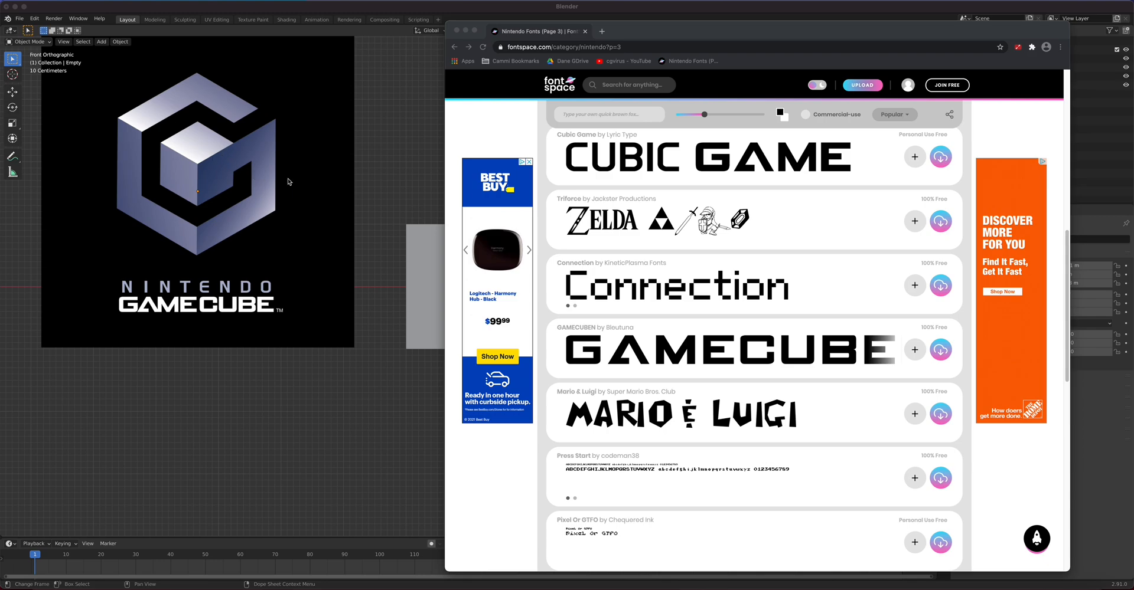
Step: Switch from the Fontspace font listing back to the Blender scene with the GameCube reference
{"action": "left_click", "coordinate": [404, 153]}
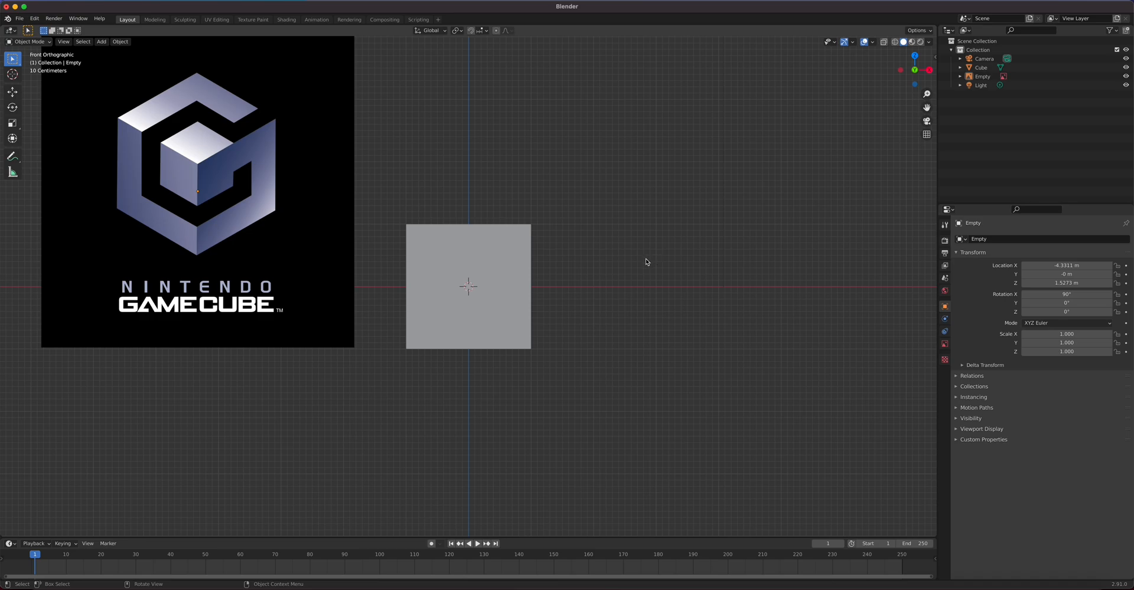
Step: In face select mode, select the cube's right, top and left faces
{"action": "middle_click_drag", "start_coordinate": [647, 249], "coordinate": [602, 279]}
{"action": "scroll", "coordinate": [603, 281], "scroll_direction": "down", "scroll_amount": 2}
{"action": "scroll", "coordinate": [602, 281], "scroll_direction": "up", "scroll_amount": 3}
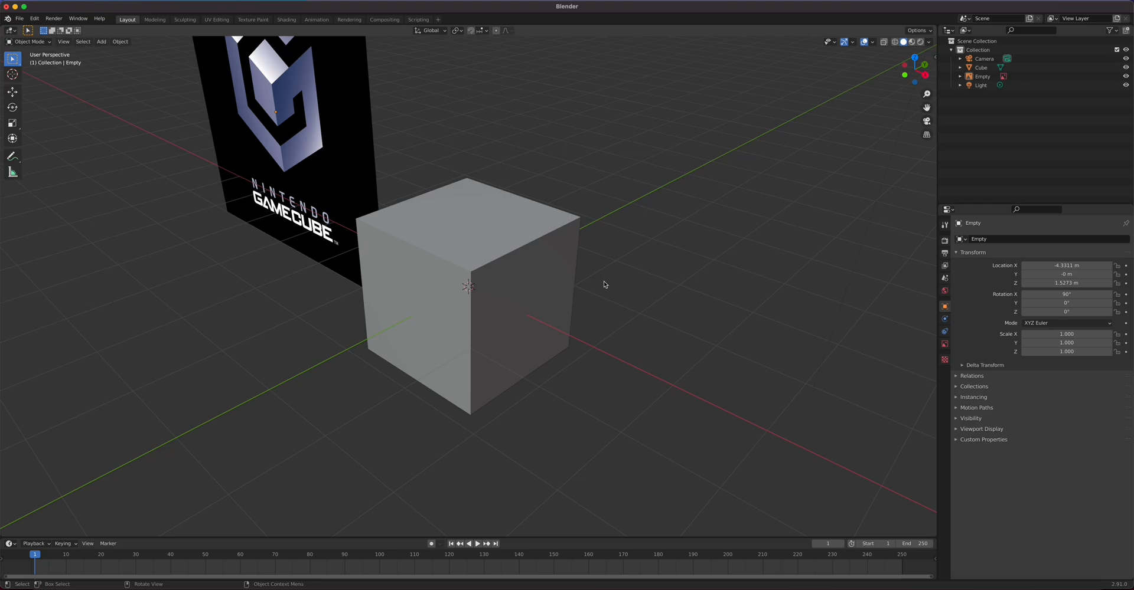
{"action": "left_click", "coordinate": [541, 279]}
{"action": "key", "text": "Tab"}
{"action": "key", "text": "3"}
{"action": "left_click", "coordinate": [535, 278]}
{"action": "left_click", "coordinate": [472, 239], "text": "shift"}
{"action": "left_click", "coordinate": [436, 286], "text": "shift"}
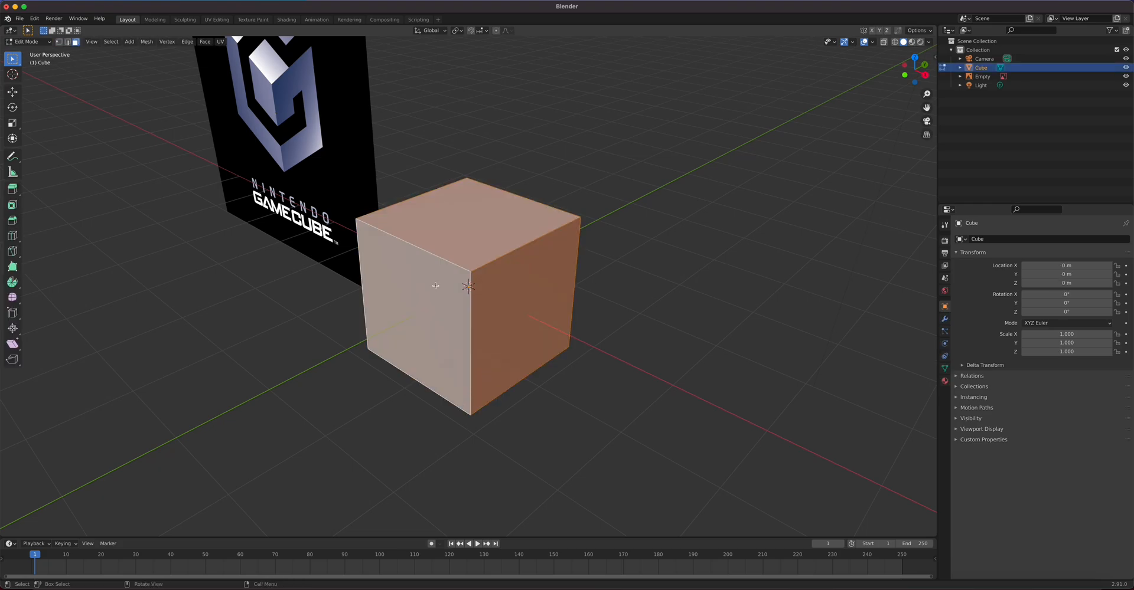
Step: Delete the three selected faces and return to Object Mode
{"action": "key", "text": "x"}
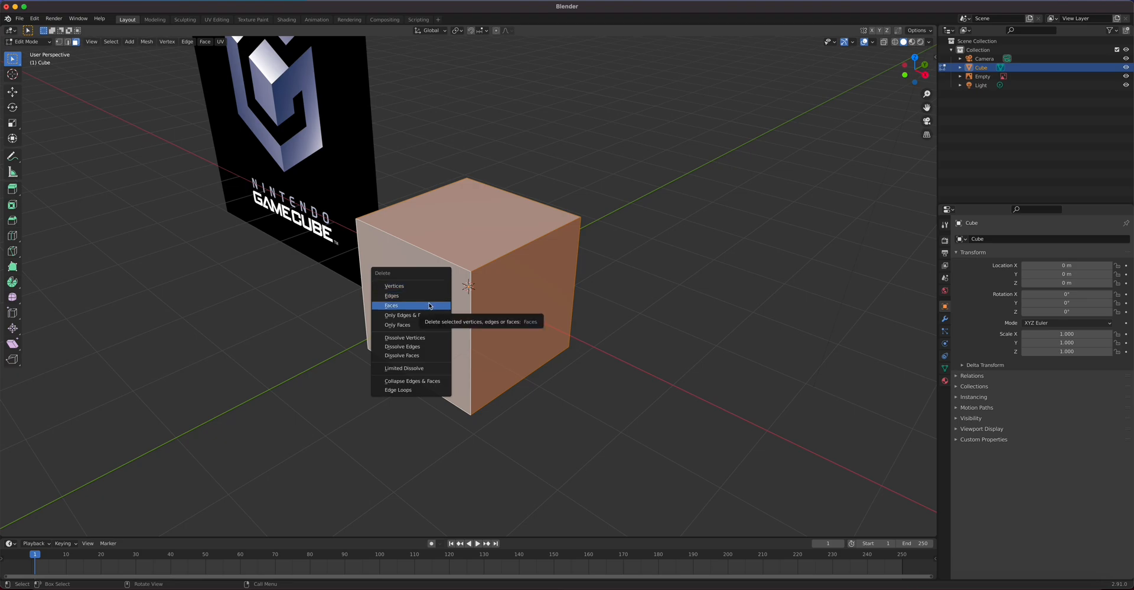
{"action": "left_click", "coordinate": [430, 306]}
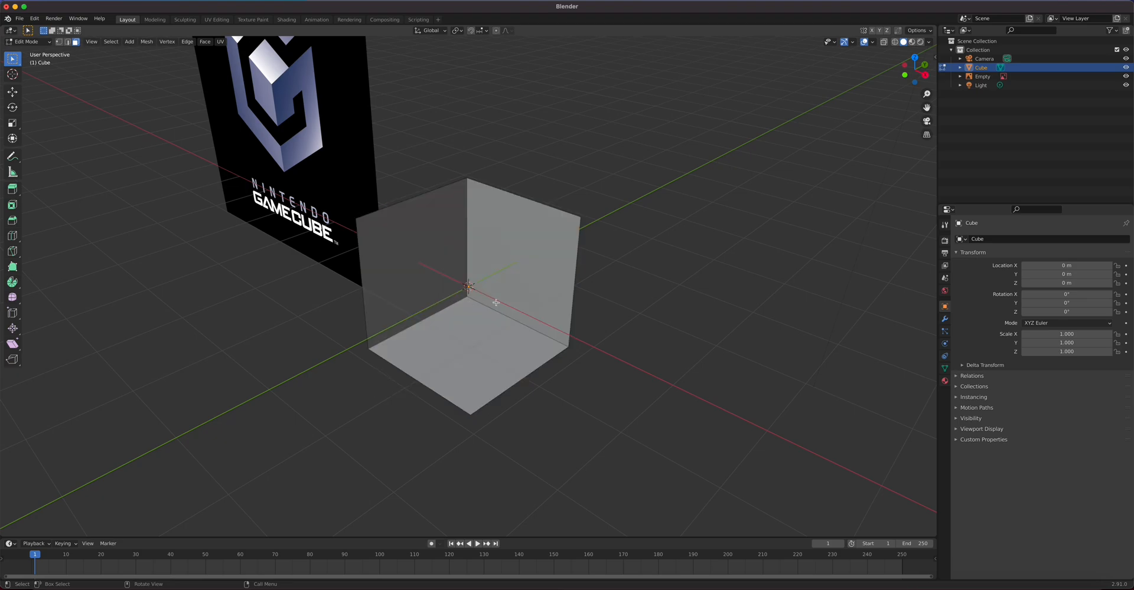
{"action": "key", "text": "Tab"}
{"action": "scroll", "coordinate": [491, 292], "scroll_direction": "up", "scroll_amount": 2}
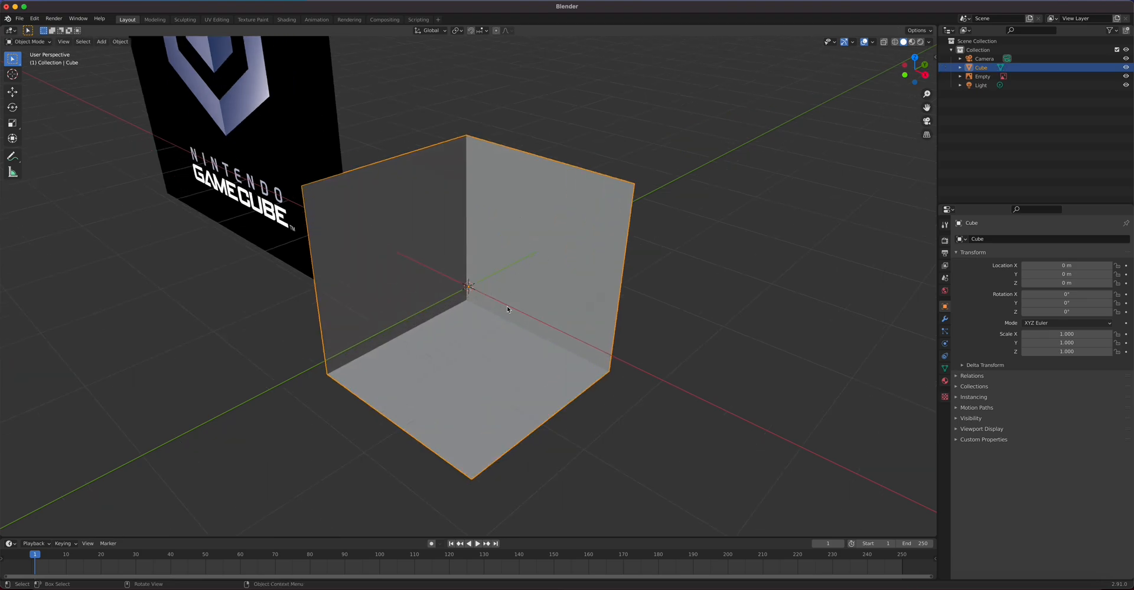
Step: Select the camera and set its lens Type to Orthographic
{"action": "middle_click_drag", "start_coordinate": [503, 294], "coordinate": [464, 295]}
{"action": "left_click", "coordinate": [984, 59]}
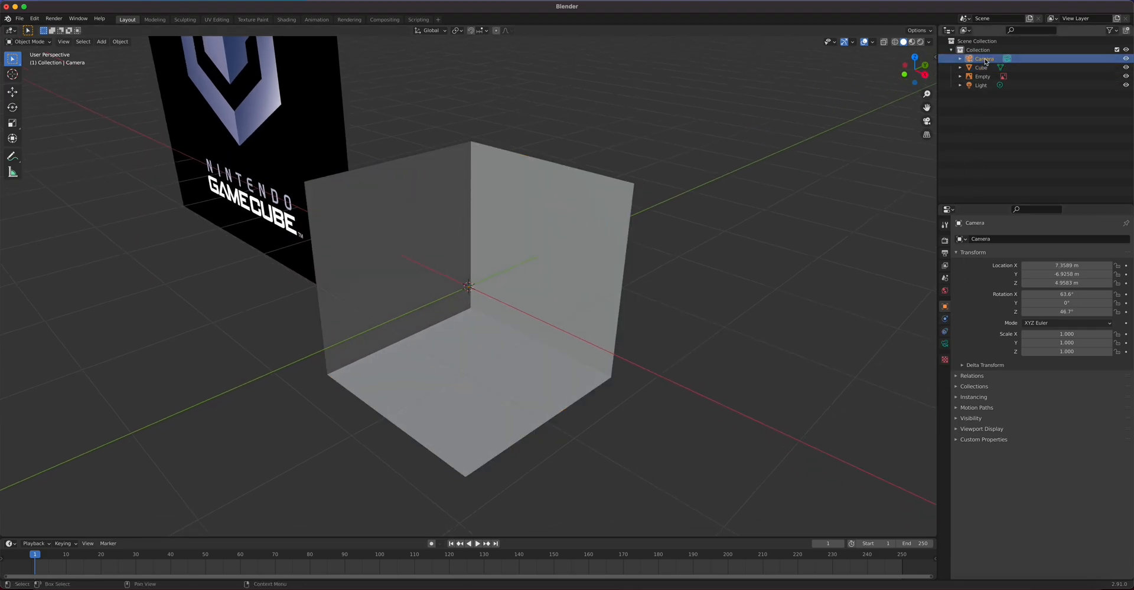
{"action": "left_click", "coordinate": [945, 344]}
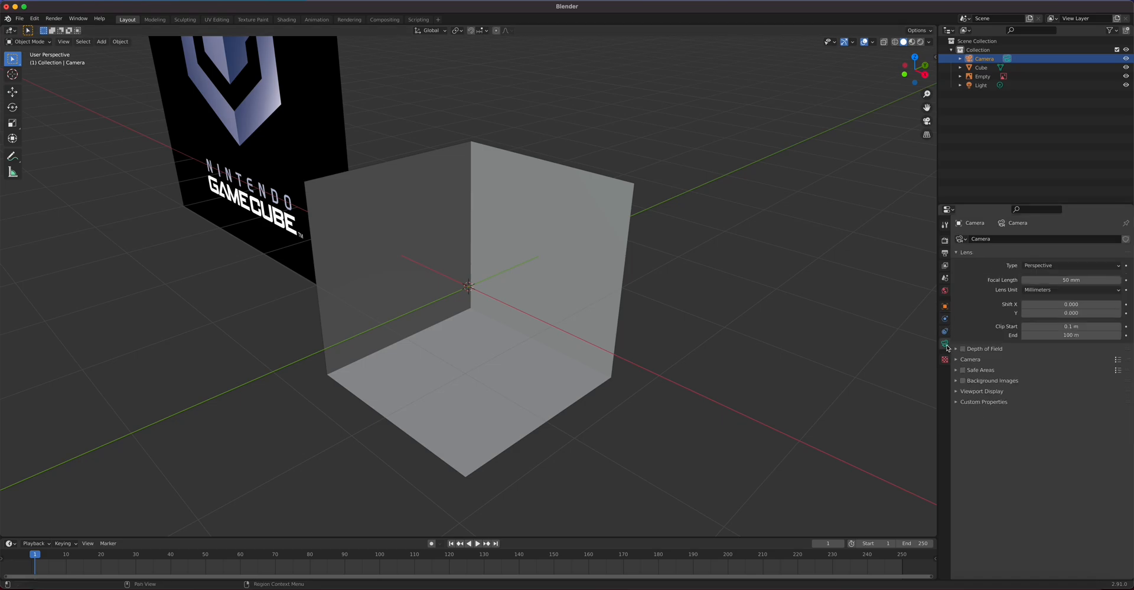
{"action": "left_click", "coordinate": [1056, 267]}
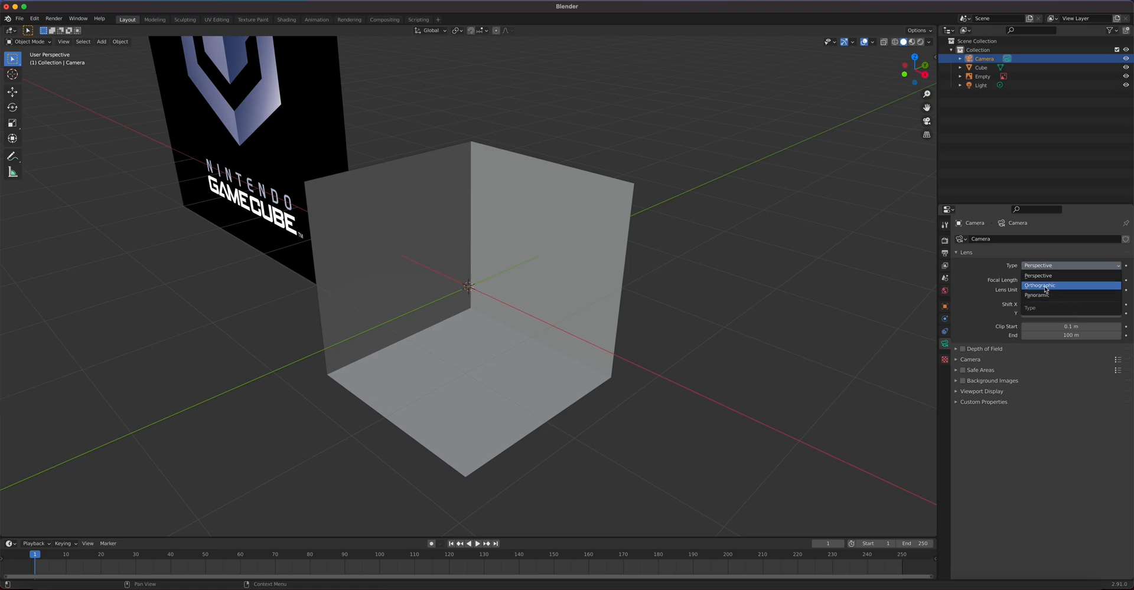
{"action": "left_click", "coordinate": [1048, 288]}
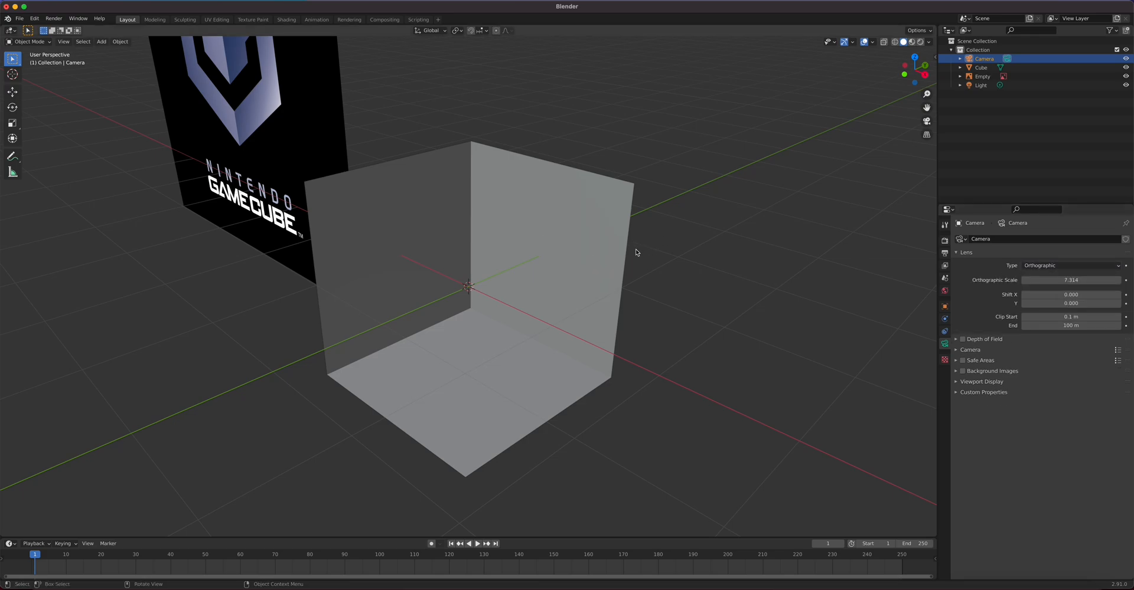
Step: View through the camera (Numpad 0) and set the lens Type back to Perspective
{"action": "key", "text": "KP_0"}
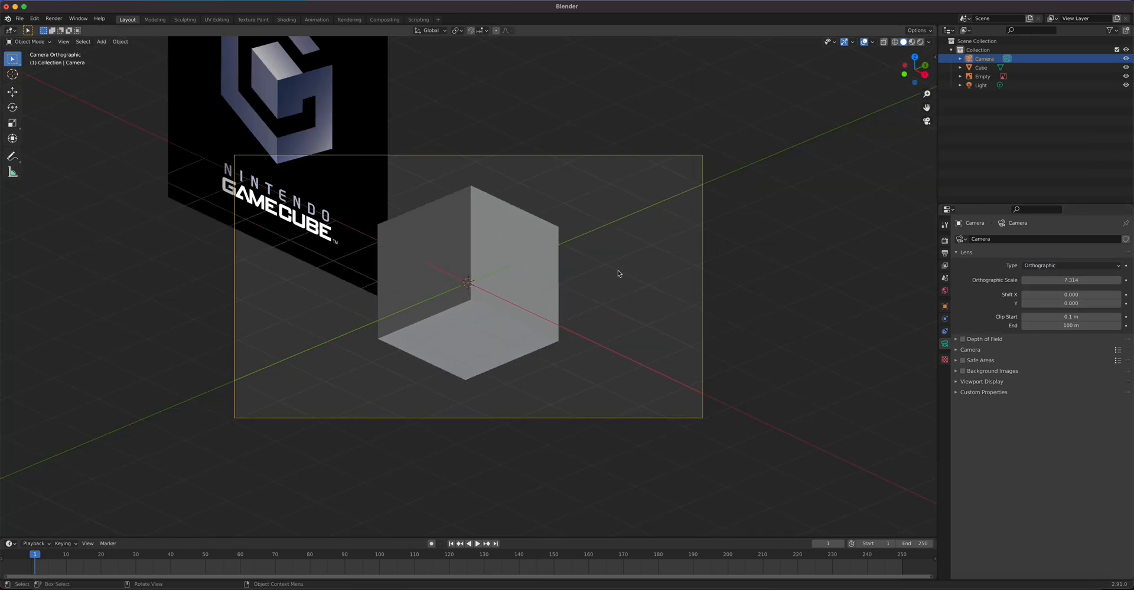
{"action": "left_click", "coordinate": [1042, 267]}
{"action": "left_click", "coordinate": [1044, 275]}
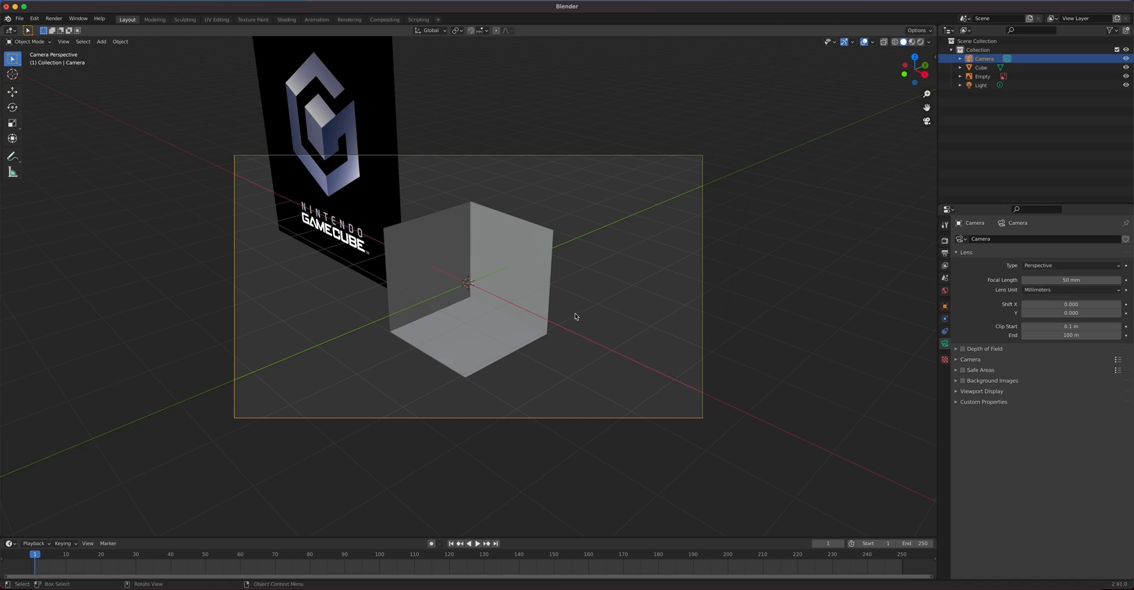
Step: Try an Orthographic camera lens, revert it to Perspective, then orbit out of camera view
{"action": "left_click", "coordinate": [1060, 267]}
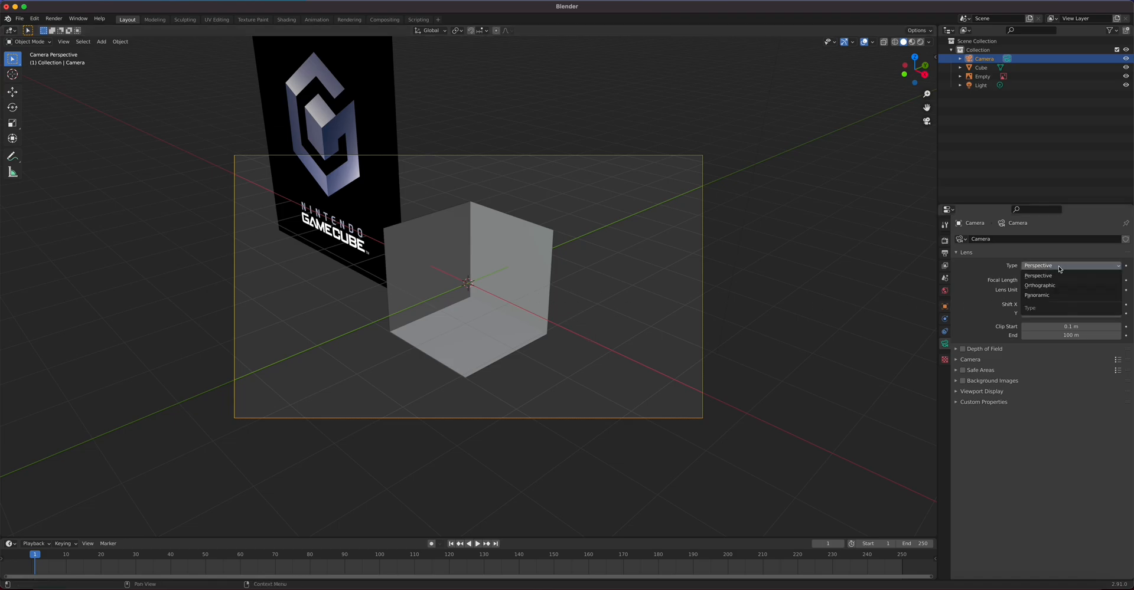
{"action": "left_click", "coordinate": [1057, 287]}
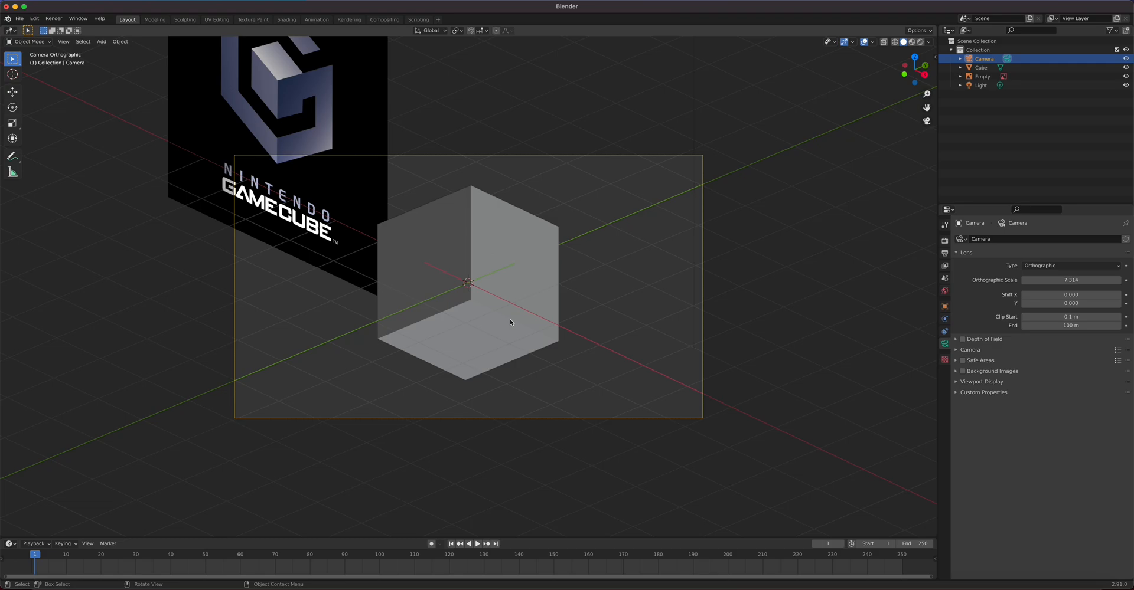
{"action": "scroll", "coordinate": [509, 319], "scroll_direction": "up", "scroll_amount": 1}
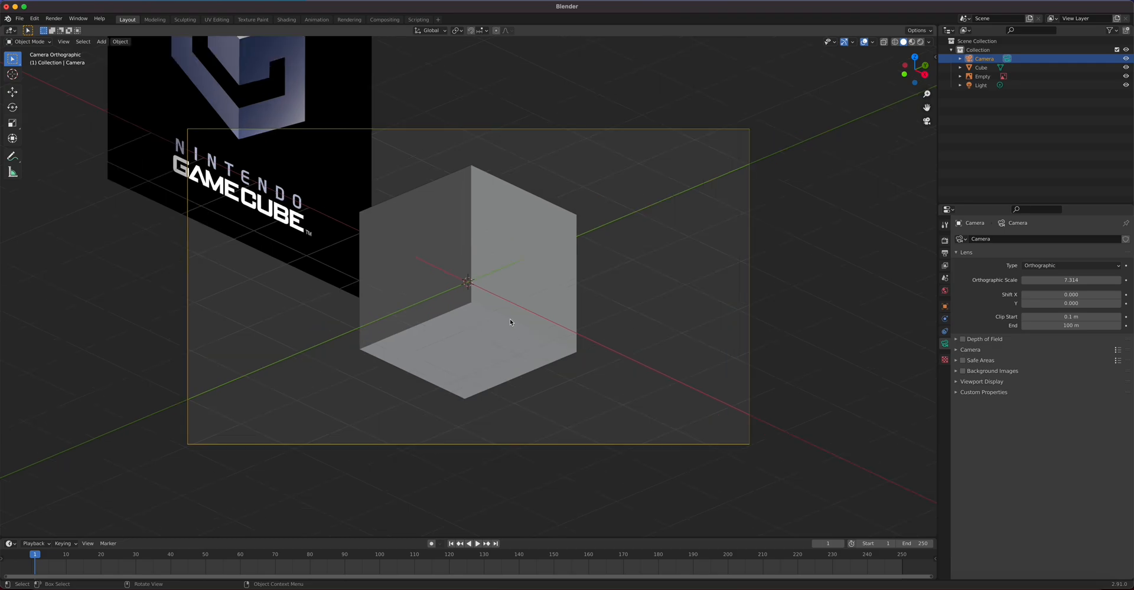
{"action": "left_click", "coordinate": [1051, 267]}
{"action": "left_click", "coordinate": [1051, 289]}
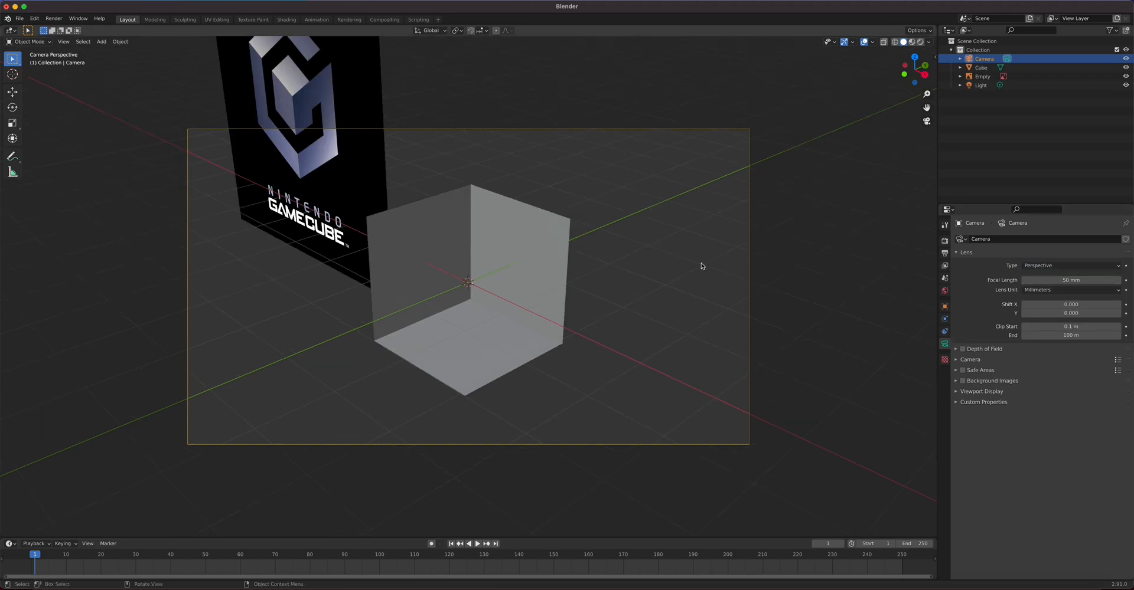
{"action": "middle_click_drag", "start_coordinate": [698, 263], "coordinate": [608, 258]}
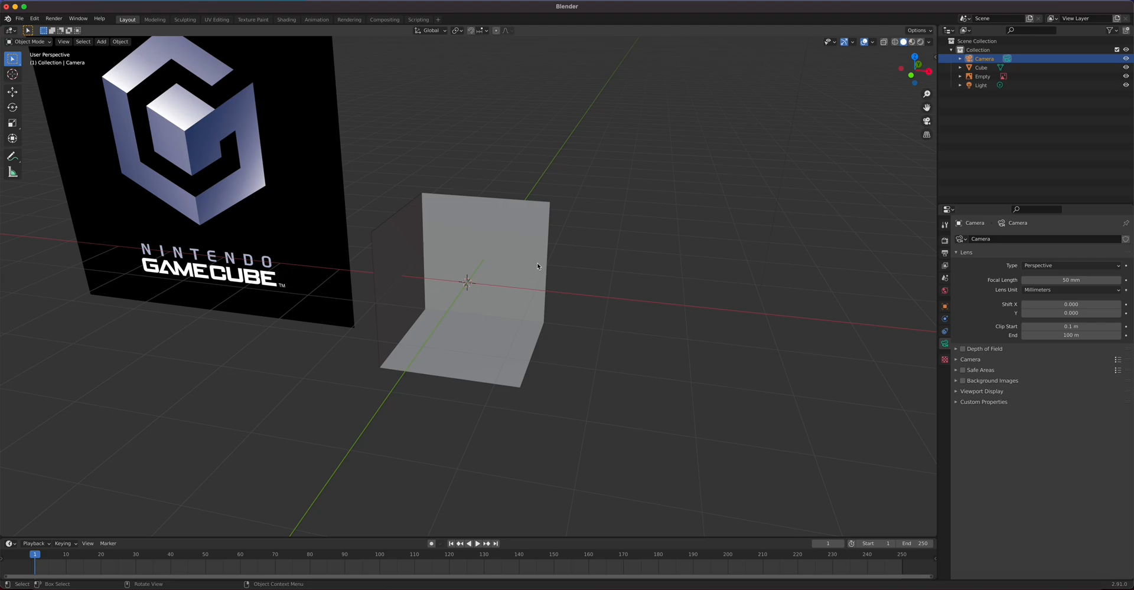
Step: From the front view, toggle Screencast Keys off and back on in the N sidebar
{"action": "key", "text": "KP_1"}
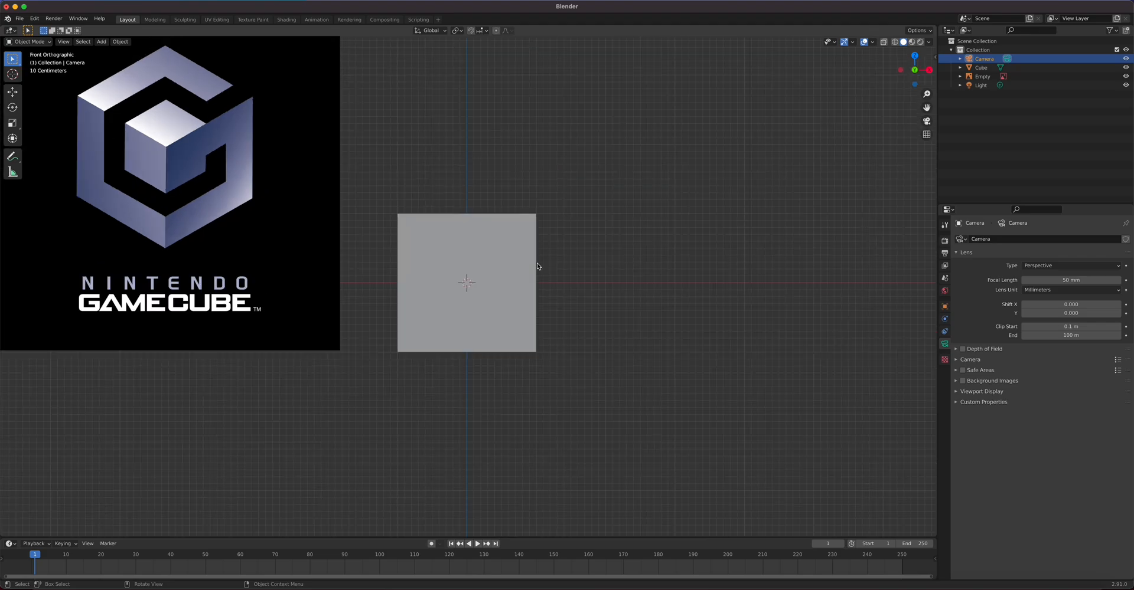
{"action": "key", "text": "n"}
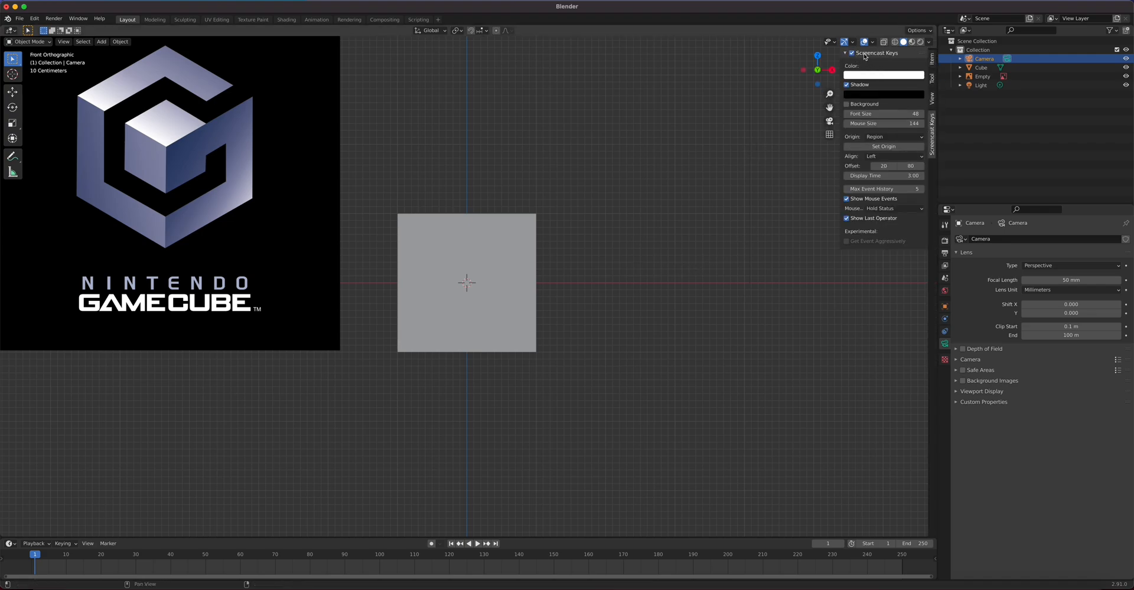
{"action": "left_click", "coordinate": [853, 54]}
{"action": "left_click", "coordinate": [852, 53]}
{"action": "key", "text": "n"}
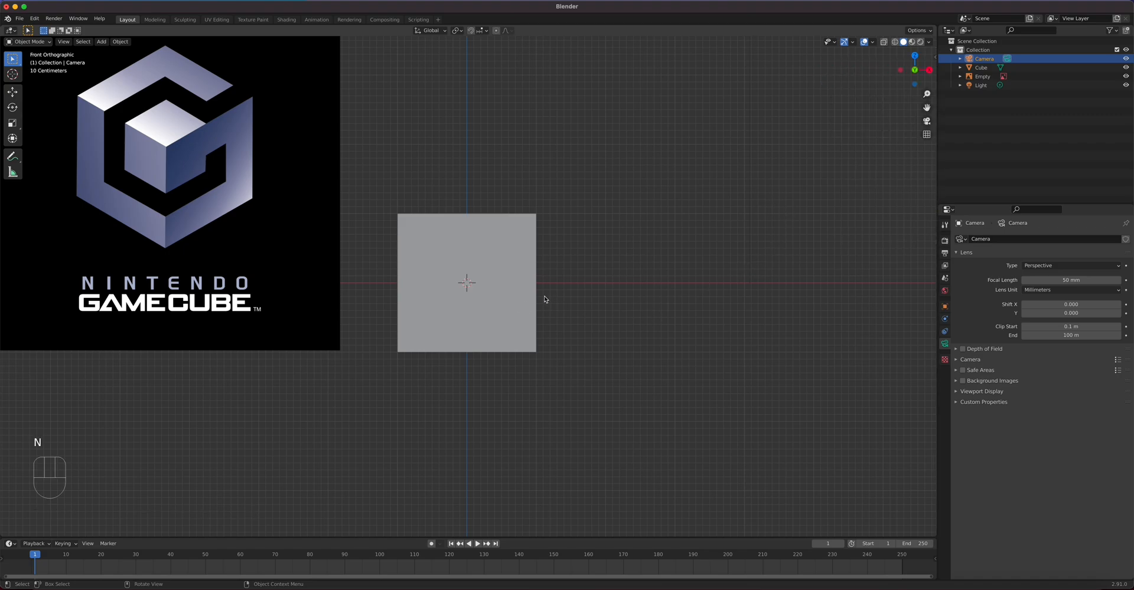
Step: Cycle through front, right, top, back, left and bottom orthographic views of the cube
{"action": "key", "text": "KP_1"}
{"action": "key", "text": "KP_3"}
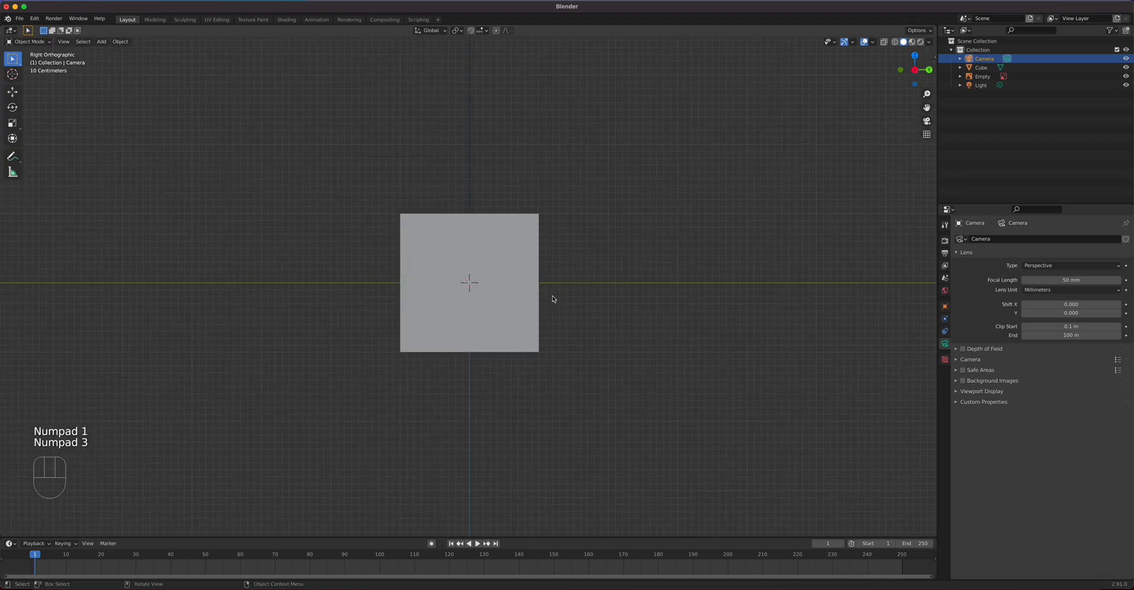
{"action": "key", "text": "KP_7"}
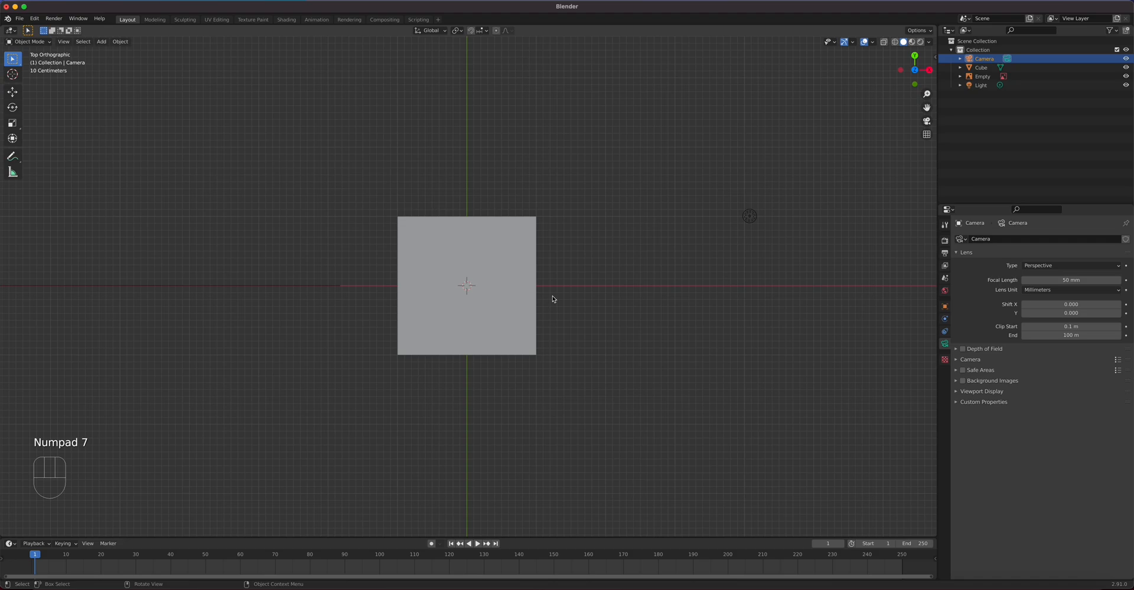
{"action": "key", "text": "ctrl+KP_1"}
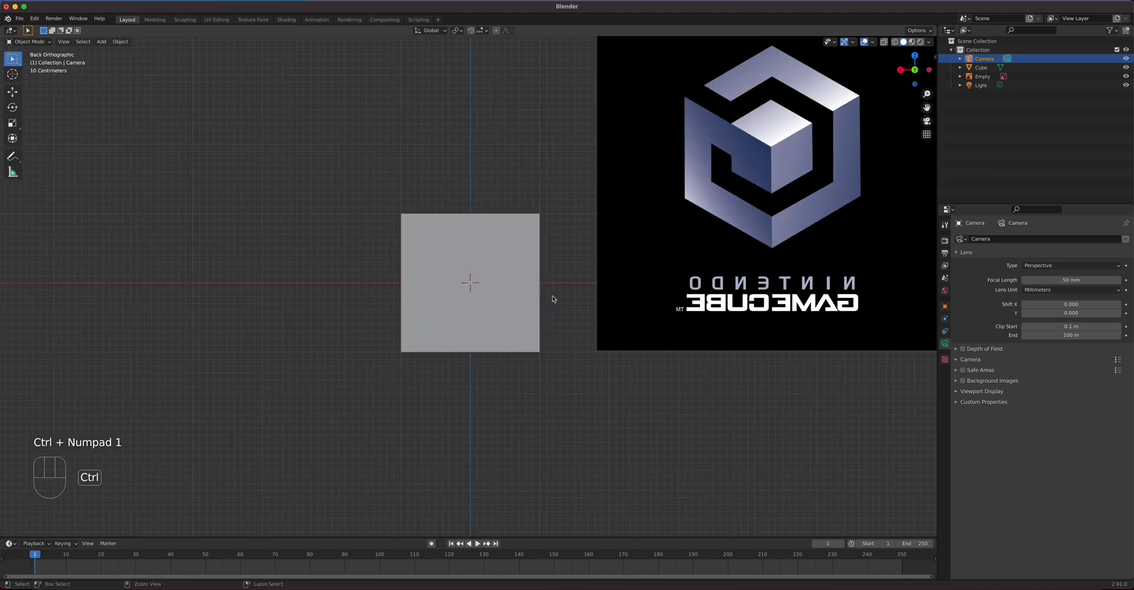
{"action": "key", "text": "ctrl+KP_3"}
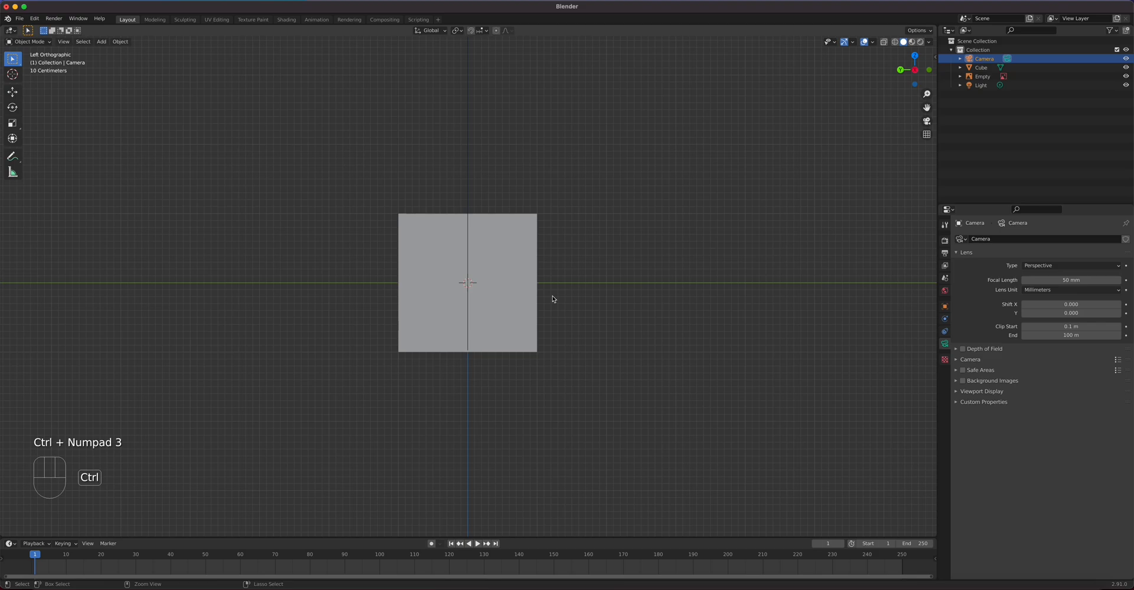
{"action": "key", "text": "ctrl+KP_7"}
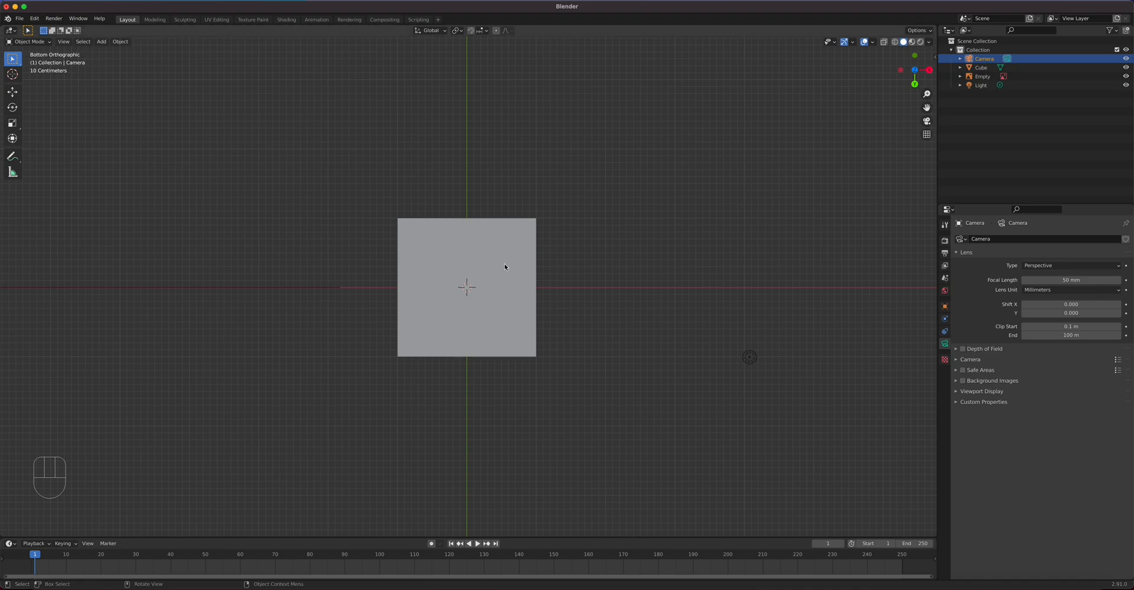
{"action": "middle_click_drag", "start_coordinate": [567, 284], "coordinate": [550, 383]}
Step: Add a new cube and move it along Y, then raise it along Z
{"action": "left_click", "coordinate": [537, 295]}
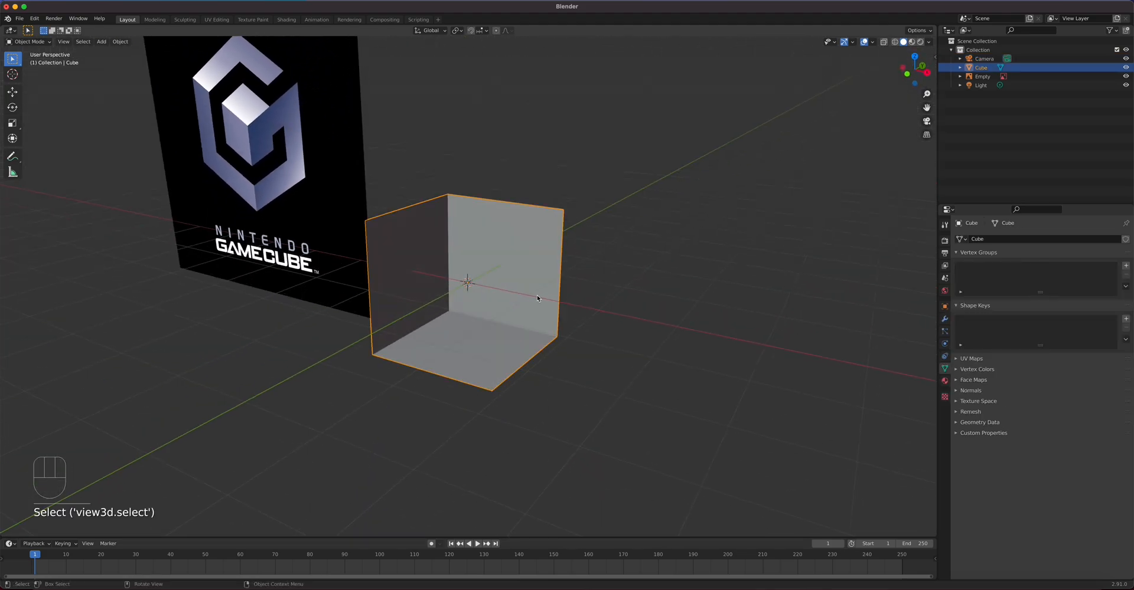
{"action": "key", "text": "shift+a"}
{"action": "mouse_move", "coordinate": [583, 327]}
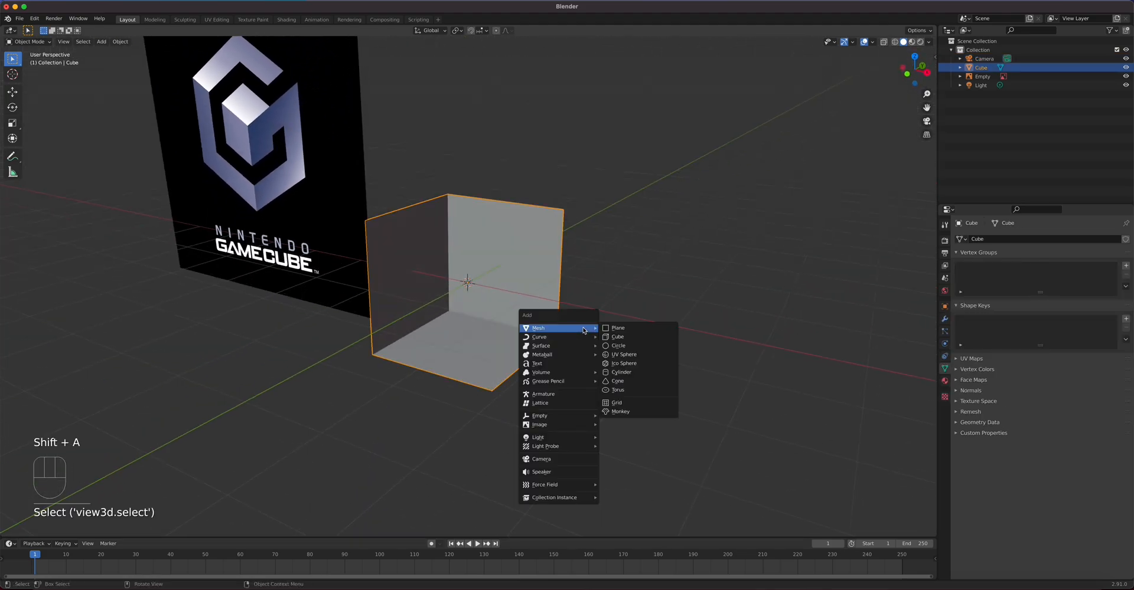
{"action": "left_click", "coordinate": [632, 337]}
{"action": "middle_click_drag", "start_coordinate": [608, 297], "coordinate": [546, 298]}
{"action": "left_click", "coordinate": [12, 92]}
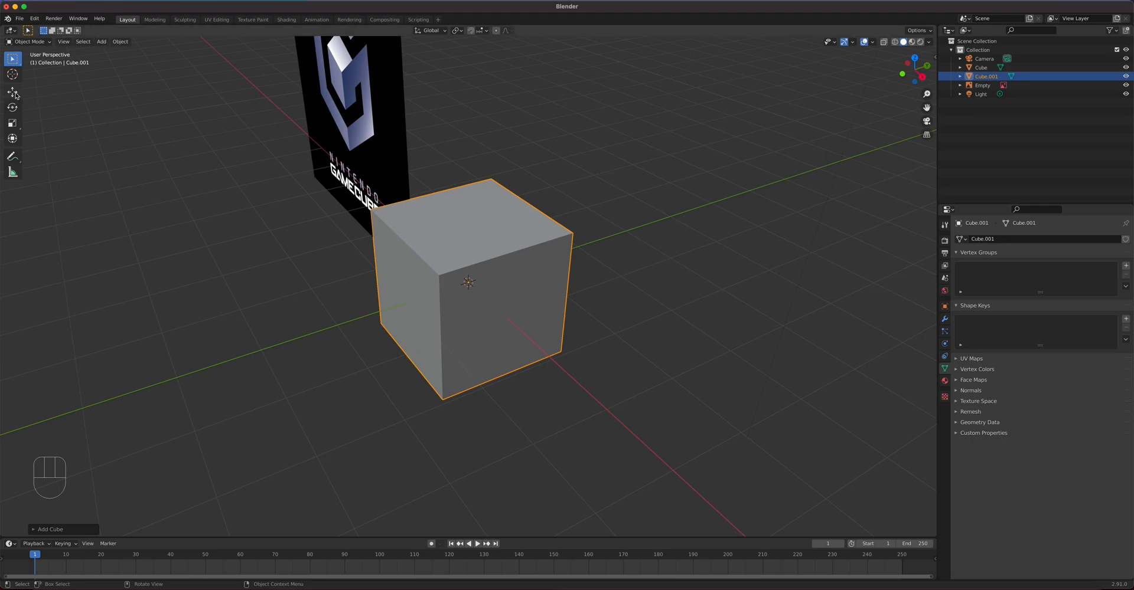
{"action": "left_click_drag", "start_coordinate": [499, 274], "coordinate": [687, 240]}
{"action": "mouse_move", "coordinate": [650, 193]}
{"action": "left_mouse_down"}
{"action": "mouse_move", "coordinate": [636, 78]}
{"action": "mouse_move", "coordinate": [668, 83]}
{"action": "mouse_move", "coordinate": [652, 213]}
{"action": "left_mouse_up"}
Step: Duplicate the raised cube in place and check it from the front view
{"action": "key", "text": "shift+d"}
{"action": "right_click", "coordinate": [662, 111]}
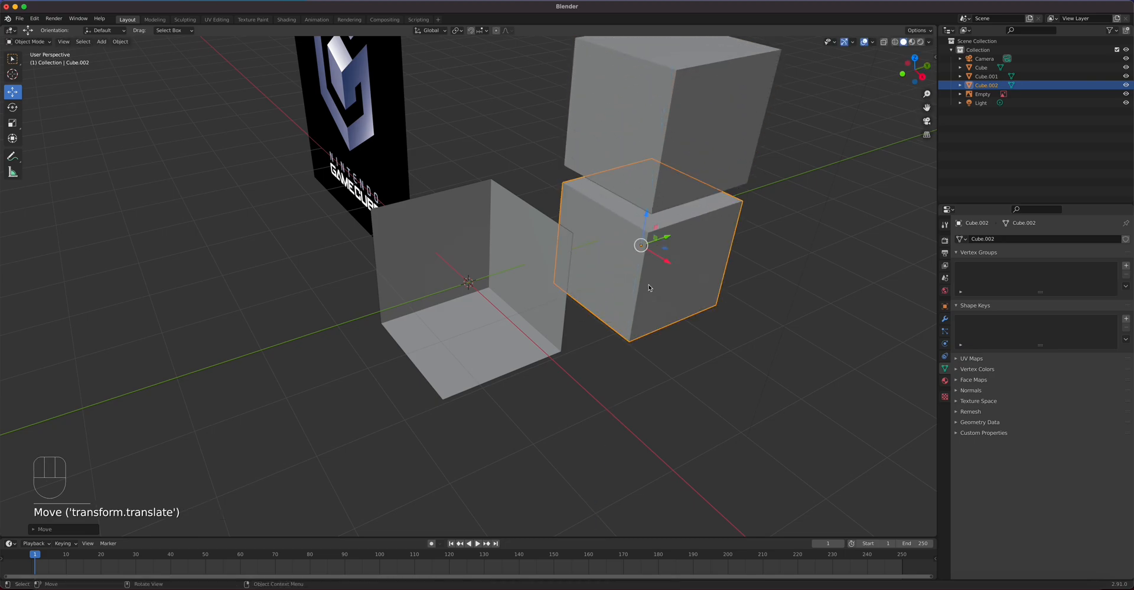
{"action": "key", "text": "KP_1"}
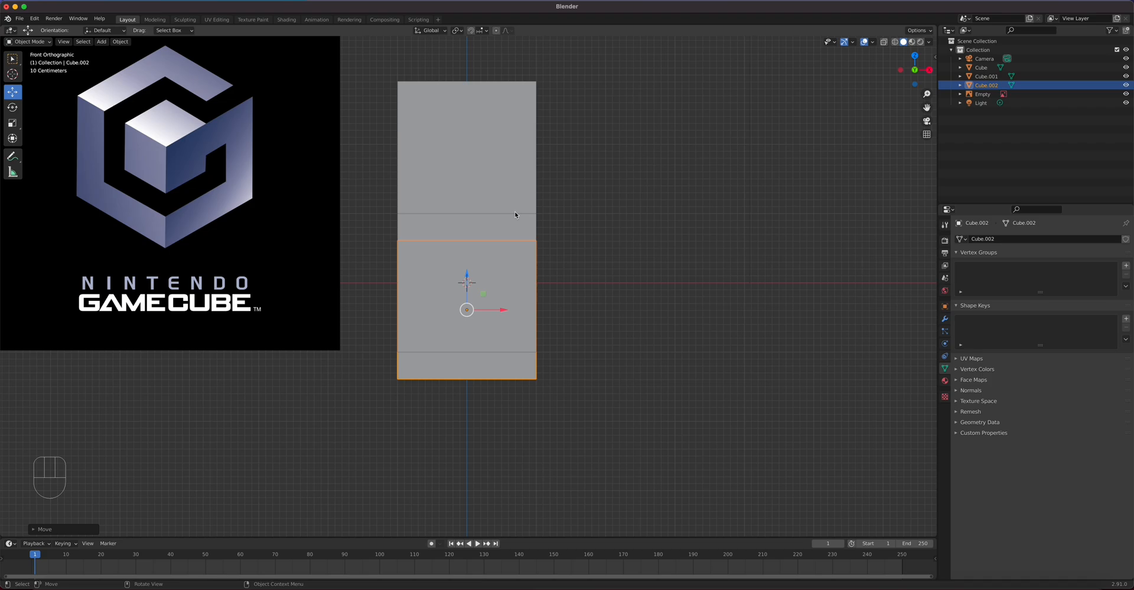
{"action": "middle_click_drag", "start_coordinate": [653, 257], "coordinate": [631, 221]}
Step: Select both stacked cubes and move them far to the right
{"action": "left_click", "coordinate": [632, 221], "text": "shift"}
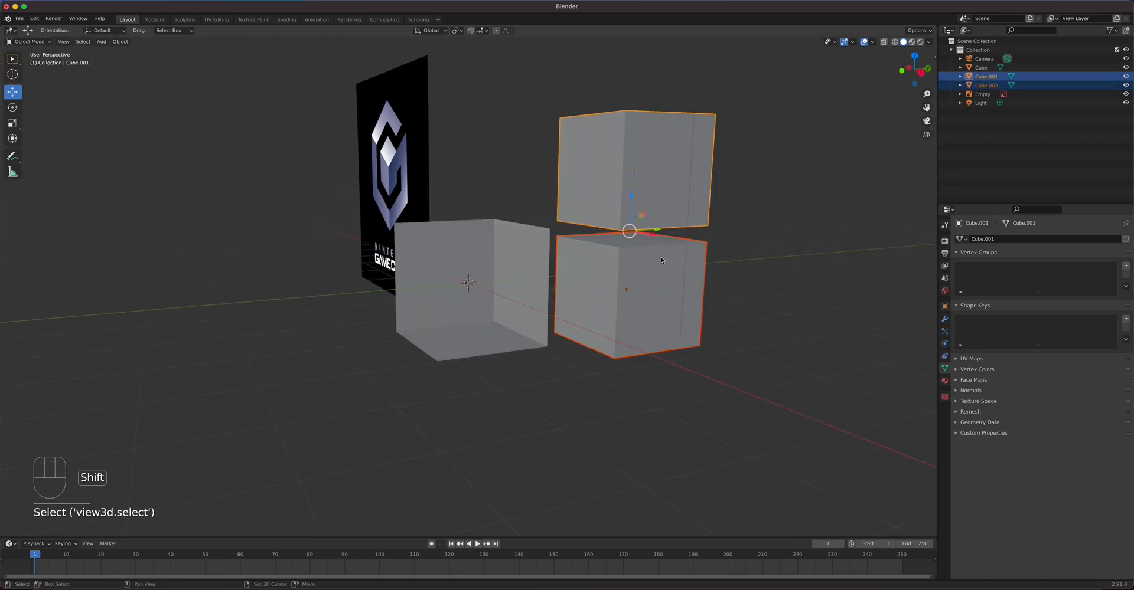
{"action": "left_click_drag", "start_coordinate": [633, 228], "coordinate": [812, 210]}
{"action": "right_click", "coordinate": [812, 210]}
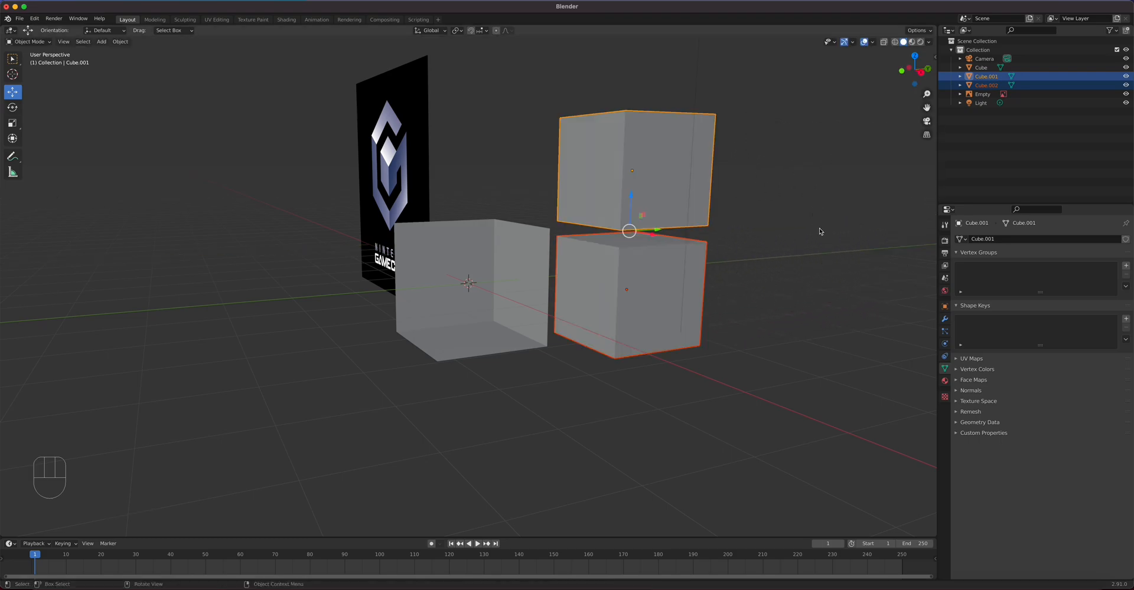
{"action": "scroll", "coordinate": [731, 238], "scroll_direction": "down", "scroll_amount": 3}
{"action": "left_click_drag", "start_coordinate": [578, 258], "coordinate": [871, 224]}
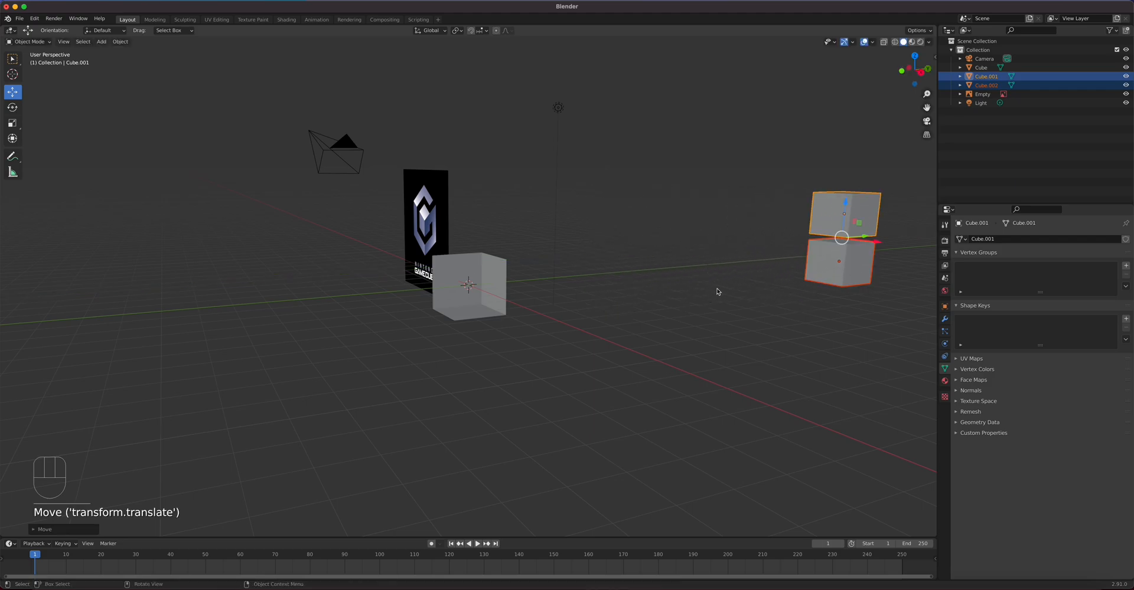
{"action": "middle_click_drag", "start_coordinate": [716, 291], "coordinate": [803, 285]}
{"action": "scroll", "coordinate": [607, 259], "scroll_direction": "up", "scroll_amount": 5}
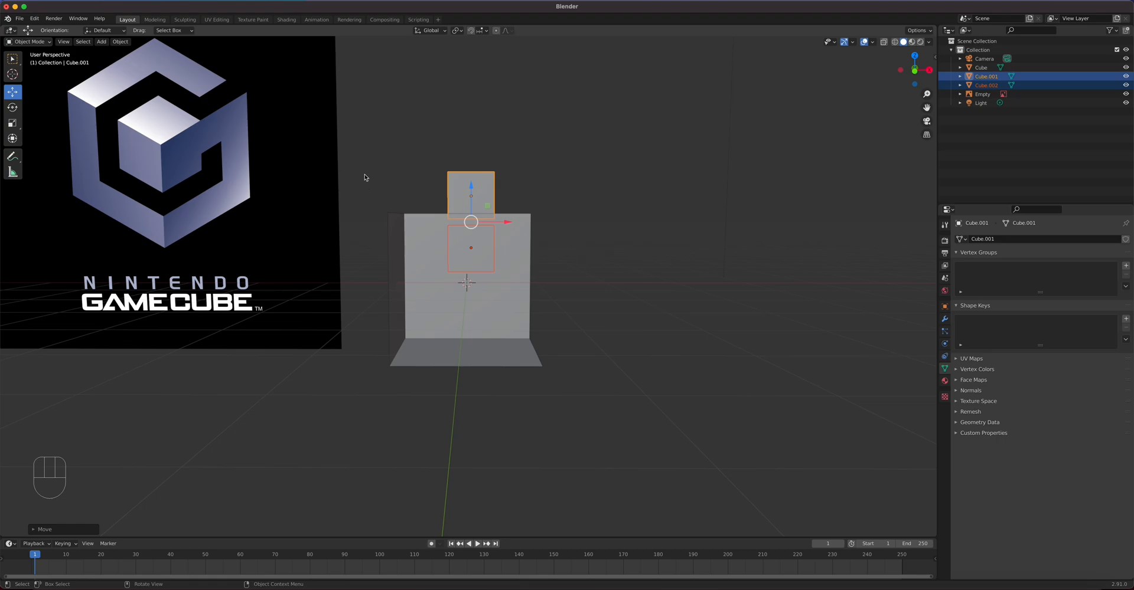
Step: Inspect the cubes in front and right views, toggling orthographic and perspective with Numpad 5
{"action": "key", "text": "KP_1"}
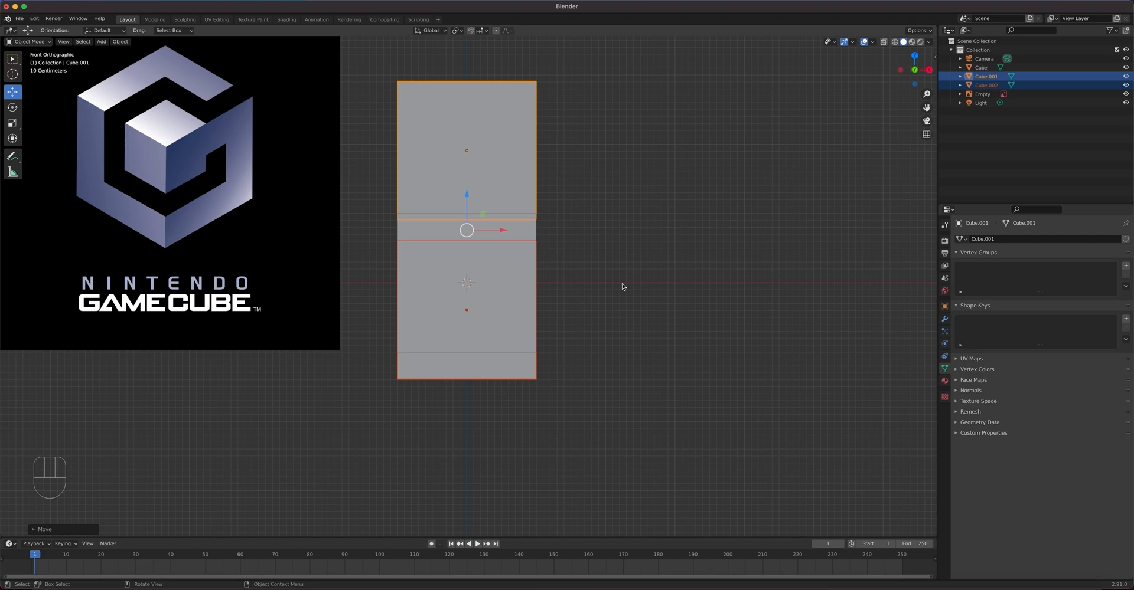
{"action": "key", "text": "KP_5"}
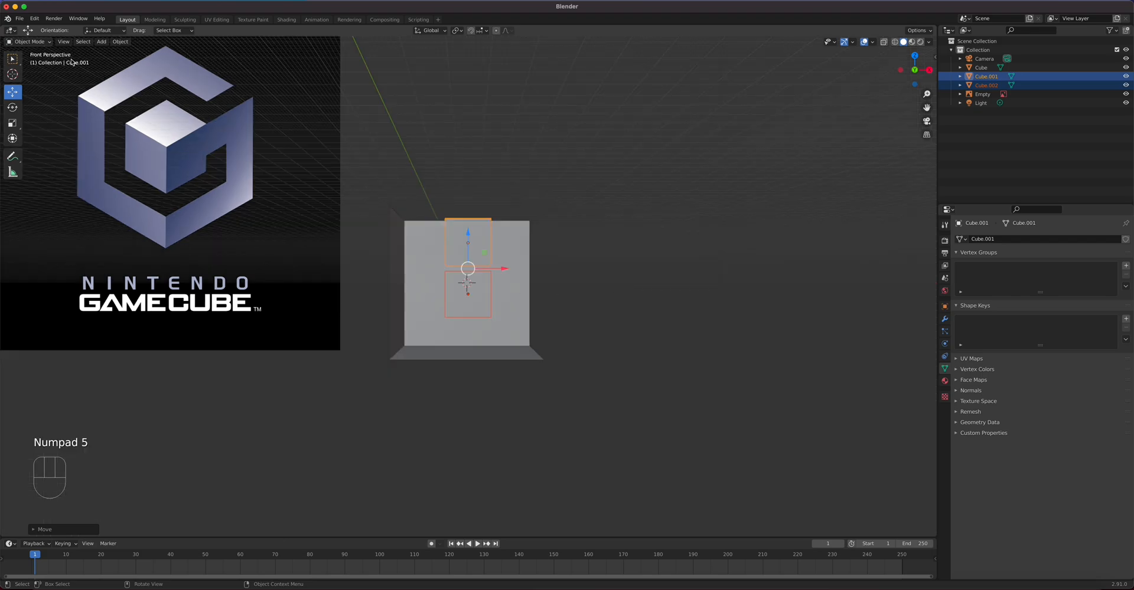
{"action": "key", "text": "KP_5"}
{"action": "key", "text": "KP_5"}
{"action": "key", "text": "KP_5"}
{"action": "key", "text": "KP_5"}
{"action": "key", "text": "KP_5"}
{"action": "key", "text": "KP_5"}
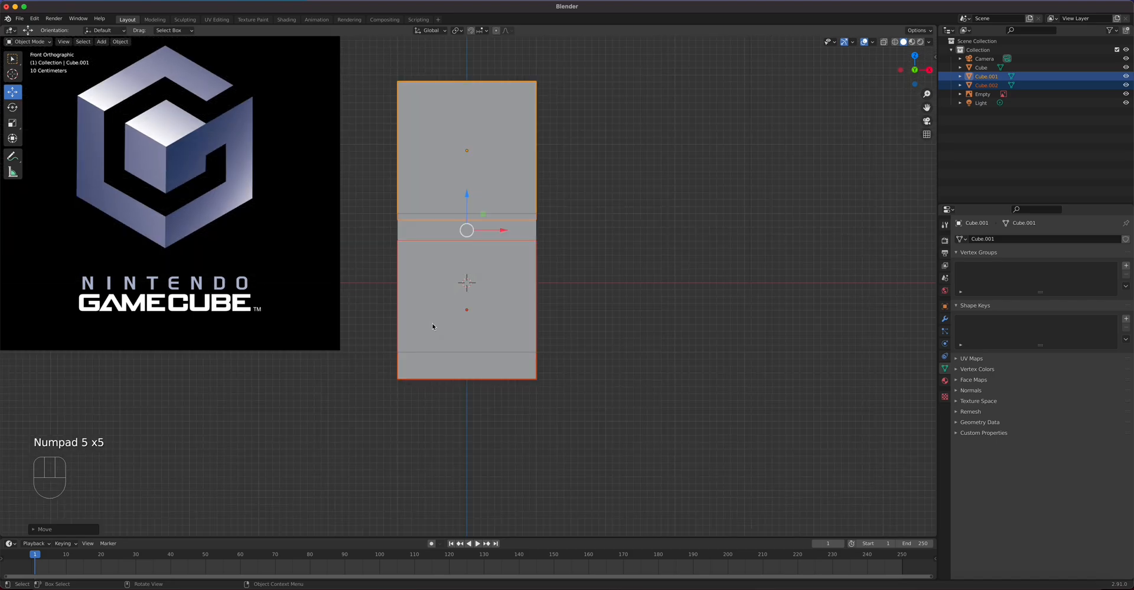
{"action": "key", "text": "KP_5"}
{"action": "key", "text": "KP_5"}
{"action": "key", "text": "KP_5"}
{"action": "key", "text": "KP_5"}
{"action": "key", "text": "KP_5"}
{"action": "key", "text": "KP_5"}
{"action": "key", "text": "KP_5"}
{"action": "key", "text": "KP_3"}
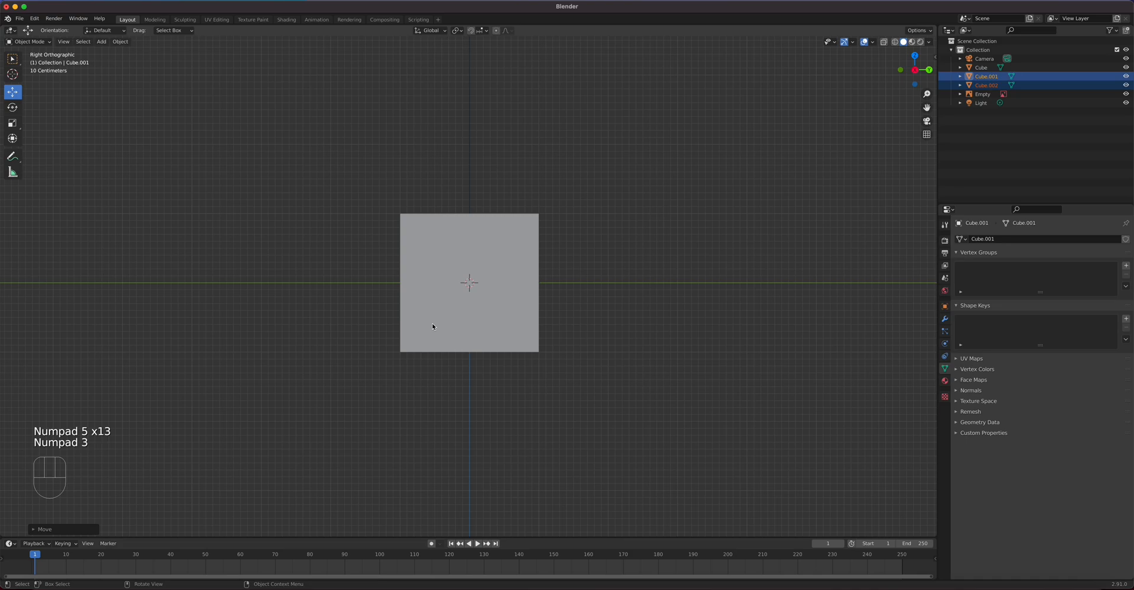
{"action": "scroll", "coordinate": [433, 325], "scroll_direction": "up", "scroll_amount": 1}
{"action": "scroll", "coordinate": [484, 329], "scroll_direction": "down", "scroll_amount": 6}
{"action": "scroll", "coordinate": [484, 329], "scroll_direction": "up", "scroll_amount": 4}
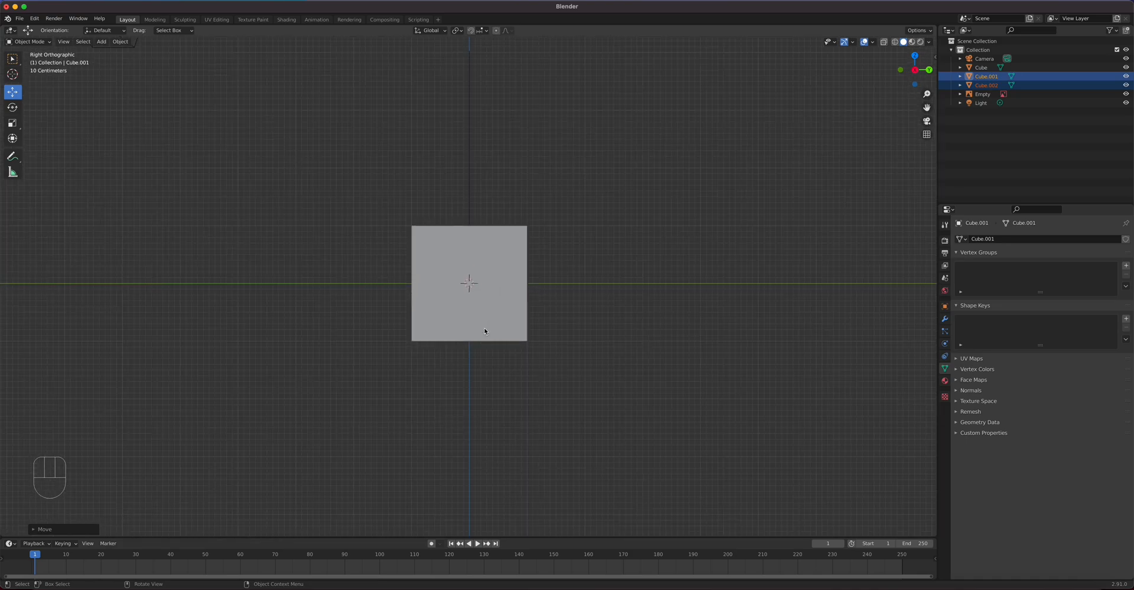
{"action": "key", "text": "KP_5"}
{"action": "key", "text": "KP_5"}
{"action": "key", "text": "KP_5"}
{"action": "key", "text": "KP_5"}
{"action": "key", "text": "KP_5"}
{"action": "key", "text": "KP_5"}
Step: Select the camera and check its lens Type options
{"action": "middle_click_drag", "start_coordinate": [524, 316], "coordinate": [570, 331]}
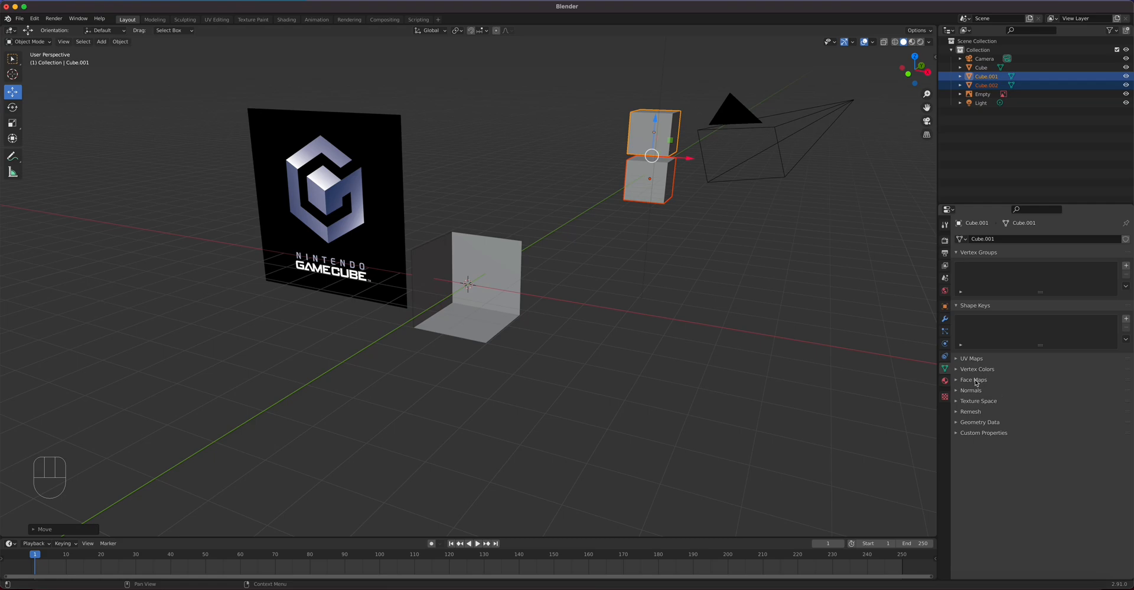
{"action": "left_click", "coordinate": [983, 58]}
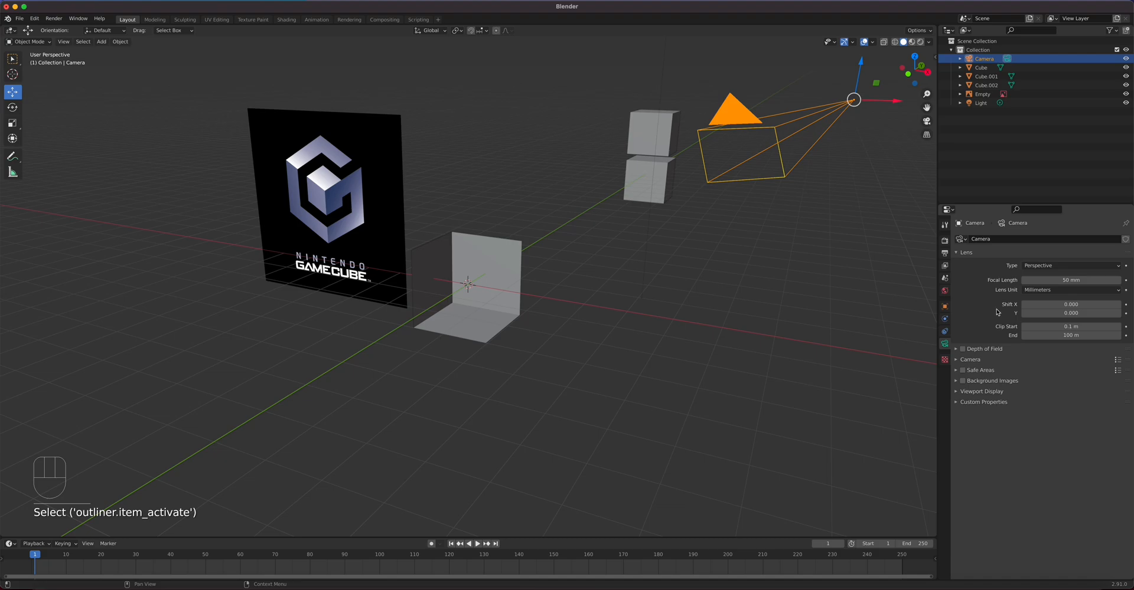
{"action": "left_click", "coordinate": [1050, 266]}
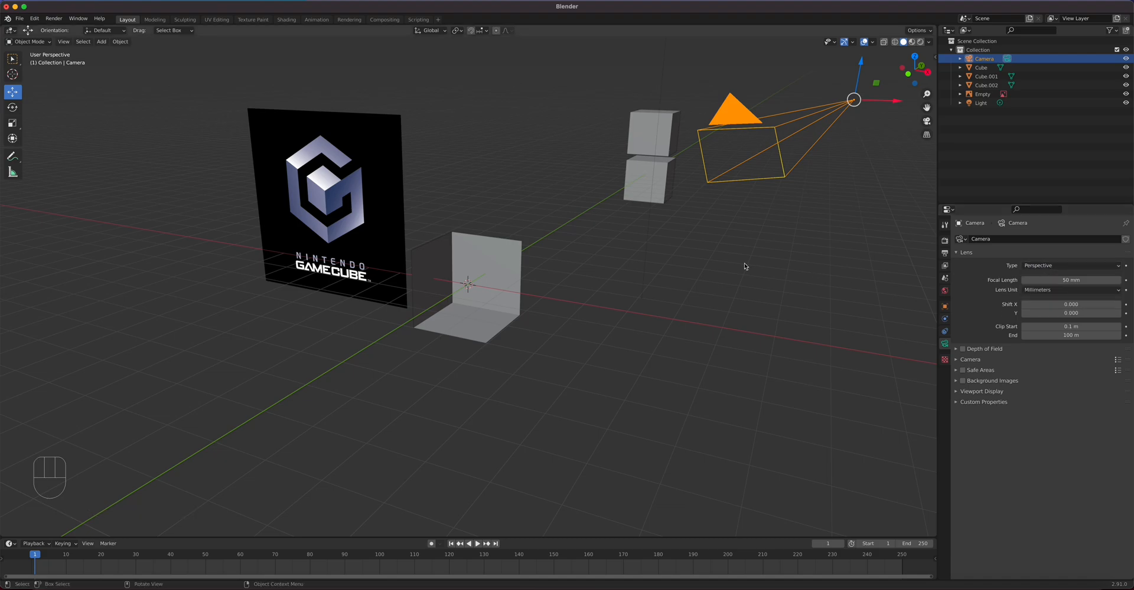
Step: Delete the open-corner cube and both stacked cubes, then look over the emptied scene
{"action": "left_click", "coordinate": [521, 263]}
{"action": "key", "text": "Delete"}
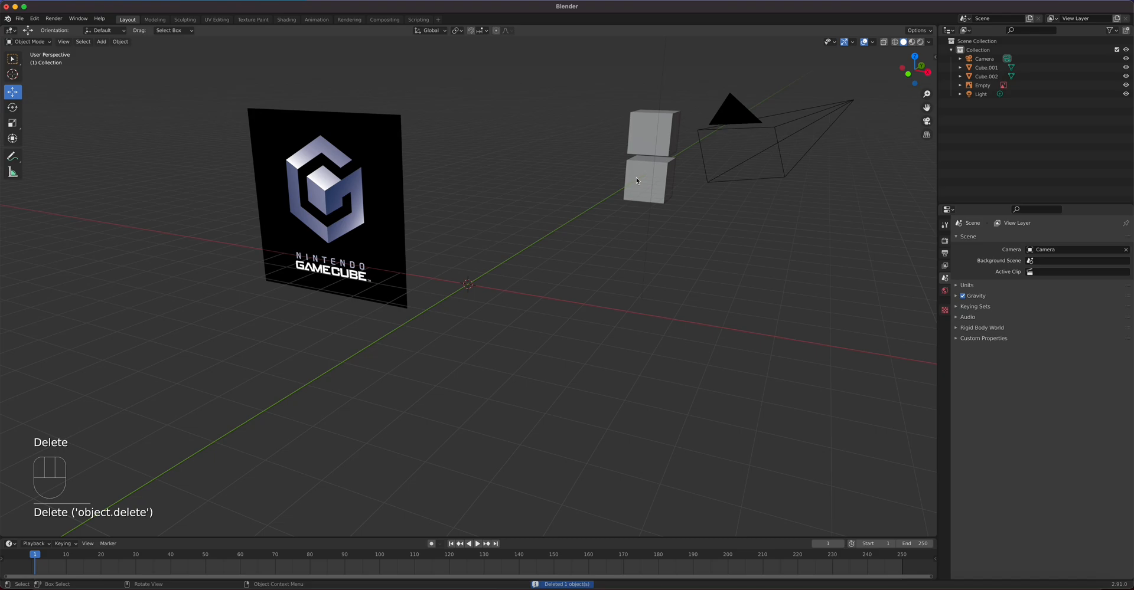
{"action": "left_click", "coordinate": [648, 179]}
{"action": "key", "text": "Delete"}
{"action": "left_click", "coordinate": [633, 158]}
{"action": "key", "text": "Delete"}
{"action": "middle_click_drag", "start_coordinate": [483, 327], "coordinate": [542, 327]}
{"action": "key", "text": "KP_1"}
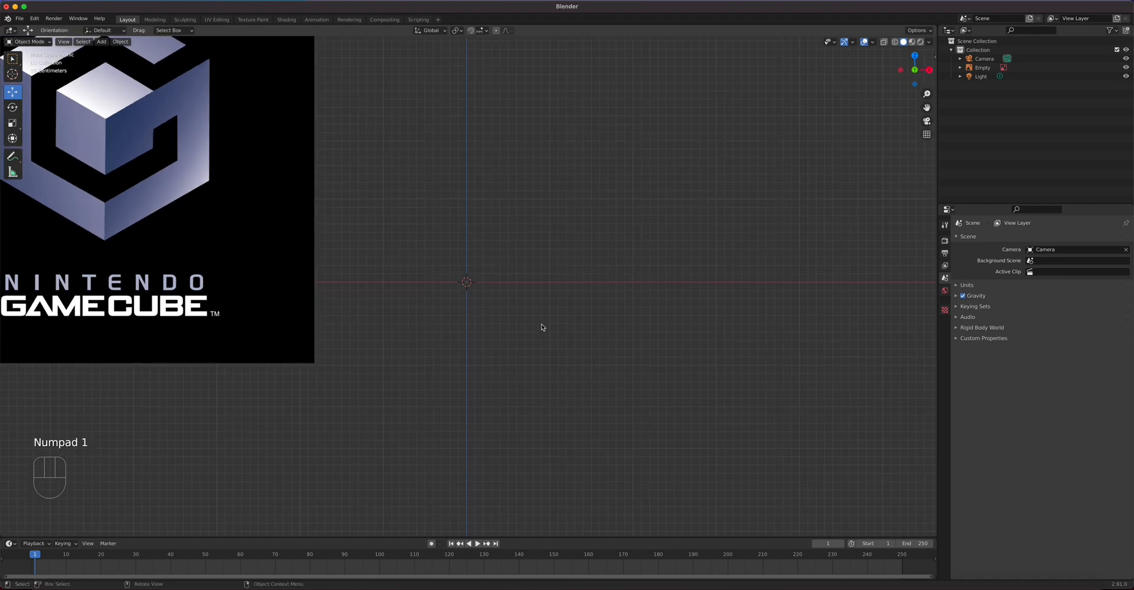
{"action": "middle_click_drag", "start_coordinate": [544, 328], "coordinate": [543, 329]}
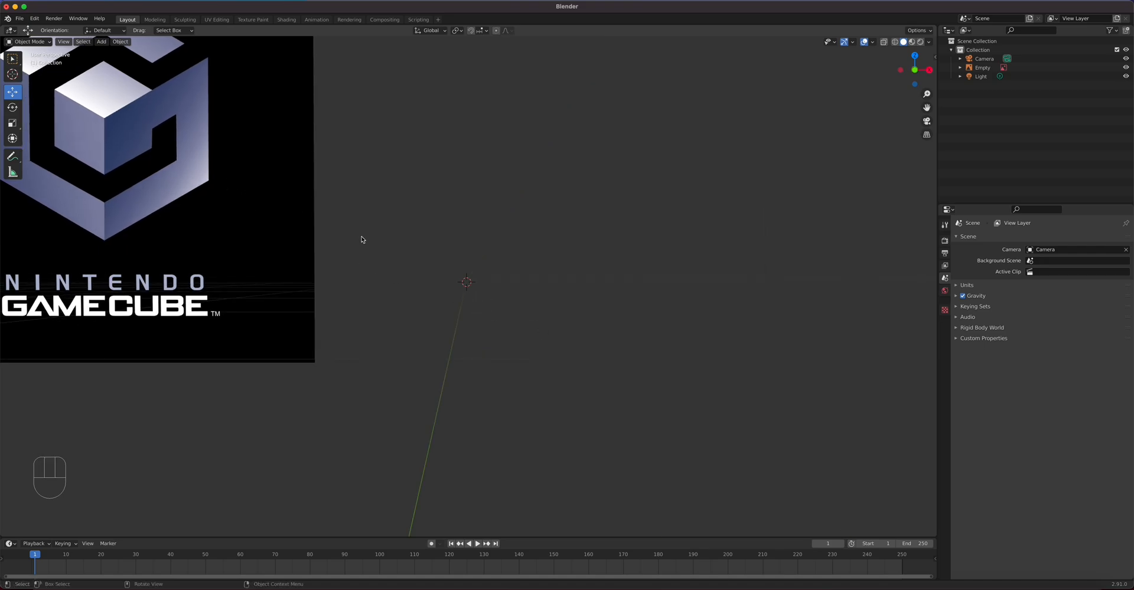
{"action": "middle_click_drag", "start_coordinate": [438, 278], "coordinate": [461, 298]}
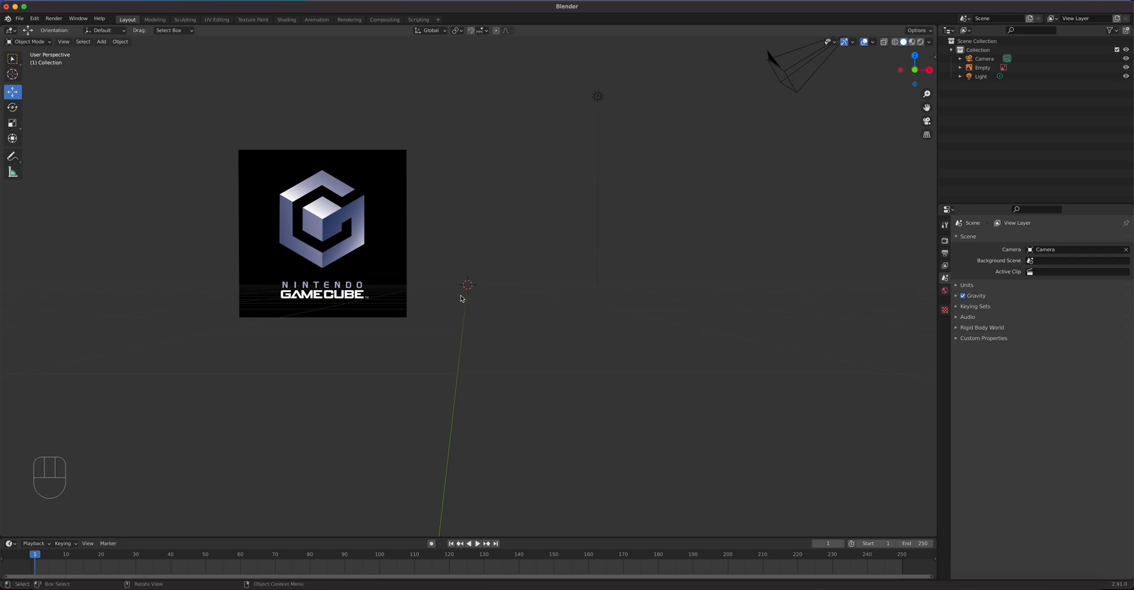
{"action": "scroll", "coordinate": [473, 299], "scroll_direction": "up", "scroll_amount": 4}
{"action": "scroll", "coordinate": [485, 299], "scroll_direction": "down", "scroll_amount": 2}
Step: Add a new cube, duplicate it and raise the copy to sit on top
{"action": "key", "text": "shift+a"}
{"action": "mouse_move", "coordinate": [492, 306]}
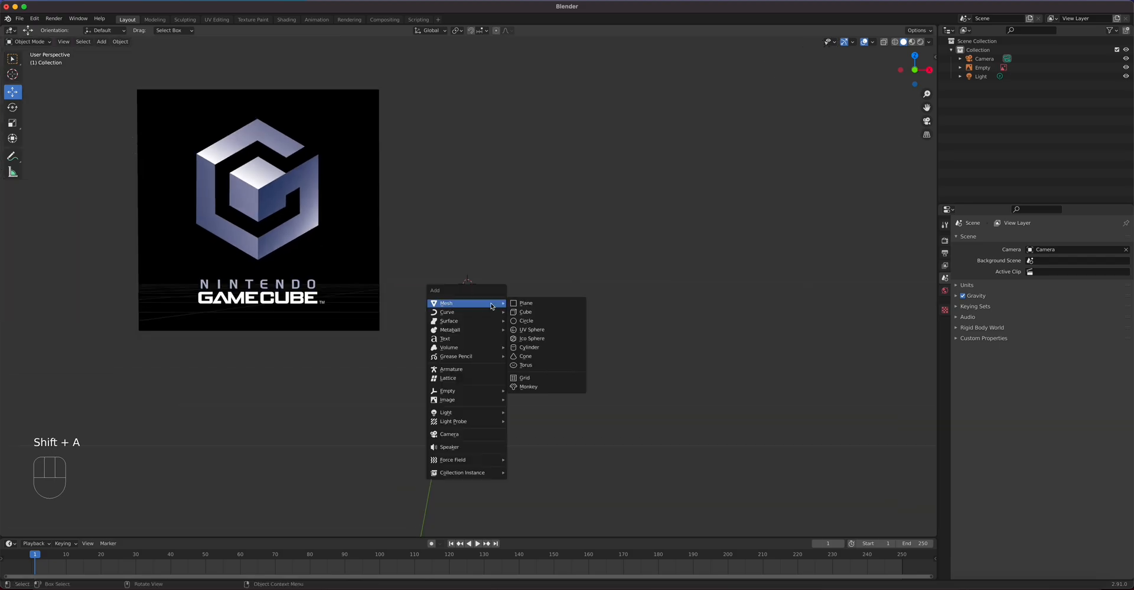
{"action": "left_click", "coordinate": [538, 317]}
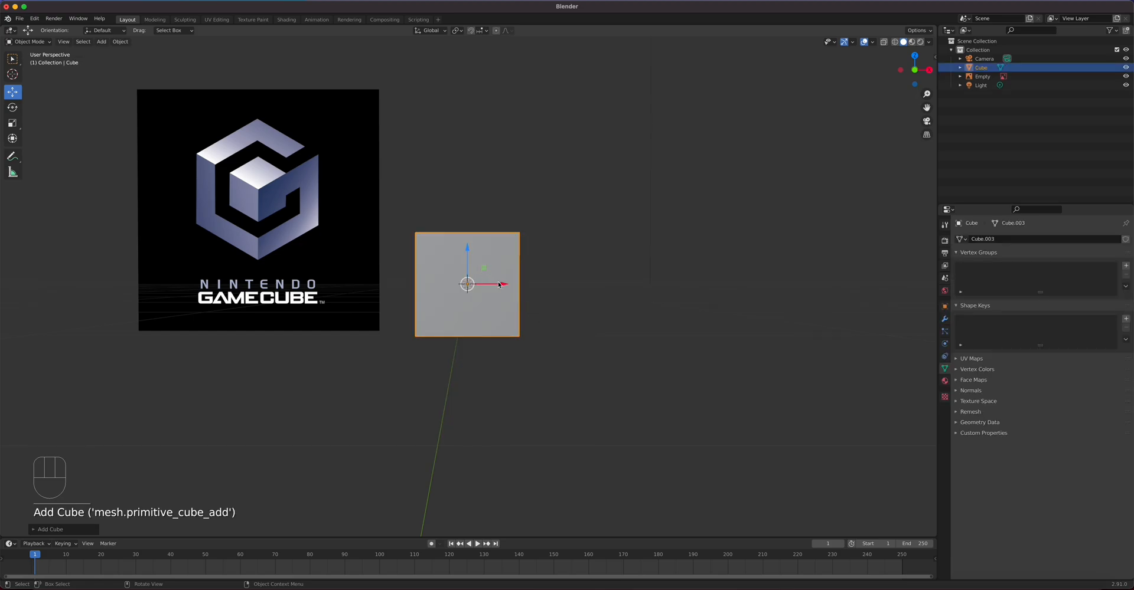
{"action": "key", "text": "shift"}
{"action": "key", "text": "shift+d"}
{"action": "right_click", "coordinate": [469, 252]}
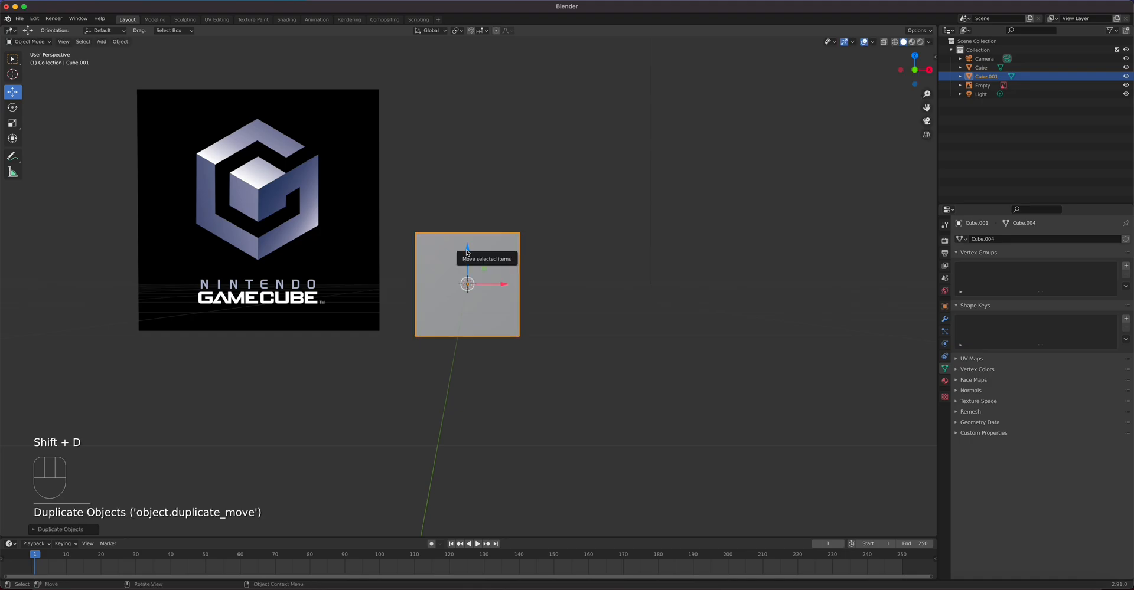
{"action": "left_click_drag", "start_coordinate": [467, 251], "coordinate": [468, 182]}
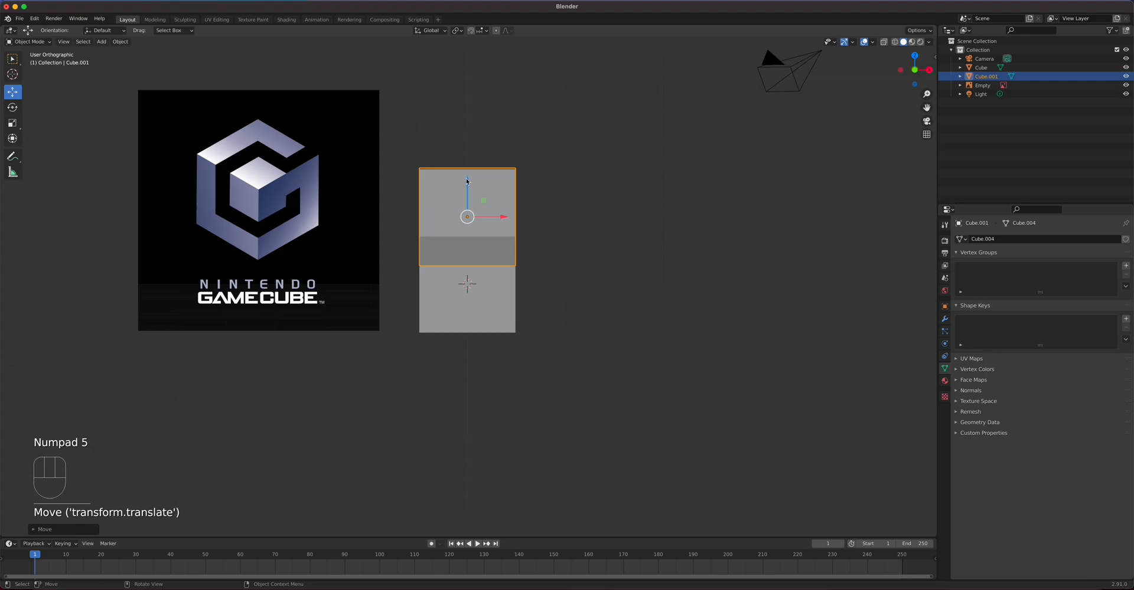
{"action": "key", "text": "KP_1"}
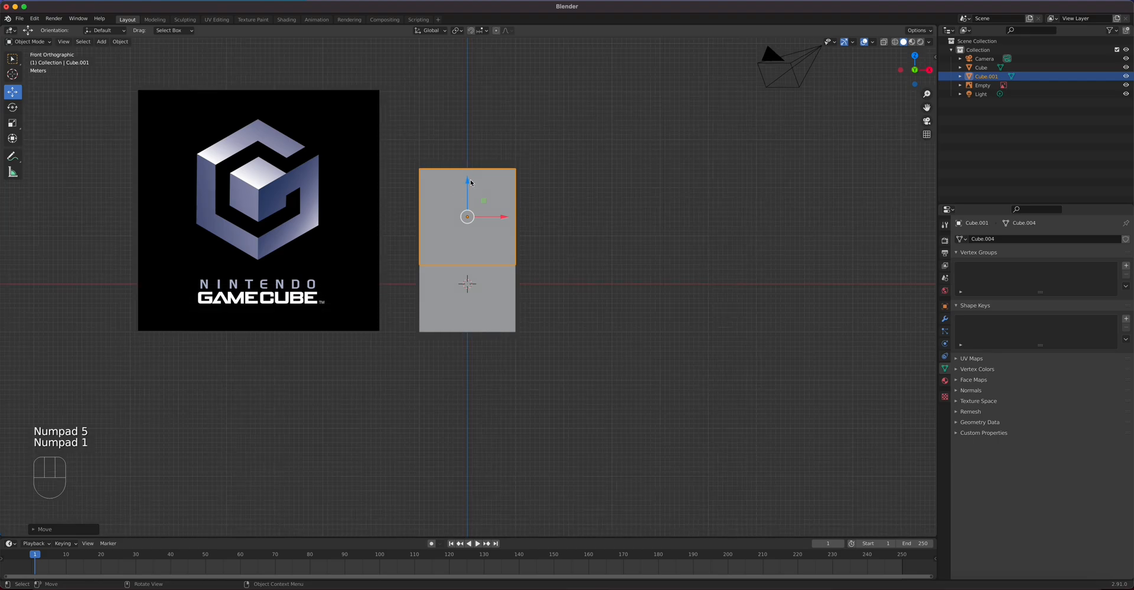
{"action": "left_click_drag", "start_coordinate": [471, 183], "coordinate": [459, 149]}
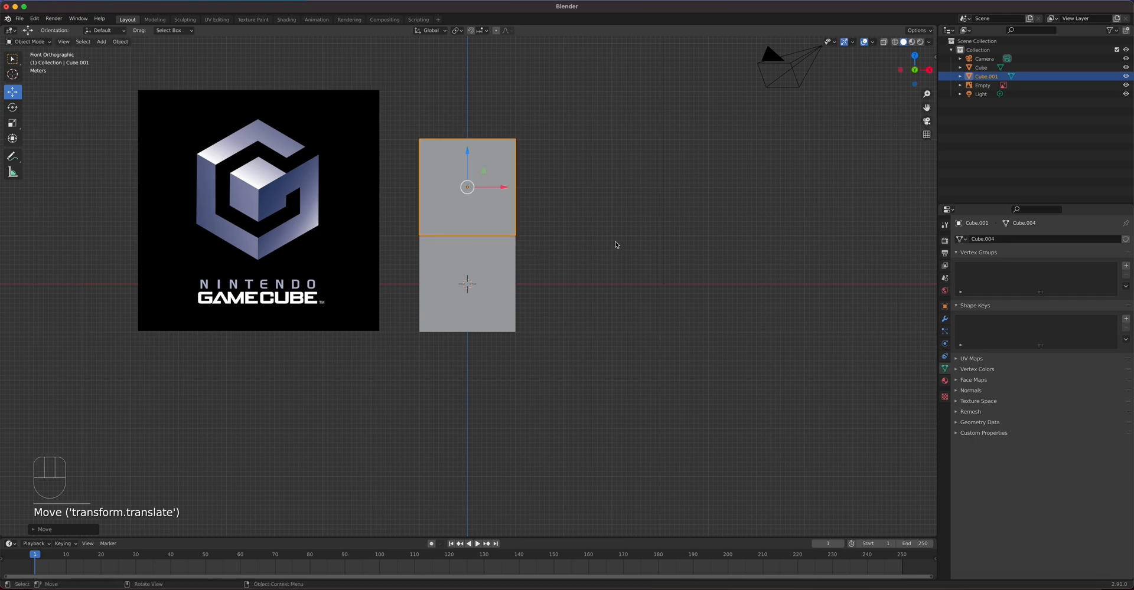
Step: Scale up the top cube and reposition it back above the lower cube
{"action": "middle_click_drag", "start_coordinate": [611, 248], "coordinate": [510, 190]}
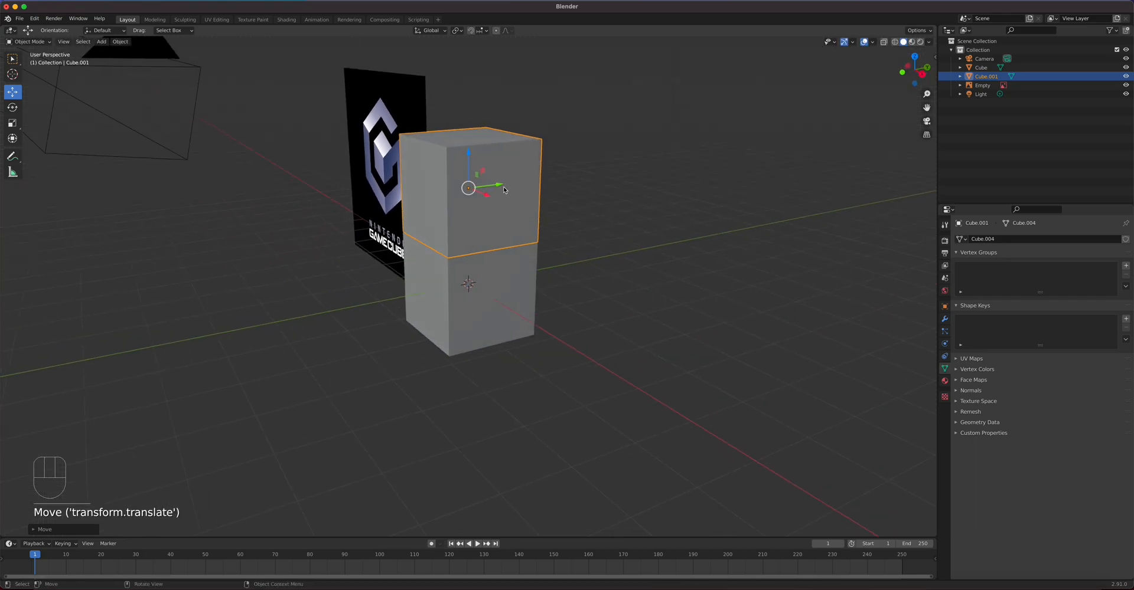
{"action": "left_click_drag", "start_coordinate": [504, 189], "coordinate": [667, 187]}
{"action": "key", "text": "s"}
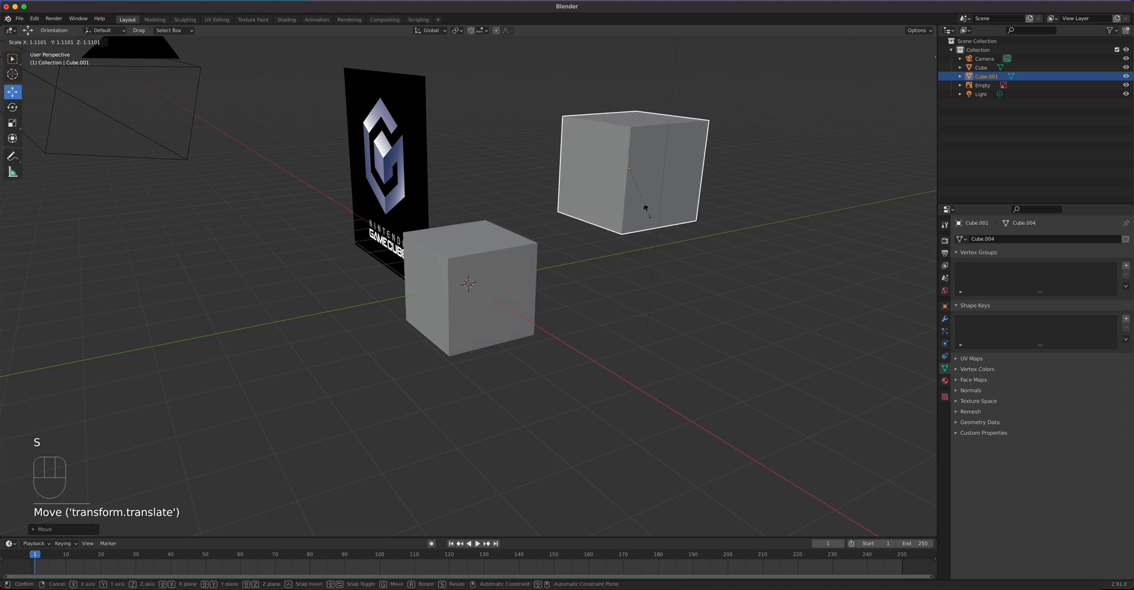
{"action": "left_click", "coordinate": [655, 216]}
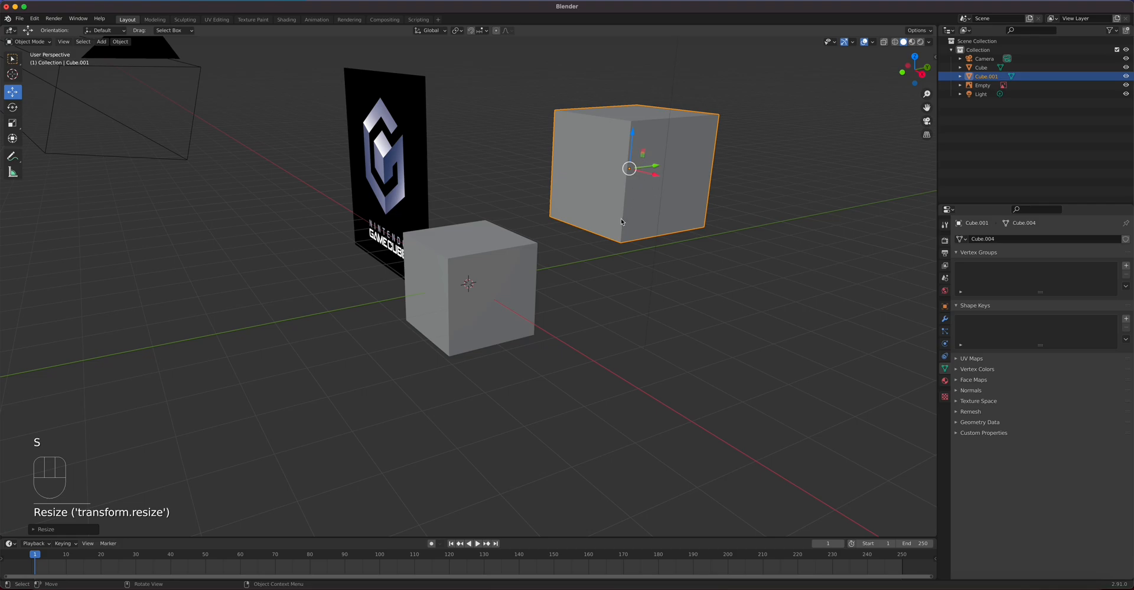
{"action": "middle_click_drag", "start_coordinate": [507, 382], "coordinate": [574, 369]}
{"action": "middle_click_drag", "start_coordinate": [551, 244], "coordinate": [623, 174]}
{"action": "left_click_drag", "start_coordinate": [650, 174], "coordinate": [757, 160]}
{"action": "middle_click_drag", "start_coordinate": [588, 296], "coordinate": [647, 283]}
{"action": "key", "text": "s"}
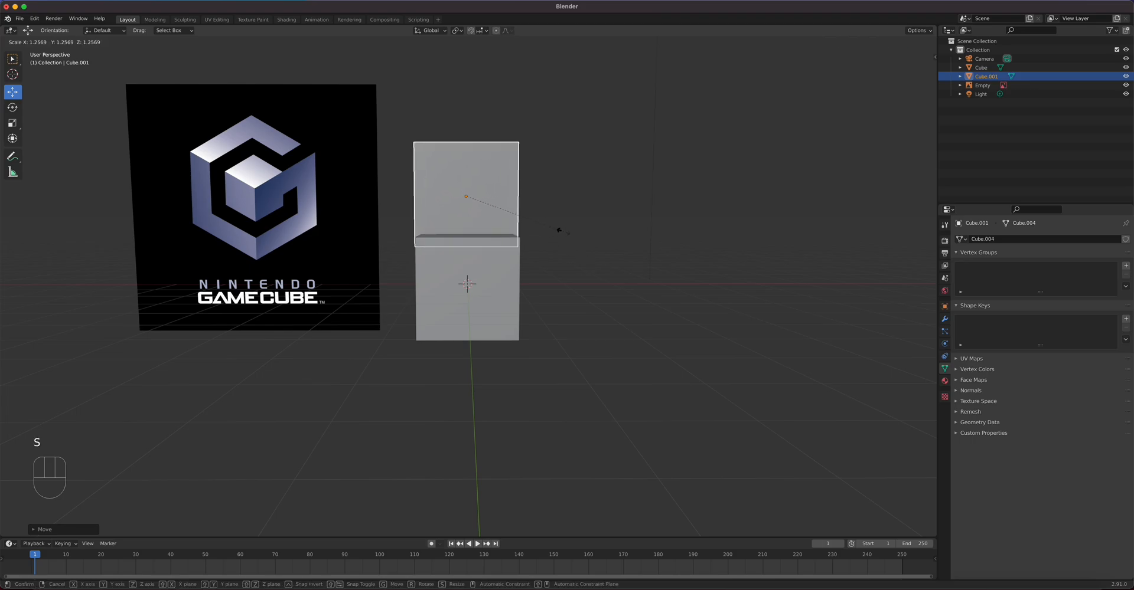
{"action": "left_click", "coordinate": [560, 231]}
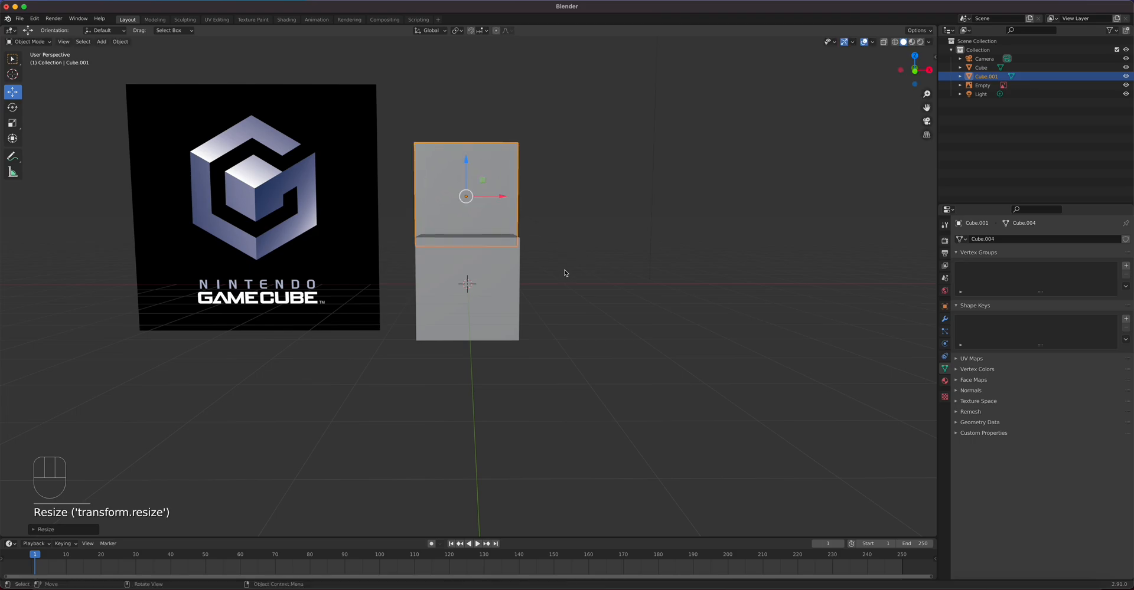
{"action": "middle_click_drag", "start_coordinate": [577, 315], "coordinate": [566, 311]}
{"action": "left_click", "coordinate": [577, 320]}
{"action": "left_click", "coordinate": [486, 206]}
{"action": "left_click_drag", "start_coordinate": [469, 166], "coordinate": [469, 139]}
{"action": "middle_click_drag", "start_coordinate": [572, 252], "coordinate": [571, 250]}
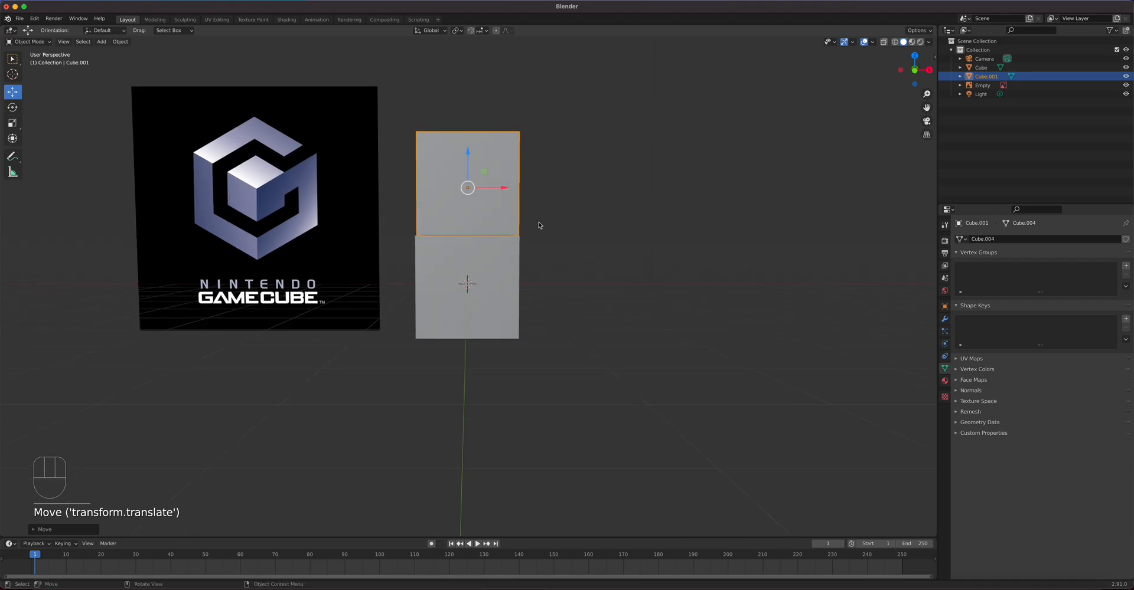
{"action": "left_click", "coordinate": [590, 284]}
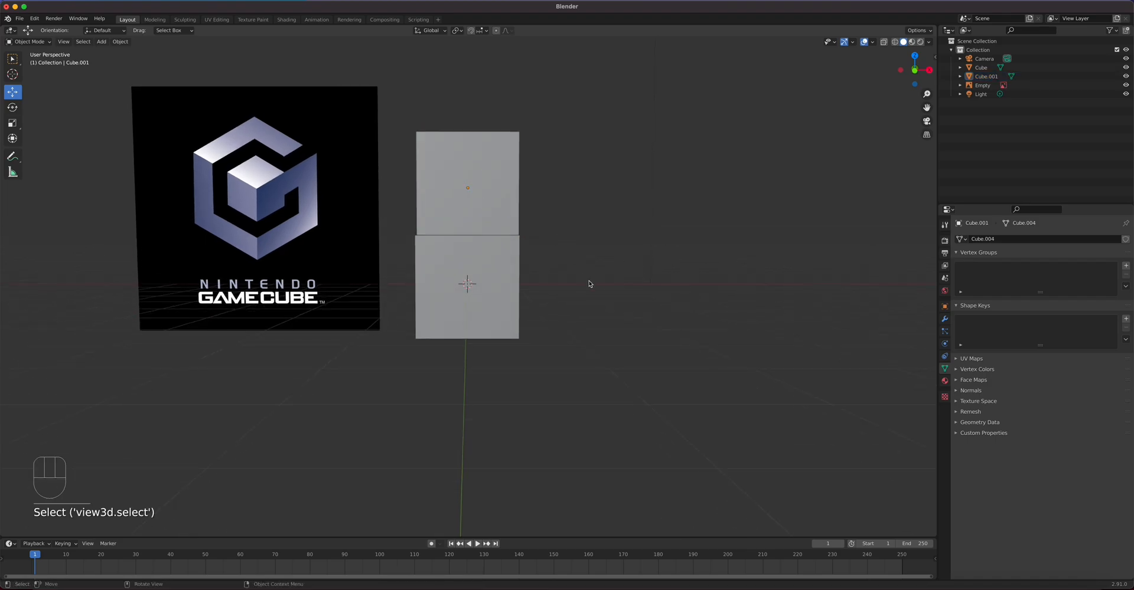
{"action": "left_click", "coordinate": [495, 208]}
{"action": "key", "text": "s"}
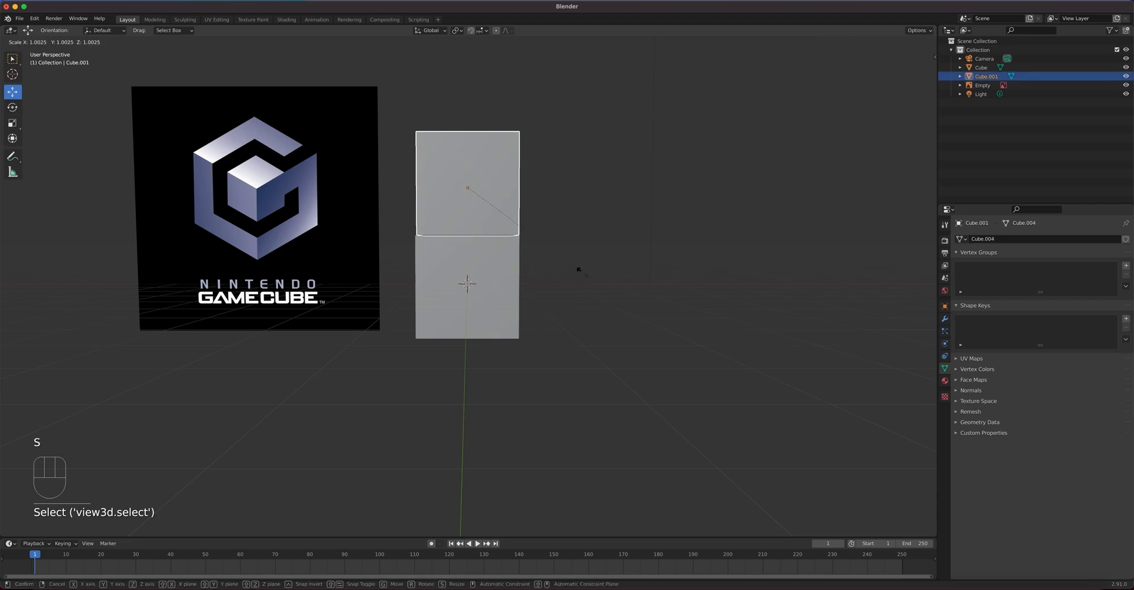
{"action": "left_click", "coordinate": [583, 275]}
{"action": "left_click", "coordinate": [467, 154]}
{"action": "left_click", "coordinate": [573, 258]}
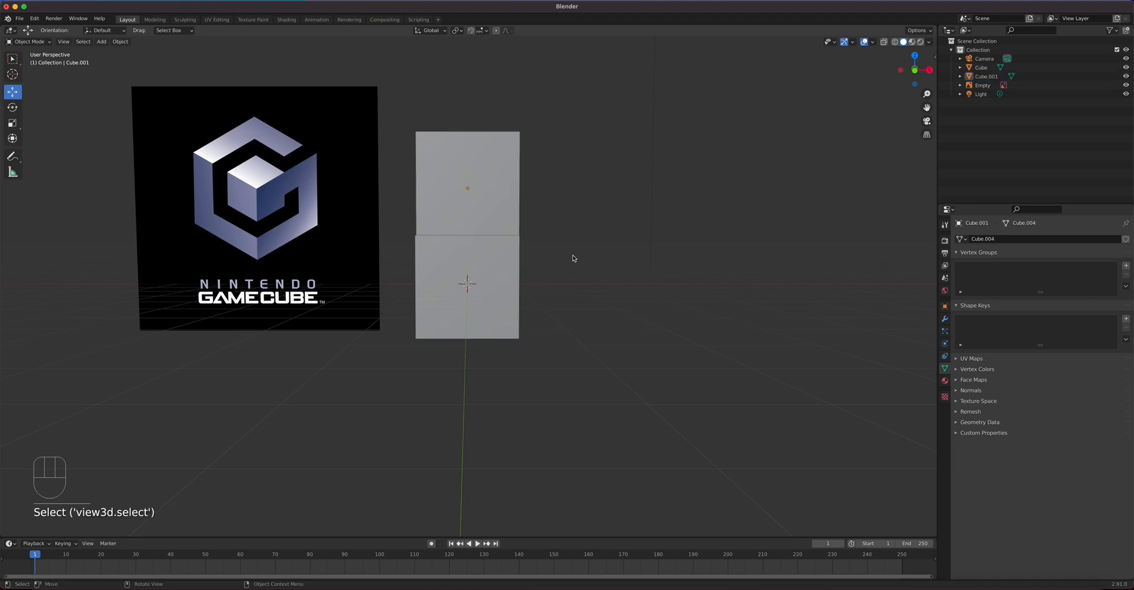
{"action": "middle_click_drag", "start_coordinate": [481, 299], "coordinate": [482, 298]}
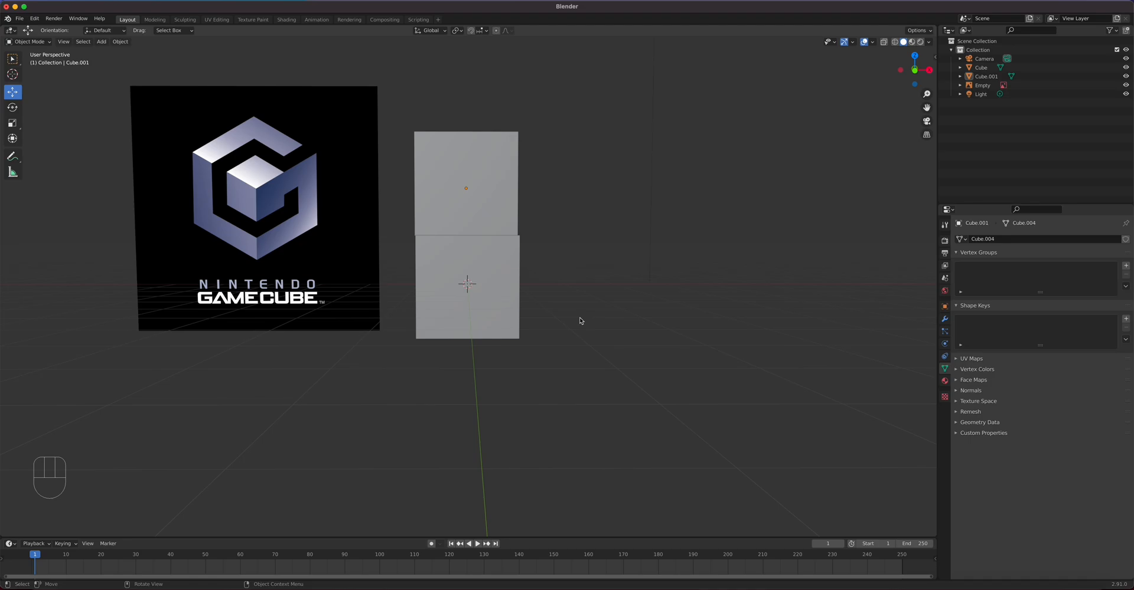
{"action": "key", "text": "KP_1"}
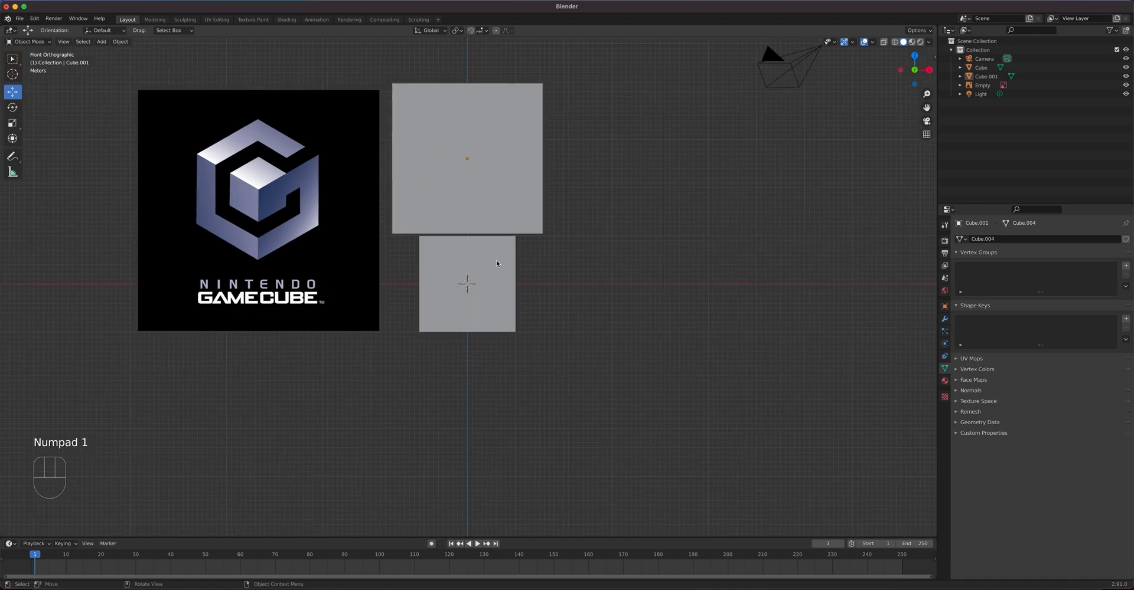
{"action": "middle_click_drag", "start_coordinate": [524, 299], "coordinate": [616, 340]}
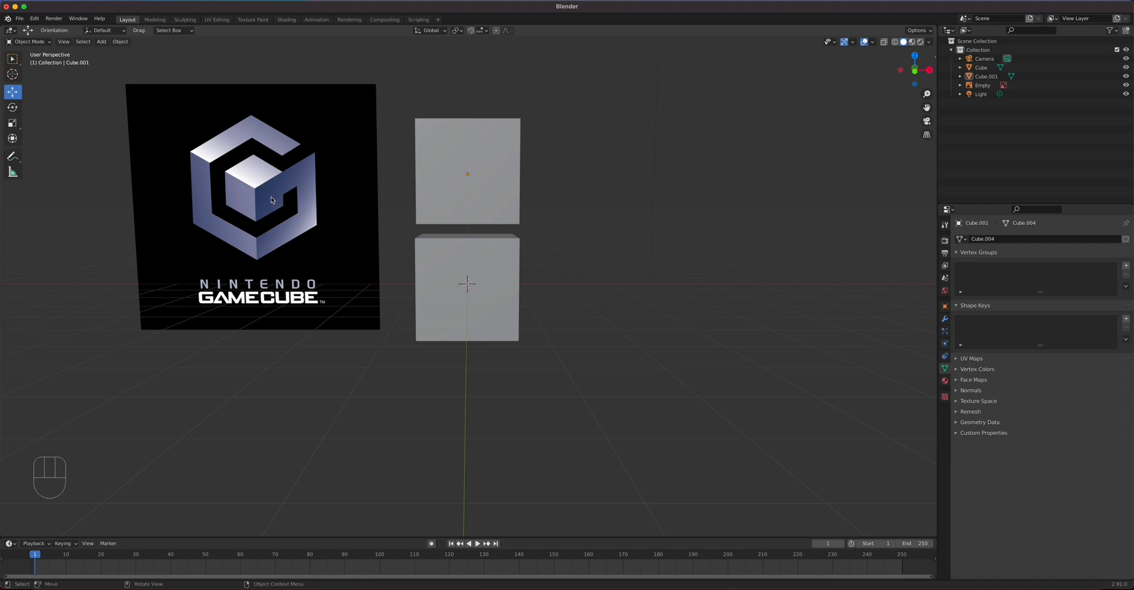
{"action": "left_click", "coordinate": [479, 241]}
Step: Delete both cubes and add a fresh cube at the scene centre
{"action": "key", "text": "Delete"}
{"action": "left_click", "coordinate": [474, 201]}
{"action": "key", "text": "Delete"}
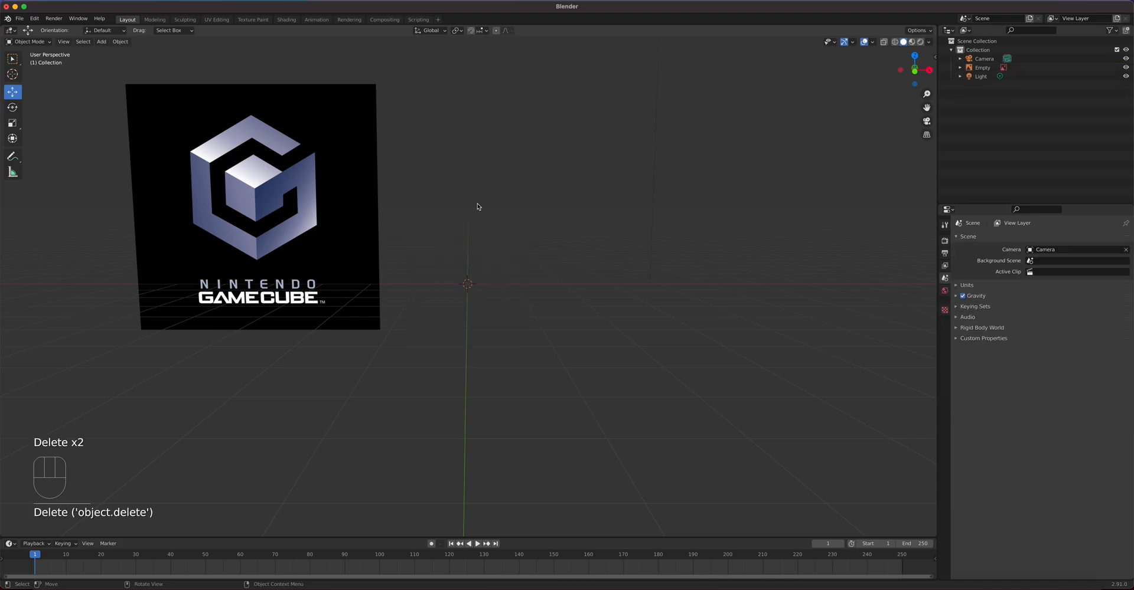
{"action": "key", "text": "shift+a"}
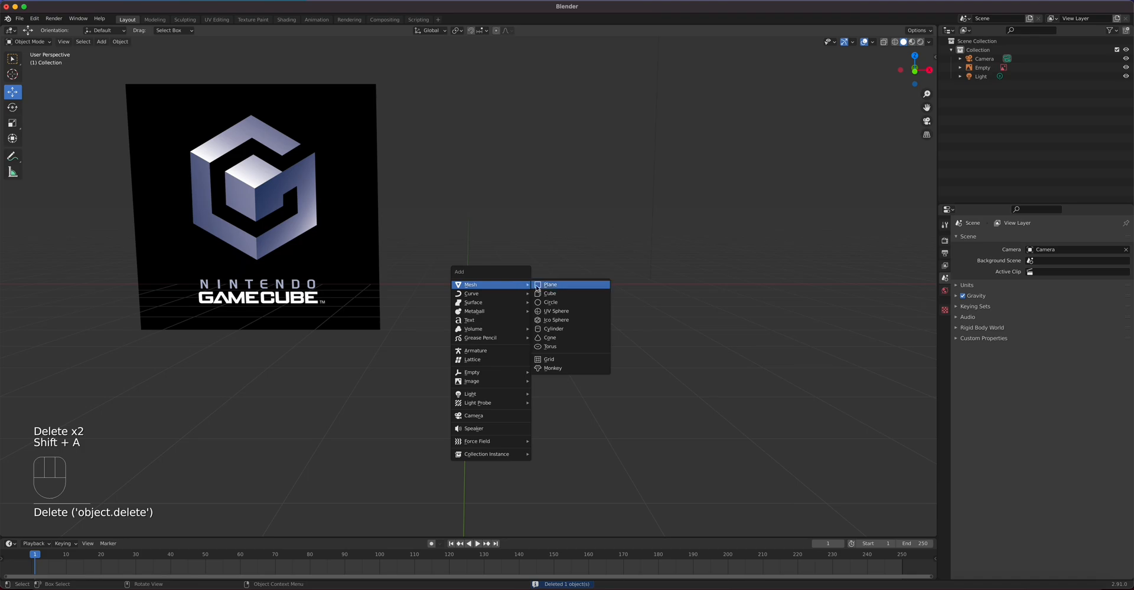
{"action": "left_click", "coordinate": [538, 291]}
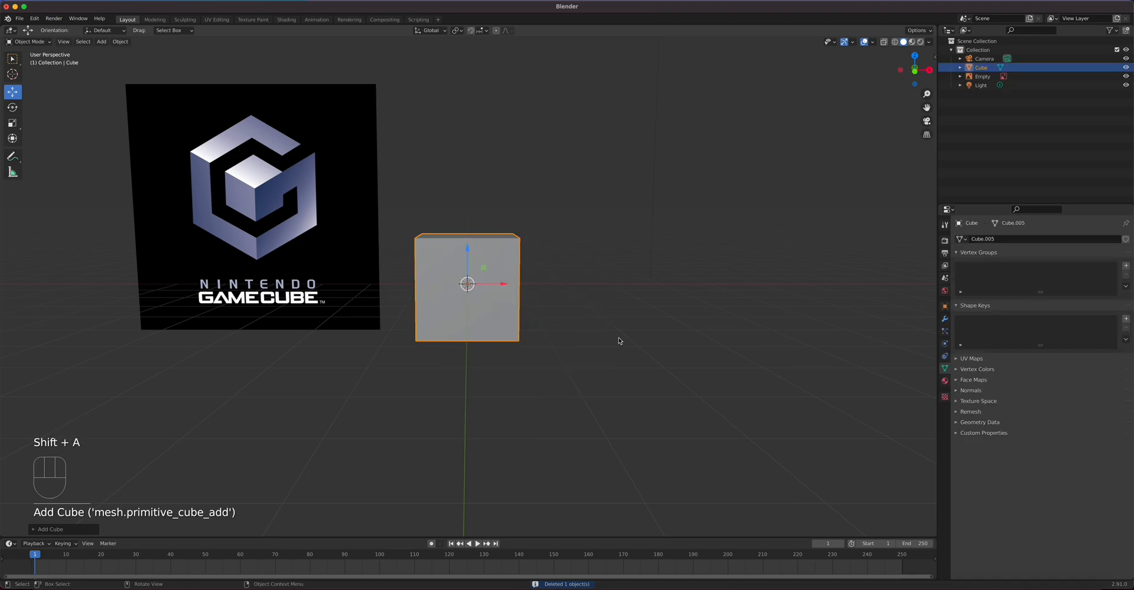
Step: View through the camera in Wireframe shading and select the camera
{"action": "key", "text": "KP_0"}
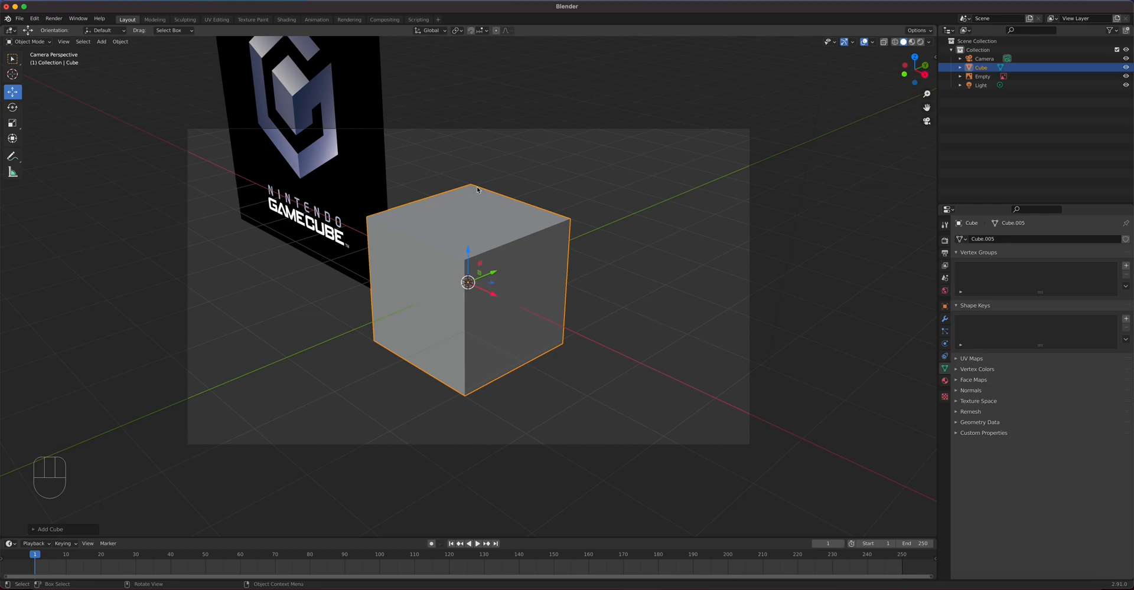
{"action": "left_click", "coordinate": [884, 42]}
{"action": "left_click", "coordinate": [884, 42]}
{"action": "left_click", "coordinate": [884, 42]}
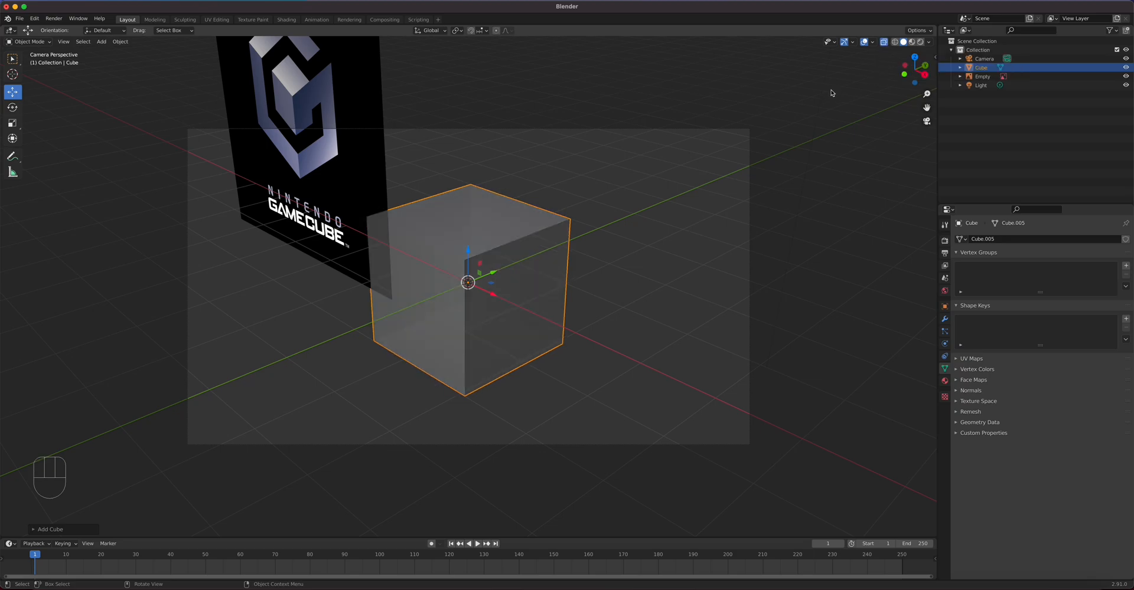
{"action": "left_click", "coordinate": [884, 42]}
{"action": "left_click", "coordinate": [894, 42]}
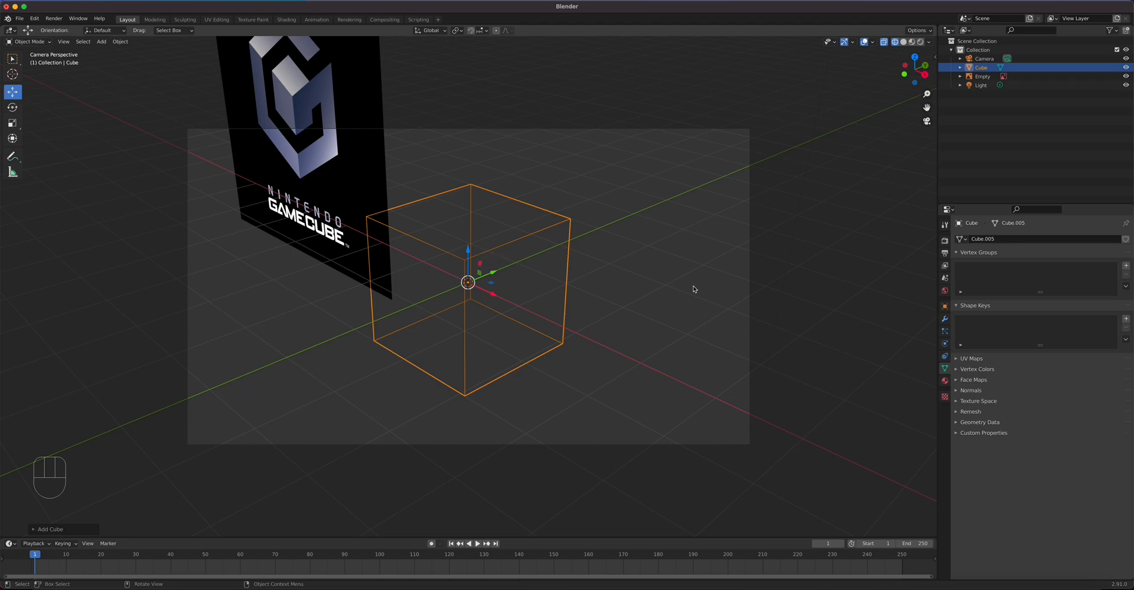
{"action": "left_click", "coordinate": [749, 260]}
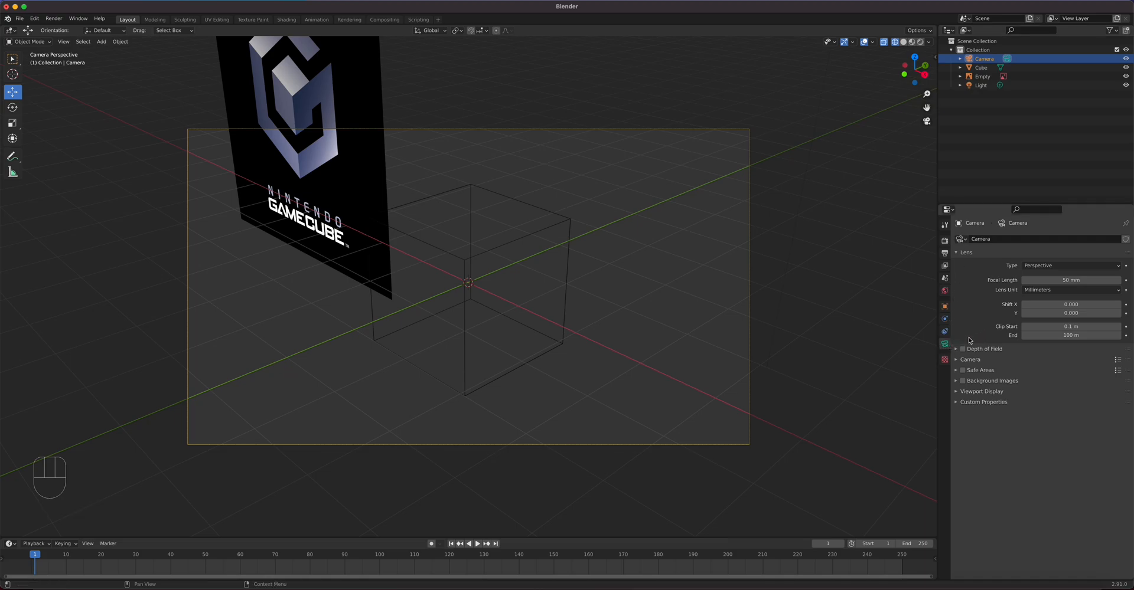
Step: Make the camera orthographic and show its transform values in the side panel
{"action": "left_click", "coordinate": [1059, 267]}
{"action": "left_click", "coordinate": [1057, 286]}
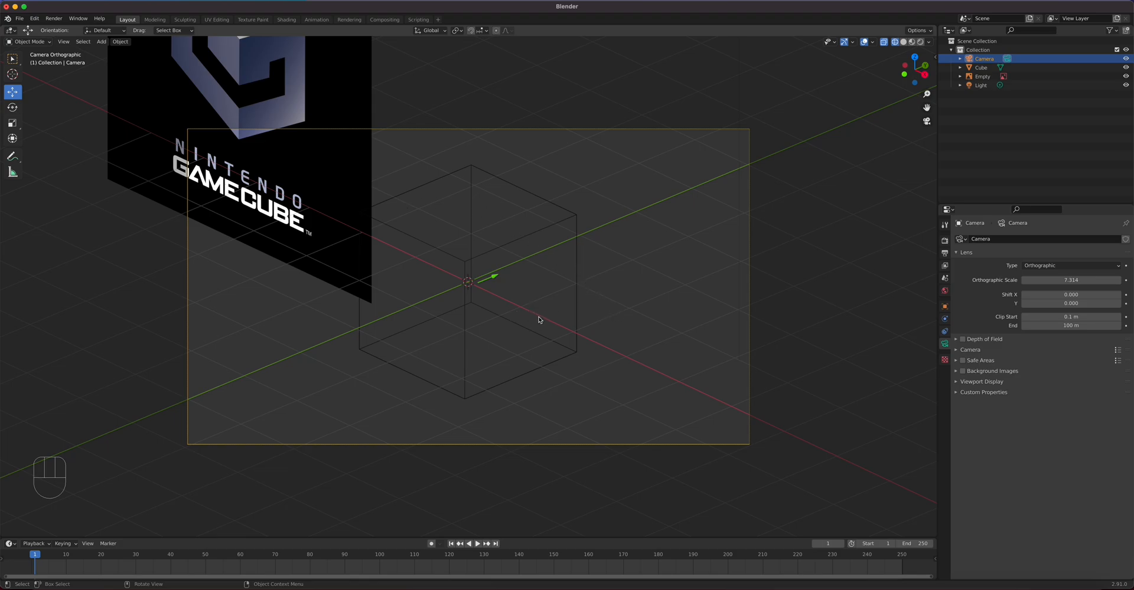
{"action": "key", "text": "n"}
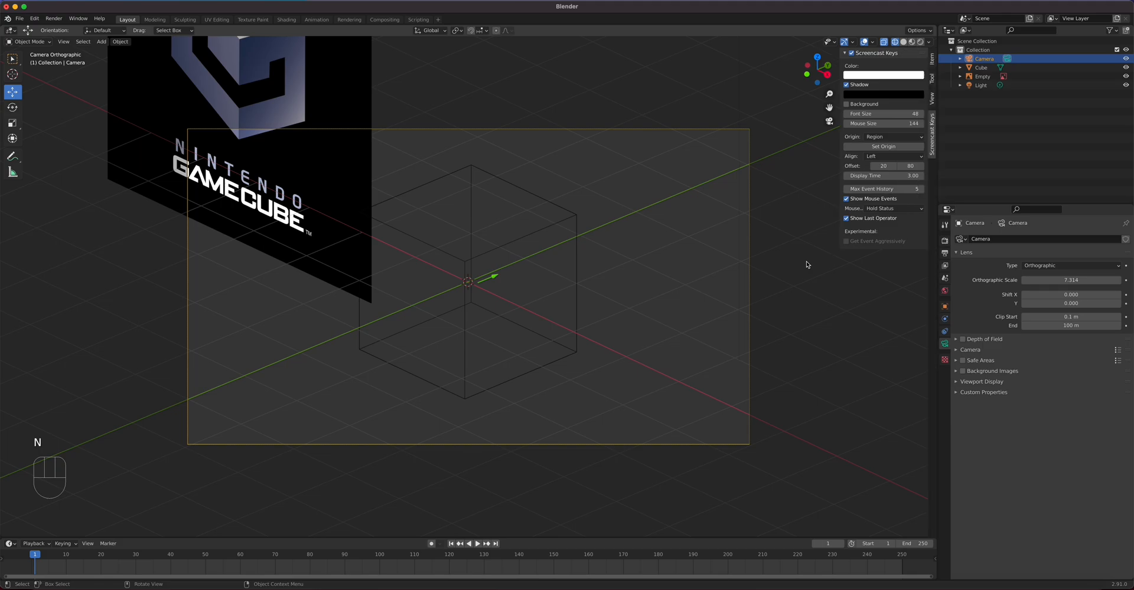
{"action": "left_click", "coordinate": [932, 61]}
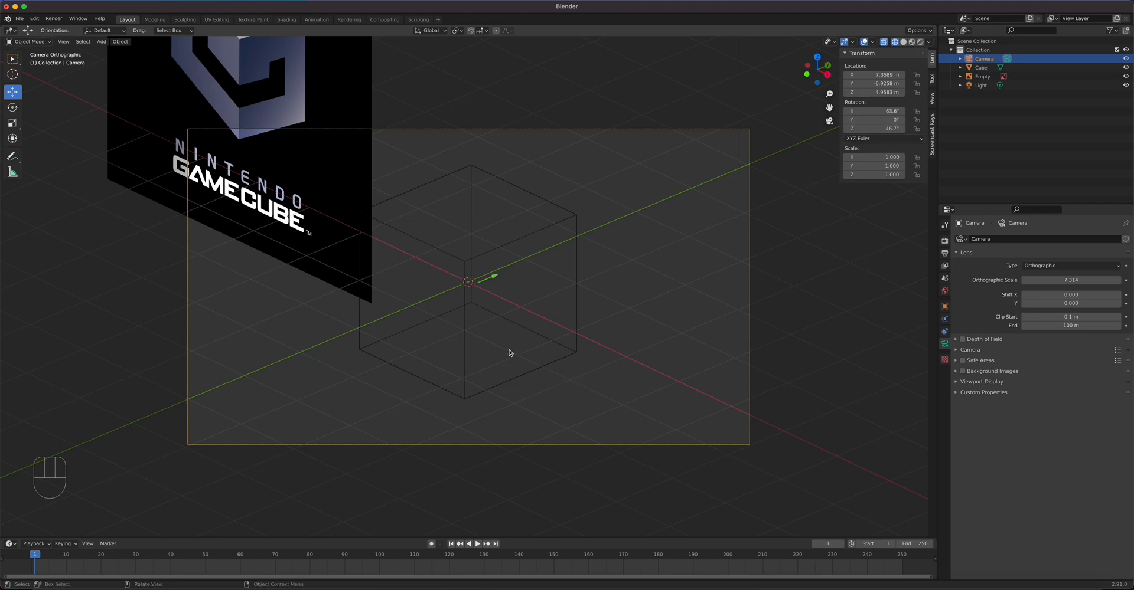
Step: Lock Camera to View and orbit the camera until the cube appears isometric
{"action": "middle_click_drag", "start_coordinate": [496, 330], "coordinate": [496, 332]}
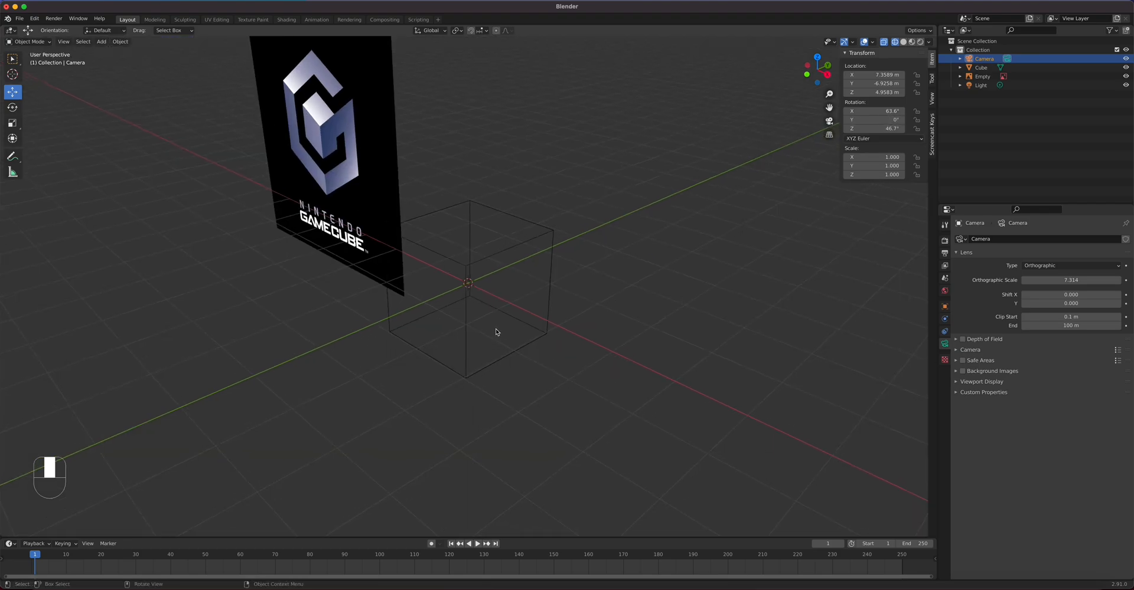
{"action": "key", "text": "KP_0"}
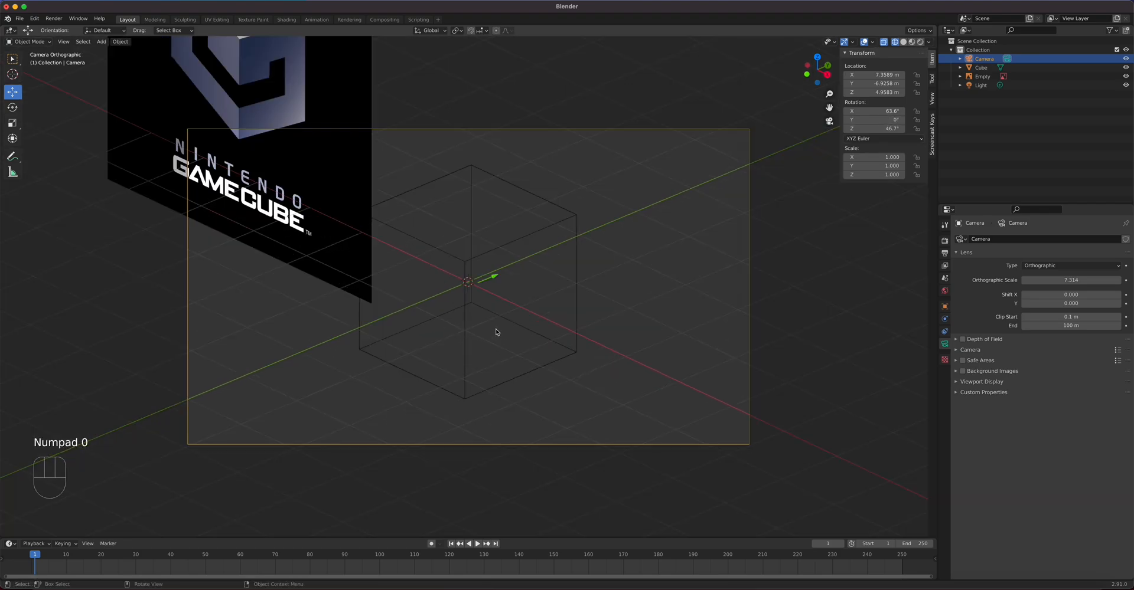
{"action": "left_click", "coordinate": [932, 99]}
{"action": "left_click", "coordinate": [879, 161]}
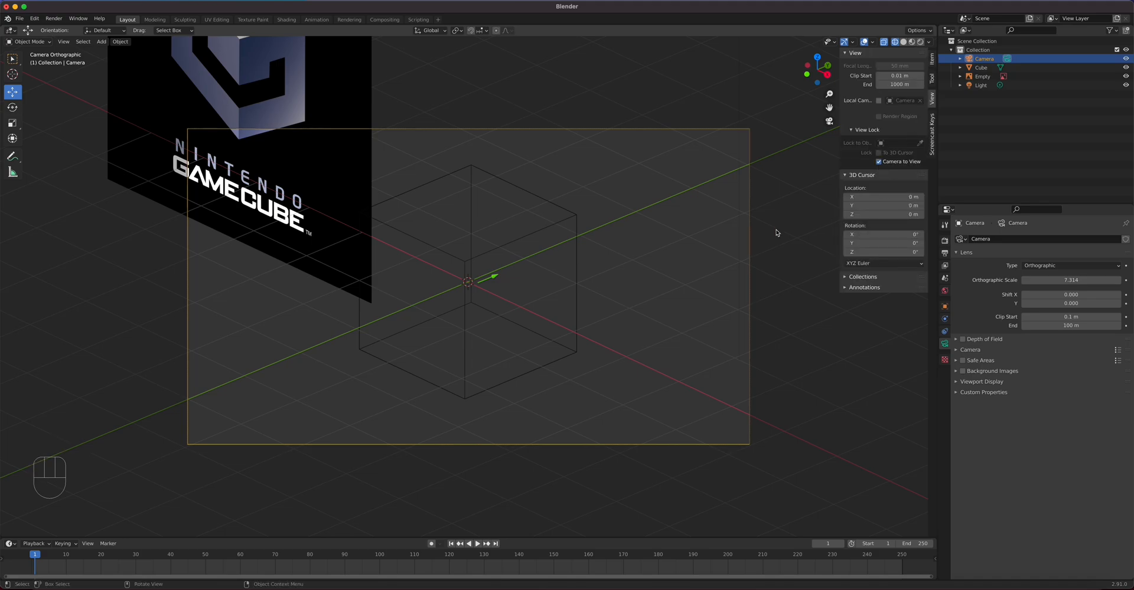
{"action": "middle_click_drag", "start_coordinate": [478, 306], "coordinate": [479, 314]}
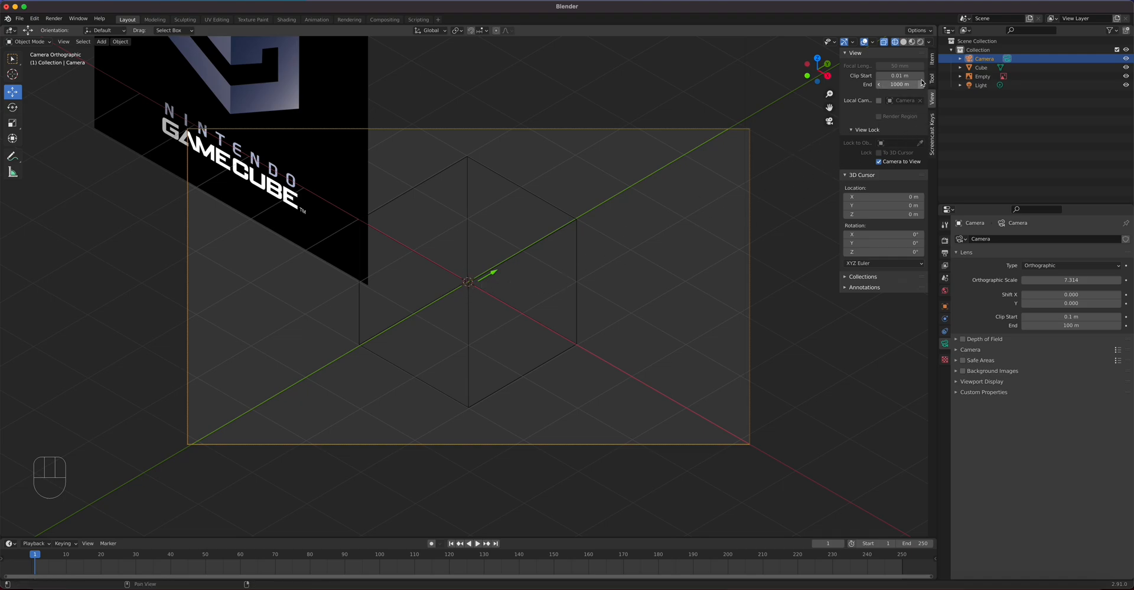
Step: Set the camera rotation to X 45°, Y 0°, Z 45°
{"action": "left_click", "coordinate": [932, 59]}
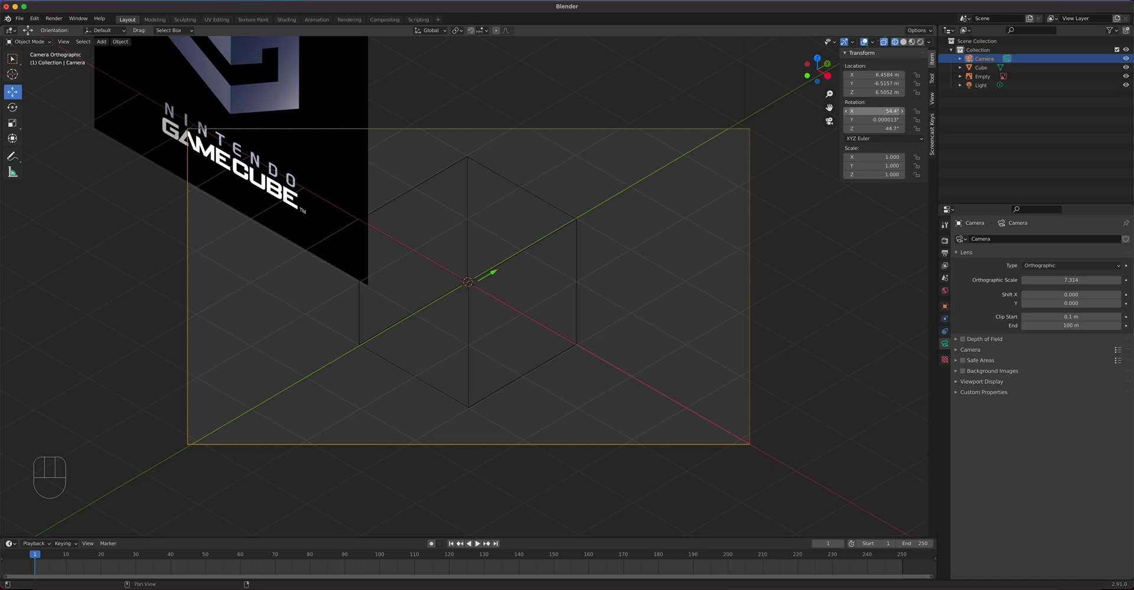
{"action": "left_click", "coordinate": [877, 113]}
{"action": "type", "text": "45"}
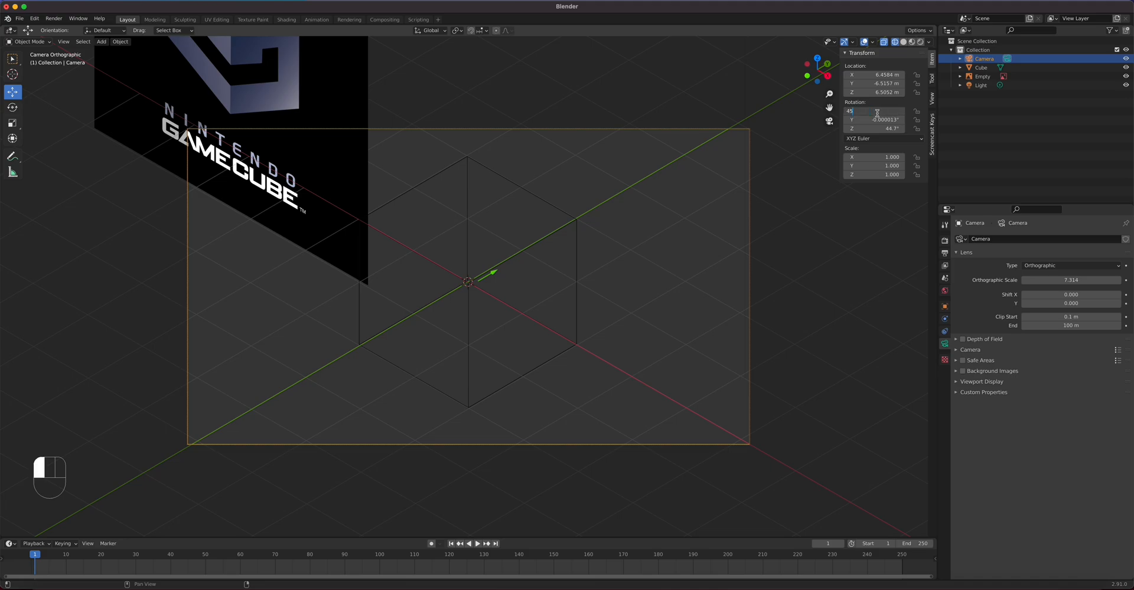
{"action": "key", "text": "Return"}
{"action": "left_click", "coordinate": [866, 121]}
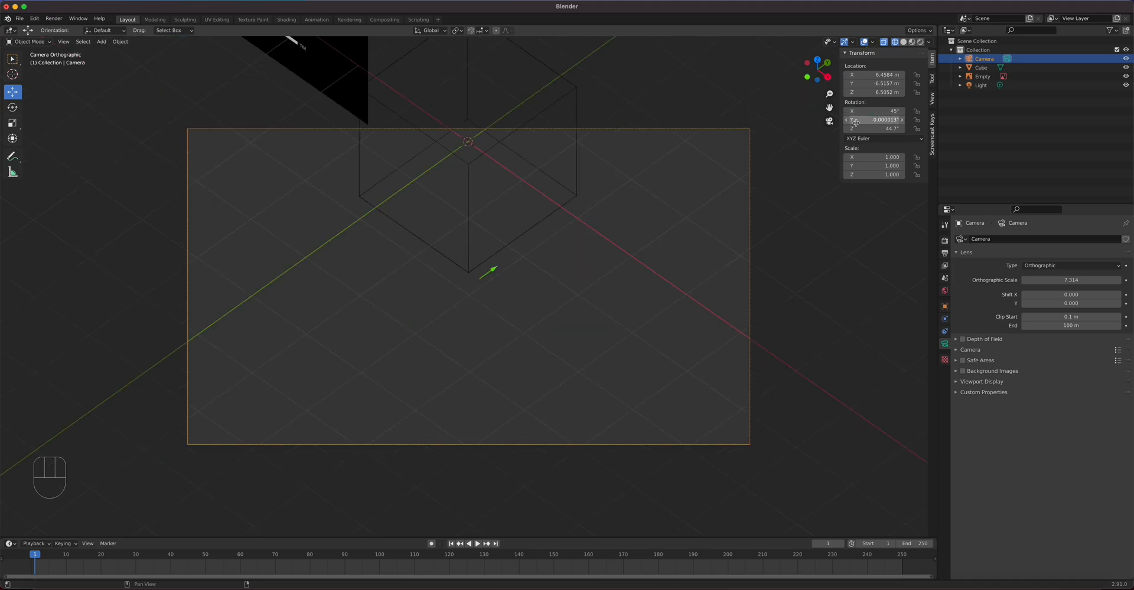
{"action": "type", "text": "0"}
{"action": "key", "text": "Return"}
{"action": "left_click", "coordinate": [871, 128]}
{"action": "type", "text": "45"}
{"action": "key", "text": "Return"}
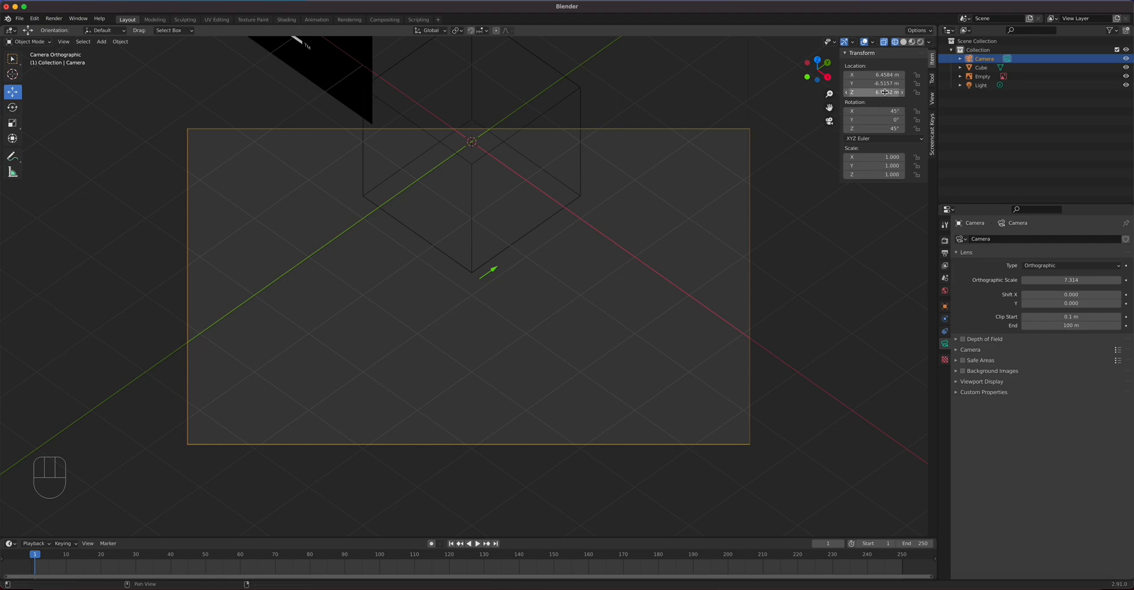
Step: Raise the camera to Z 8.9452 m and delete the GameCube reference-image empty
{"action": "left_click_drag", "start_coordinate": [875, 94], "coordinate": [912, 94]}
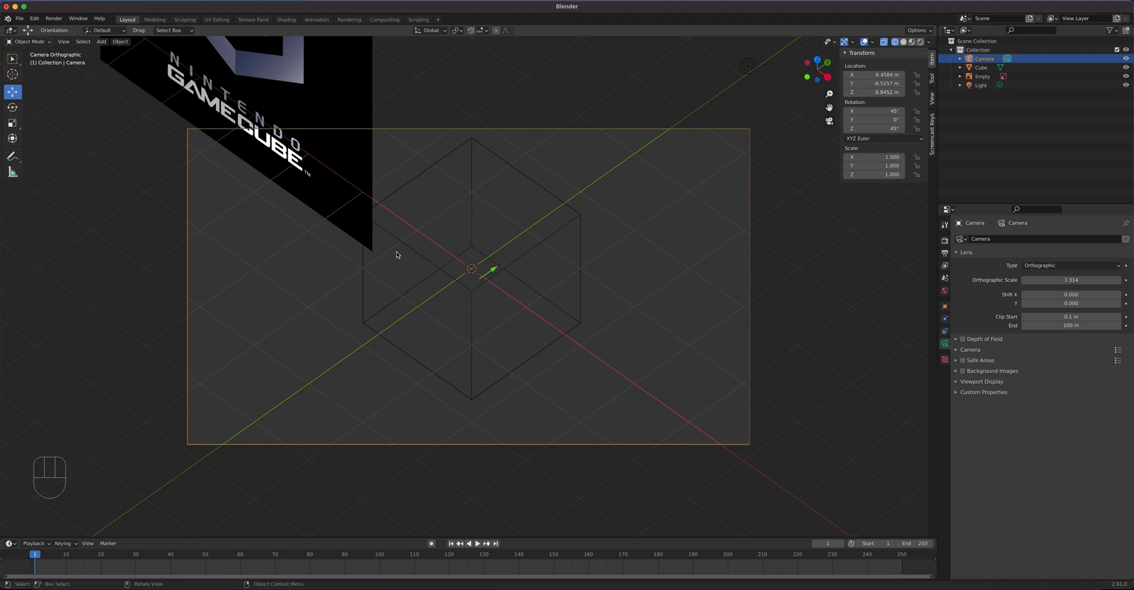
{"action": "left_click", "coordinate": [322, 80]}
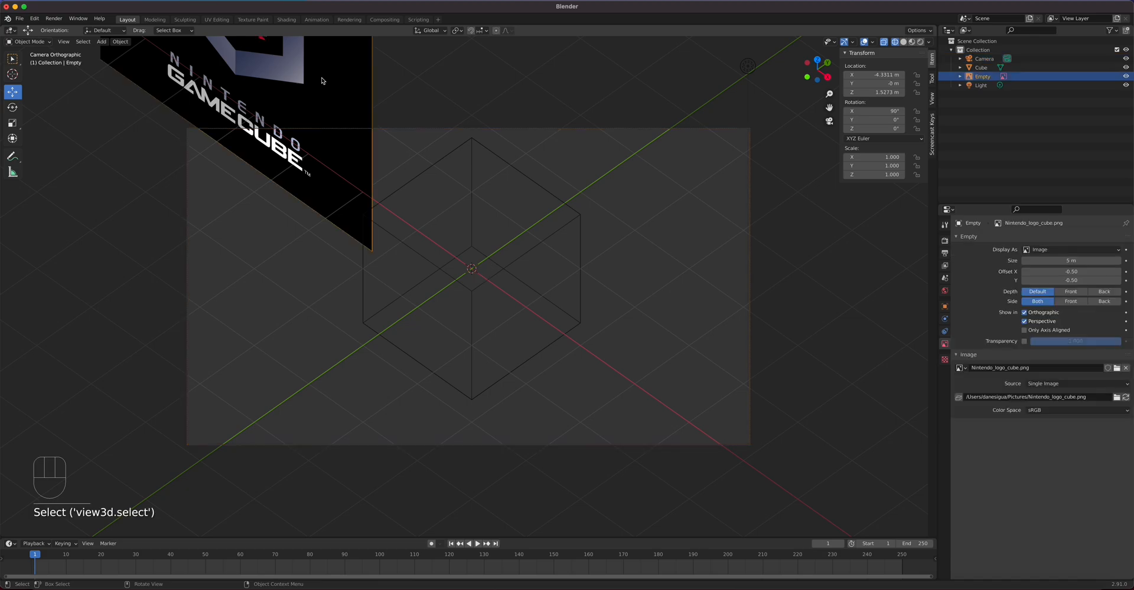
{"action": "key", "text": "Delete"}
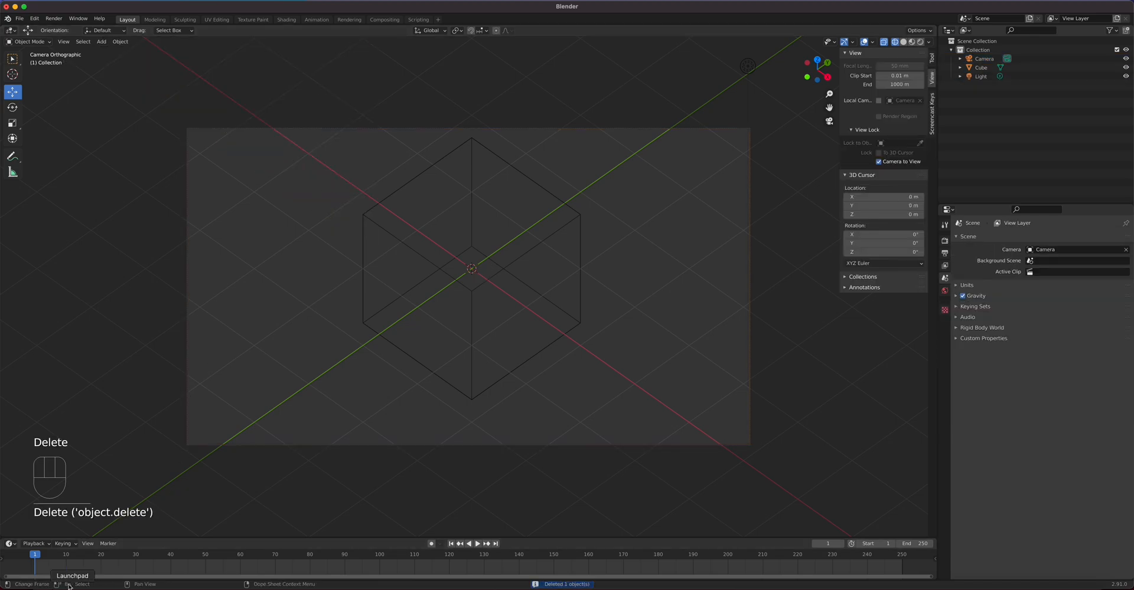
{"action": "left_click", "coordinate": [42, 588]}
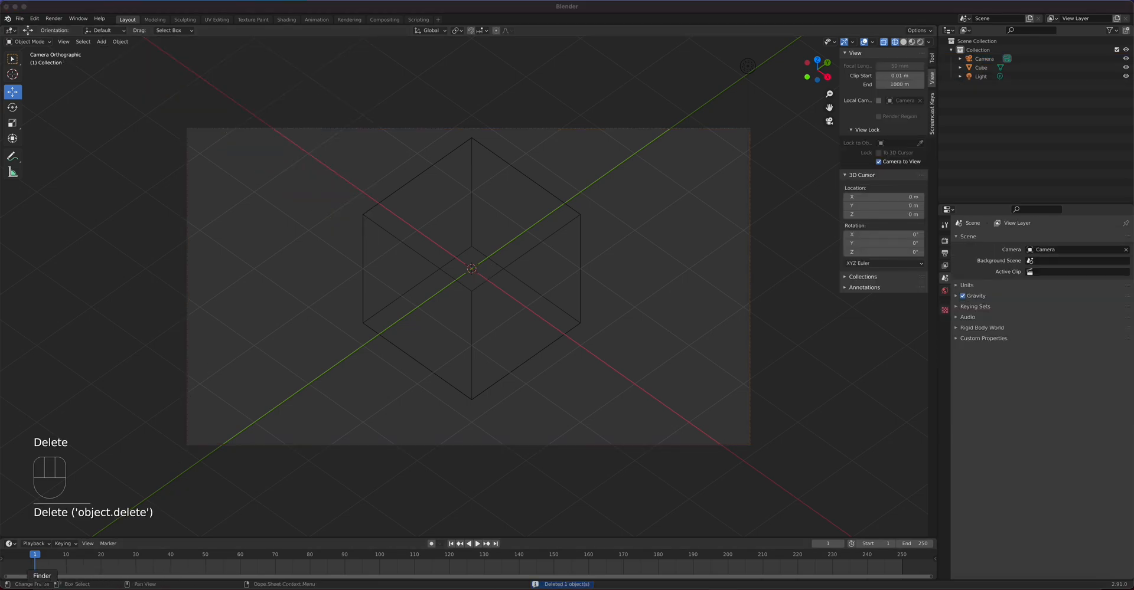
Step: Drag Nintendo_logo_cube.png from Pictures into the camera view, then undo the added background image
{"action": "left_click", "coordinate": [395, 223]}
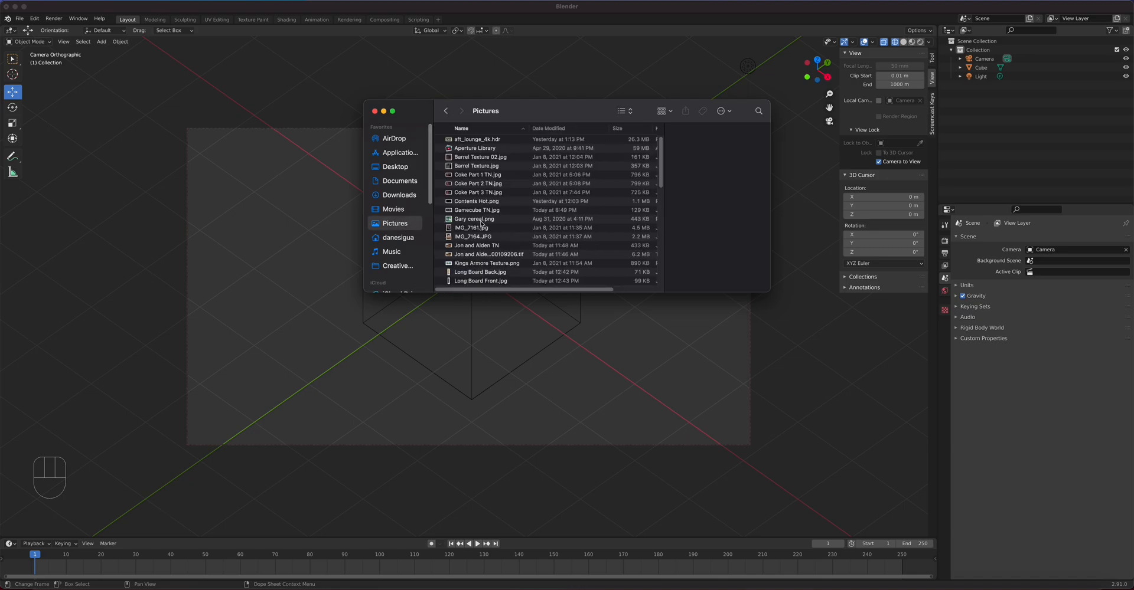
{"action": "scroll", "coordinate": [493, 252], "scroll_direction": "down", "scroll_amount": 5}
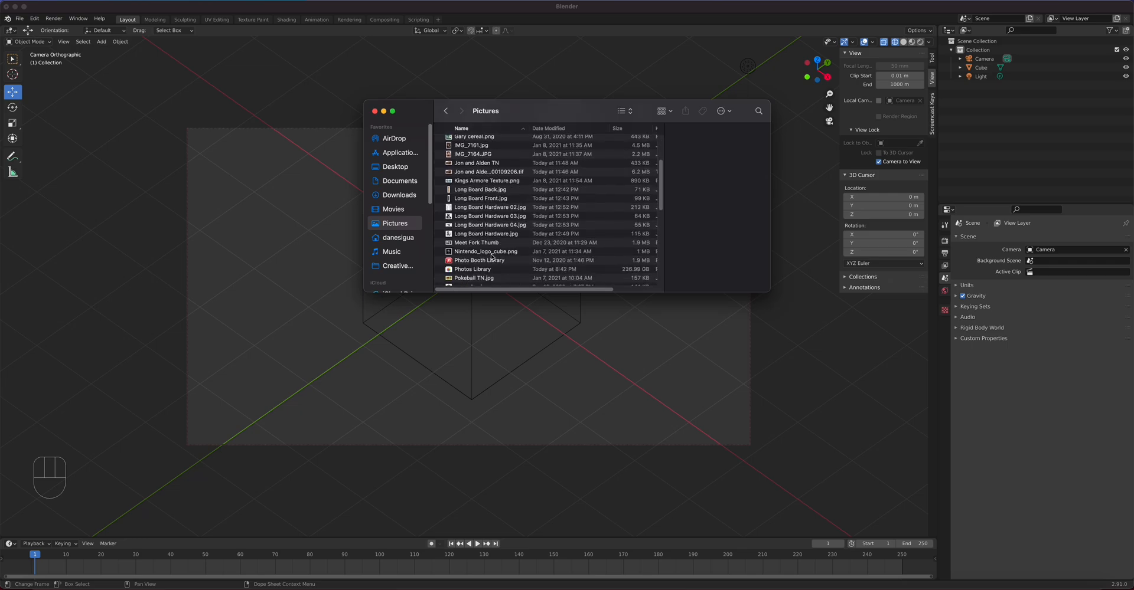
{"action": "left_click", "coordinate": [492, 252]}
{"action": "left_click_drag", "start_coordinate": [492, 253], "coordinate": [281, 282]}
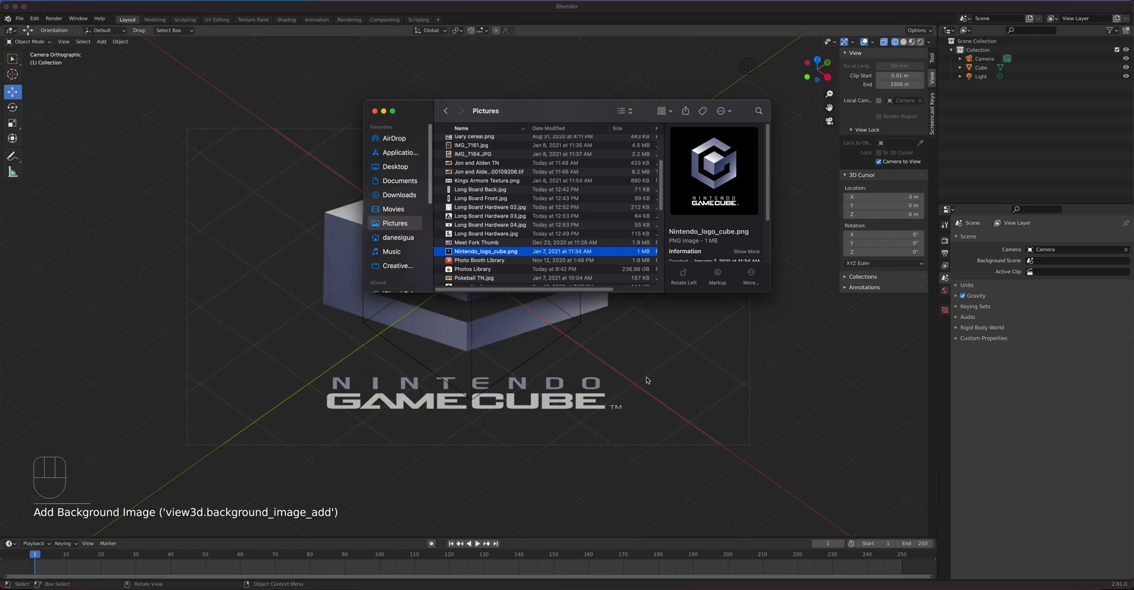
{"action": "left_click", "coordinate": [788, 371]}
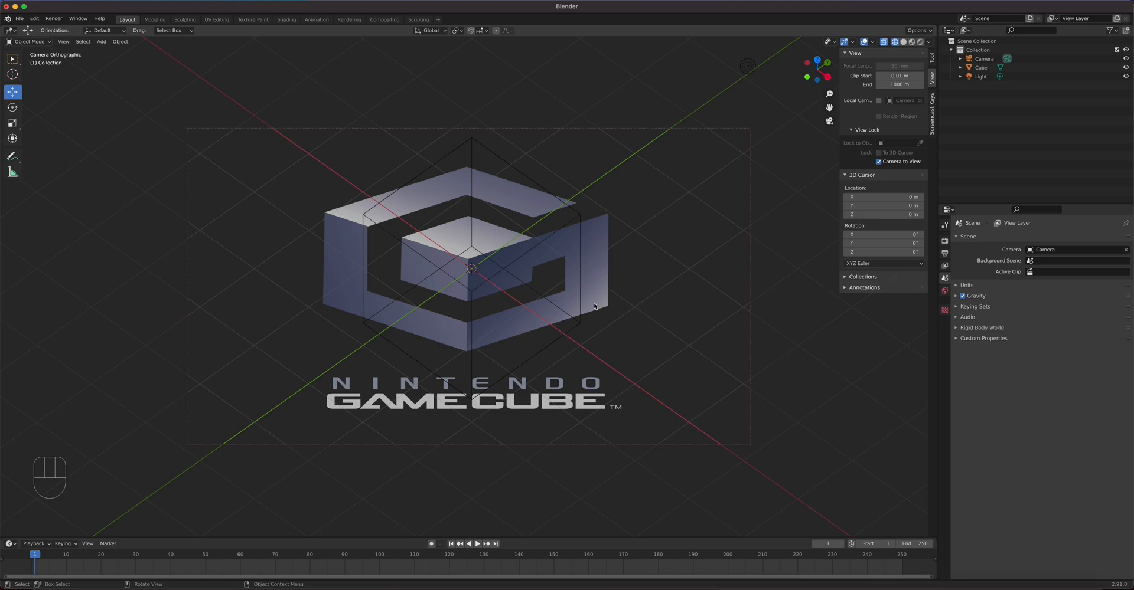
{"action": "key", "text": "super+z"}
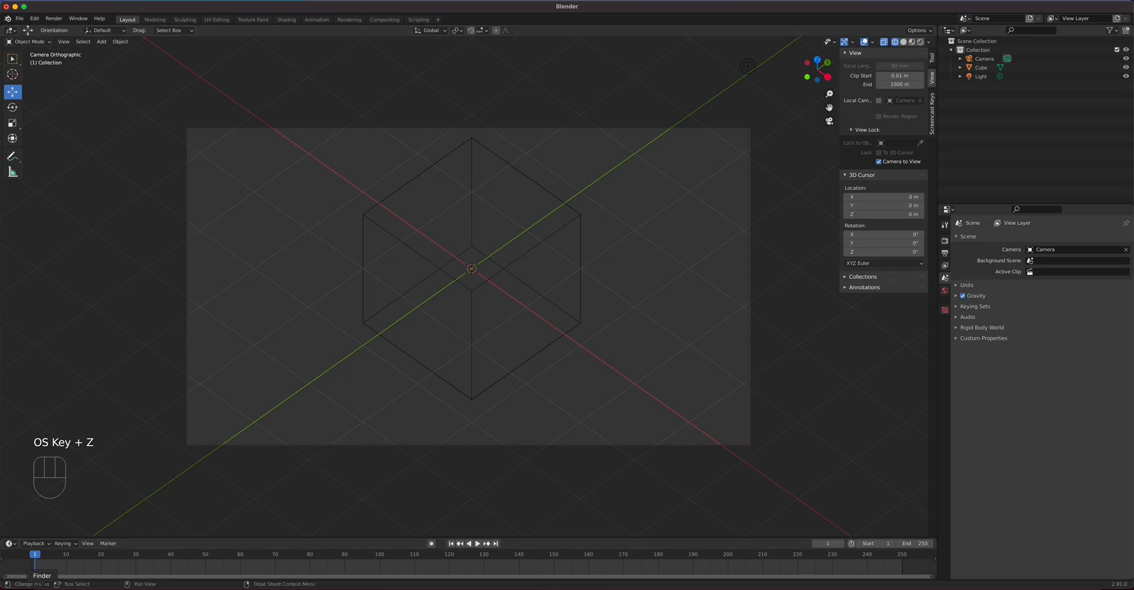
Step: Move the Finder window right and zoom out on the logo reference in Preview
{"action": "left_click", "coordinate": [42, 589]}
{"action": "left_click", "coordinate": [529, 391]}
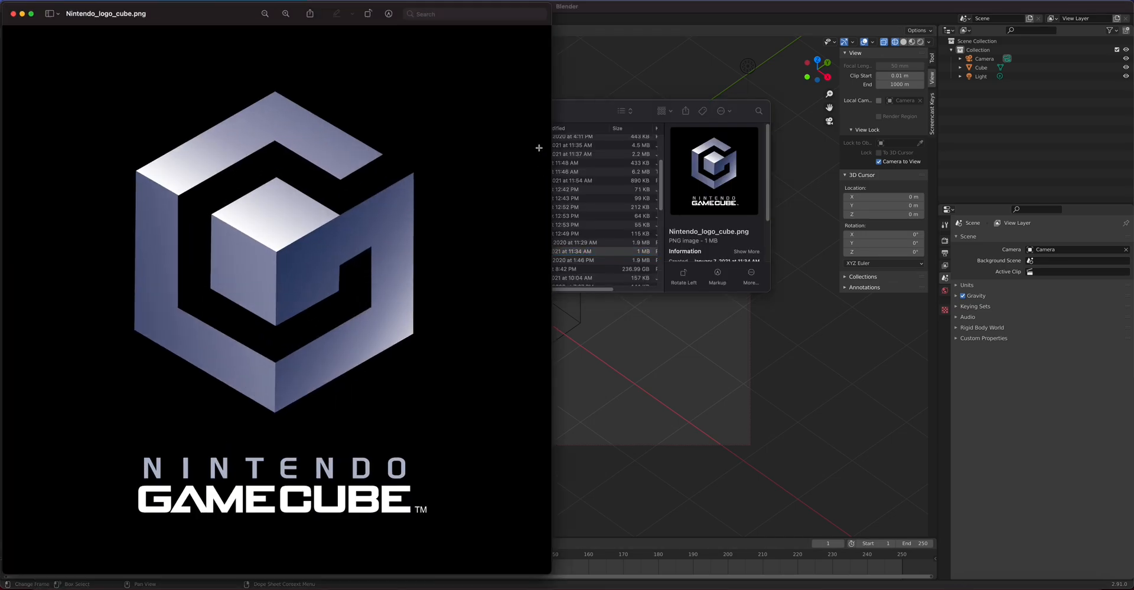
{"action": "left_click_drag", "start_coordinate": [570, 112], "coordinate": [878, 179]}
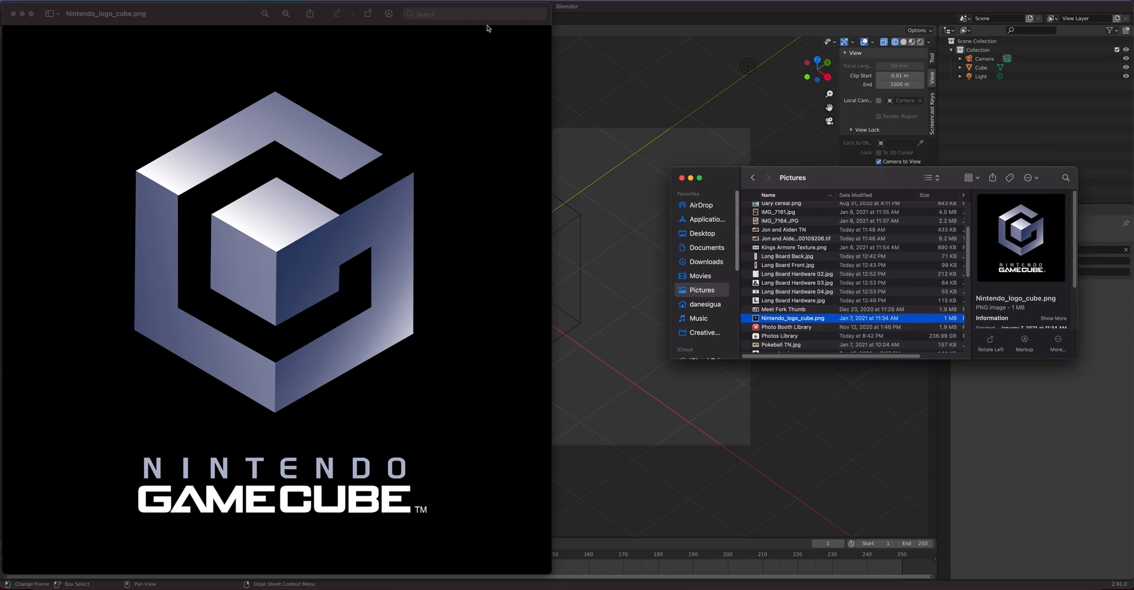
{"action": "left_click", "coordinate": [378, 27]}
{"action": "left_click", "coordinate": [265, 14]}
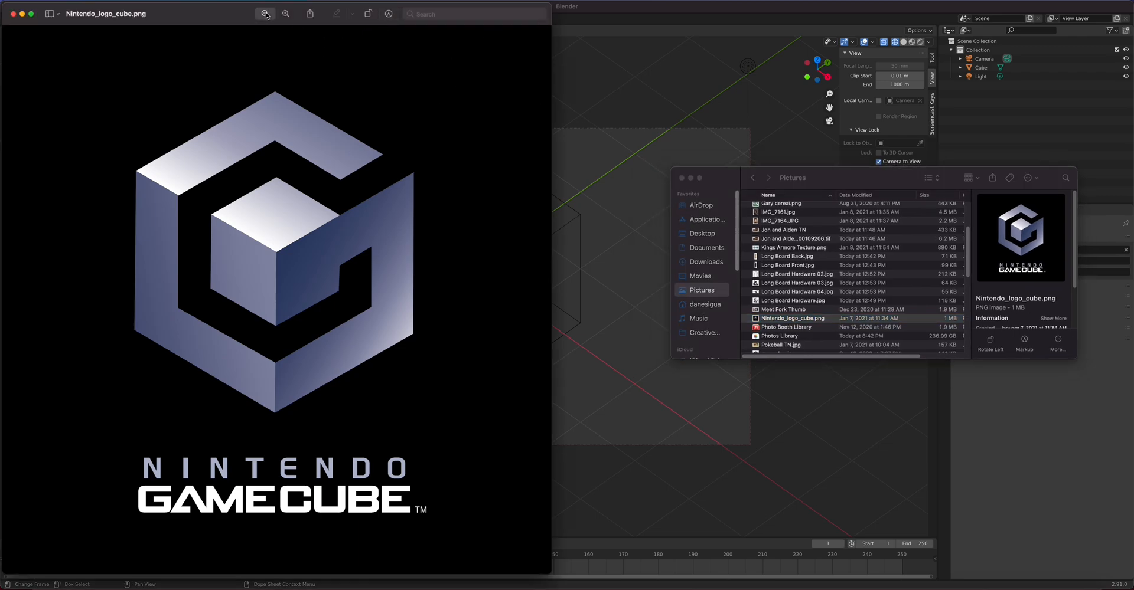
{"action": "left_click", "coordinate": [265, 14]}
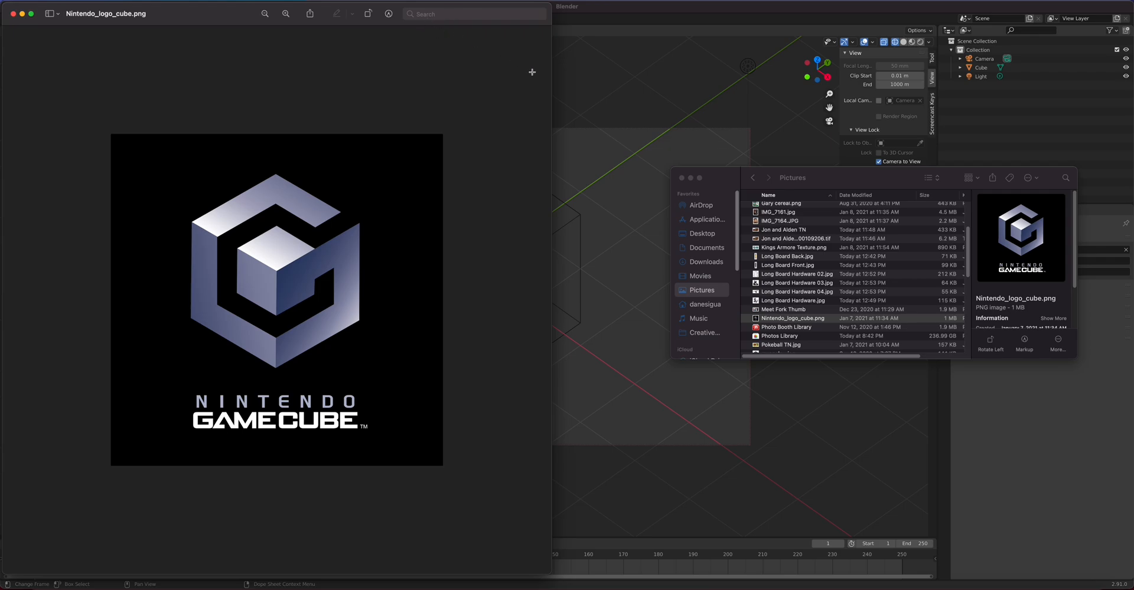
Step: Shrink and move the Preview window, then close it and the Pictures folder window
{"action": "left_click_drag", "start_coordinate": [550, 6], "coordinate": [335, 126]}
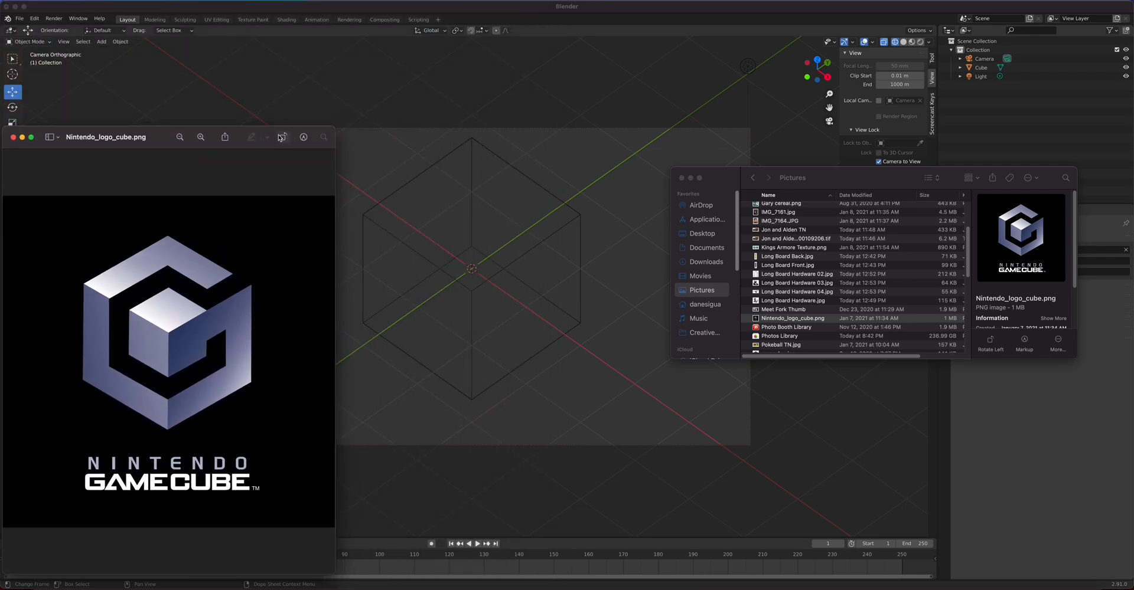
{"action": "left_click_drag", "start_coordinate": [163, 140], "coordinate": [140, 94]}
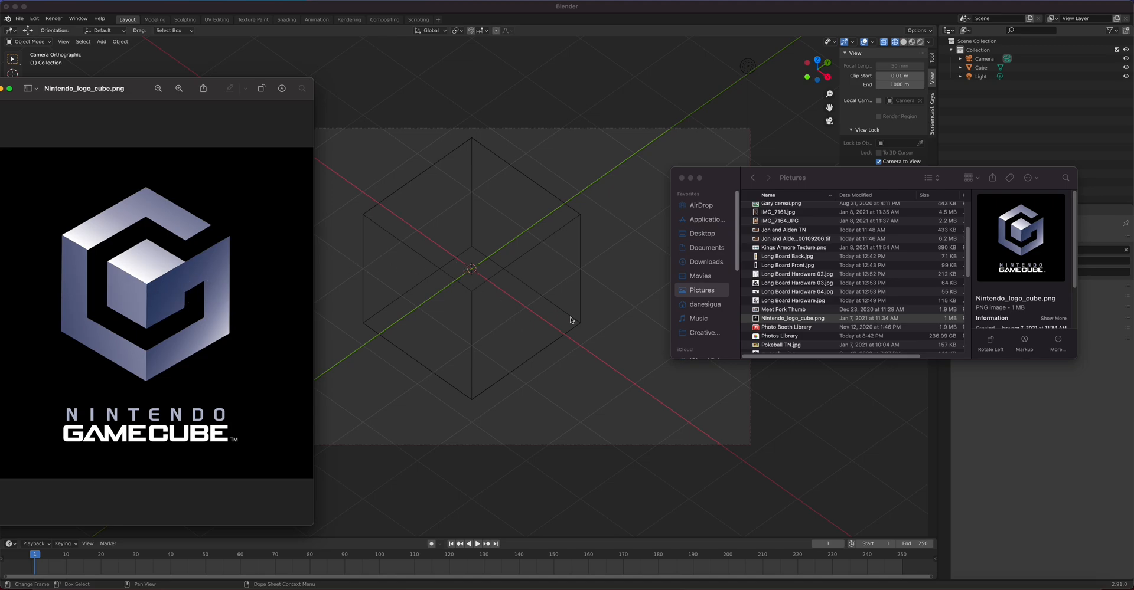
{"action": "left_click", "coordinate": [682, 178]}
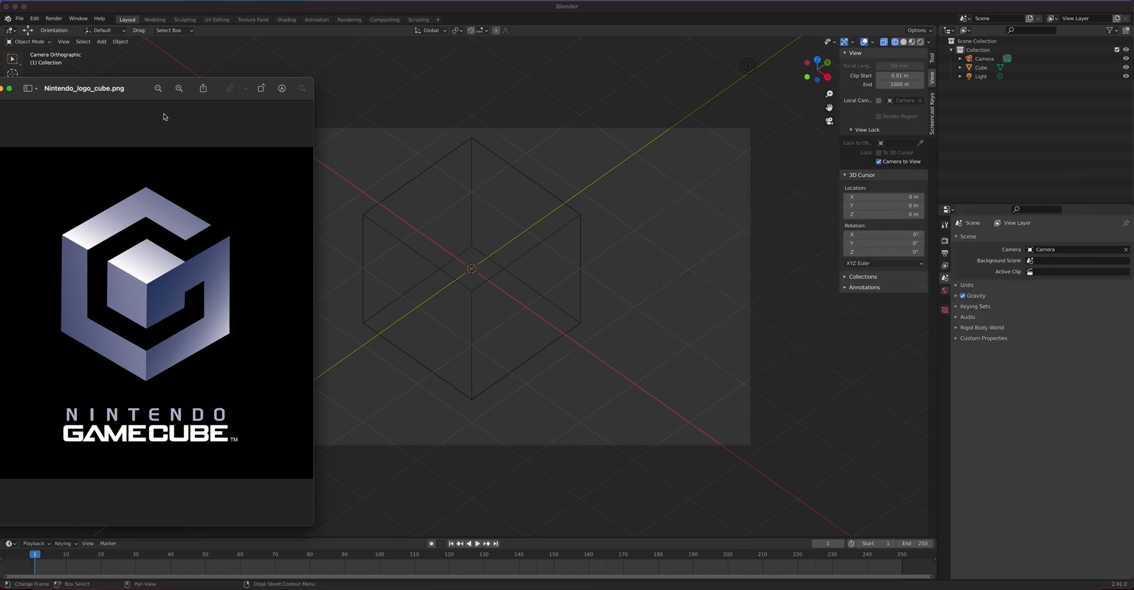
{"action": "left_click_drag", "start_coordinate": [139, 95], "coordinate": [280, 121]}
{"action": "left_click", "coordinate": [132, 115]}
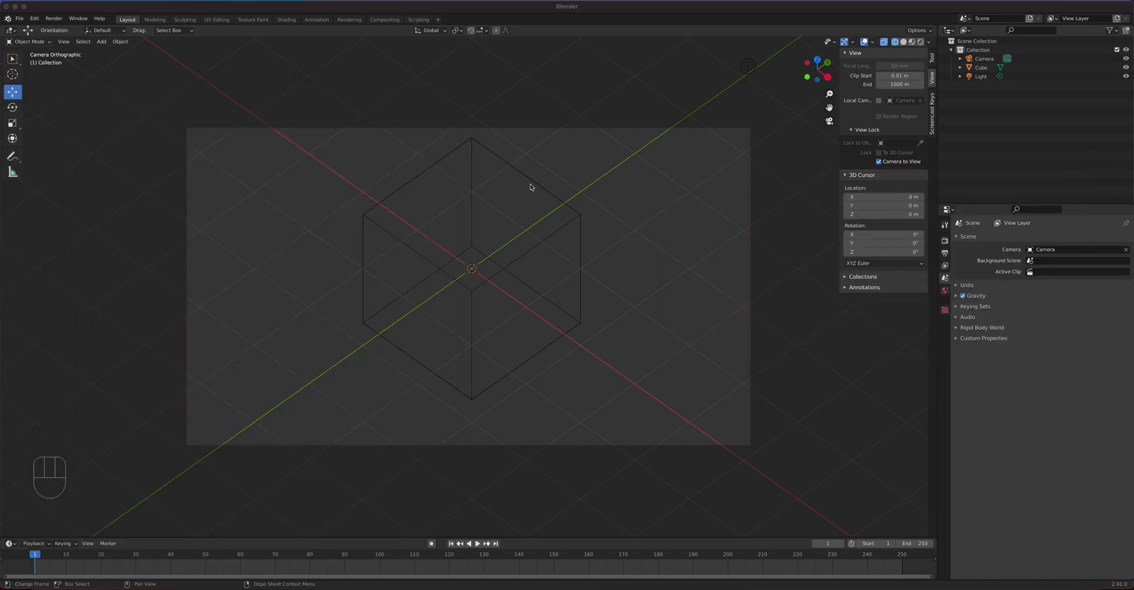
Step: Select the camera, set its X rotation to 55°, and lower it to Z 6.3052 m
{"action": "left_click", "coordinate": [748, 169]}
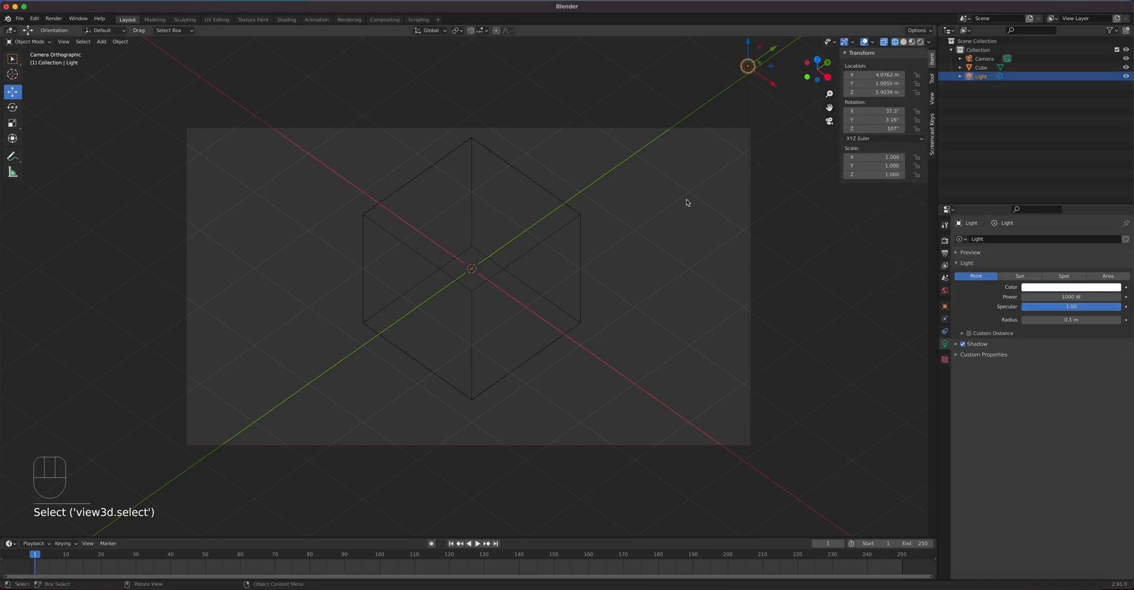
{"action": "left_click", "coordinate": [749, 154]}
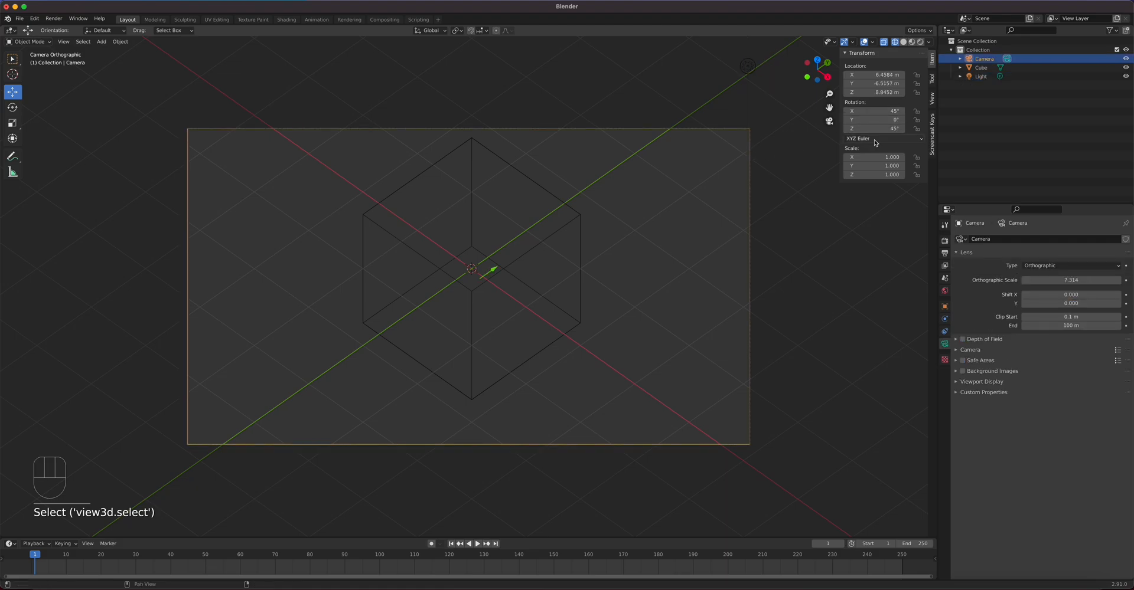
{"action": "mouse_move", "coordinate": [874, 111]}
{"action": "left_mouse_down"}
{"action": "mouse_move", "coordinate": [881, 129]}
{"action": "mouse_move", "coordinate": [891, 111]}
{"action": "left_mouse_up"}
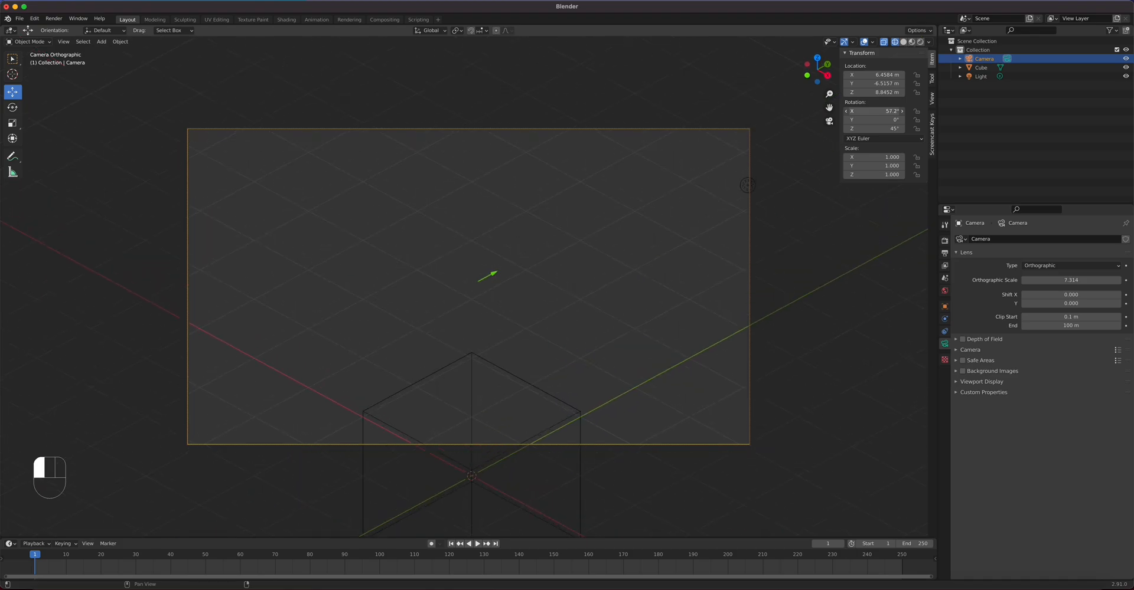
{"action": "left_click", "coordinate": [876, 112]}
{"action": "key", "text": "Home"}
{"action": "type", "text": "55"}
{"action": "key", "text": "Return"}
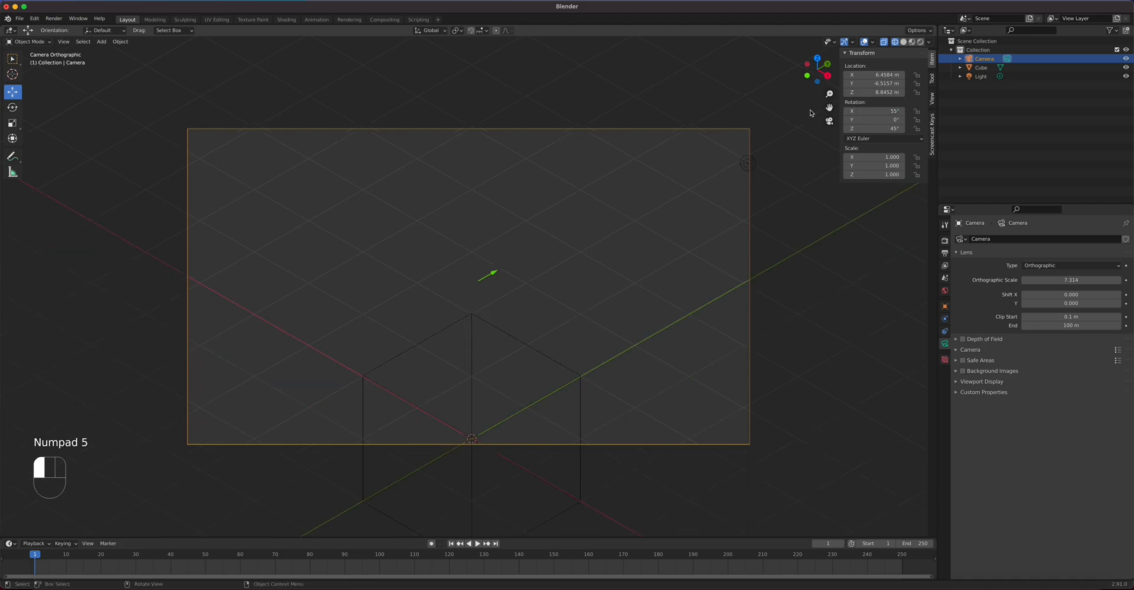
{"action": "left_click_drag", "start_coordinate": [874, 92], "coordinate": [729, 92]}
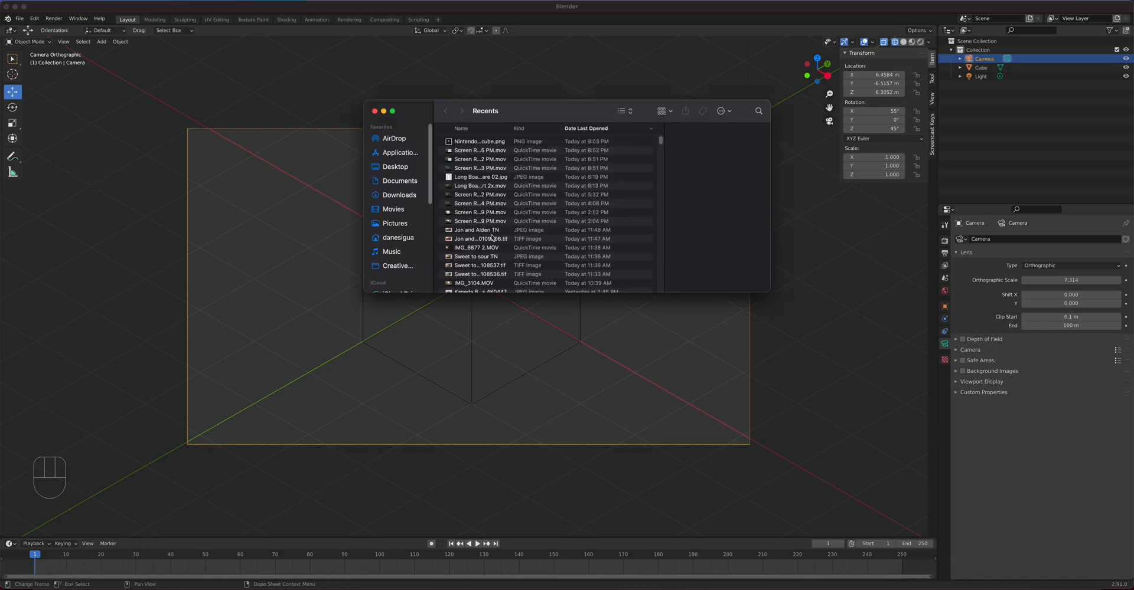
Step: Find Nintendo_logo_cube.png in Recents, Quick Look it, and open it in Preview
{"action": "scroll", "coordinate": [463, 263], "scroll_direction": "down", "scroll_amount": 6}
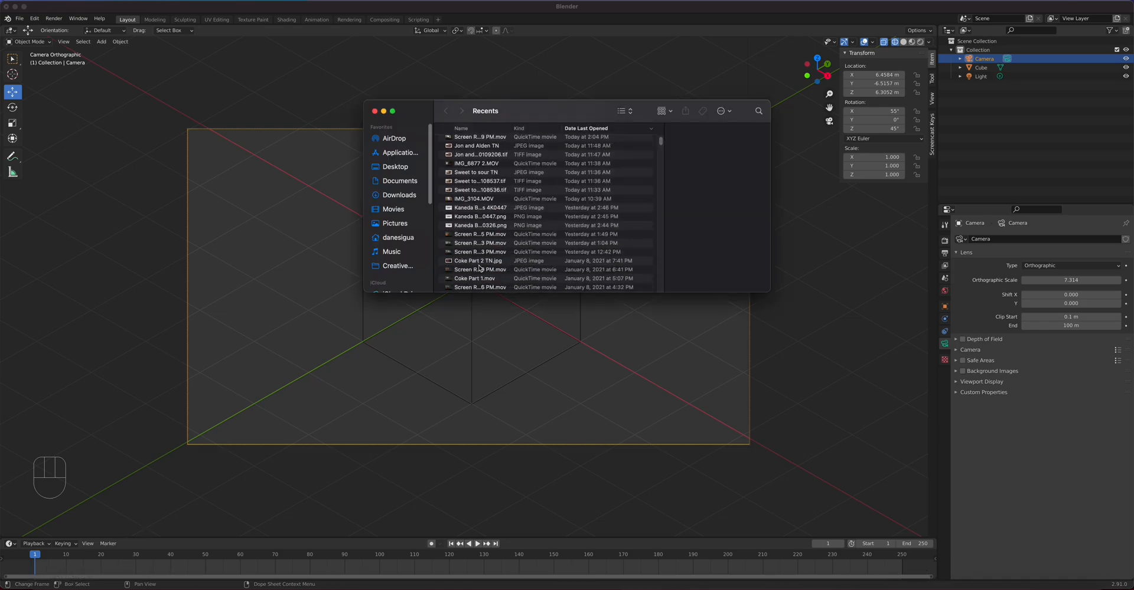
{"action": "scroll", "coordinate": [482, 269], "scroll_direction": "up", "scroll_amount": 4}
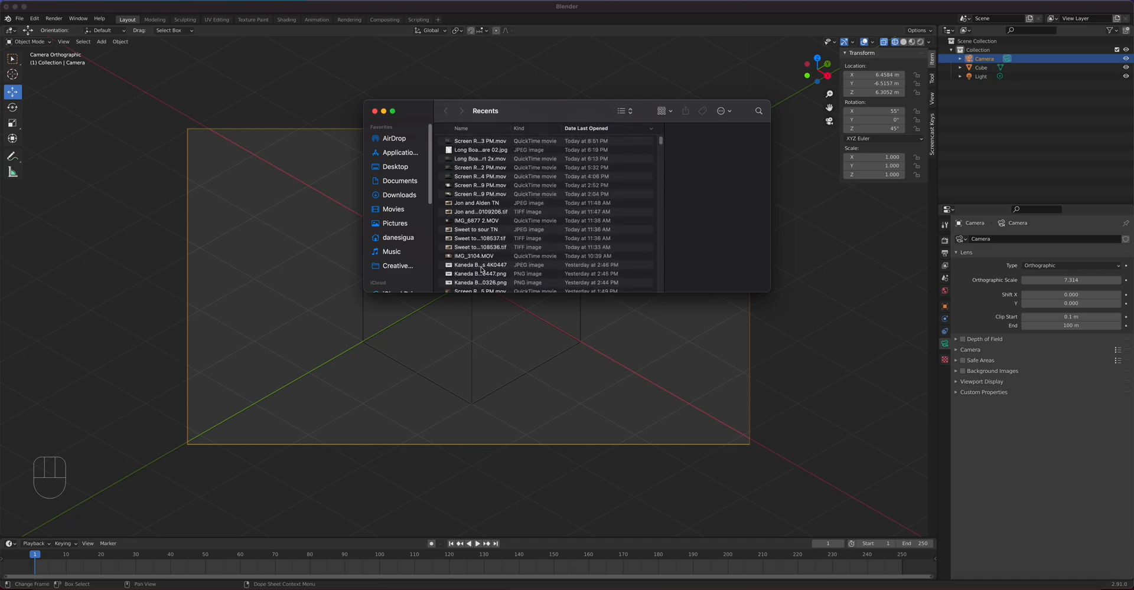
{"action": "scroll", "coordinate": [485, 270], "scroll_direction": "up", "scroll_amount": 1}
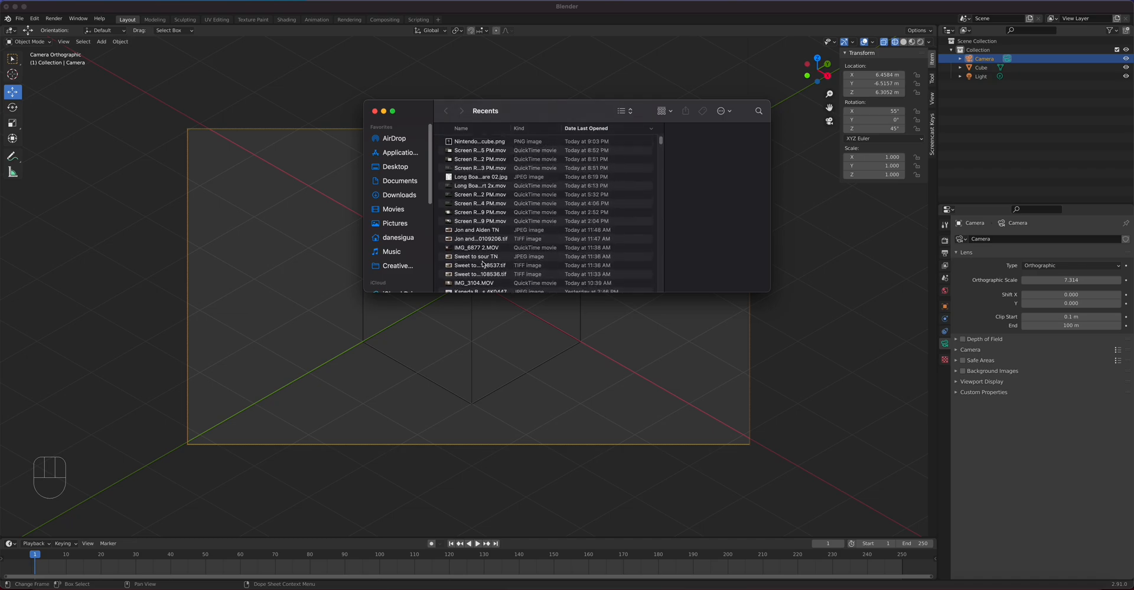
{"action": "left_click", "coordinate": [476, 143]}
{"action": "key", "text": "space"}
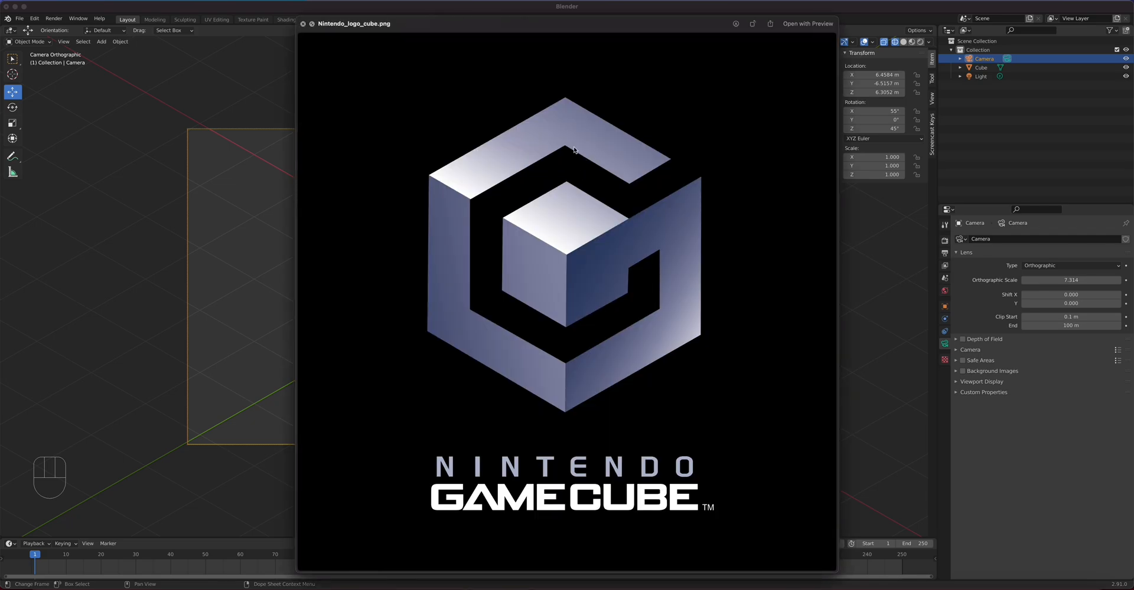
{"action": "left_click_drag", "start_coordinate": [453, 40], "coordinate": [761, 33]}
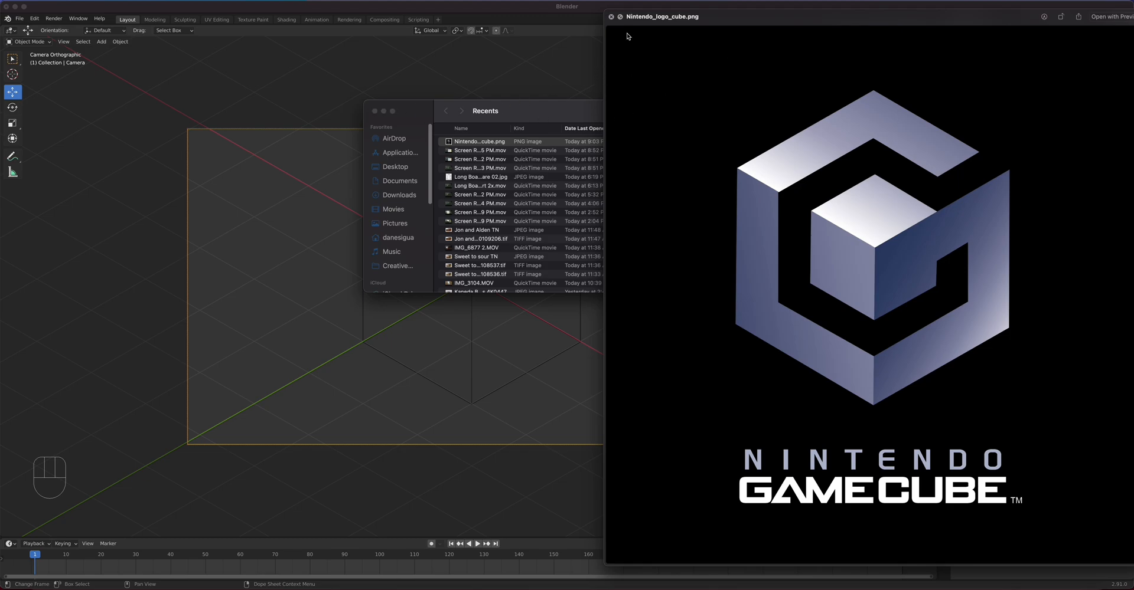
{"action": "left_click", "coordinate": [611, 17]}
{"action": "double_click", "coordinate": [573, 144]}
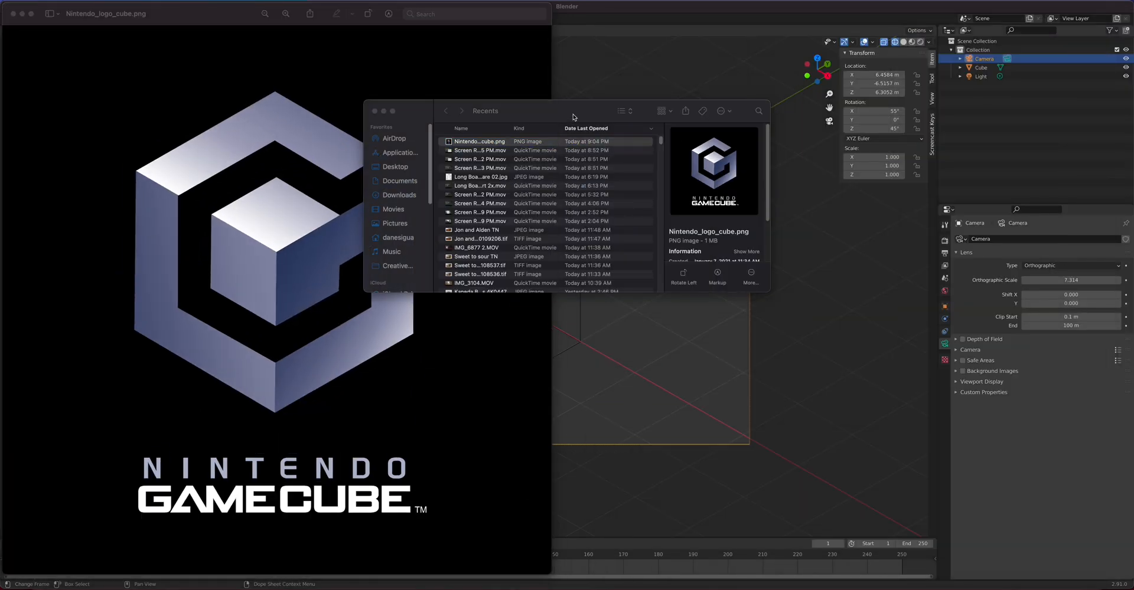
Step: Close the Recents window and place the Preview window on the screen's right side
{"action": "left_click", "coordinate": [573, 117]}
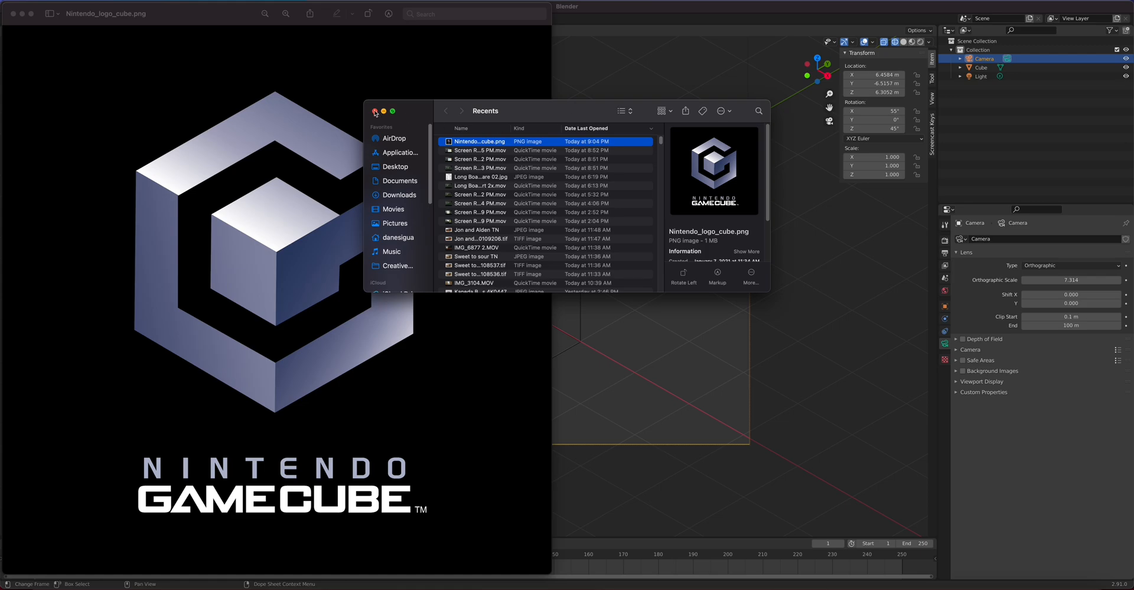
{"action": "left_click", "coordinate": [374, 111]}
{"action": "left_click_drag", "start_coordinate": [199, 17], "coordinate": [799, 69]}
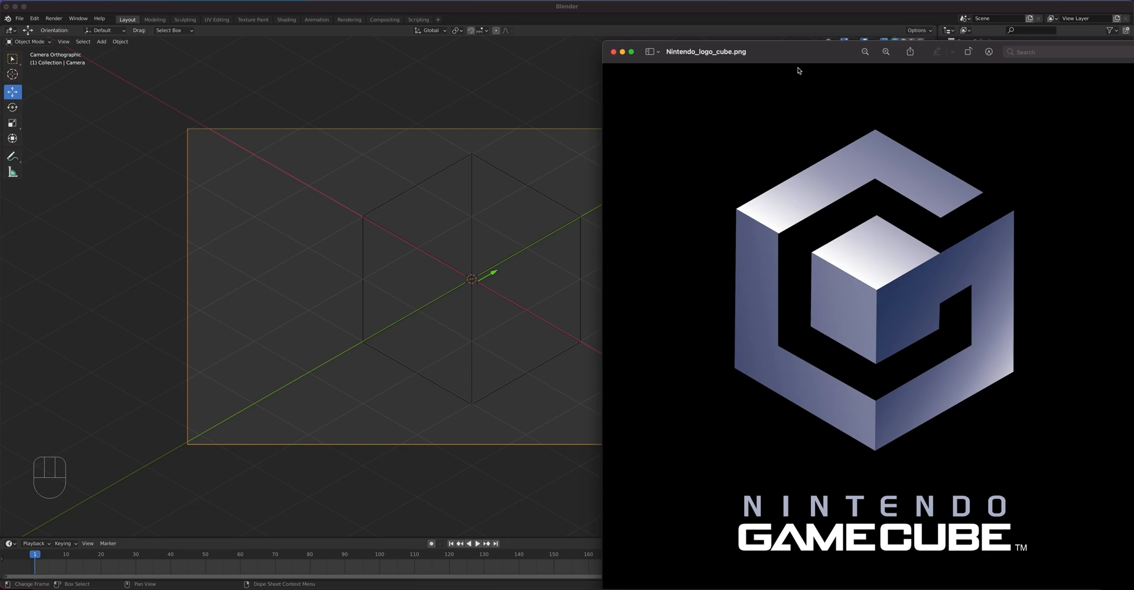
{"action": "mouse_move", "coordinate": [797, 70]}
{"action": "left_mouse_down"}
{"action": "mouse_move", "coordinate": [779, 63]}
{"action": "mouse_move", "coordinate": [791, 59]}
{"action": "left_mouse_up"}
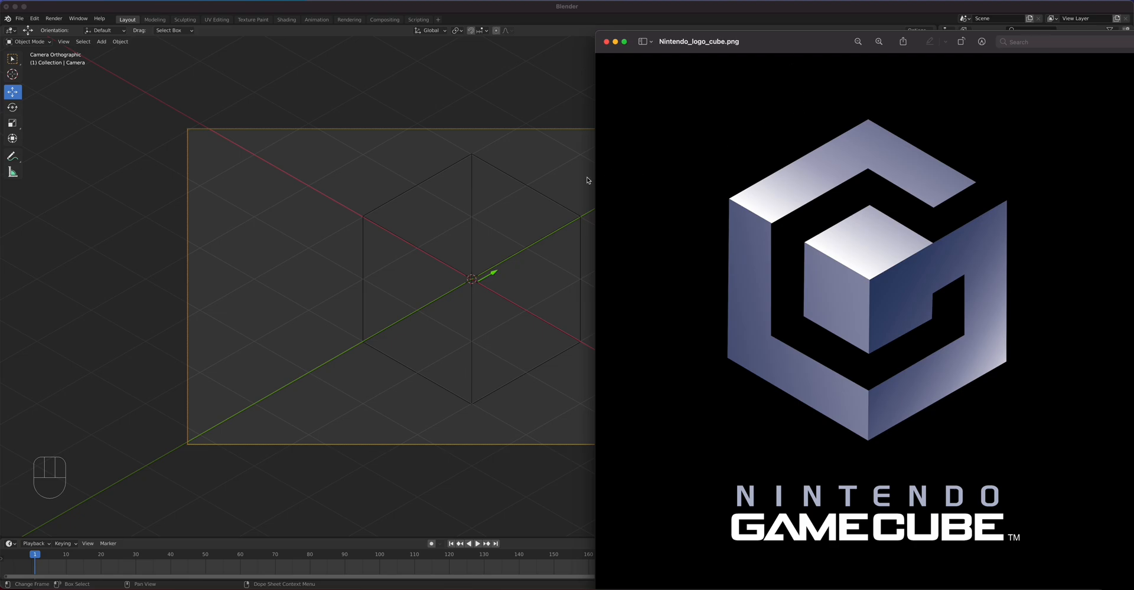
{"action": "left_click", "coordinate": [539, 118]}
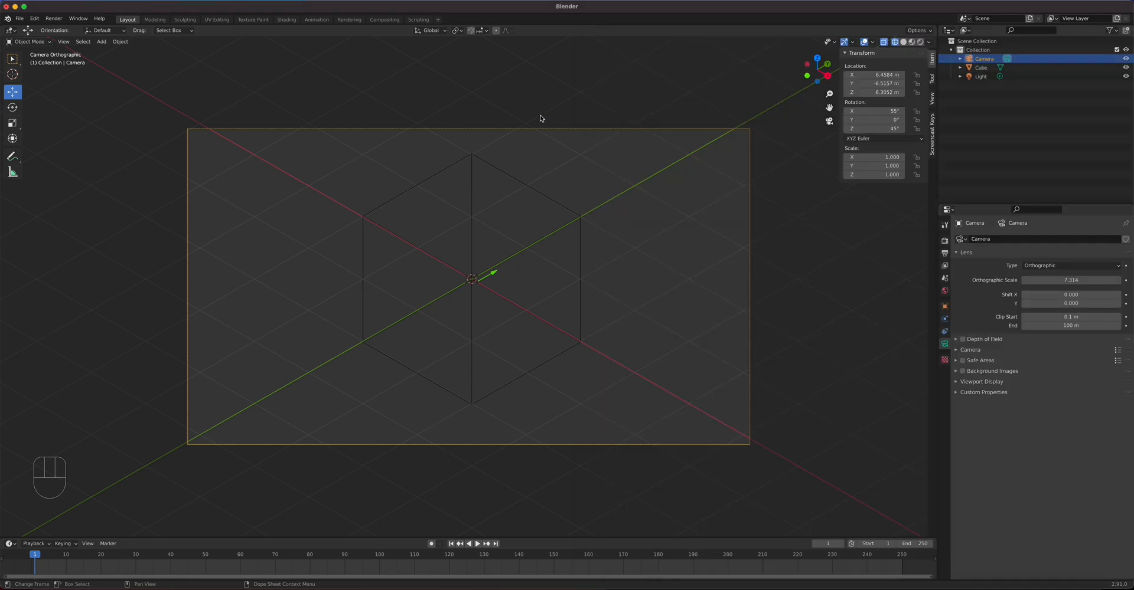
Step: Return camera X rotation to 45°, raise it to Z 9.0452 m, and set orthographic scale 8.514
{"action": "left_click", "coordinate": [874, 113]}
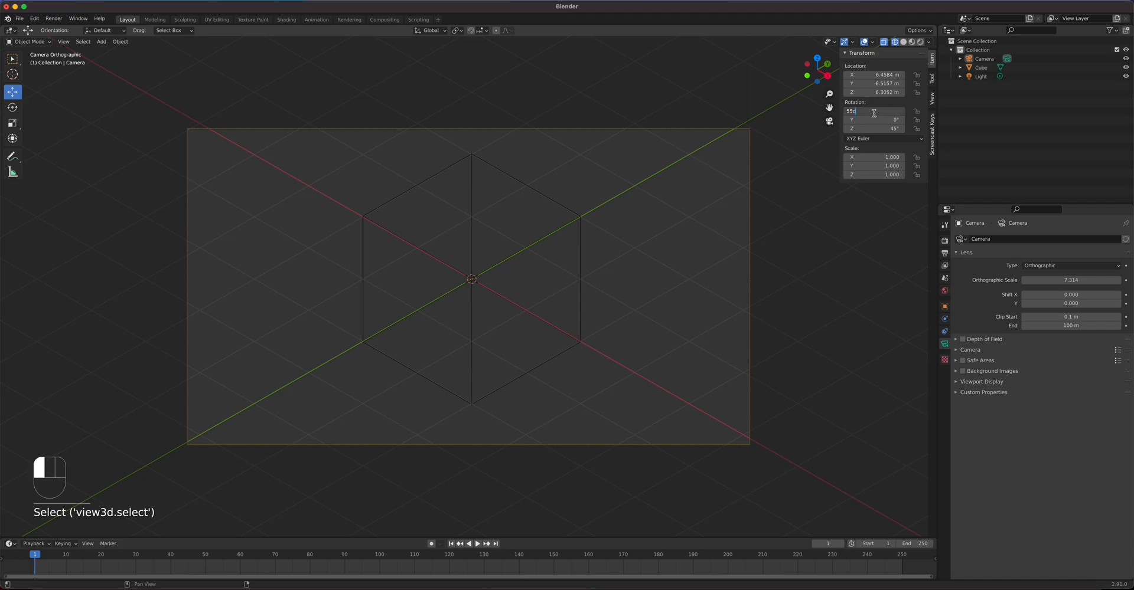
{"action": "type", "text": "45"}
{"action": "key", "text": "Return"}
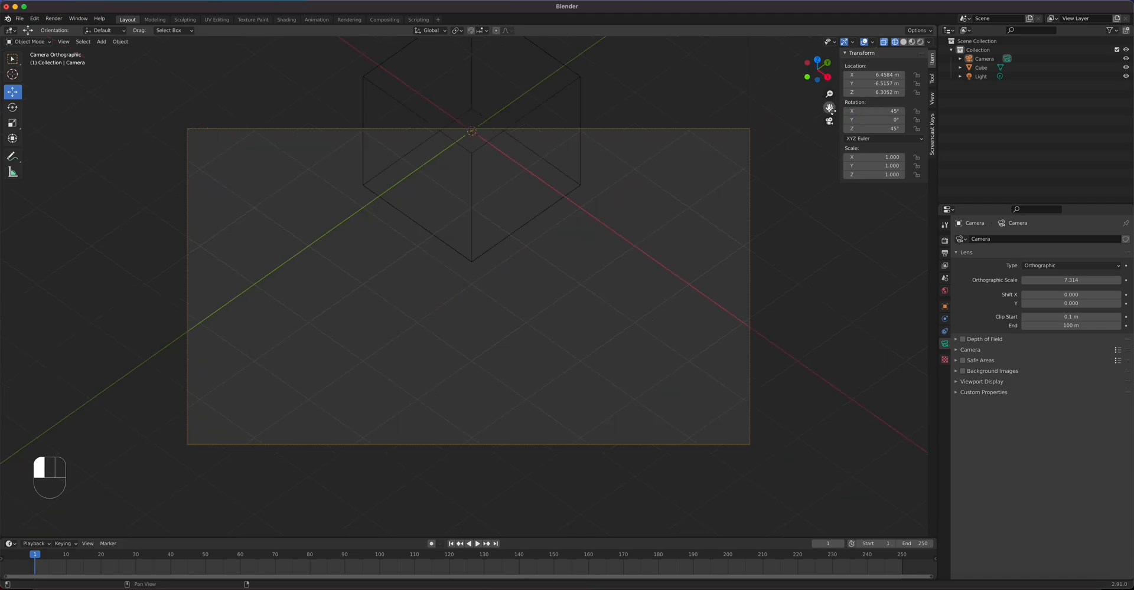
{"action": "left_click_drag", "start_coordinate": [890, 92], "coordinate": [1081, 93]}
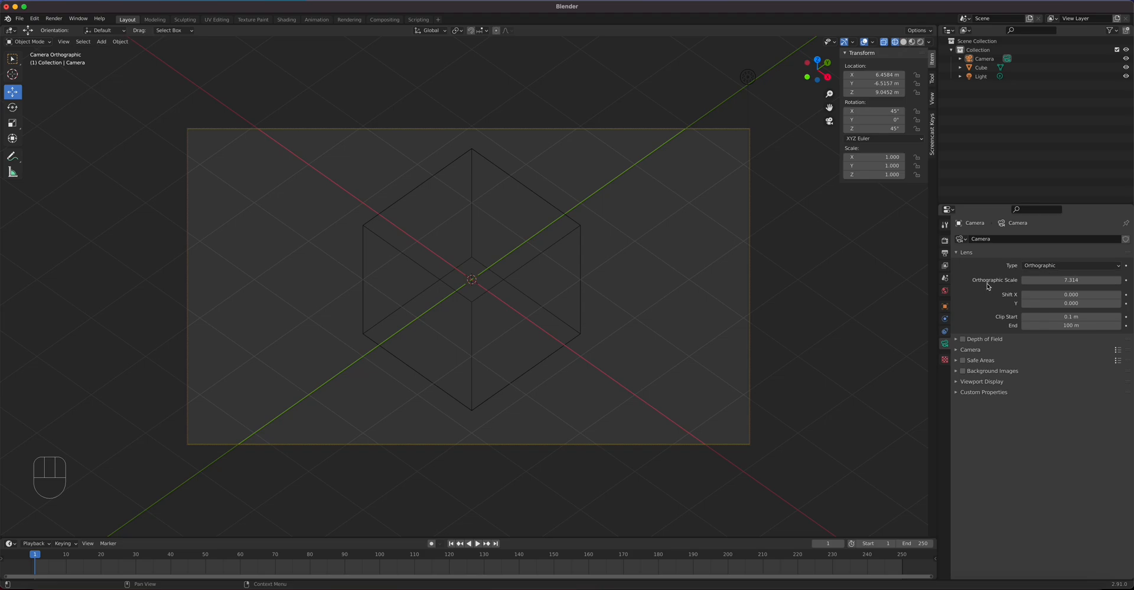
{"action": "mouse_move", "coordinate": [1030, 280]}
{"action": "left_mouse_down"}
{"action": "mouse_move", "coordinate": [1069, 280]}
{"action": "mouse_move", "coordinate": [1015, 280]}
{"action": "mouse_move", "coordinate": [1080, 280]}
{"action": "mouse_move", "coordinate": [1029, 280]}
{"action": "left_mouse_up"}
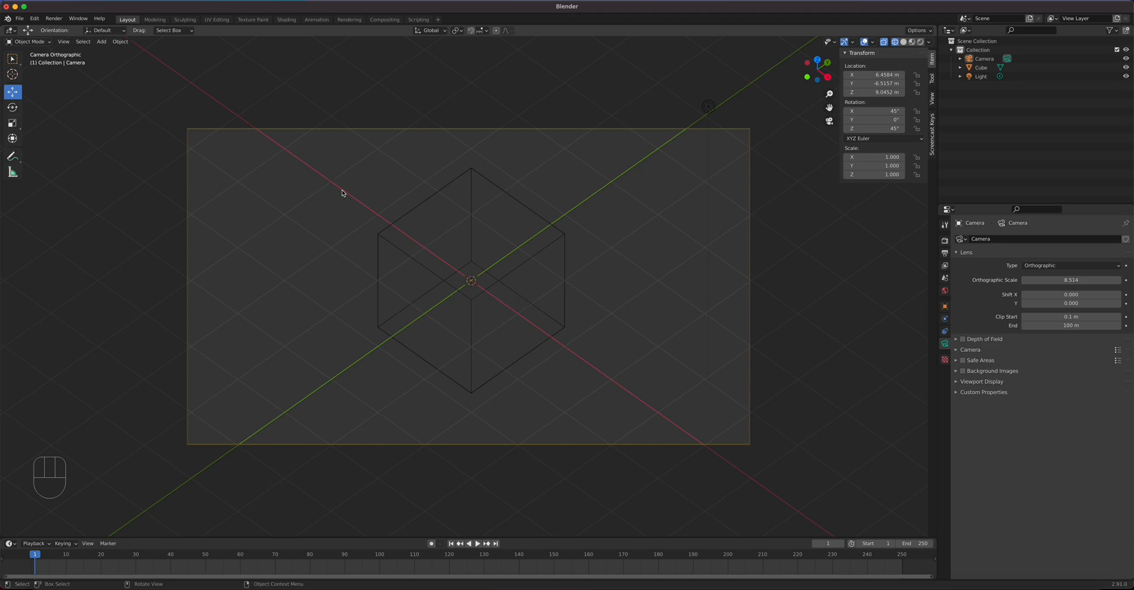
{"action": "left_click", "coordinate": [286, 21]}
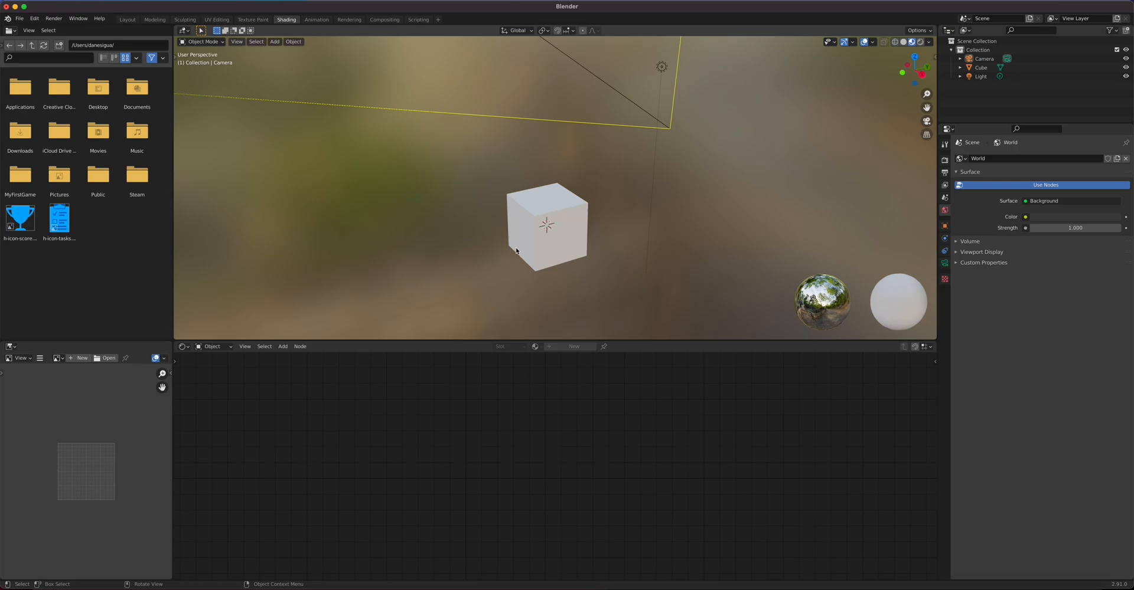
Step: Select the cube in camera view and create a new material for it
{"action": "key", "text": "KP_0"}
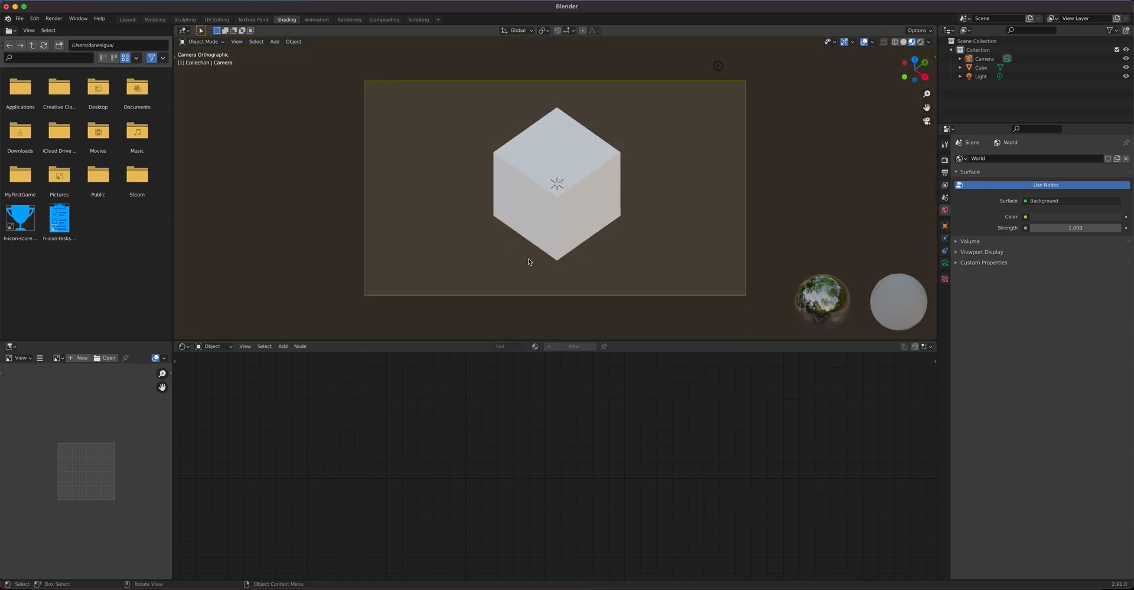
{"action": "left_click", "coordinate": [591, 223]}
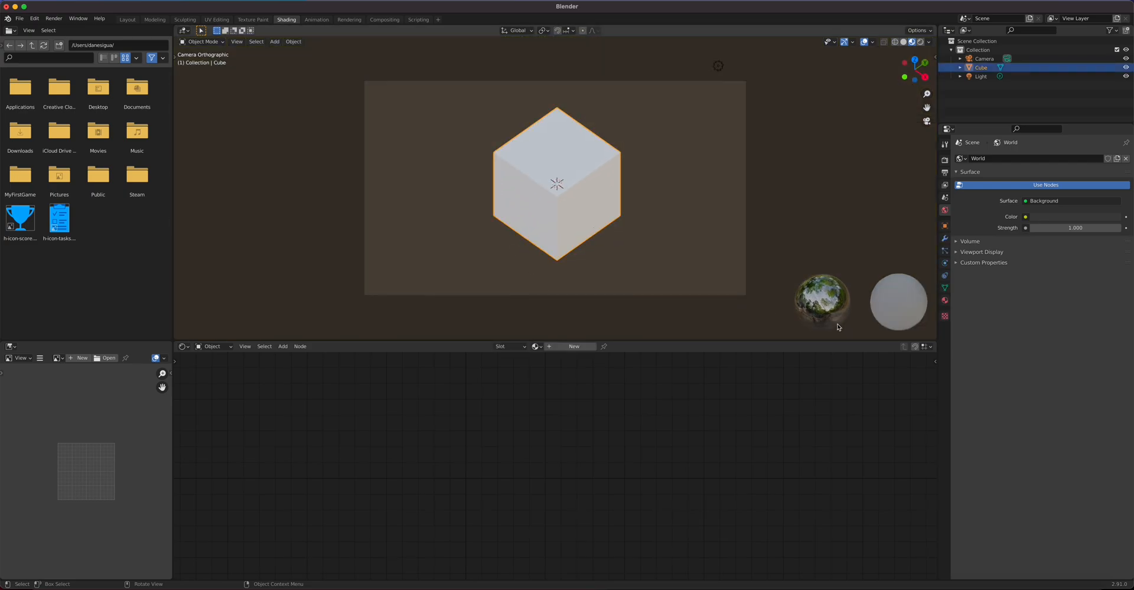
{"action": "left_click", "coordinate": [945, 301]}
{"action": "left_click", "coordinate": [1052, 196]}
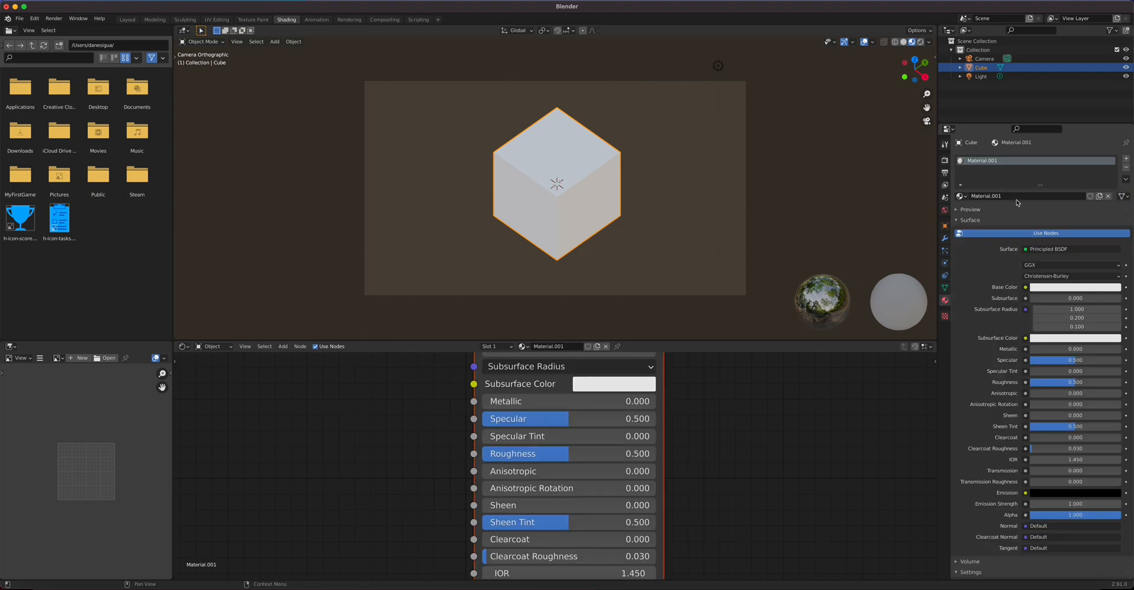
{"action": "scroll", "coordinate": [586, 461], "scroll_direction": "up", "scroll_amount": 2}
{"action": "scroll", "coordinate": [586, 462], "scroll_direction": "down", "scroll_amount": 11}
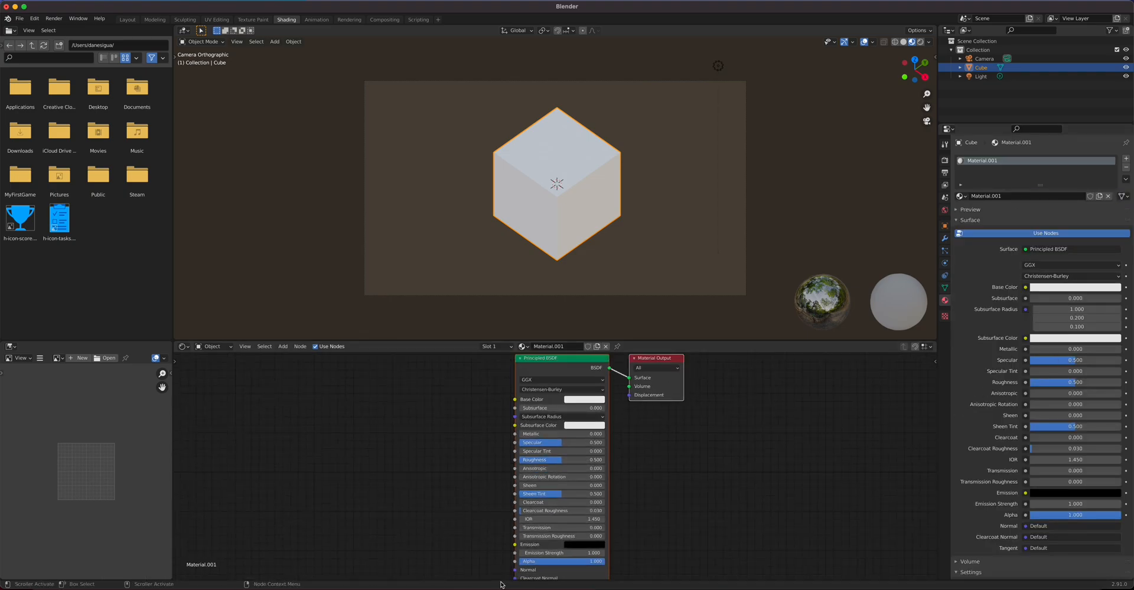
Step: Drag Nintendo_logo_cube.png into the Shader Editor and connect its Color to Base Color
{"action": "left_click", "coordinate": [73, 585]}
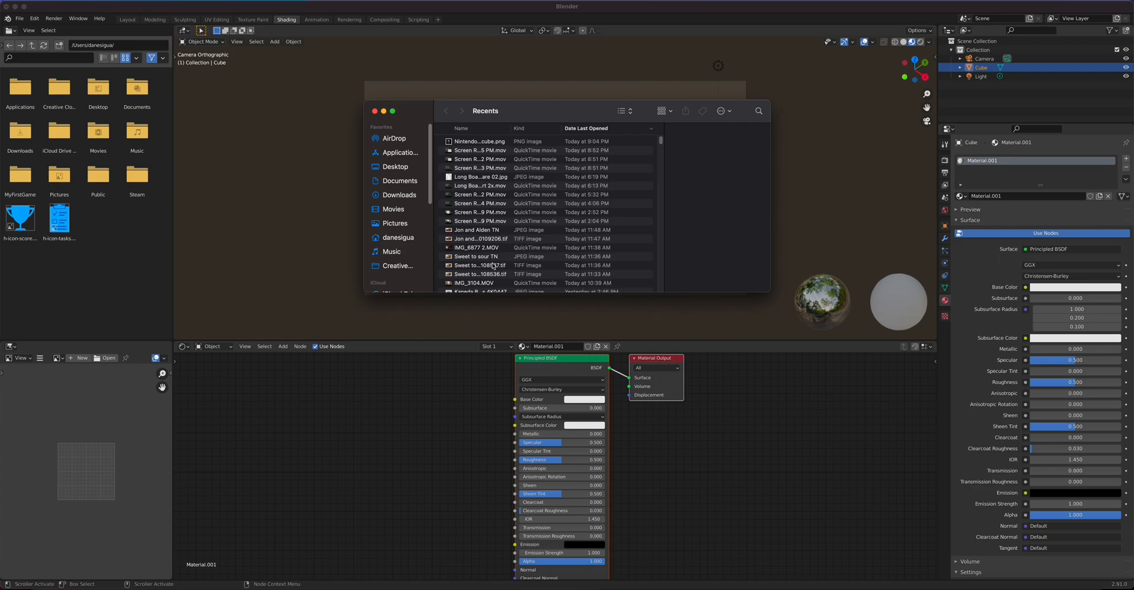
{"action": "left_click", "coordinate": [475, 142]}
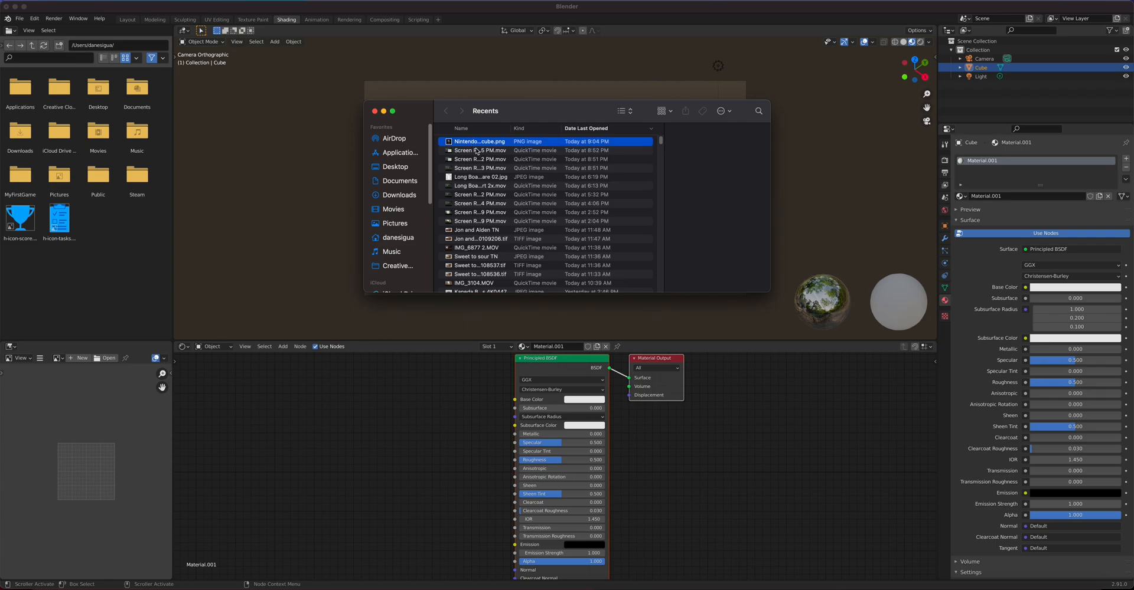
{"action": "left_click_drag", "start_coordinate": [476, 143], "coordinate": [350, 436]}
{"action": "left_click", "coordinate": [437, 394]}
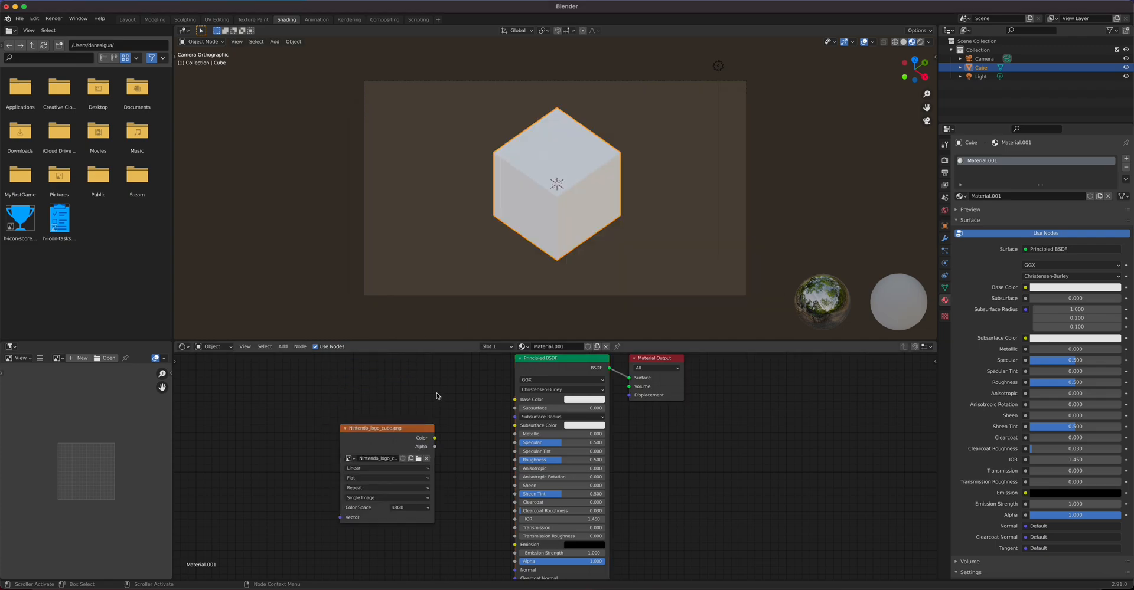
{"action": "left_click_drag", "start_coordinate": [435, 438], "coordinate": [516, 404]}
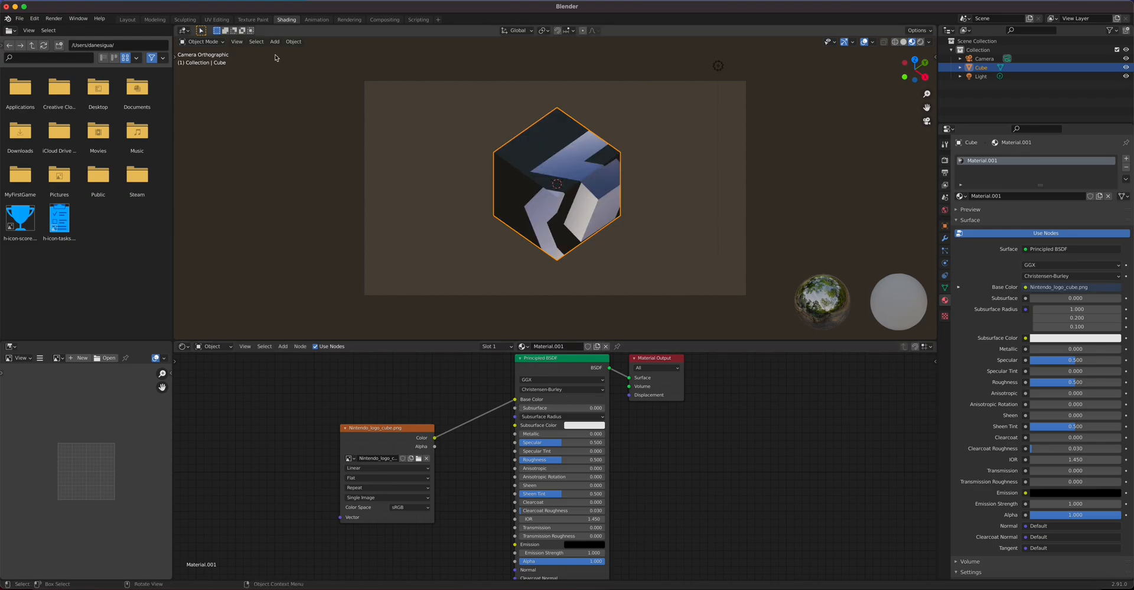
{"action": "left_click", "coordinate": [216, 20]}
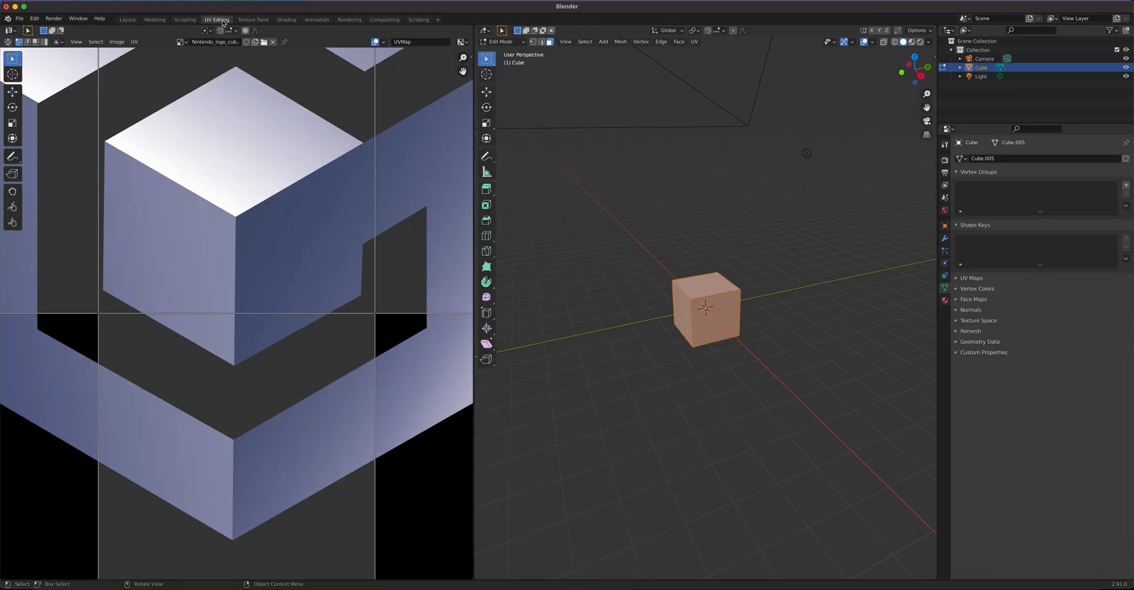
Step: In camera view with Material Preview shading, project the cube's UVs from view onto the logo image
{"action": "key", "text": "Home"}
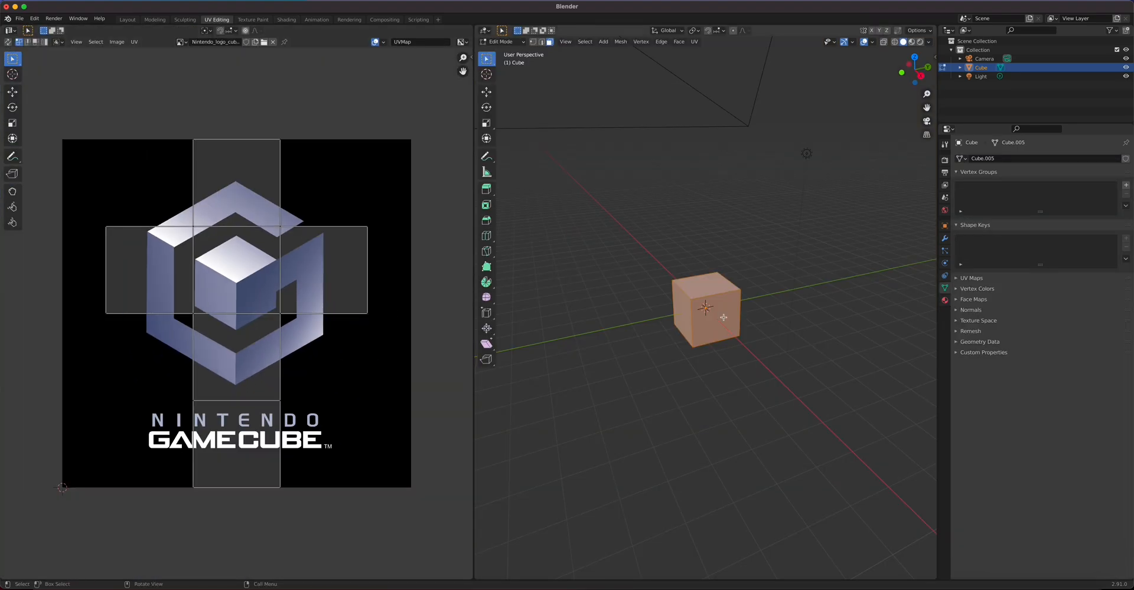
{"action": "key", "text": "KP_0"}
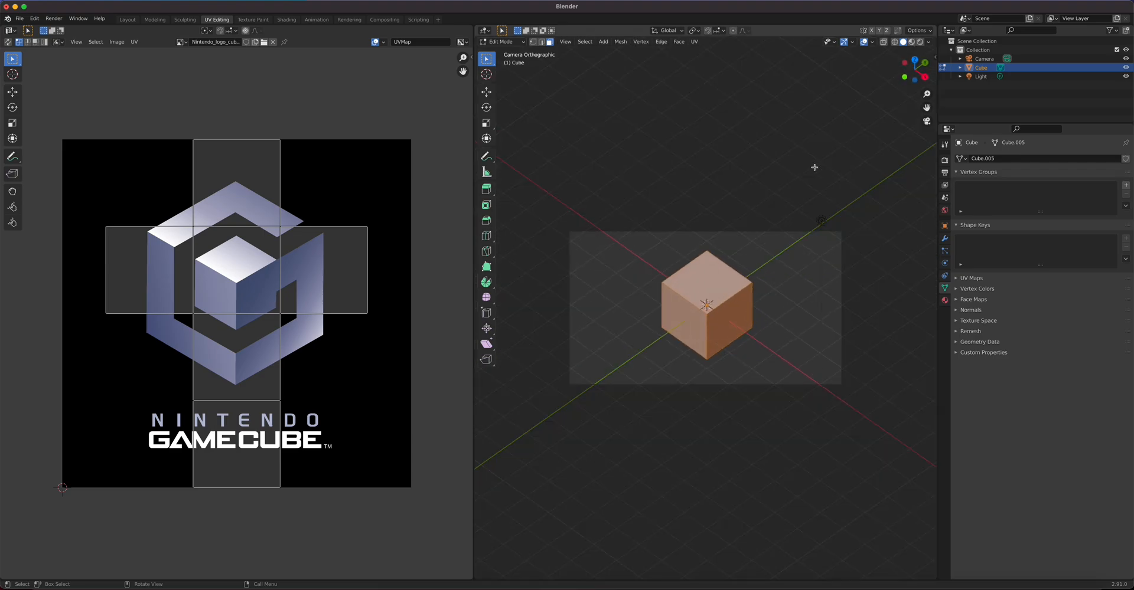
{"action": "left_click", "coordinate": [911, 42]}
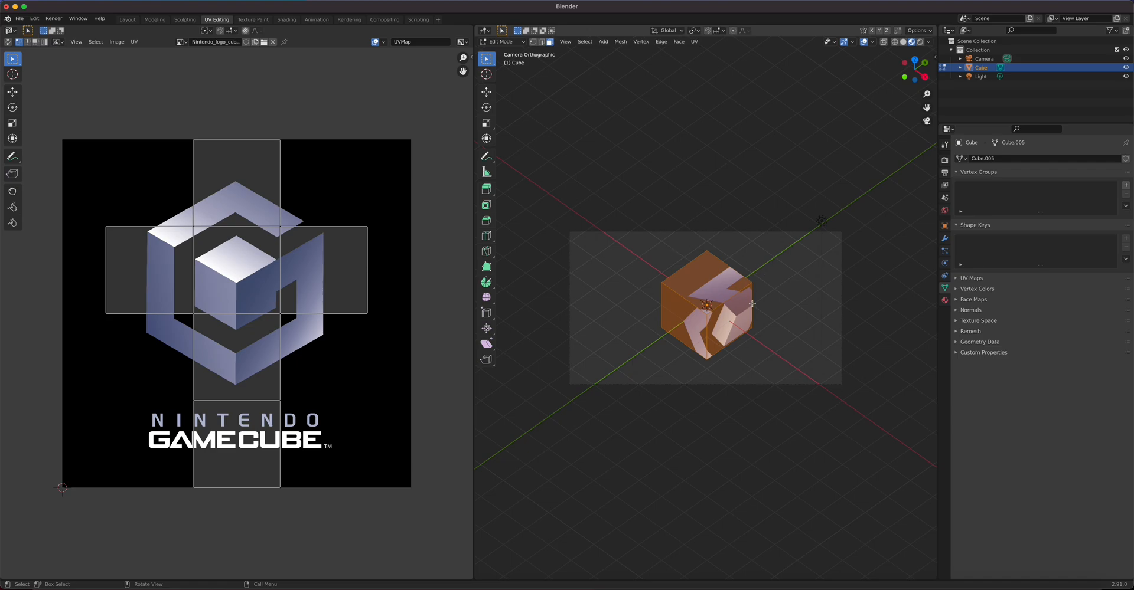
{"action": "scroll", "coordinate": [722, 310], "scroll_direction": "up", "scroll_amount": 3}
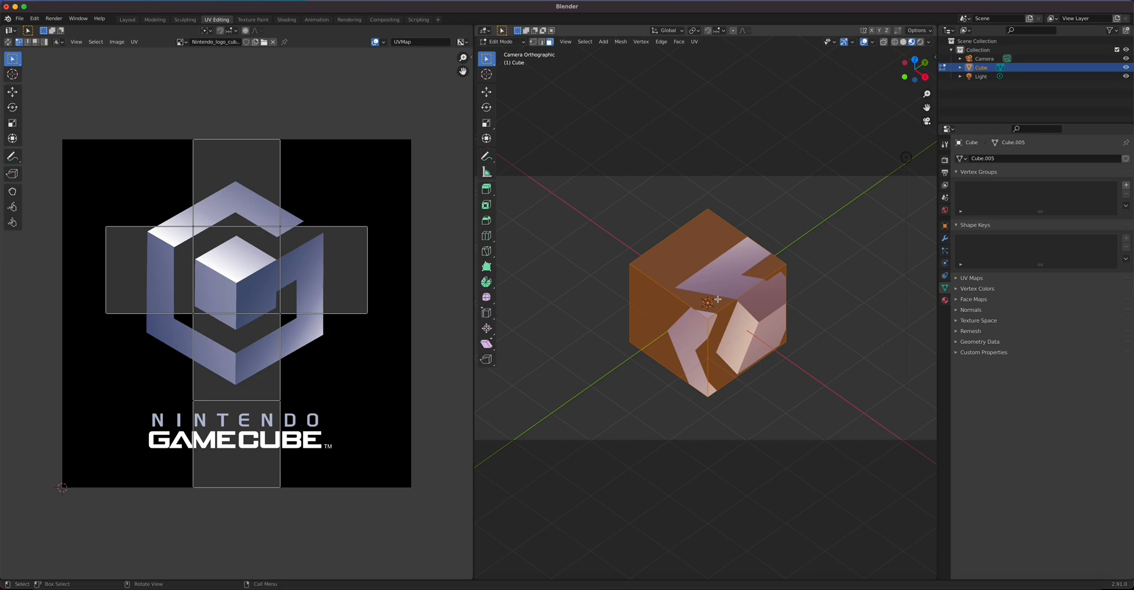
{"action": "key", "text": "u"}
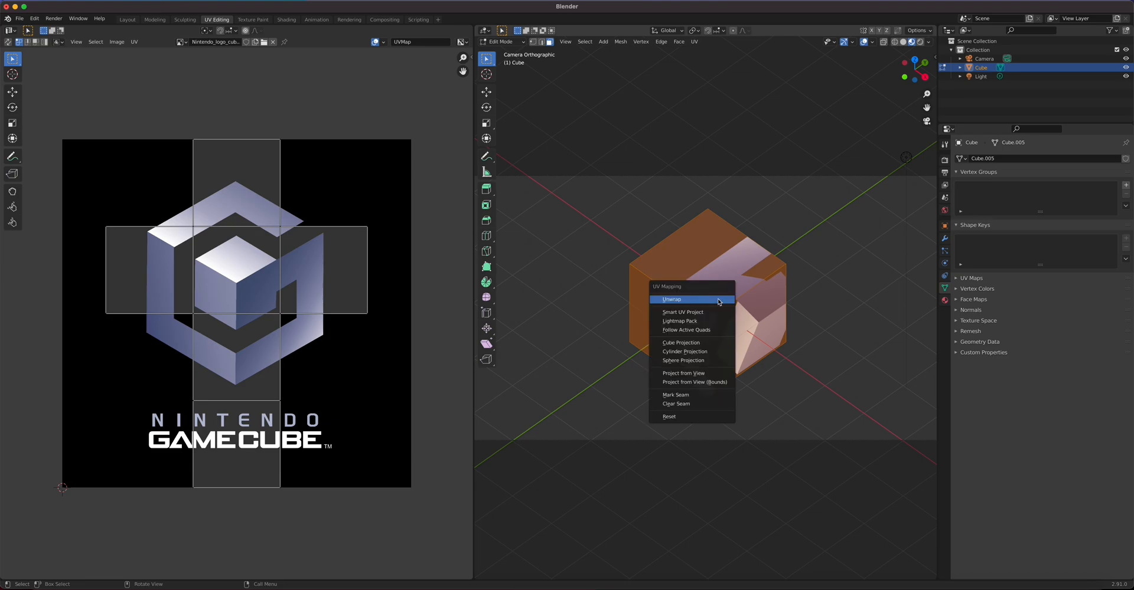
{"action": "left_click", "coordinate": [688, 375]}
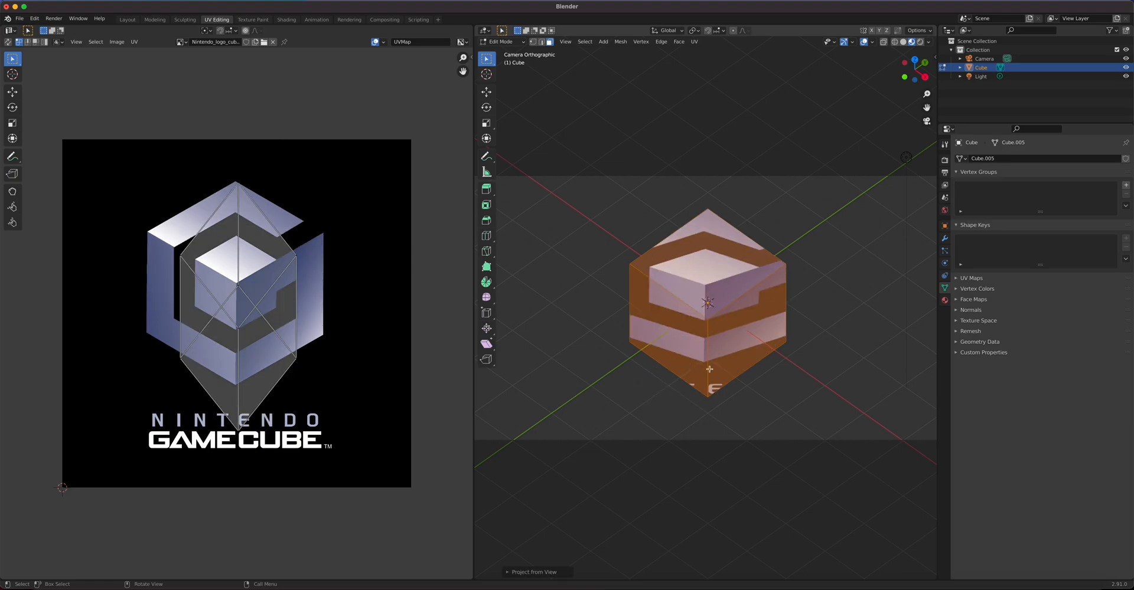
{"action": "key", "text": "u"}
{"action": "left_click", "coordinate": [735, 340]}
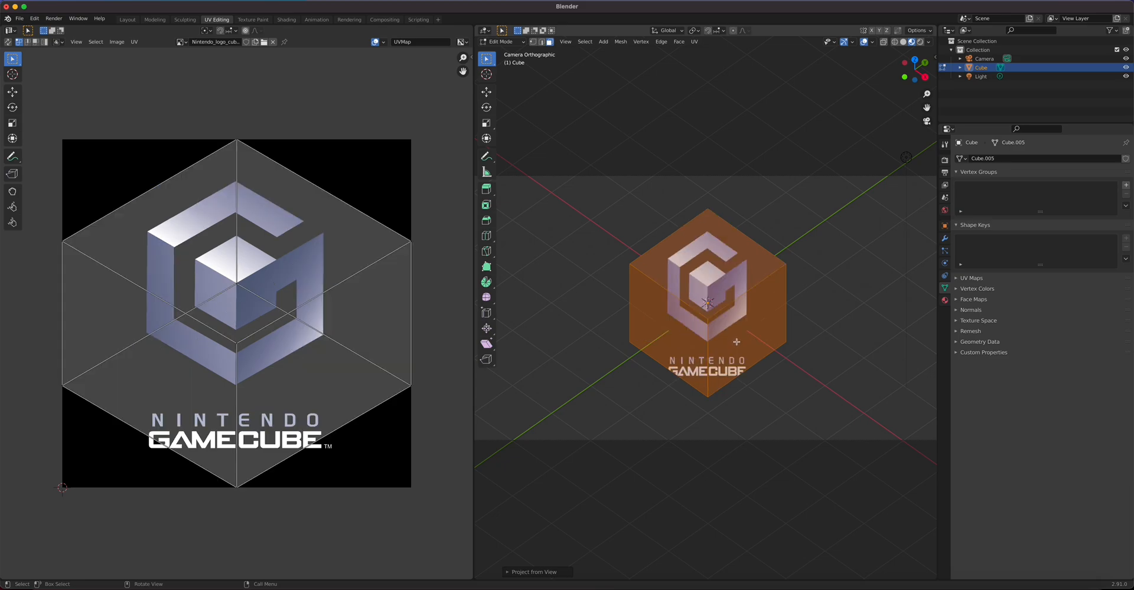
{"action": "key", "text": "u"}
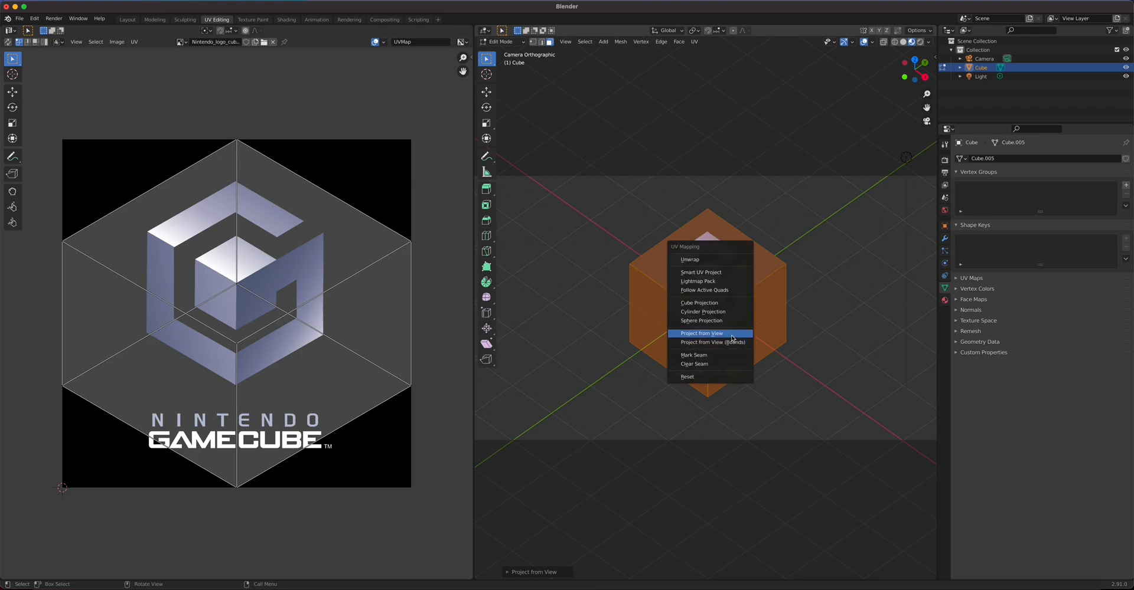
{"action": "left_click", "coordinate": [731, 335]}
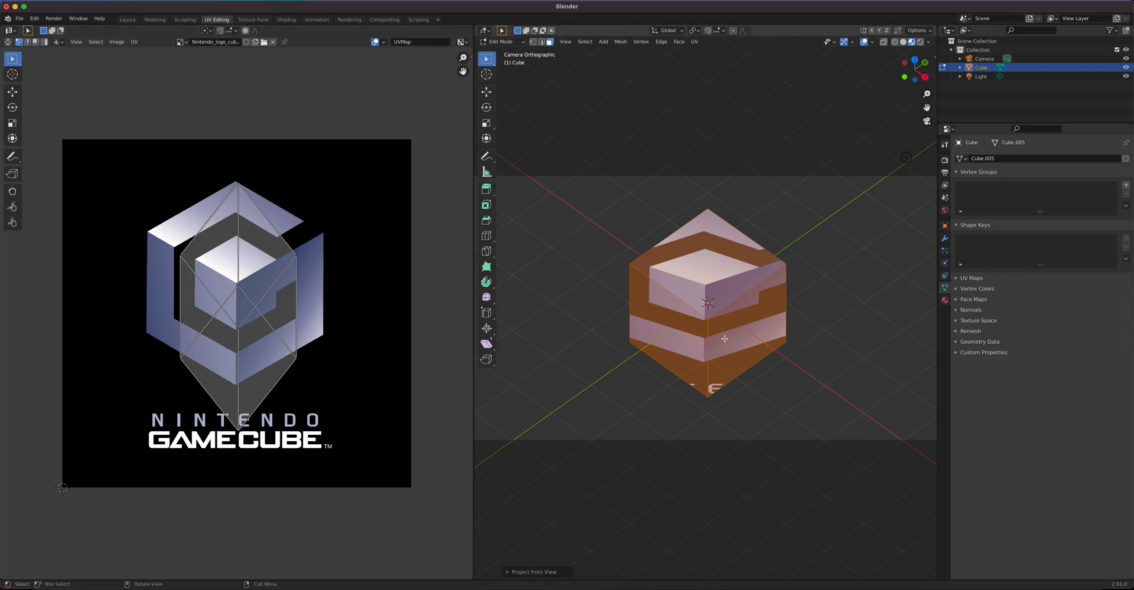
Step: Box-select the right and left UV points and move them onto the logo cube's edges
{"action": "left_click", "coordinate": [311, 251]}
{"action": "left_click_drag", "start_coordinate": [289, 247], "coordinate": [345, 407]}
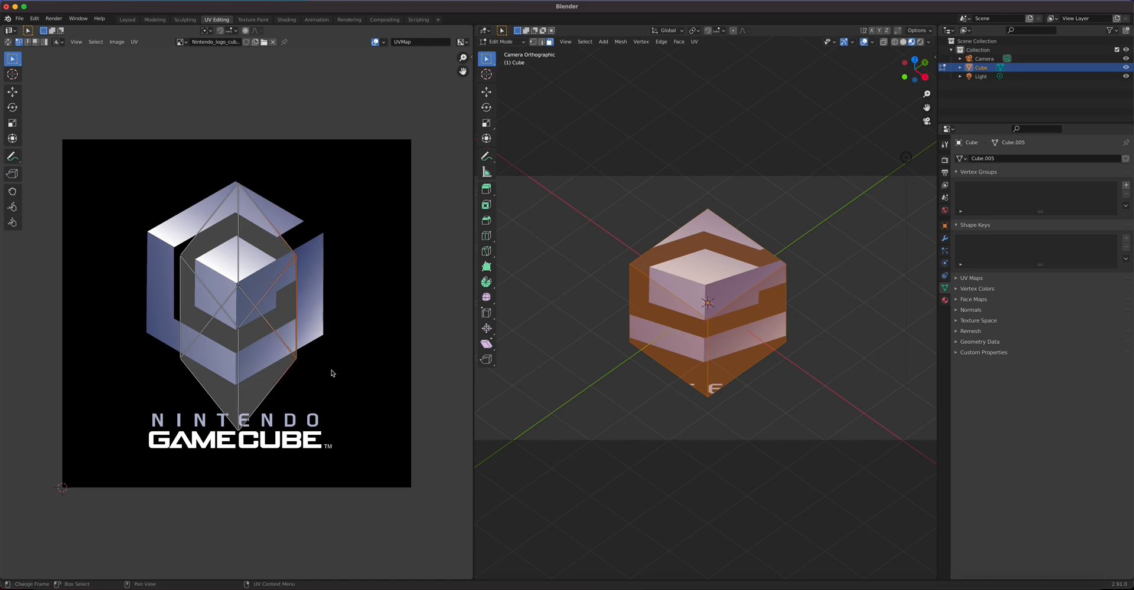
{"action": "key", "text": "g"}
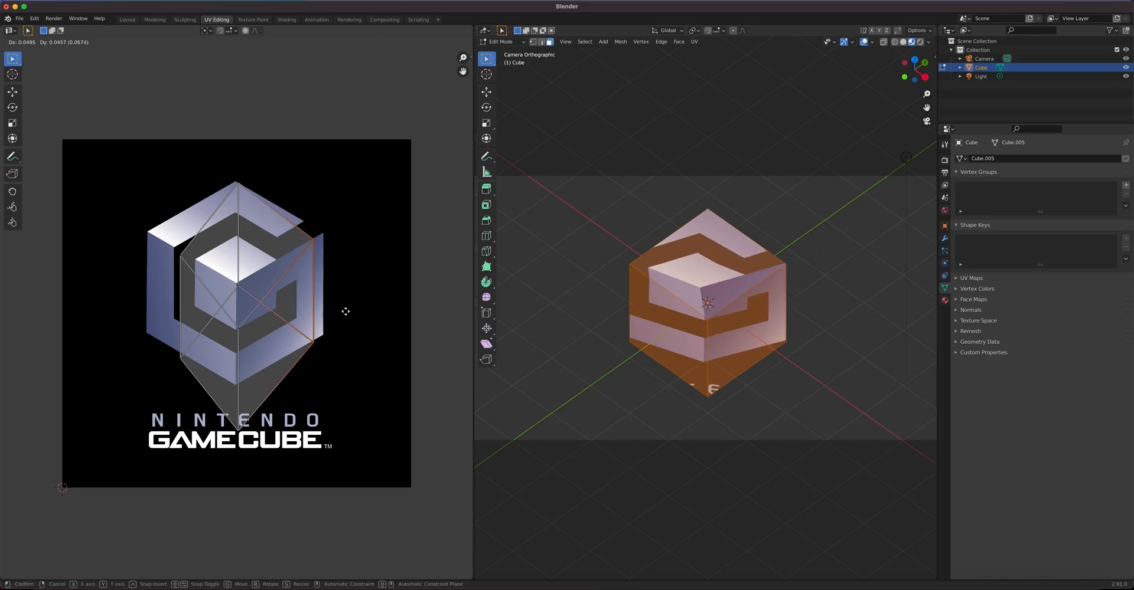
{"action": "left_click", "coordinate": [355, 305]}
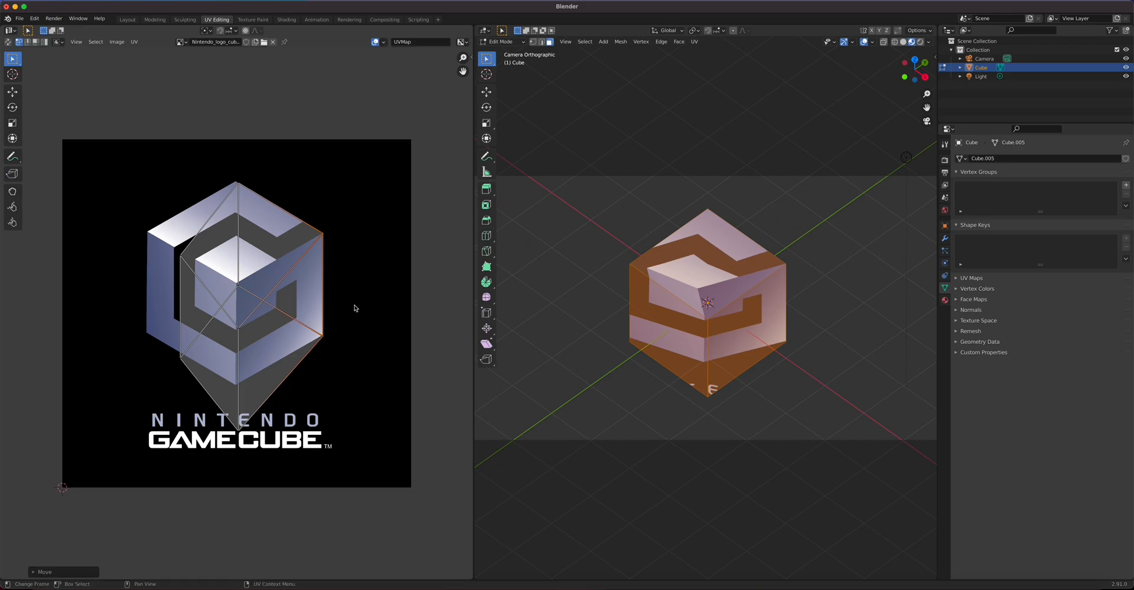
{"action": "left_click_drag", "start_coordinate": [144, 241], "coordinate": [208, 391]}
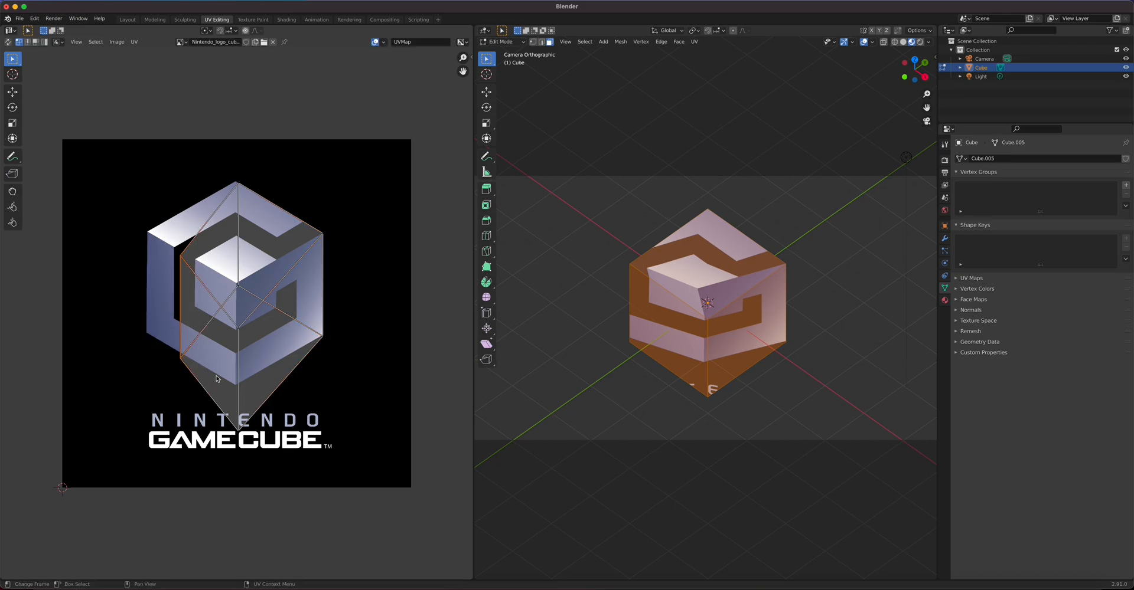
{"action": "key", "text": "g"}
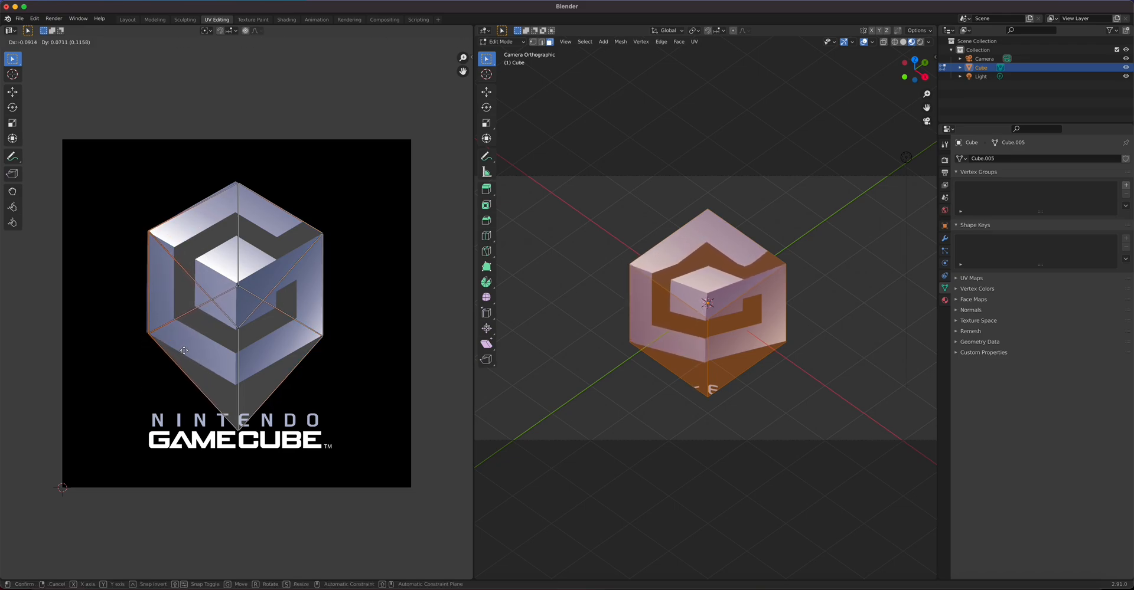
{"action": "left_click", "coordinate": [185, 352]}
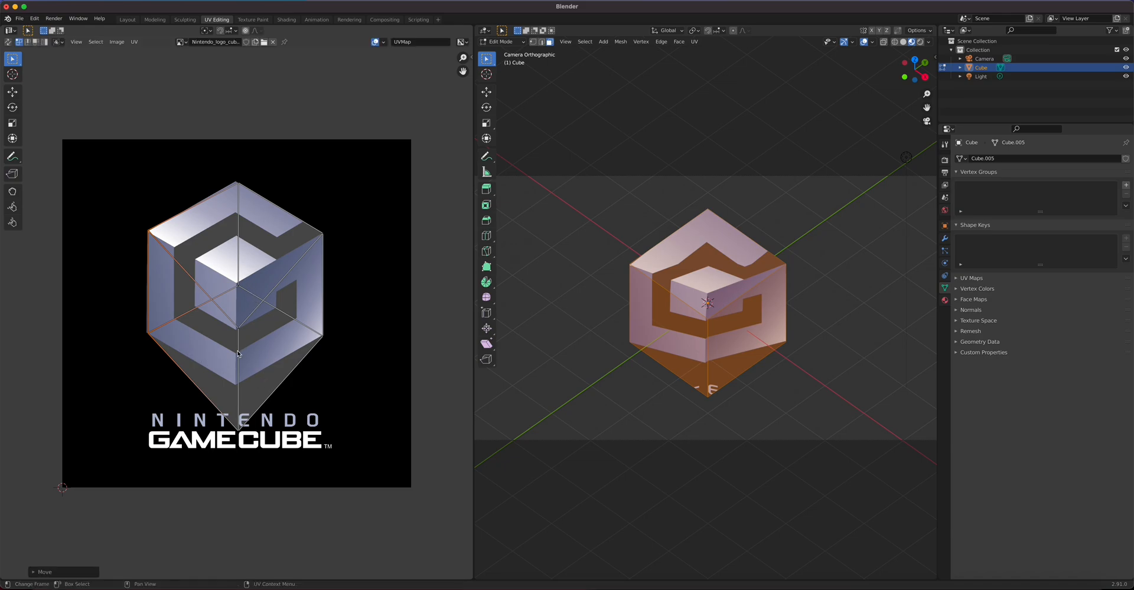
Step: Shift the centre and vertical-chain UV points, partly Y-constrained, to match the logo's G outline
{"action": "left_click", "coordinate": [228, 325], "text": "shift"}
{"action": "left_click", "coordinate": [253, 426], "text": "shift"}
{"action": "key", "text": "g"}
{"action": "key", "text": "y"}
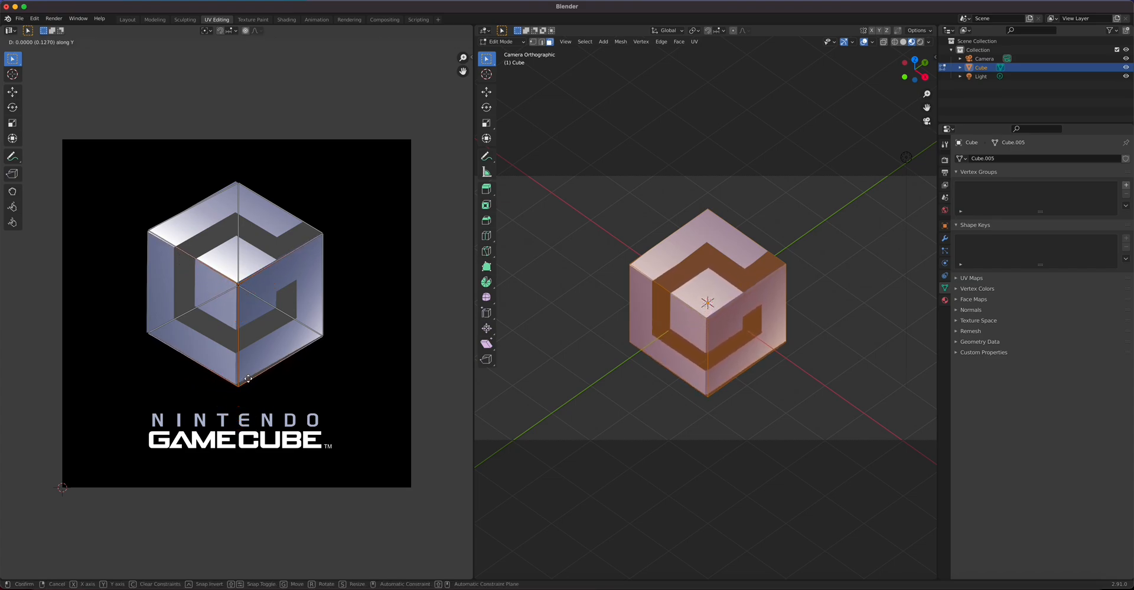
{"action": "left_click", "coordinate": [247, 377]}
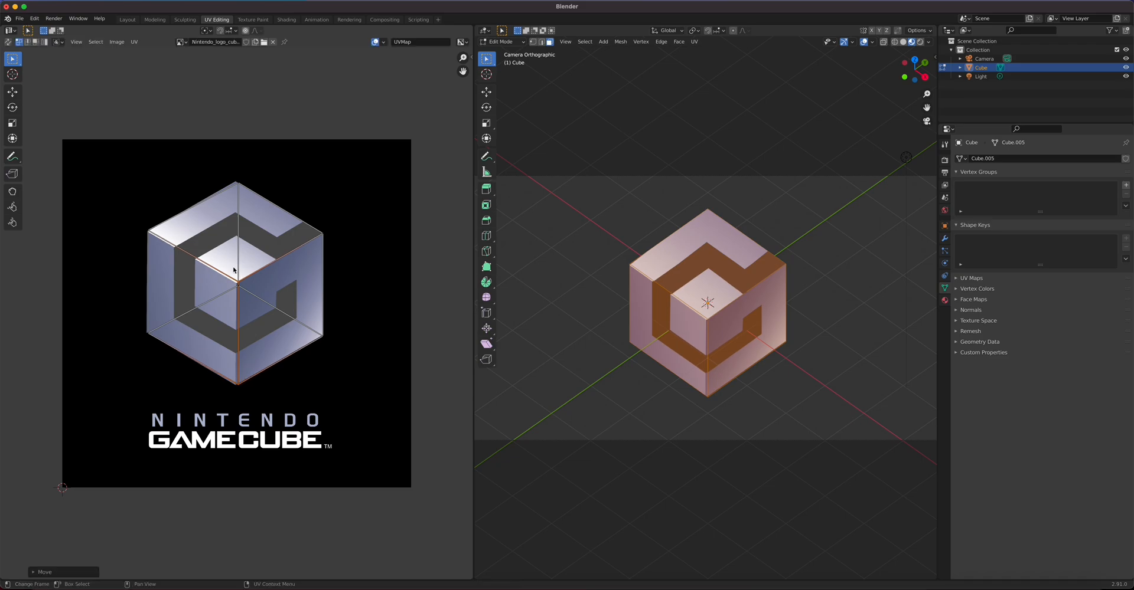
{"action": "left_click_drag", "start_coordinate": [220, 167], "coordinate": [261, 404]}
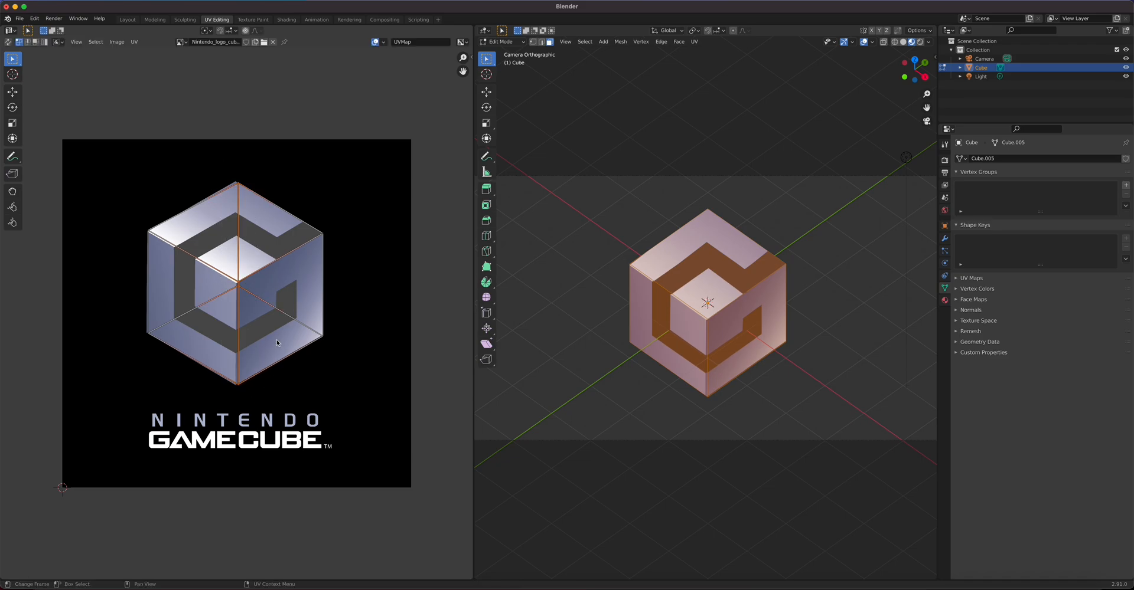
{"action": "key", "text": "g"}
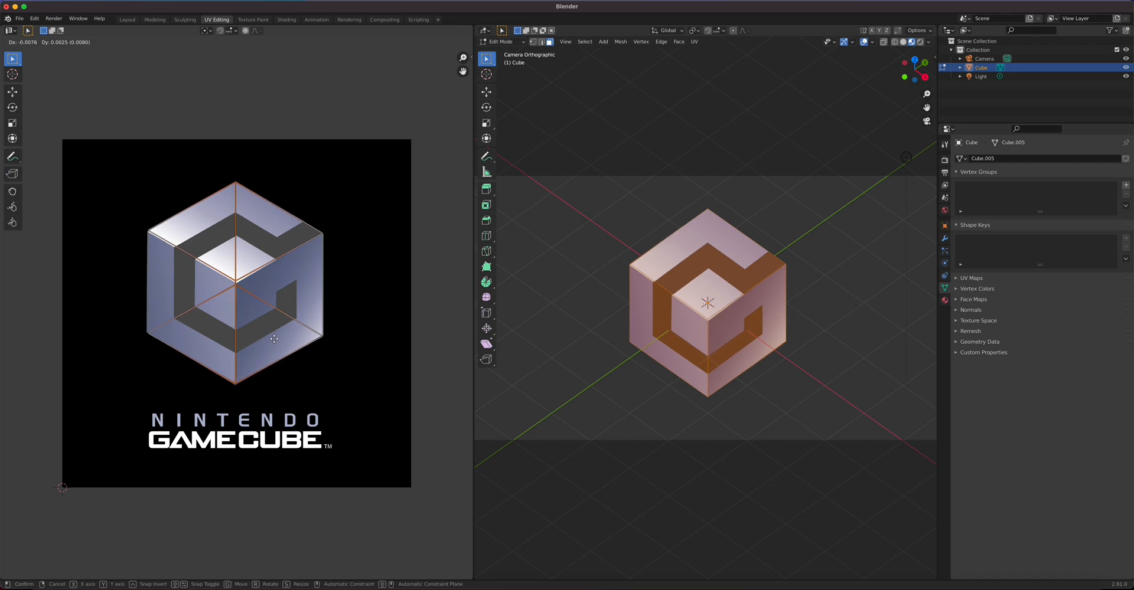
{"action": "left_click", "coordinate": [273, 339]}
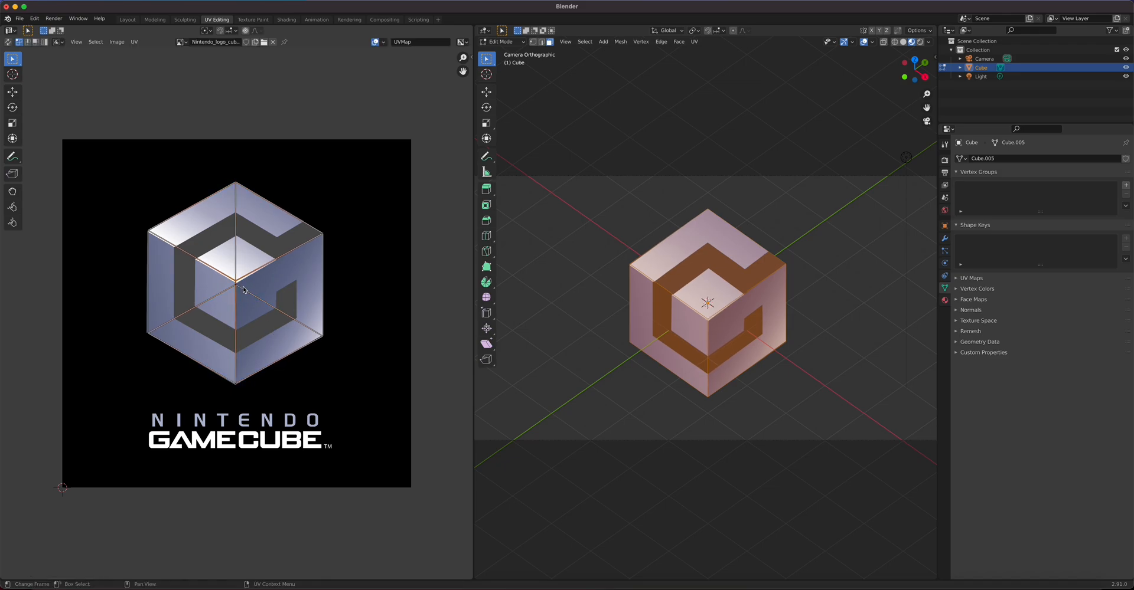
{"action": "key", "text": "g"}
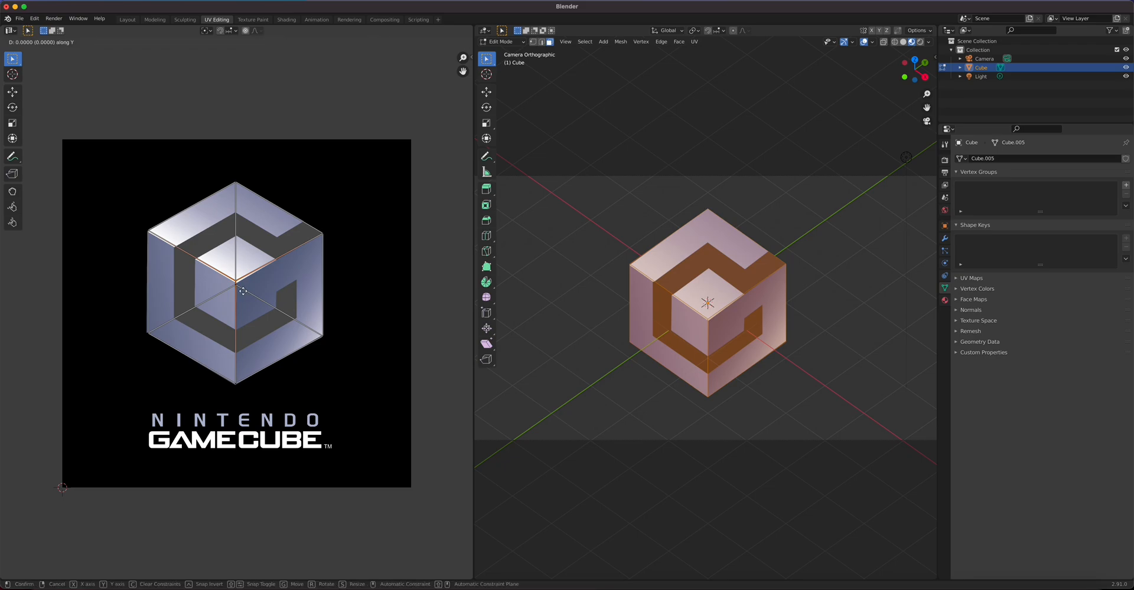
{"action": "left_click", "coordinate": [243, 296]}
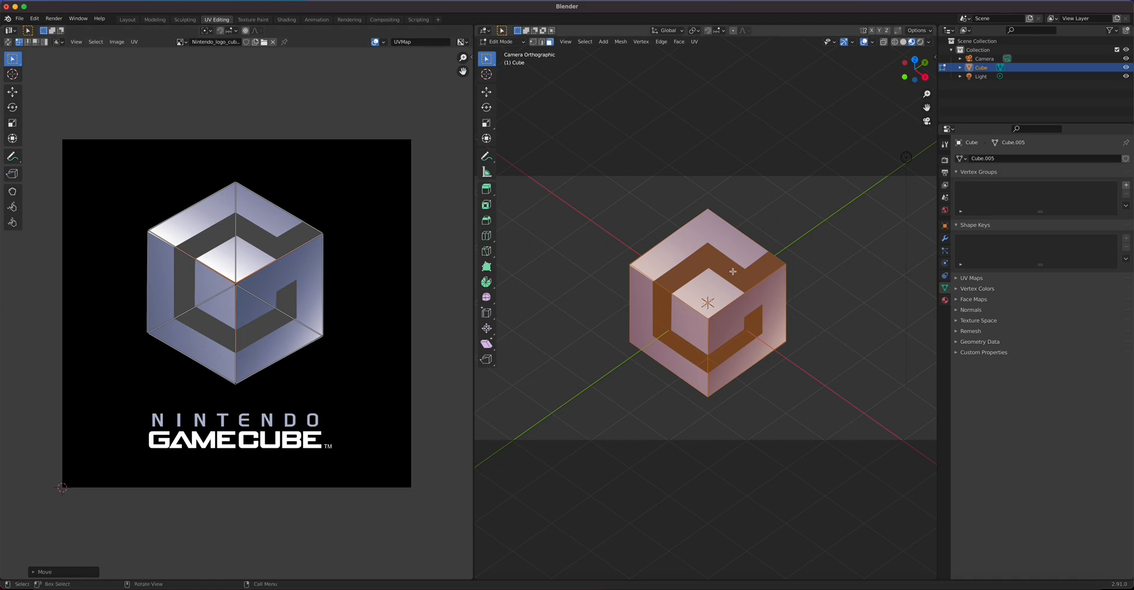
Step: Select the camera and show its transform values in the N side panel
{"action": "left_click", "coordinate": [984, 59]}
{"action": "key", "text": "n"}
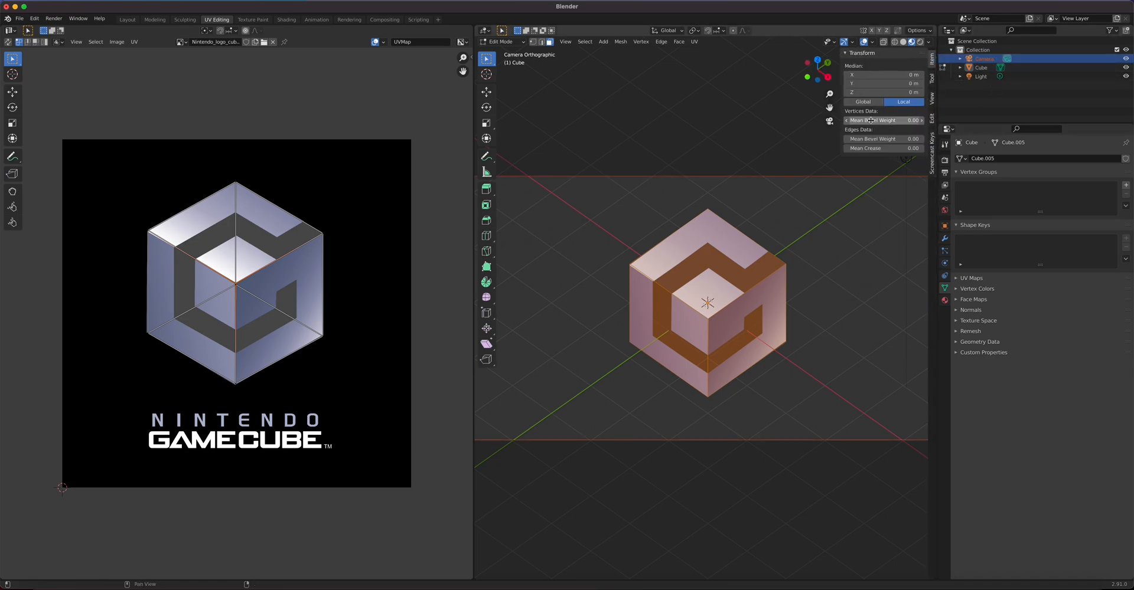
{"action": "left_click", "coordinate": [932, 98]}
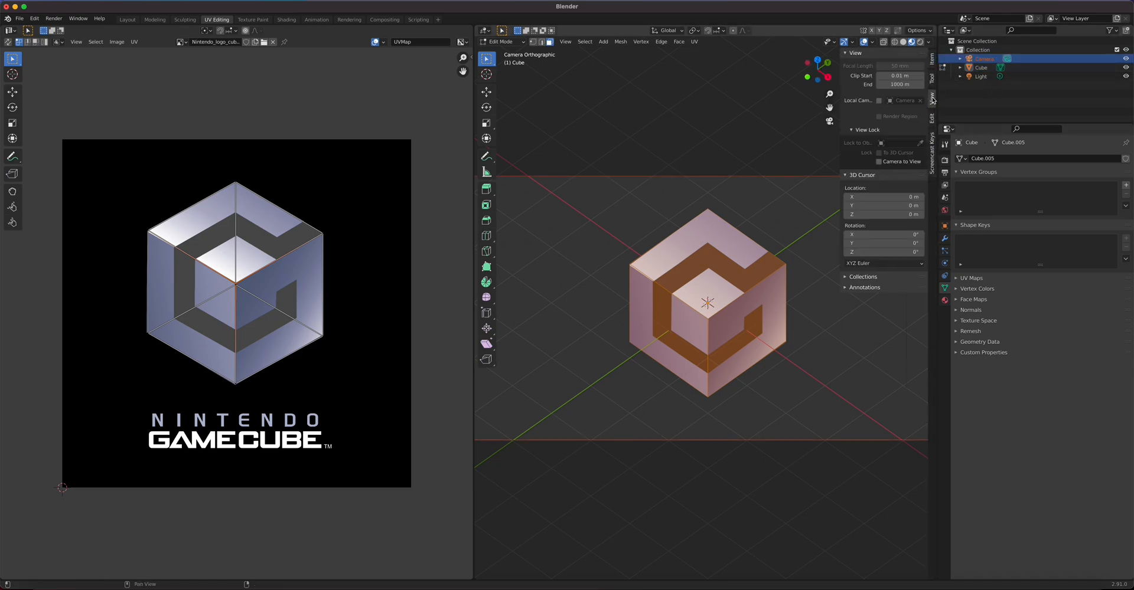
{"action": "left_click", "coordinate": [933, 61]}
{"action": "key", "text": "Tab"}
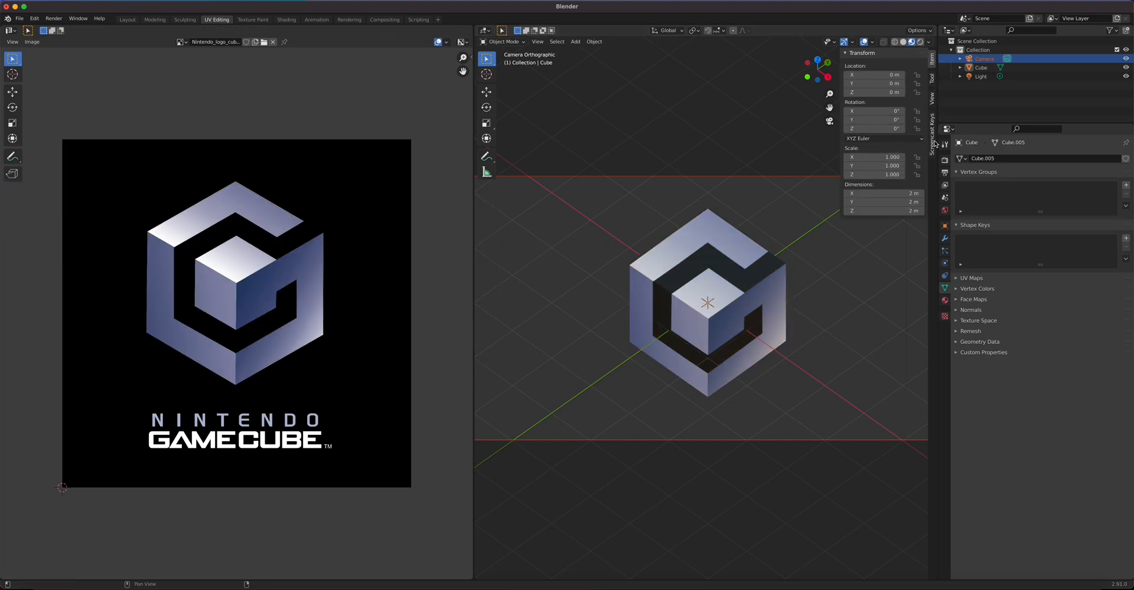
Step: Tilt the camera to 55° on X and drag its Z location down to about 6.2 m
{"action": "left_click", "coordinate": [818, 176]}
{"action": "left_click", "coordinate": [886, 111]}
{"action": "type", "text": "45d"}
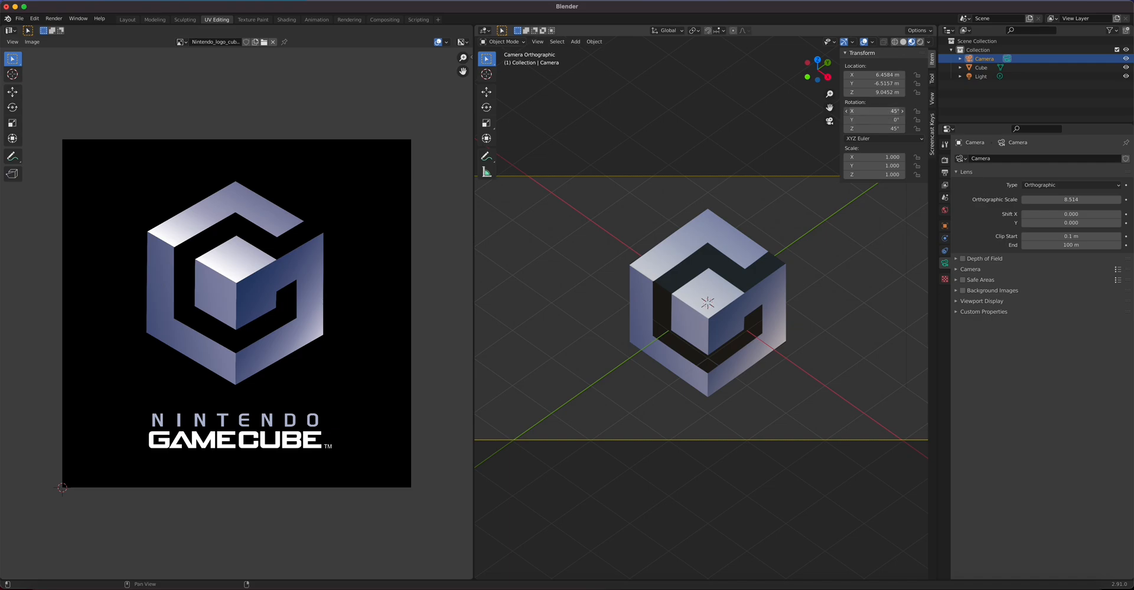
{"action": "type", "text": "55"}
{"action": "key", "text": "Return"}
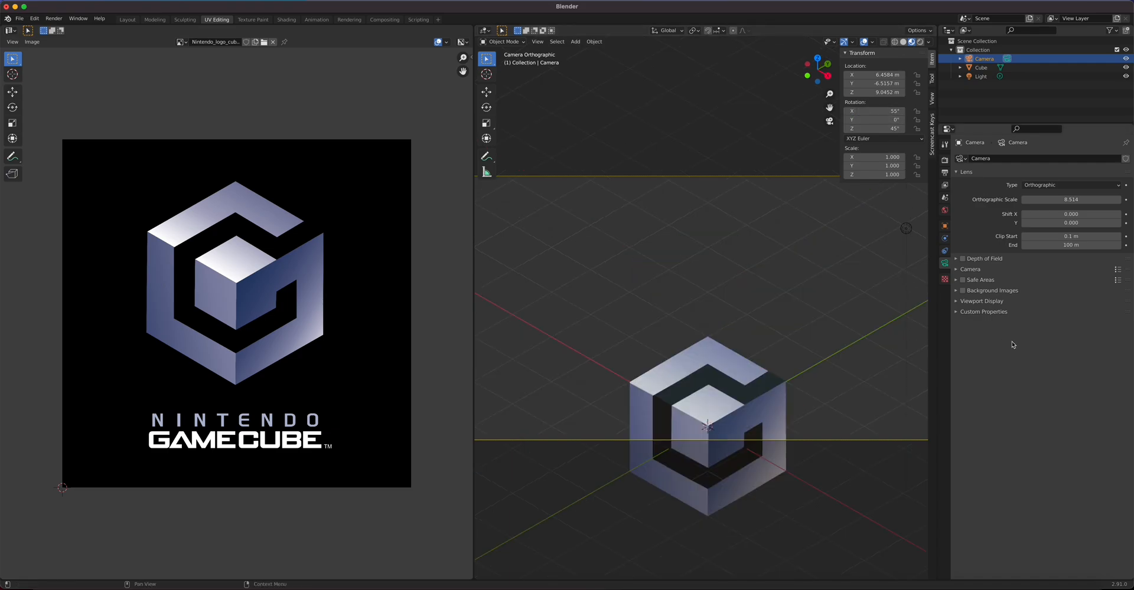
{"action": "left_click_drag", "start_coordinate": [879, 92], "coordinate": [845, 92]}
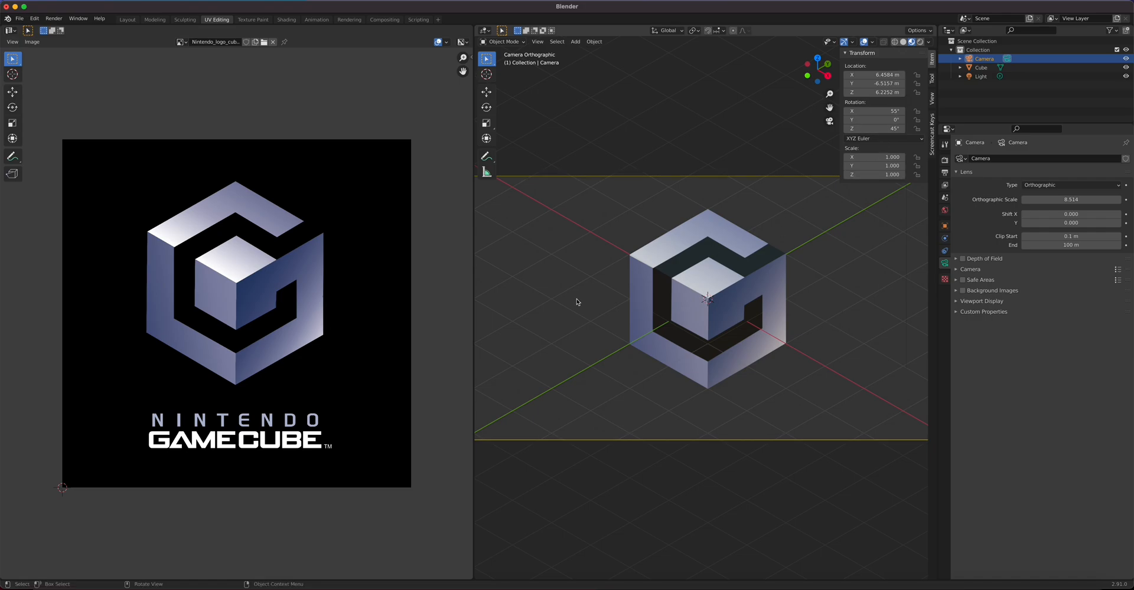
{"action": "left_click", "coordinate": [721, 281]}
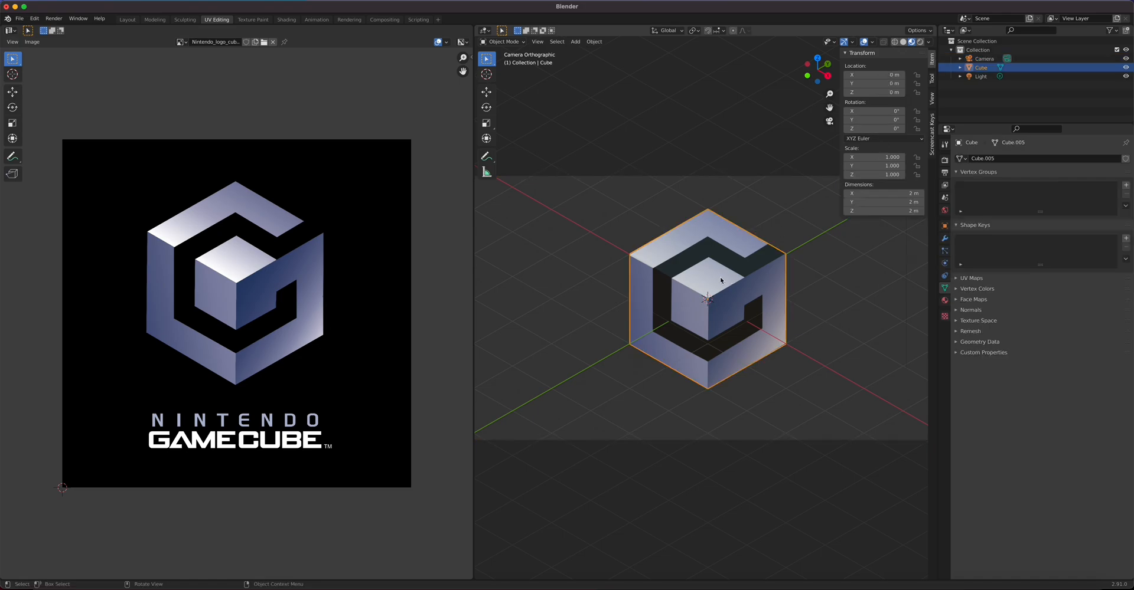
{"action": "key", "text": "Tab"}
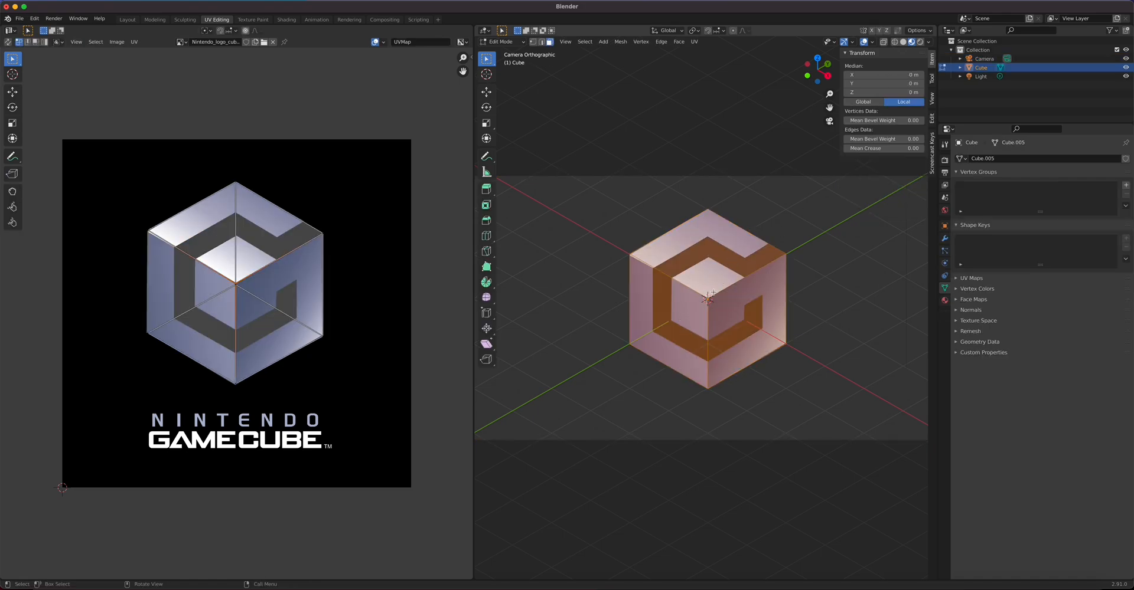
{"action": "key", "text": "u"}
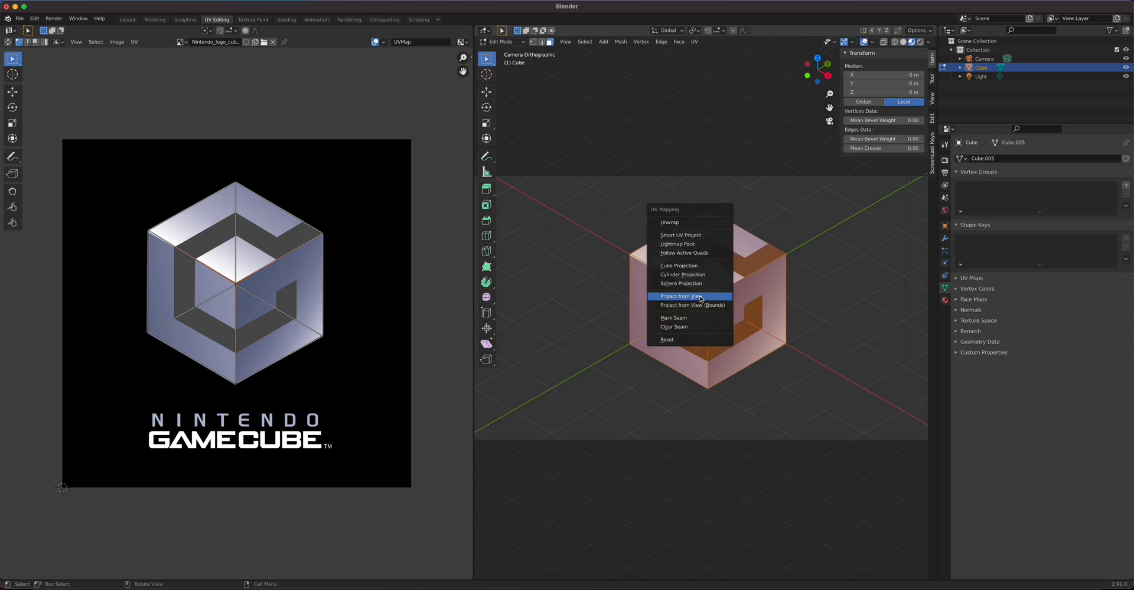
{"action": "left_click", "coordinate": [690, 296]}
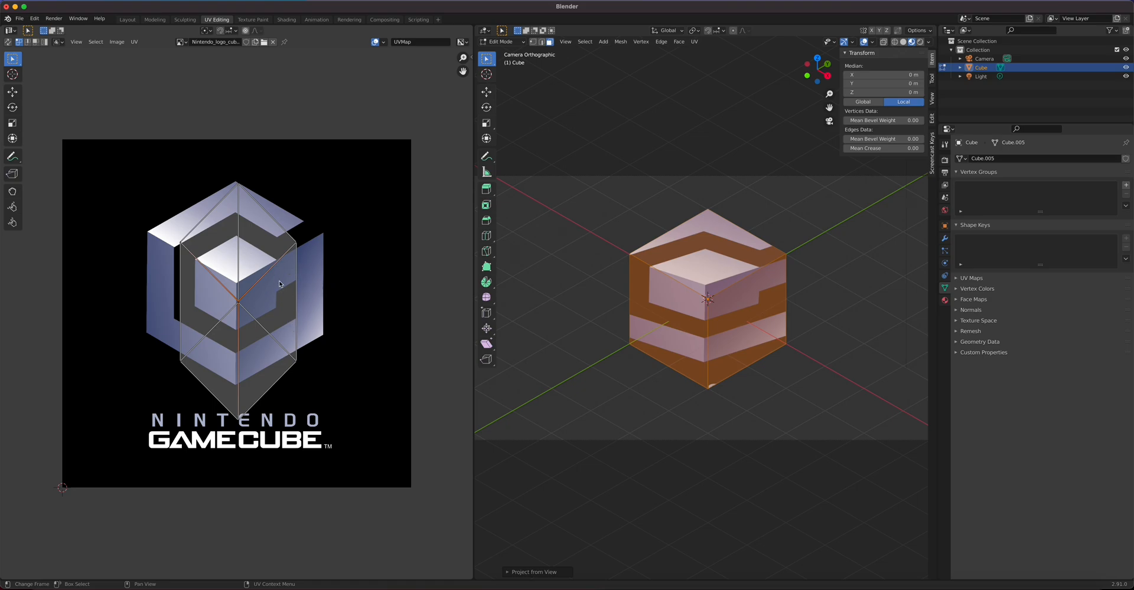
{"action": "key", "text": "super+z"}
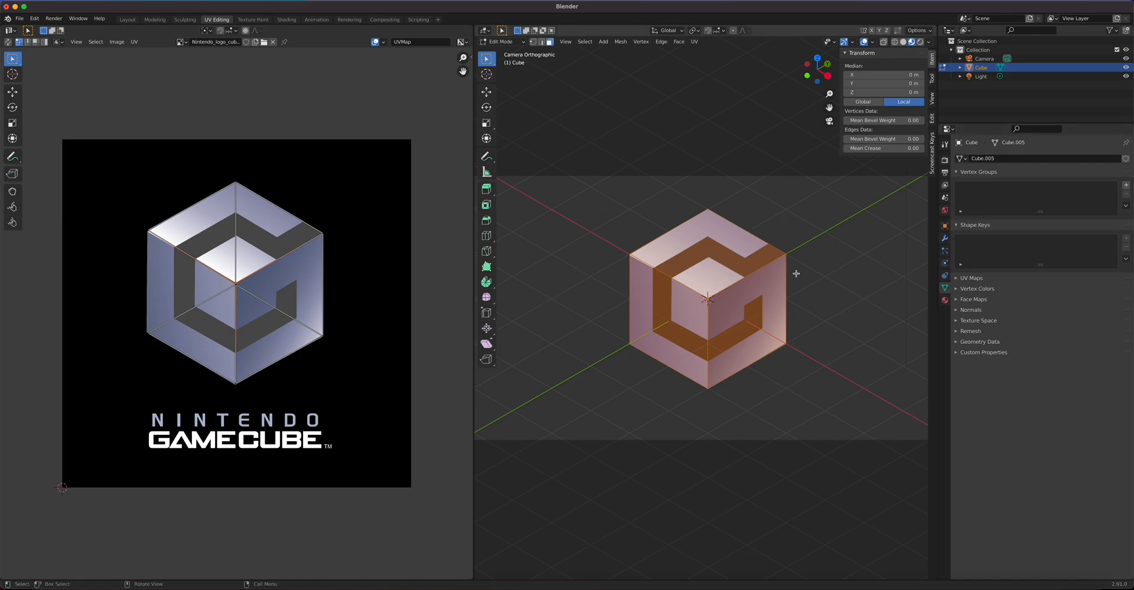
{"action": "key", "text": "Tab"}
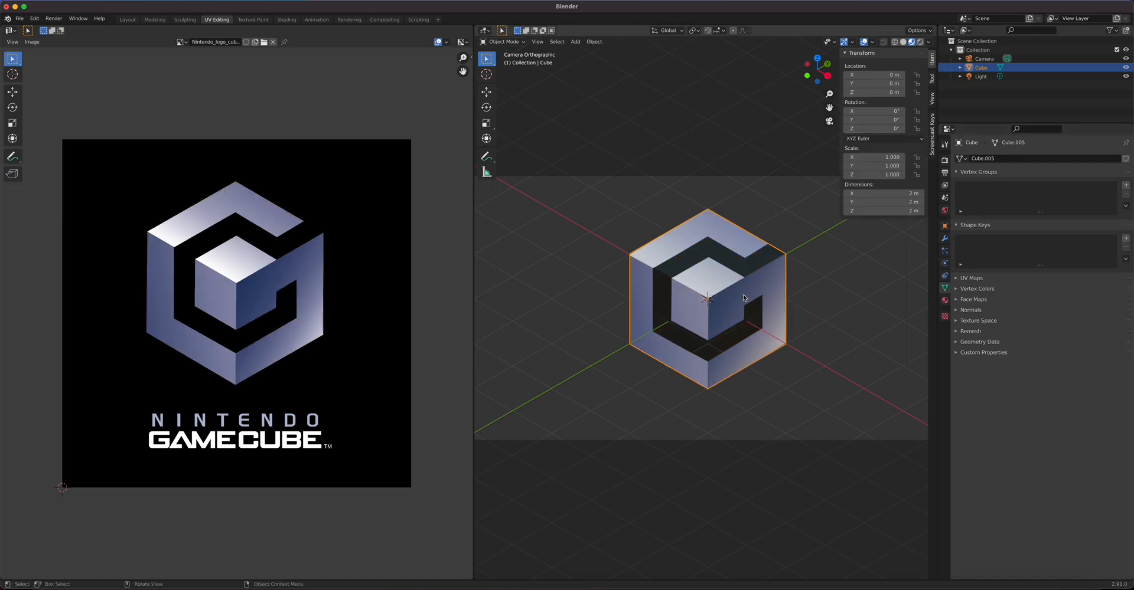
Step: In the Modeling workspace, view the cube through the camera with Rendered shading and enter Edit Mode
{"action": "left_click", "coordinate": [945, 300]}
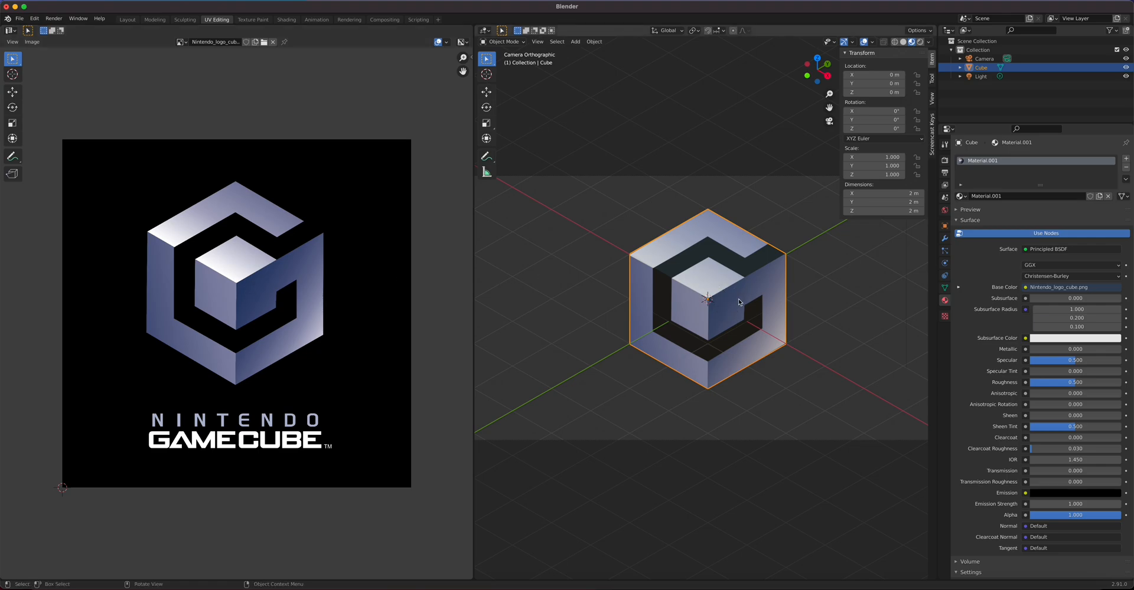
{"action": "left_click", "coordinate": [156, 20]}
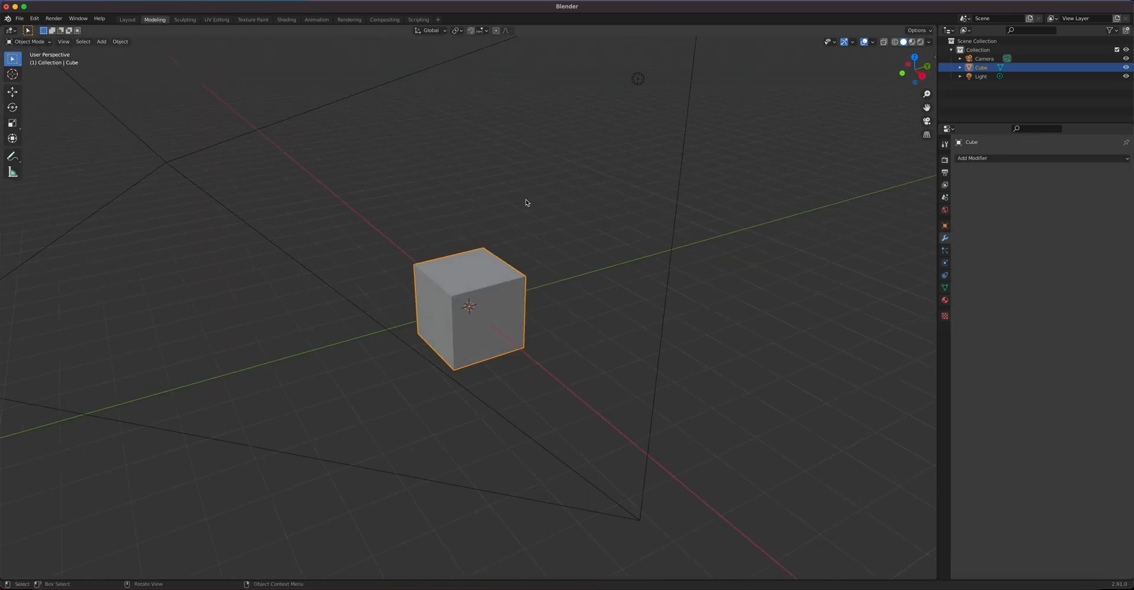
{"action": "key", "text": "KP_0"}
{"action": "left_click", "coordinate": [920, 43]}
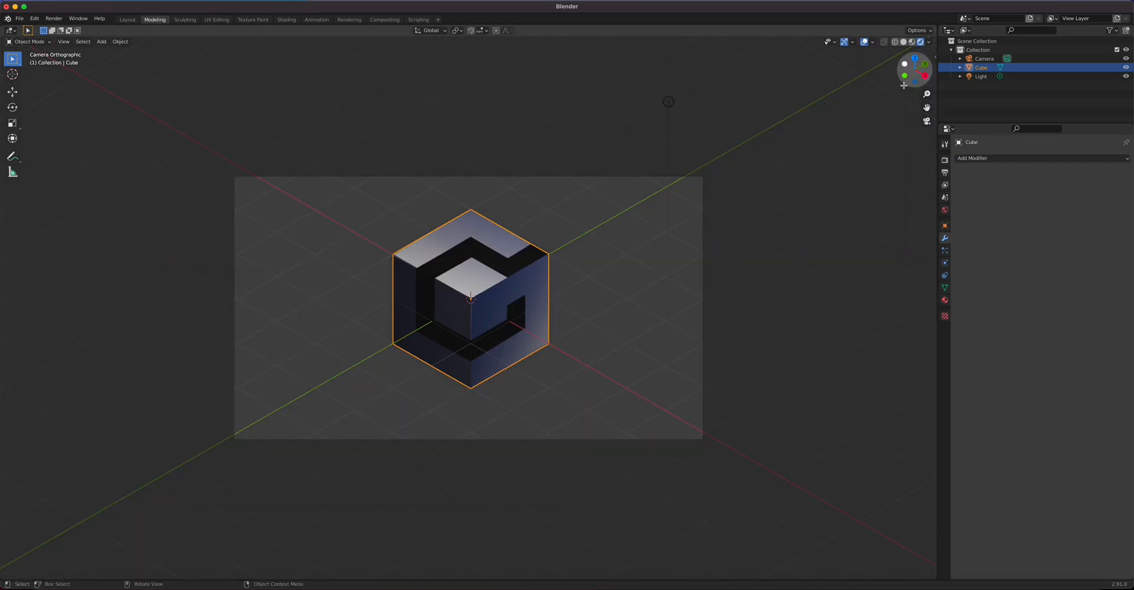
{"action": "scroll", "coordinate": [514, 290], "scroll_direction": "up", "scroll_amount": 2}
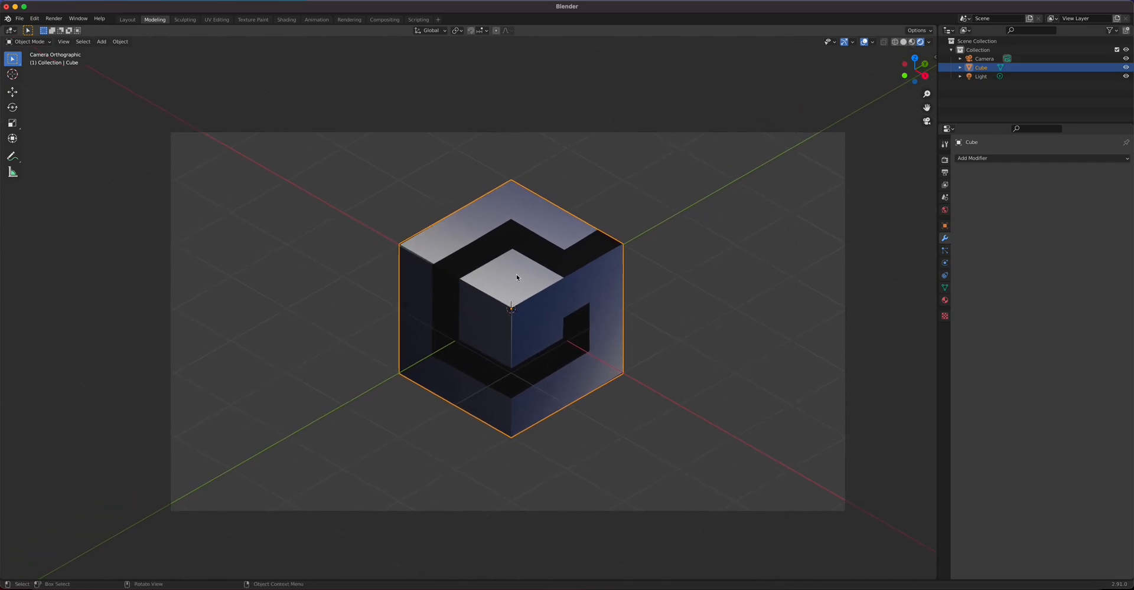
{"action": "key", "text": "Tab"}
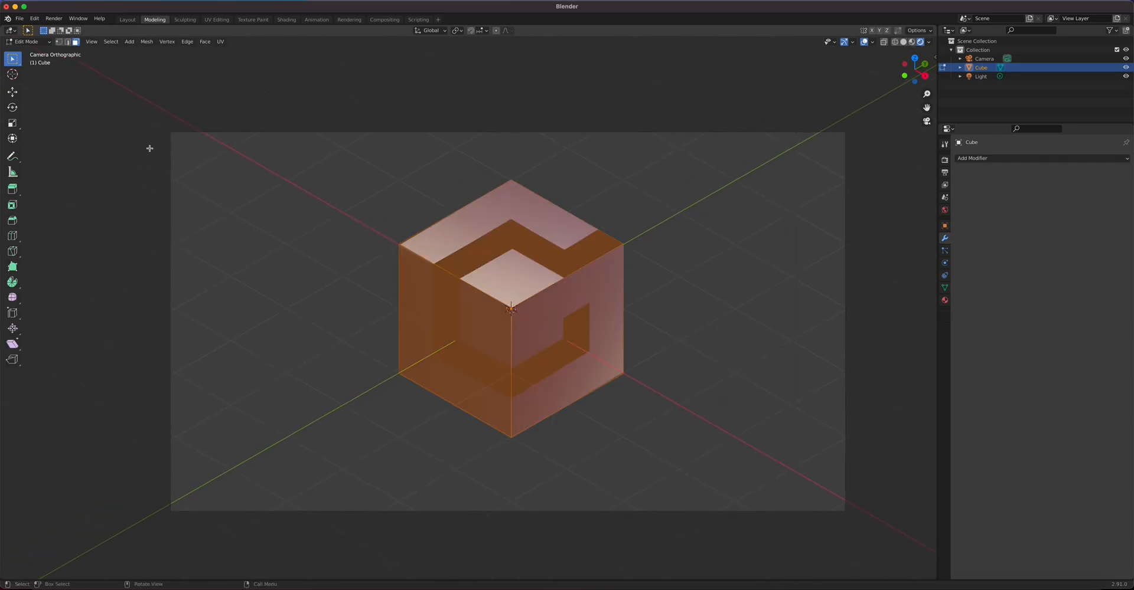
Step: Add the first two loop cuts, including a vertical loop on the right face
{"action": "left_click", "coordinate": [35, 43]}
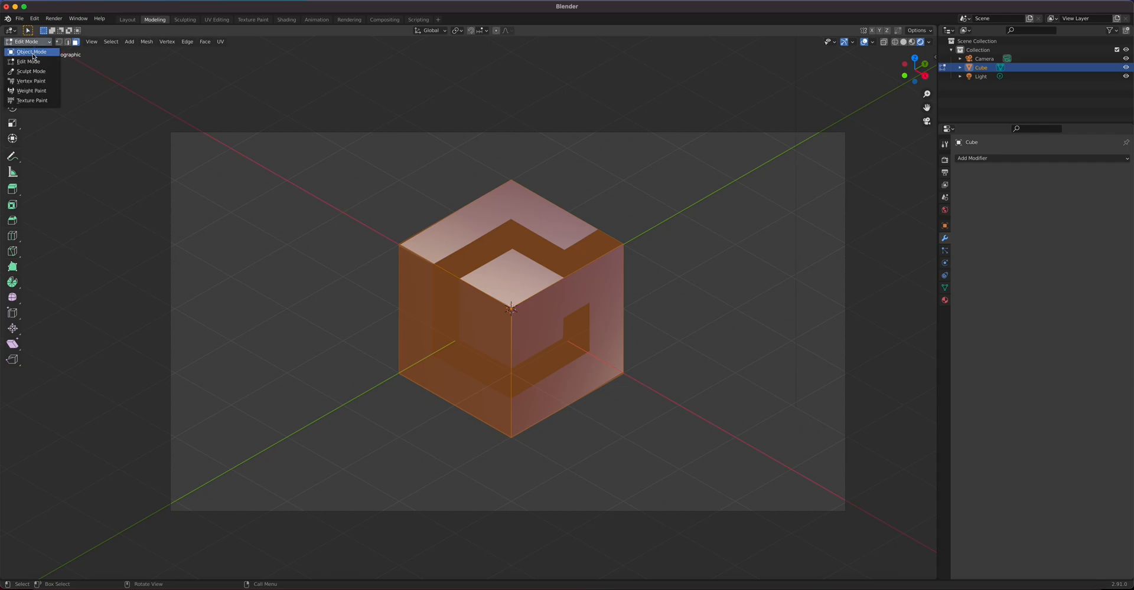
{"action": "left_click", "coordinate": [34, 62]}
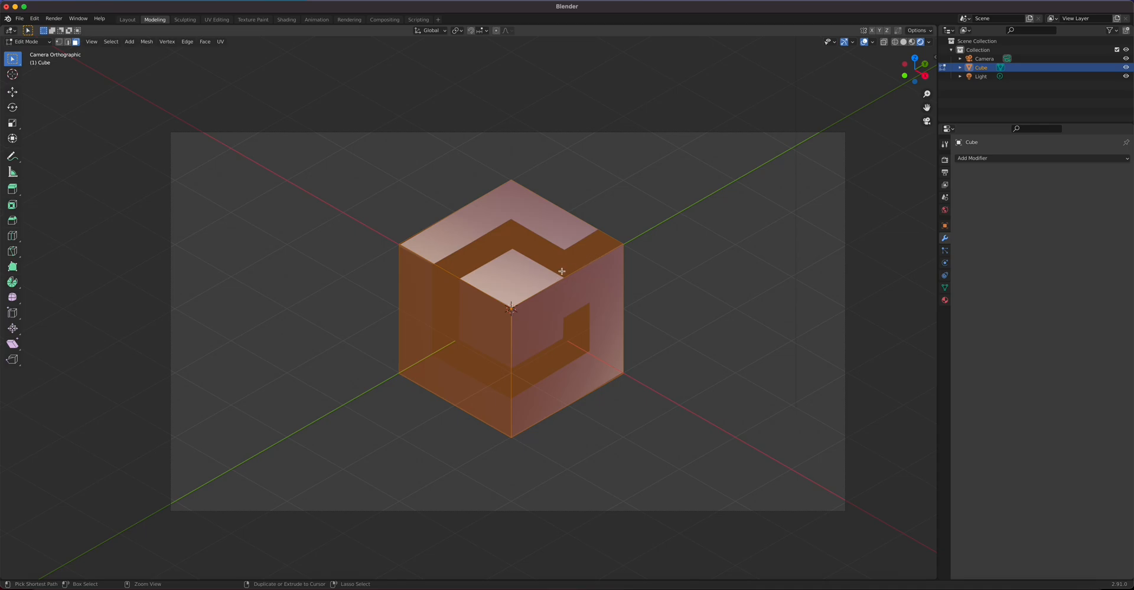
{"action": "key", "text": "ctrl+r"}
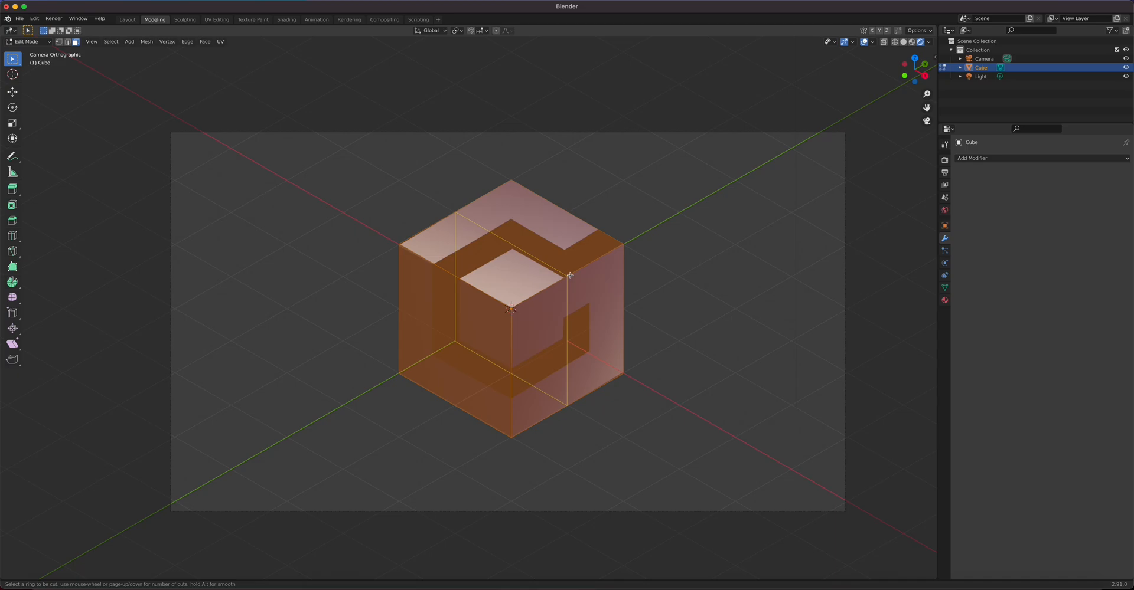
{"action": "left_click", "coordinate": [569, 276]}
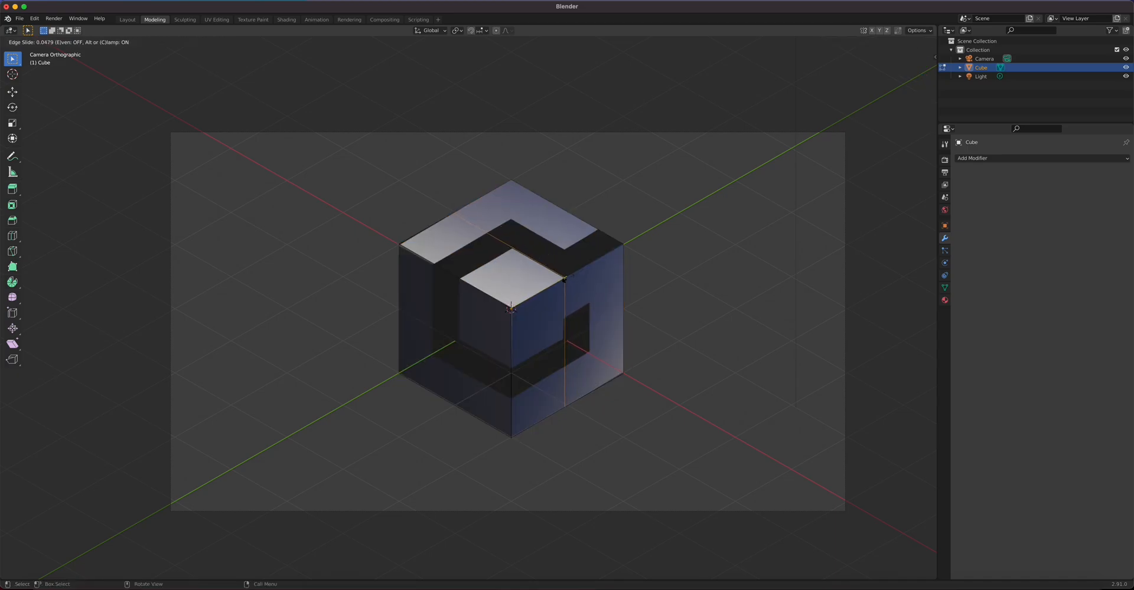
{"action": "left_click", "coordinate": [567, 278]}
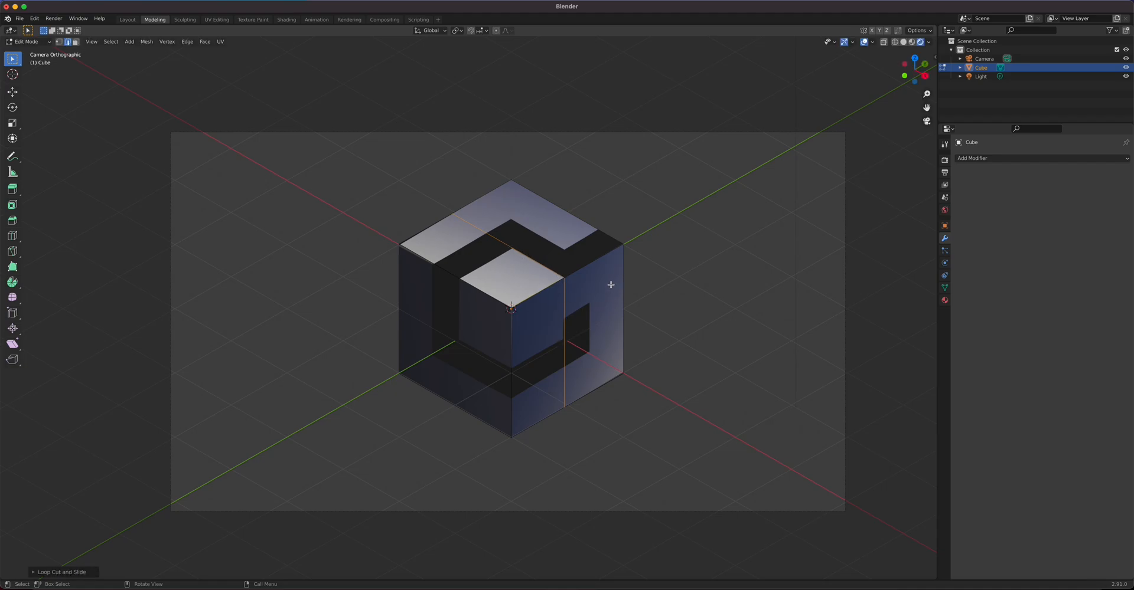
{"action": "key", "text": "ctrl+r"}
{"action": "left_click", "coordinate": [583, 262]}
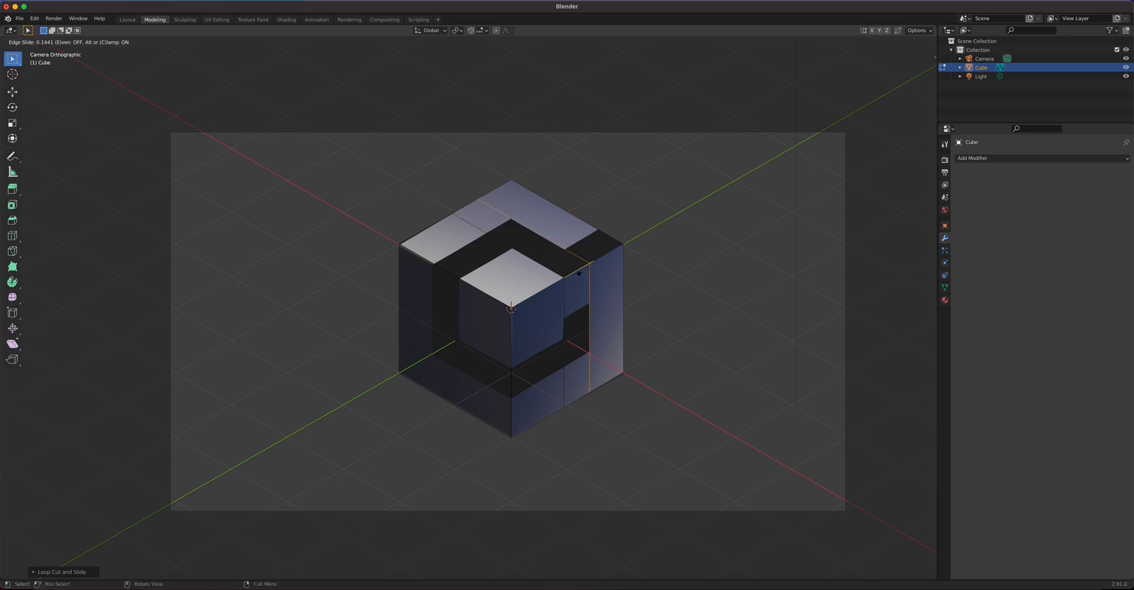
{"action": "left_click", "coordinate": [579, 274]}
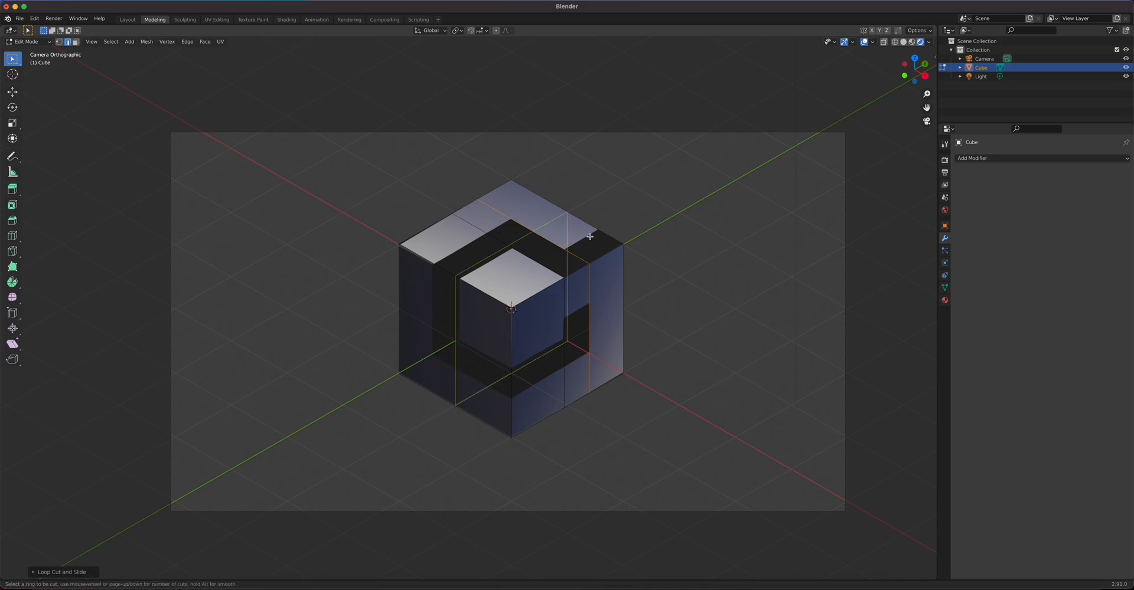
Step: Add four more edge loops along the G edges, ending with a horizontal loop around the middle
{"action": "left_click", "coordinate": [601, 255]}
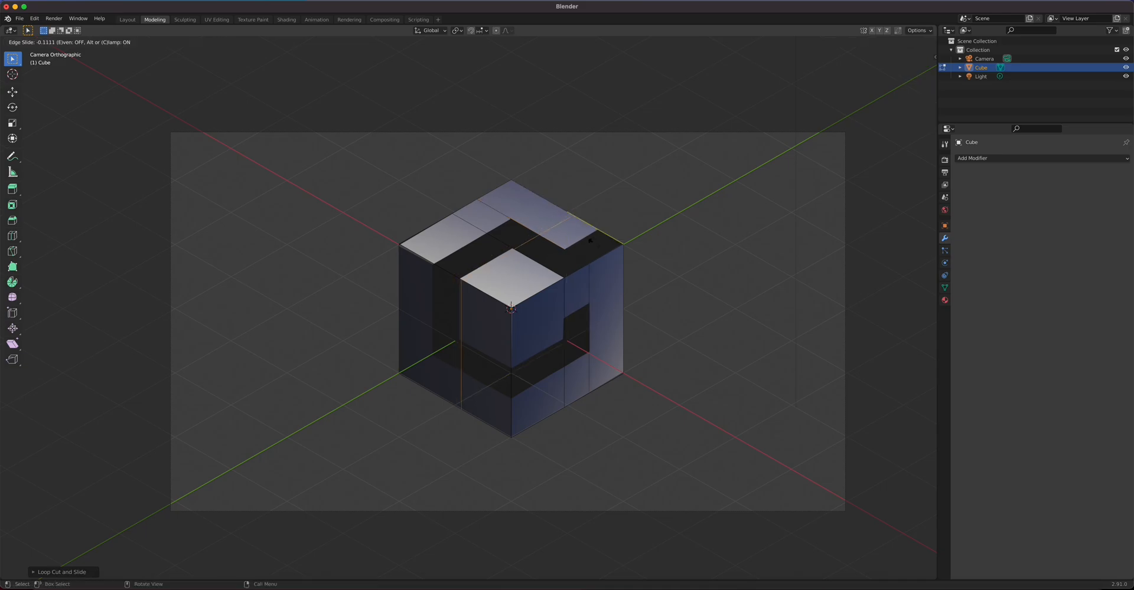
{"action": "left_click", "coordinate": [610, 265]}
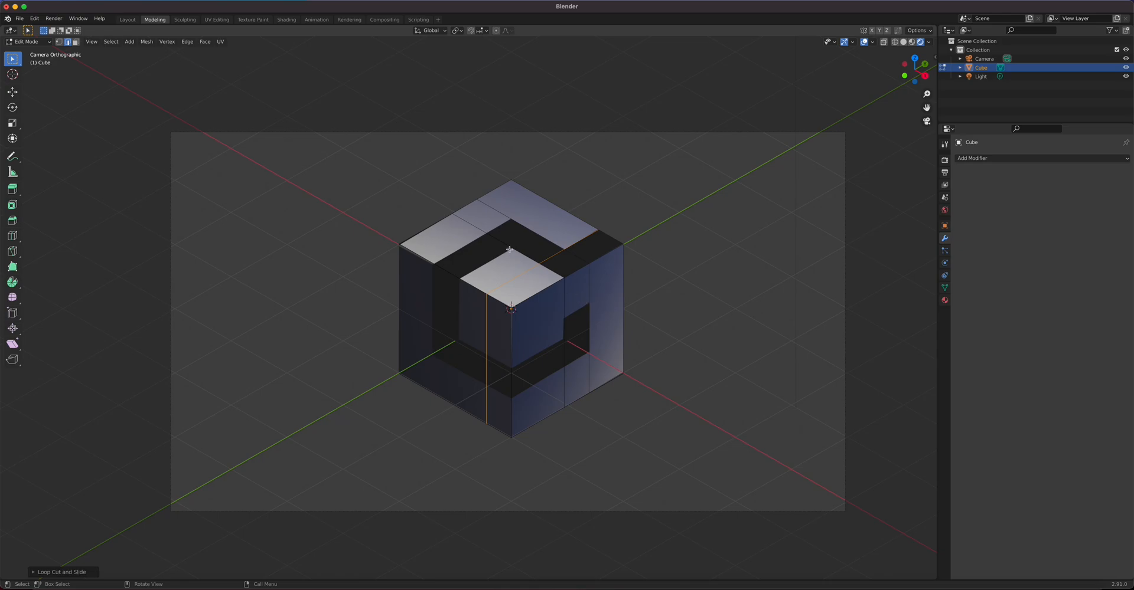
{"action": "key", "text": "ctrl+r"}
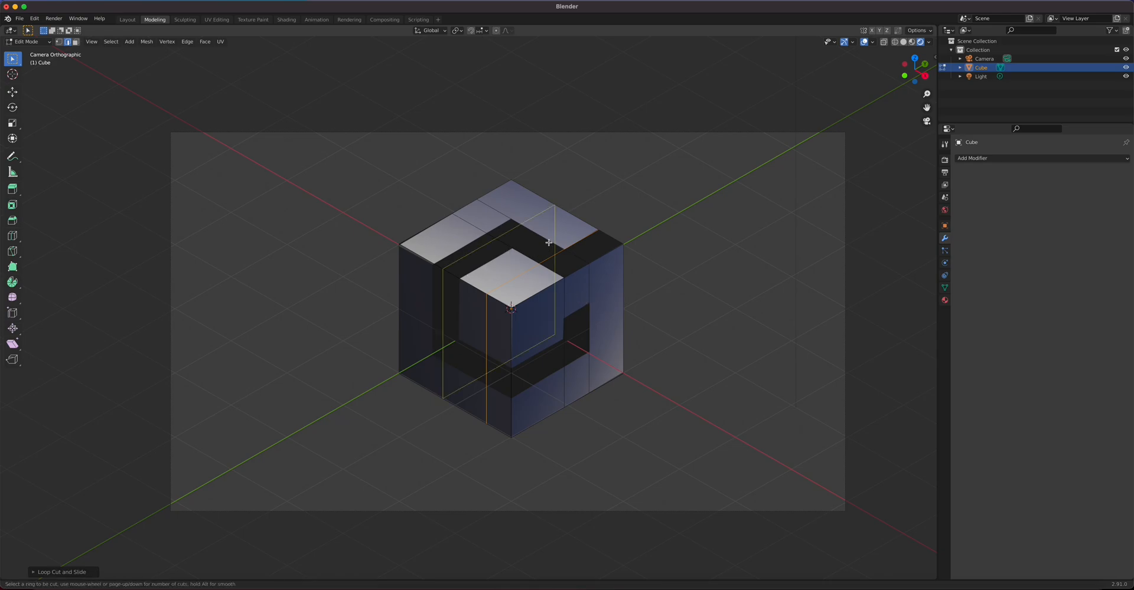
{"action": "left_click", "coordinate": [549, 246]}
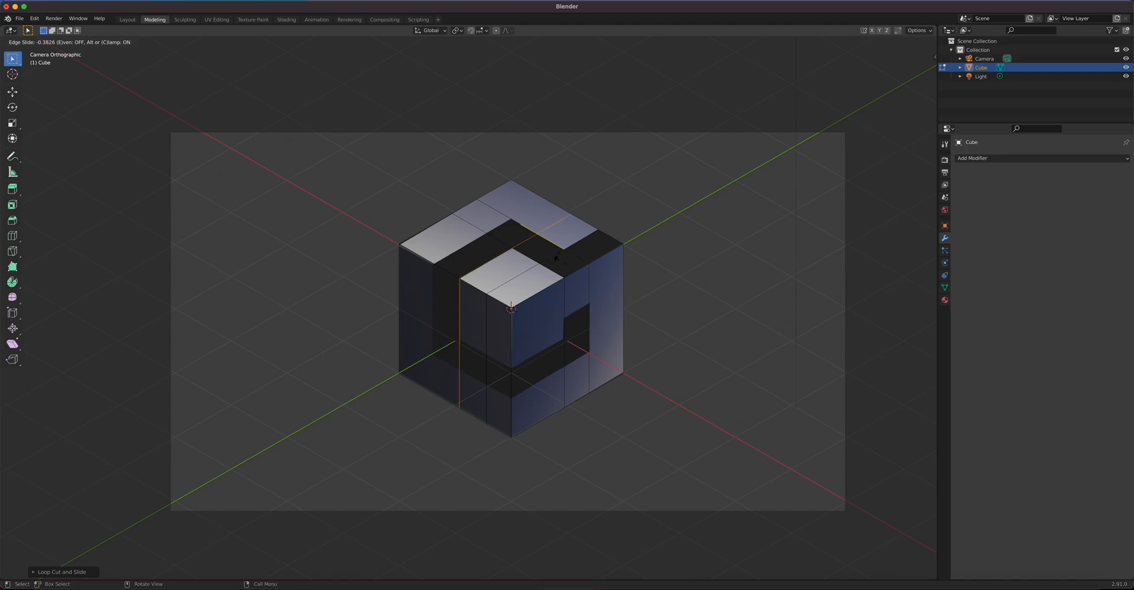
{"action": "left_click", "coordinate": [556, 258]}
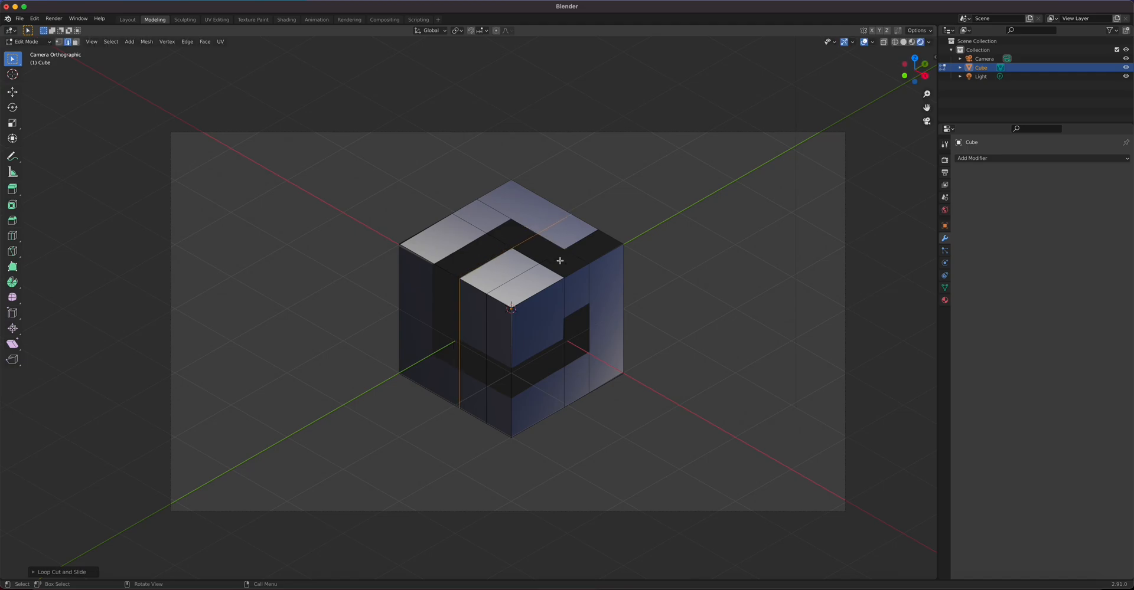
{"action": "left_click", "coordinate": [505, 223]}
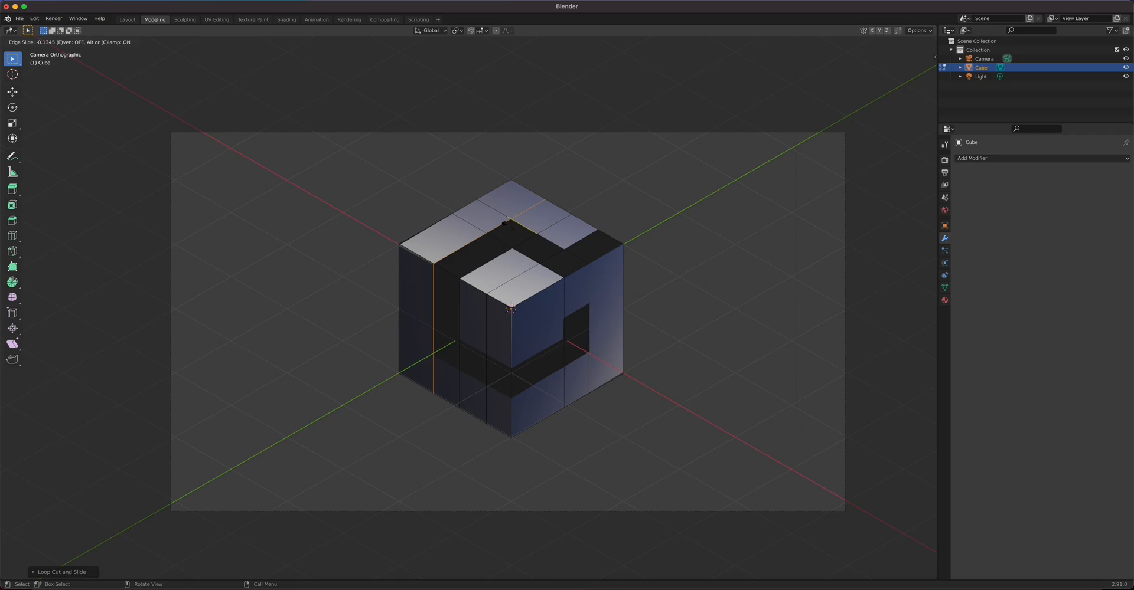
{"action": "left_click", "coordinate": [505, 224]}
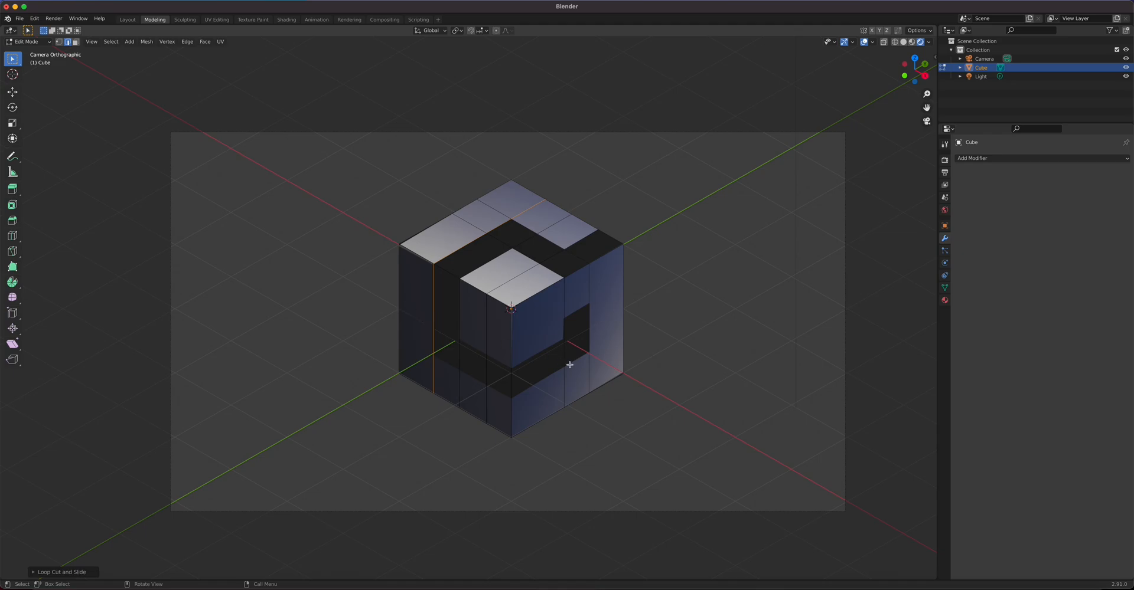
{"action": "key", "text": "ctrl+r"}
{"action": "left_click", "coordinate": [487, 357]}
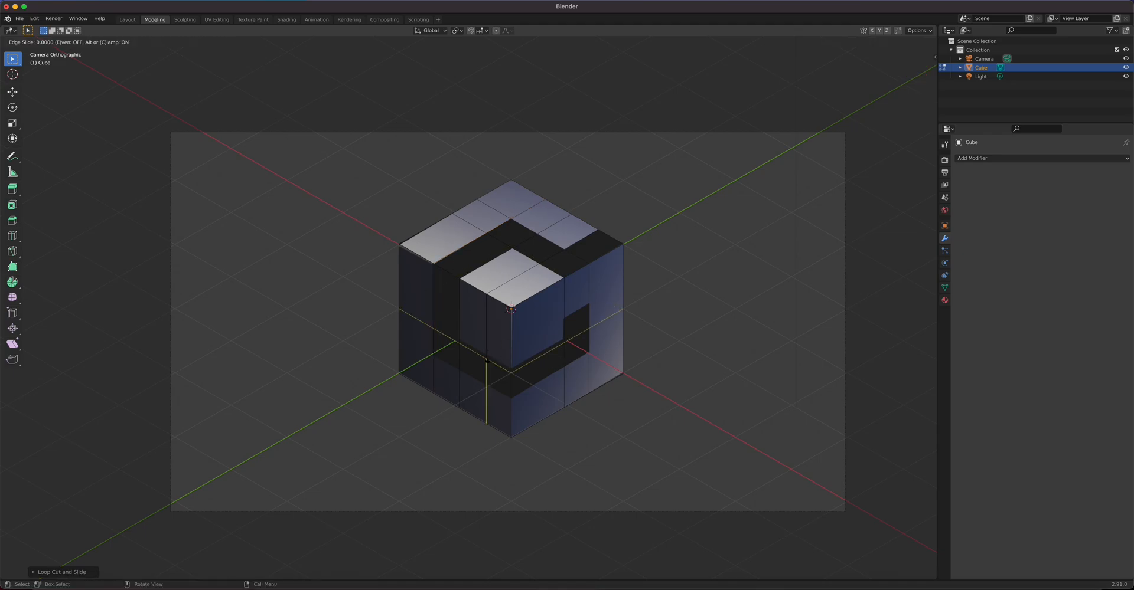
{"action": "left_click", "coordinate": [487, 353]}
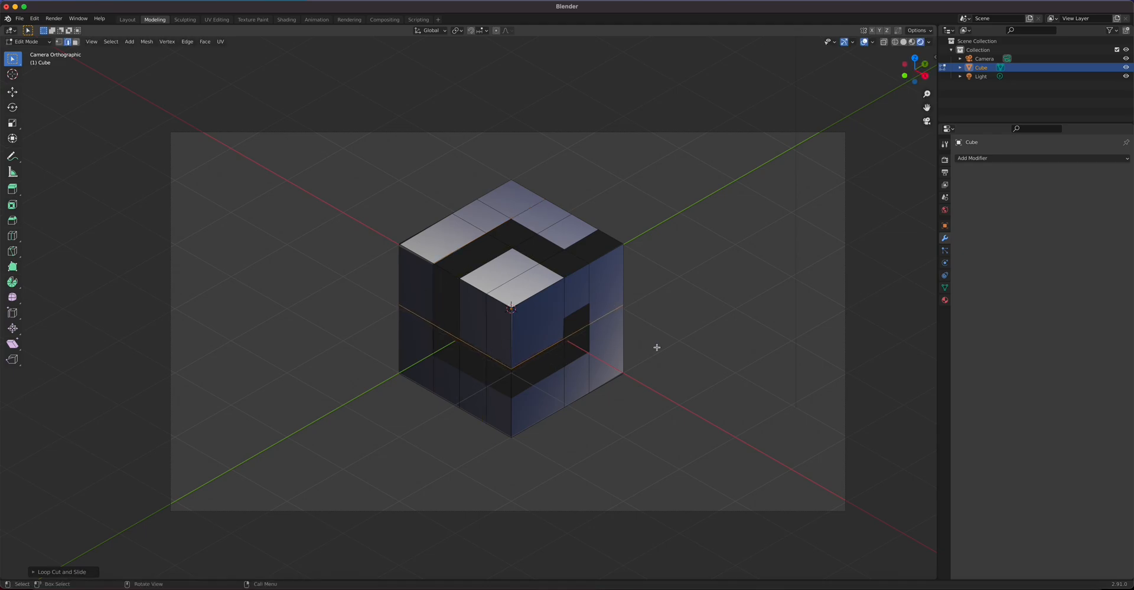
Step: Turn on the Screencast Keys on-screen keystroke display from the side panel
{"action": "key", "text": "n"}
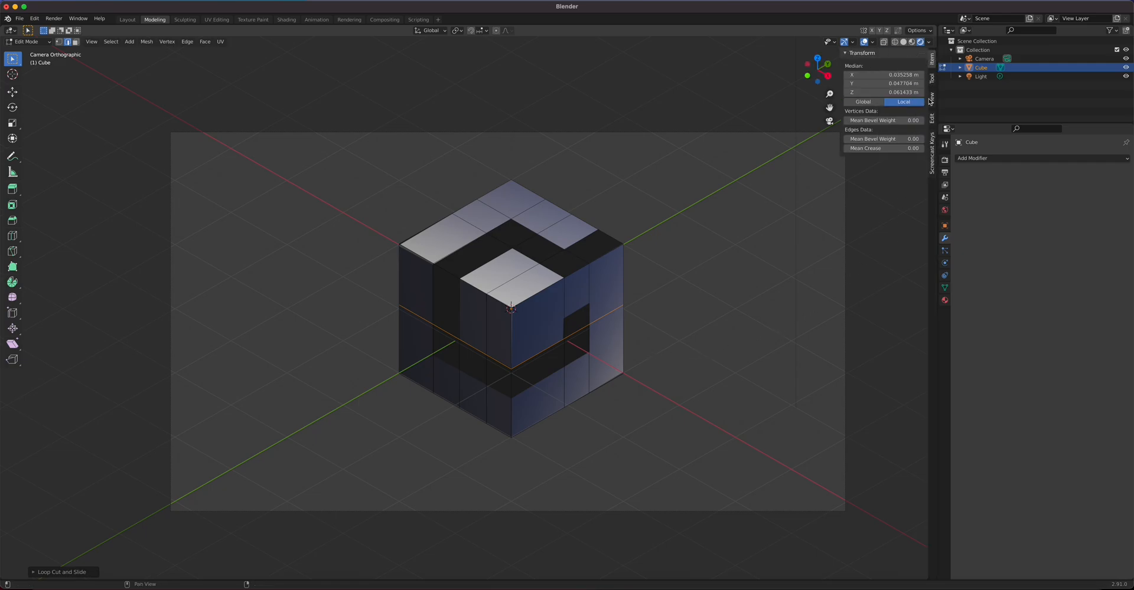
{"action": "left_click", "coordinate": [932, 152]}
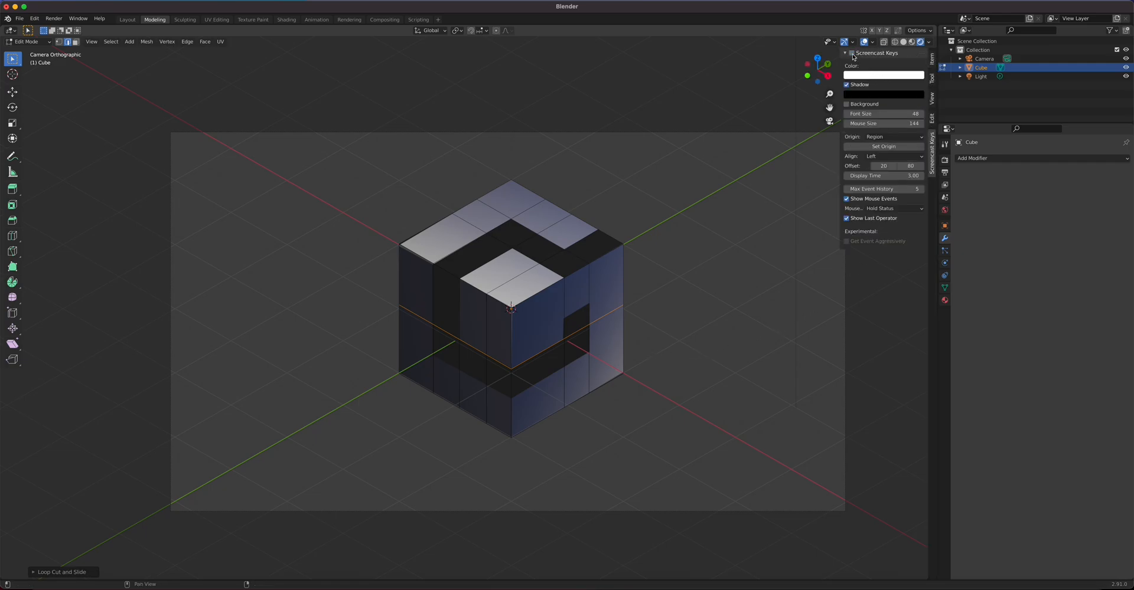
{"action": "left_click", "coordinate": [852, 55]}
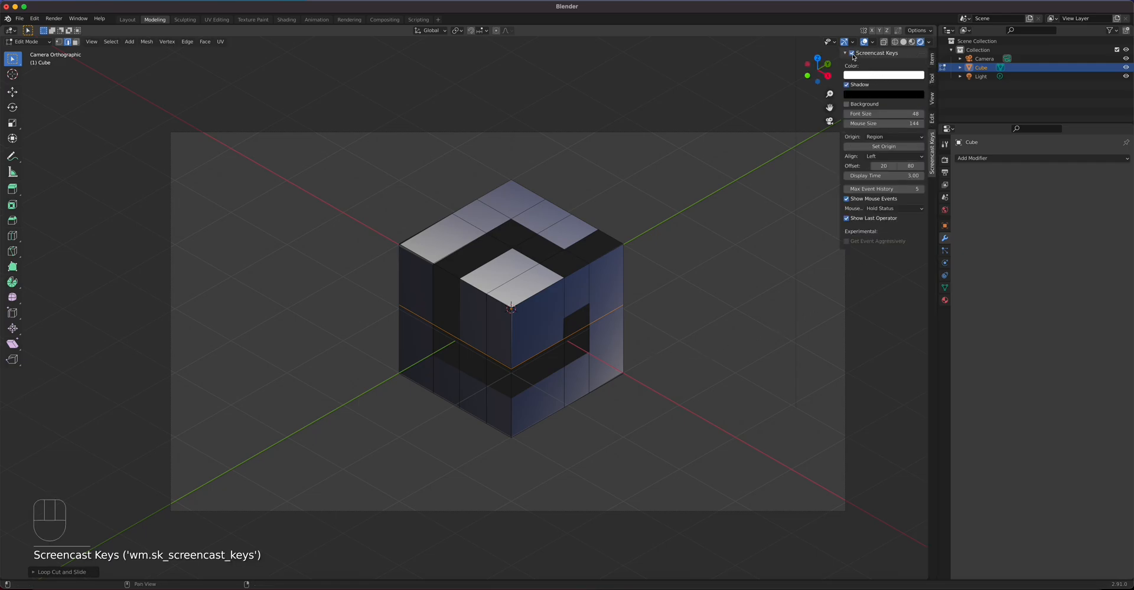
Step: Add a low horizontal loop cut and a mid-height one around the cube
{"action": "key", "text": "ctrl+r"}
{"action": "left_click", "coordinate": [495, 387]}
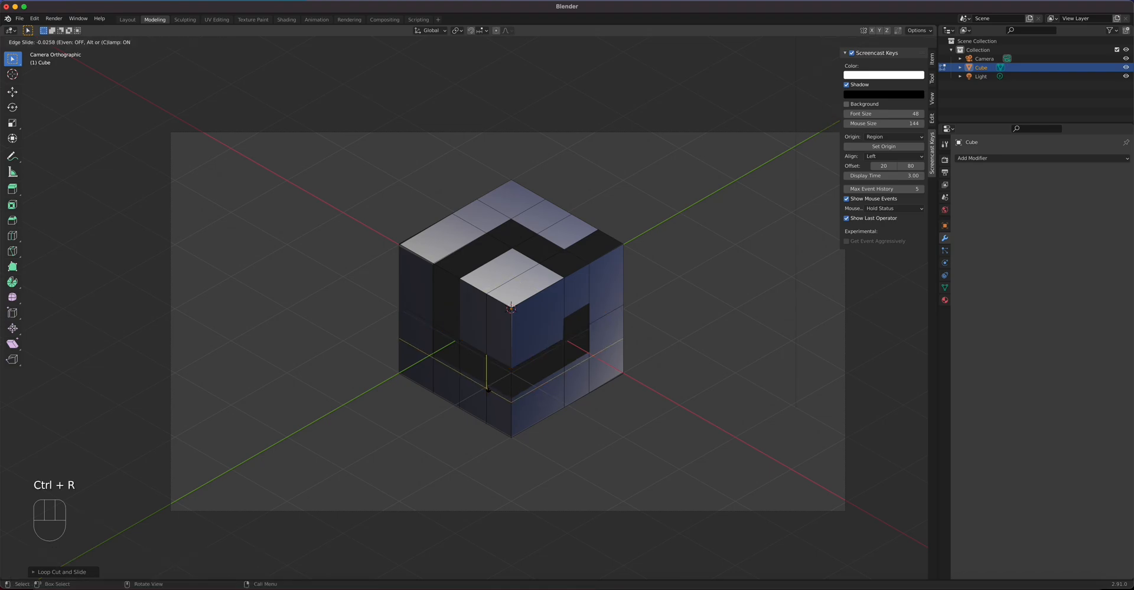
{"action": "left_click", "coordinate": [488, 384]}
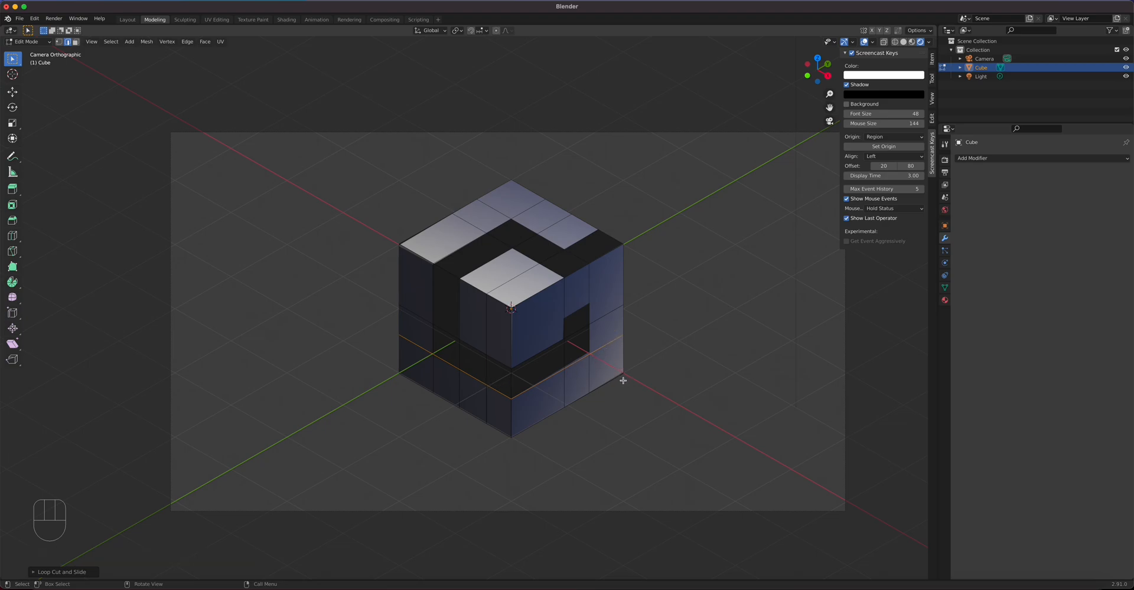
{"action": "scroll", "coordinate": [616, 385], "scroll_direction": "down", "scroll_amount": 1}
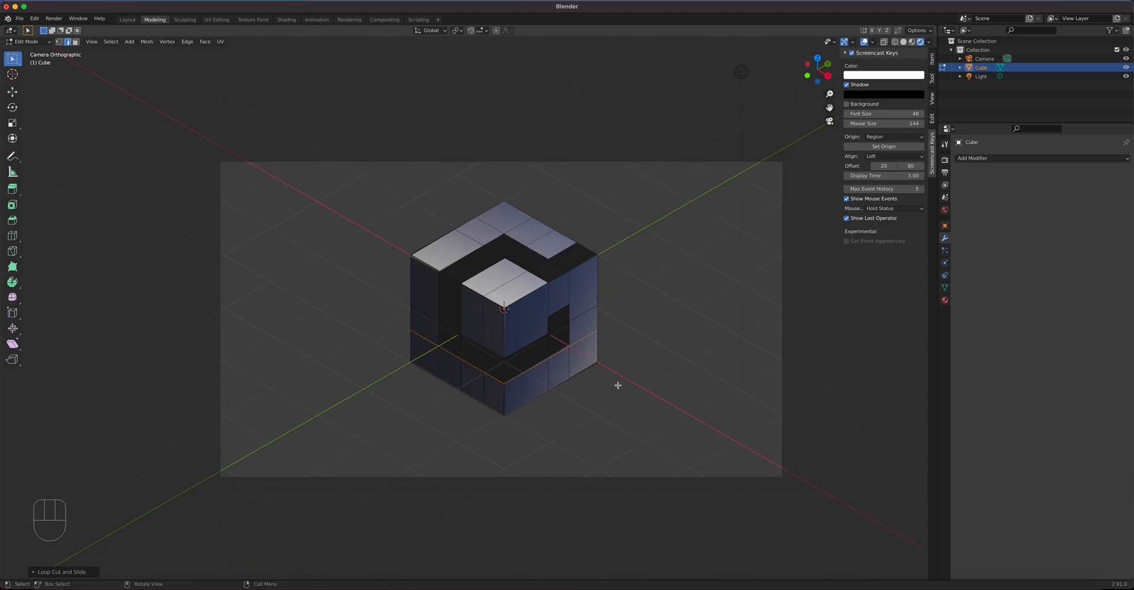
{"action": "scroll", "coordinate": [618, 386], "scroll_direction": "up", "scroll_amount": 3}
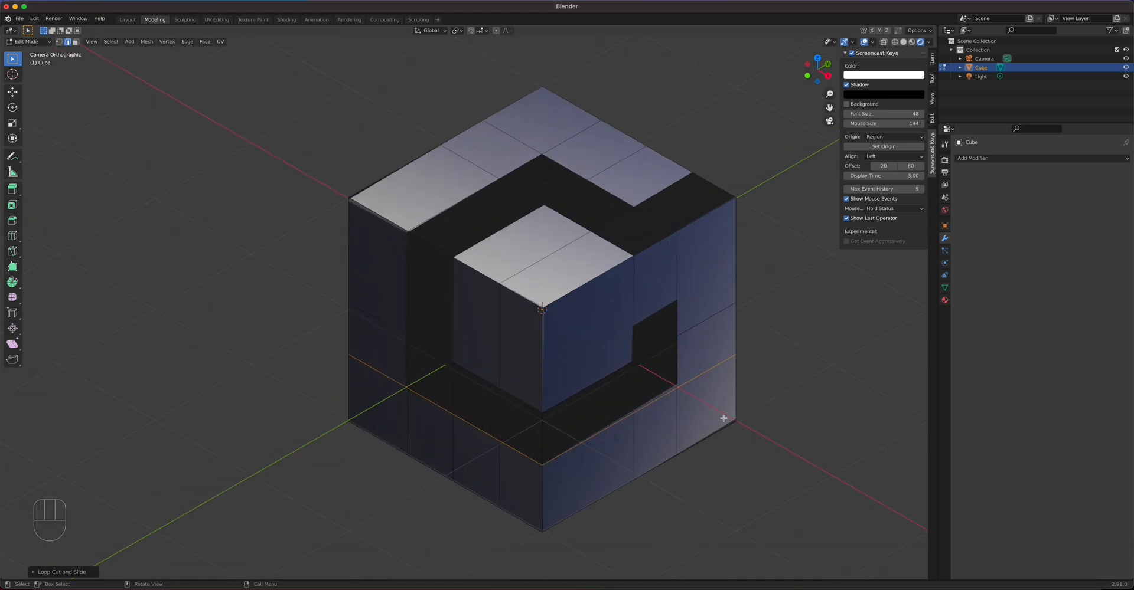
{"action": "scroll", "coordinate": [659, 409], "scroll_direction": "down", "scroll_amount": 2}
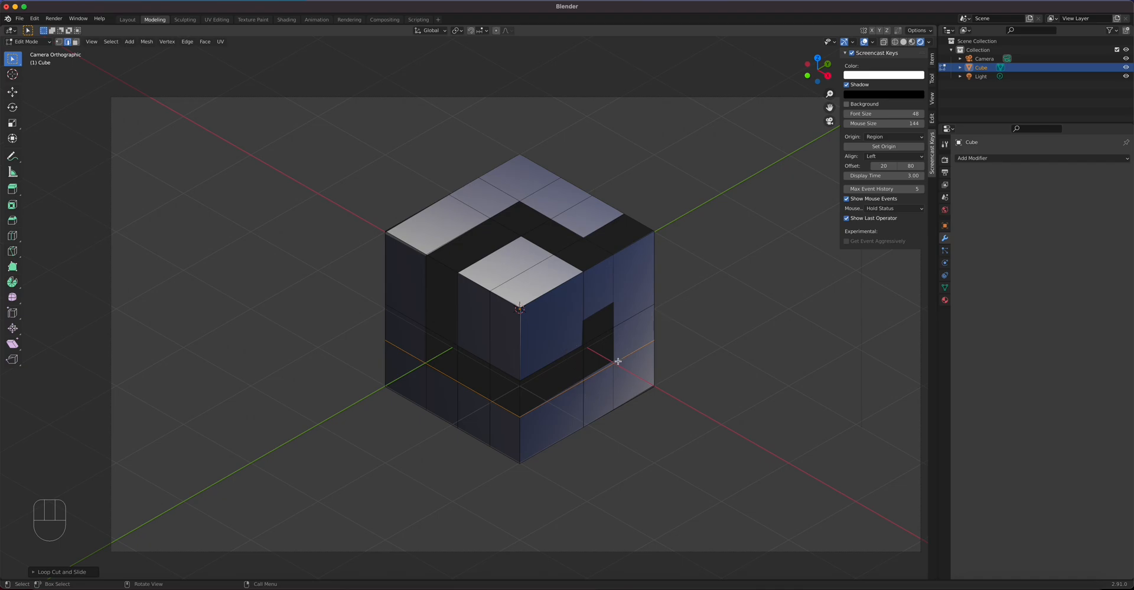
{"action": "key", "text": "ctrl+r"}
{"action": "left_click", "coordinate": [576, 318]}
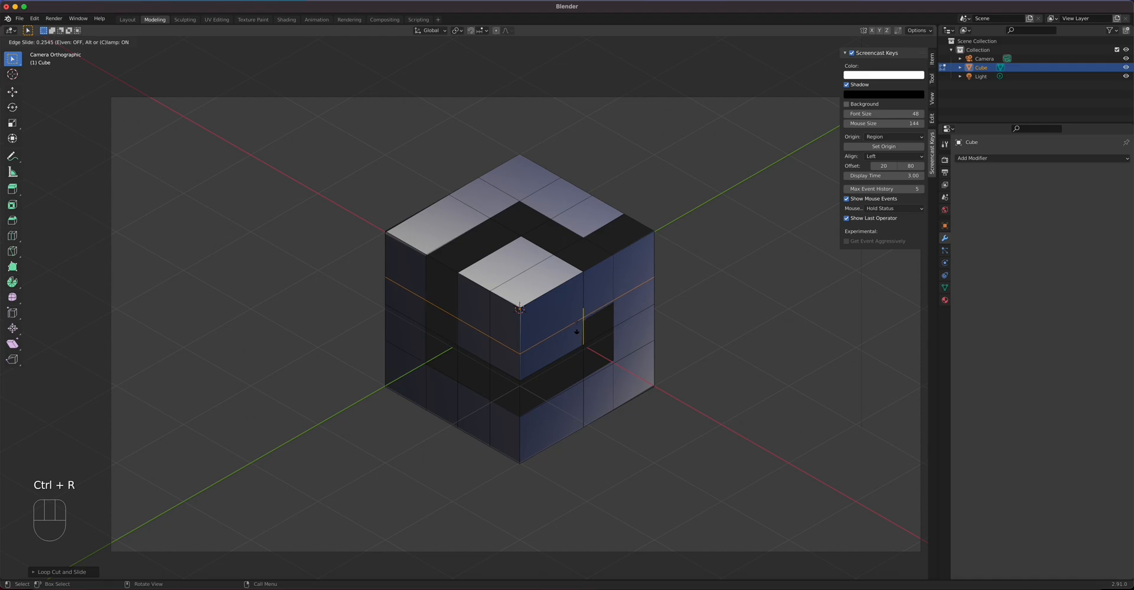
{"action": "left_click", "coordinate": [576, 333]}
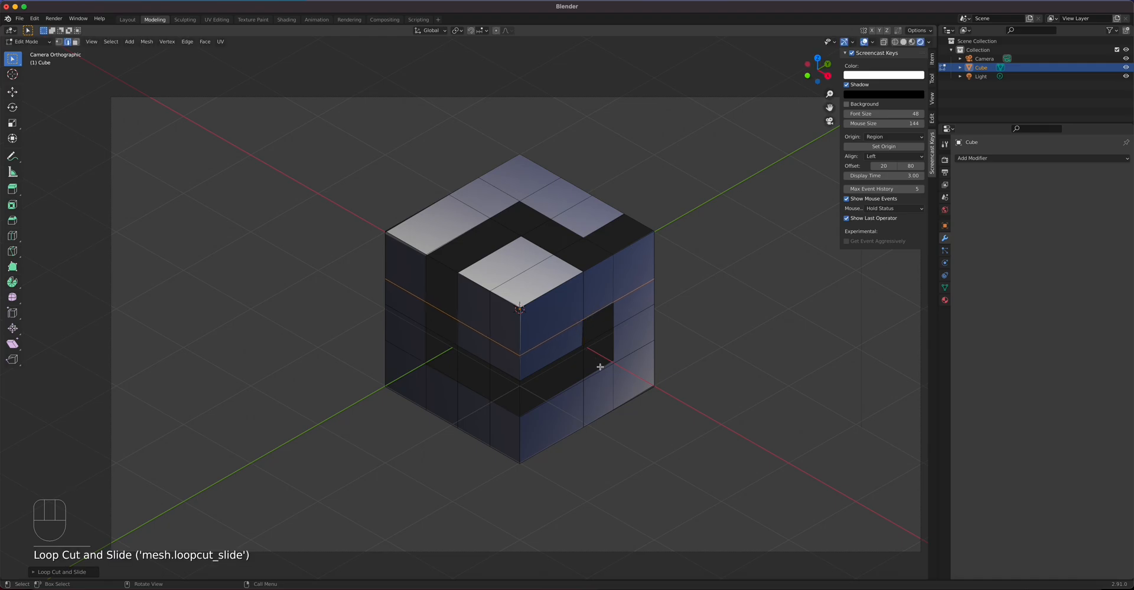
Step: In face select mode, select the G-shaped band of faces and delete them
{"action": "key", "text": "3"}
{"action": "left_click", "coordinate": [599, 331]}
{"action": "left_click", "coordinate": [536, 379], "text": "shift"}
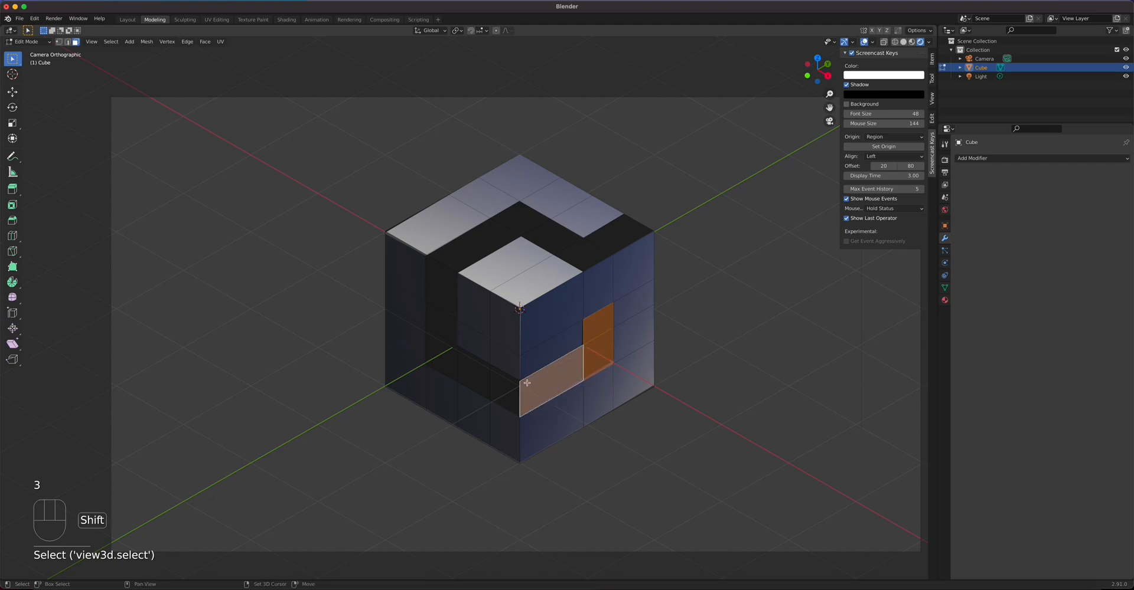
{"action": "left_click", "coordinate": [511, 387], "text": "shift"}
{"action": "left_click", "coordinate": [486, 375], "text": "shift"}
{"action": "left_click", "coordinate": [453, 353], "text": "shift"}
{"action": "left_click", "coordinate": [453, 332], "text": "shift"}
{"action": "left_click", "coordinate": [450, 298], "text": "shift"}
{"action": "left_click", "coordinate": [456, 258], "text": "shift"}
{"action": "left_click", "coordinate": [487, 236], "text": "shift"}
{"action": "left_click", "coordinate": [521, 225], "text": "shift"}
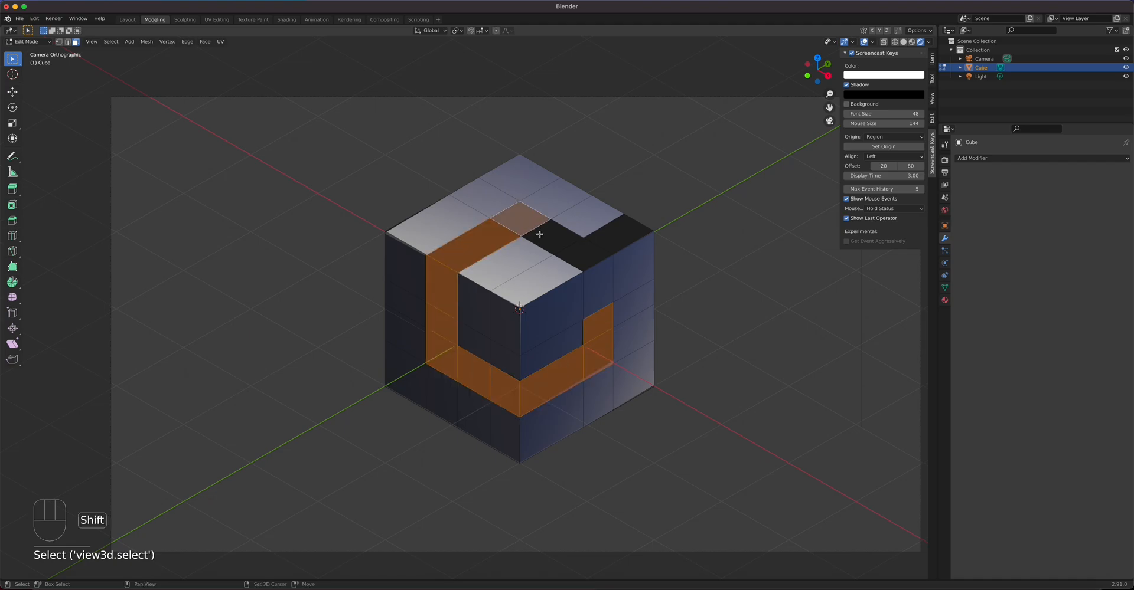
{"action": "left_click", "coordinate": [551, 238], "text": "shift"}
{"action": "left_click", "coordinate": [585, 252], "text": "shift"}
{"action": "left_click", "coordinate": [628, 236], "text": "shift"}
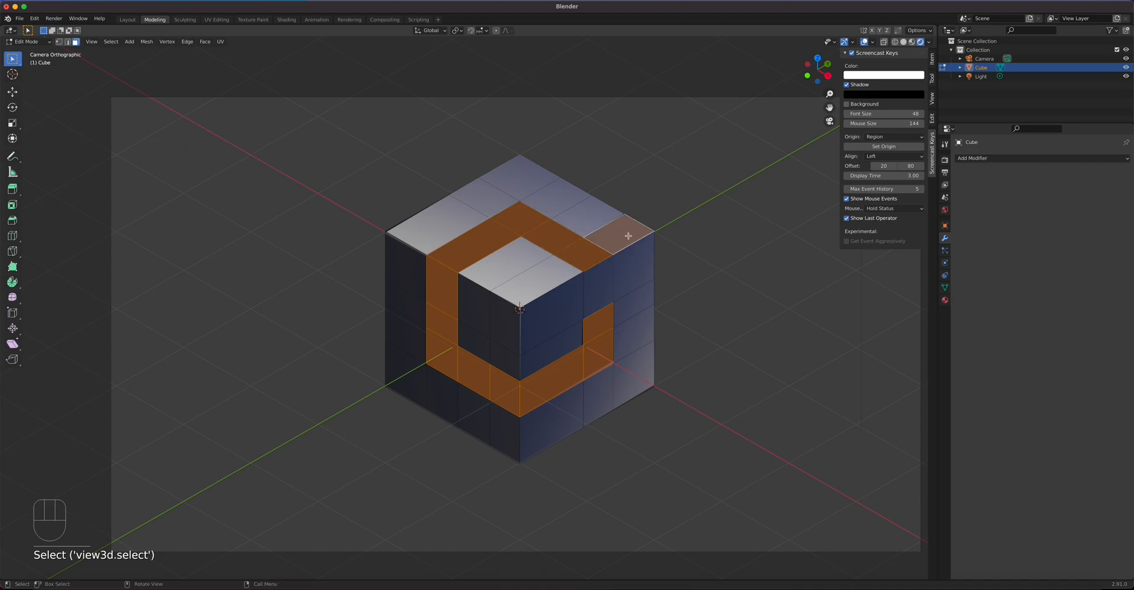
{"action": "key", "text": "x"}
{"action": "left_click", "coordinate": [629, 238]}
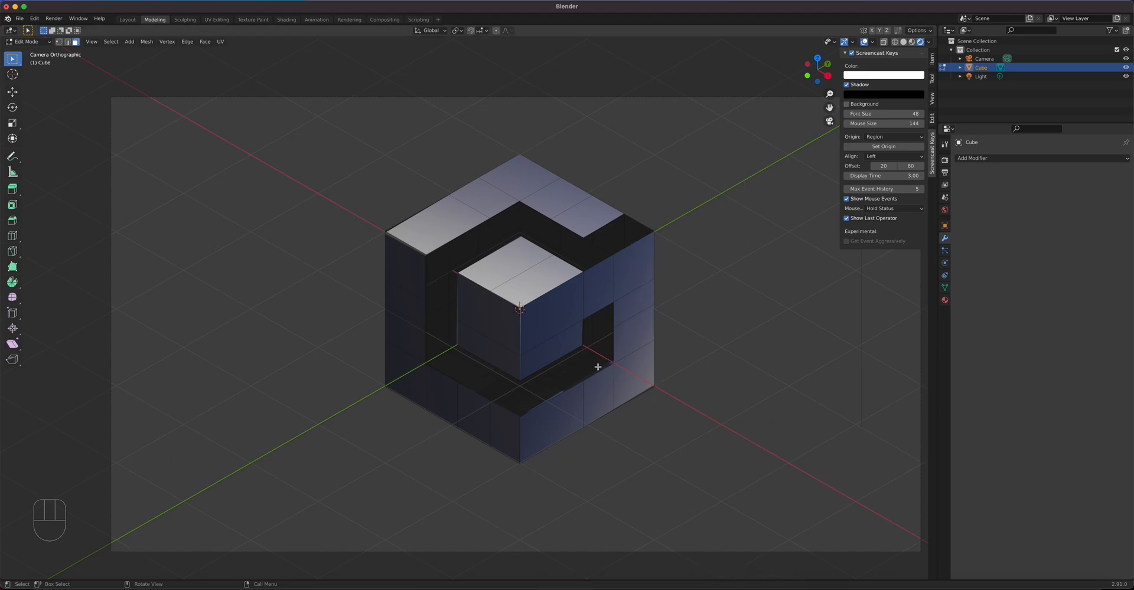
Step: Select the outer frame faces along the top, left, bottom and right of the cube
{"action": "left_click", "coordinate": [584, 214]}
{"action": "left_click", "coordinate": [555, 198], "text": "shift"}
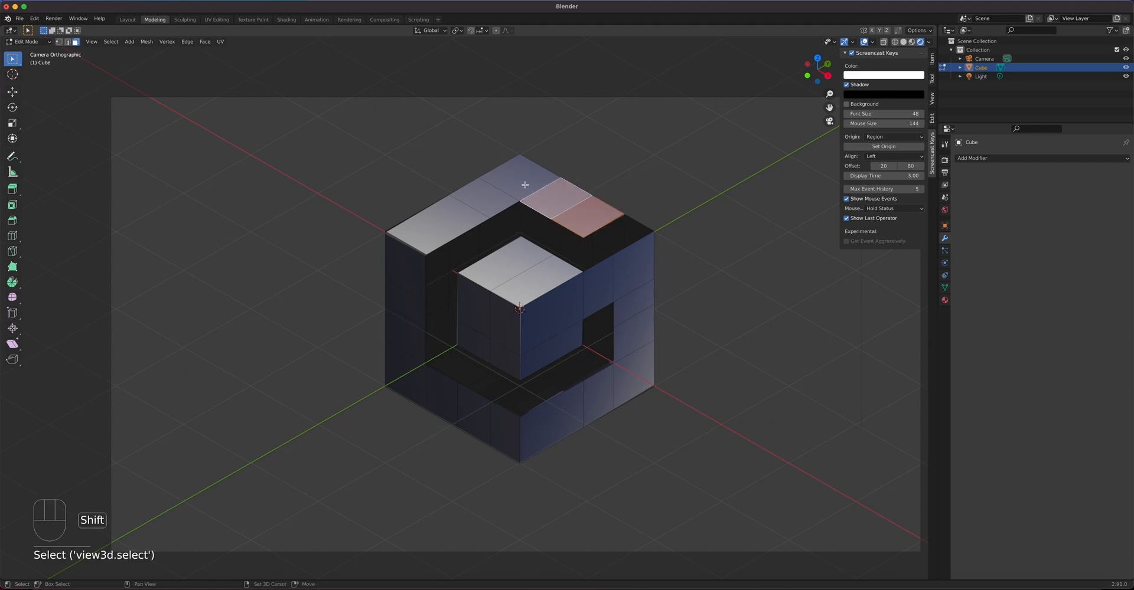
{"action": "left_click", "coordinate": [520, 178], "text": "shift"}
{"action": "left_click", "coordinate": [481, 201], "text": "shift"}
{"action": "left_click", "coordinate": [446, 227], "text": "shift"}
{"action": "left_click", "coordinate": [408, 276], "text": "shift"}
{"action": "left_click", "coordinate": [408, 301], "text": "shift"}
{"action": "left_click", "coordinate": [405, 335], "text": "shift"}
{"action": "left_click", "coordinate": [407, 374], "text": "shift"}
{"action": "left_click", "coordinate": [443, 394], "text": "shift"}
{"action": "left_click", "coordinate": [472, 409], "text": "shift"}
{"action": "left_click", "coordinate": [509, 429], "text": "shift"}
{"action": "left_click", "coordinate": [536, 432], "text": "shift"}
{"action": "left_click", "coordinate": [558, 435], "text": "shift"}
{"action": "left_click", "coordinate": [599, 397], "text": "shift"}
{"action": "left_click", "coordinate": [630, 387], "text": "shift"}
{"action": "left_click", "coordinate": [630, 328], "text": "shift"}
{"action": "left_click", "coordinate": [628, 303], "text": "shift"}
{"action": "left_click", "coordinate": [628, 274], "text": "shift"}
{"action": "left_click", "coordinate": [598, 279], "text": "shift"}
Step: Add the inner cube's faces, then invert the selection to the G groove faces with Ctrl+I
{"action": "left_click", "coordinate": [556, 308], "text": "shift"}
{"action": "left_click", "coordinate": [548, 345], "text": "shift"}
{"action": "left_click", "coordinate": [506, 359], "text": "shift"}
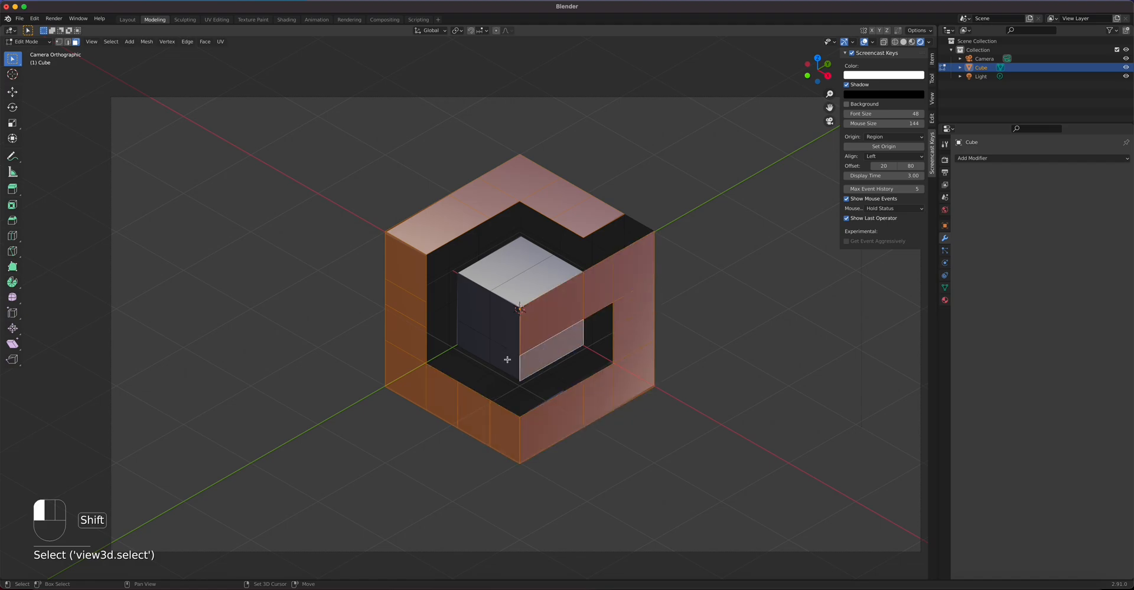
{"action": "left_click", "coordinate": [483, 318], "text": "shift"}
{"action": "left_click", "coordinate": [472, 341], "text": "shift"}
{"action": "left_click", "coordinate": [505, 266], "text": "shift"}
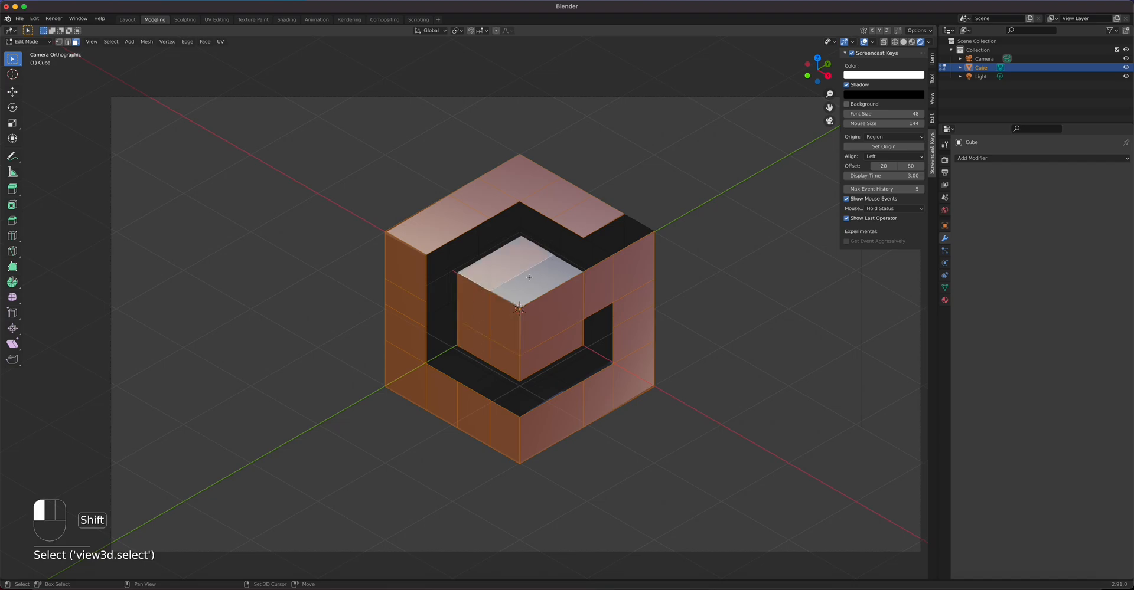
{"action": "left_click", "coordinate": [529, 277], "text": "shift"}
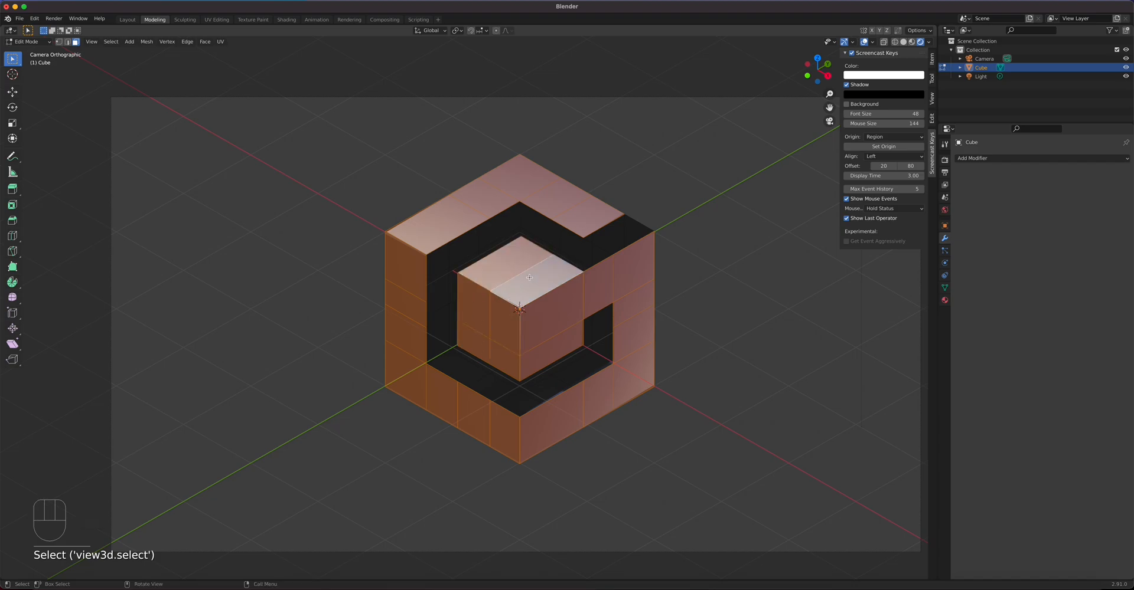
{"action": "key", "text": "ctrl+i"}
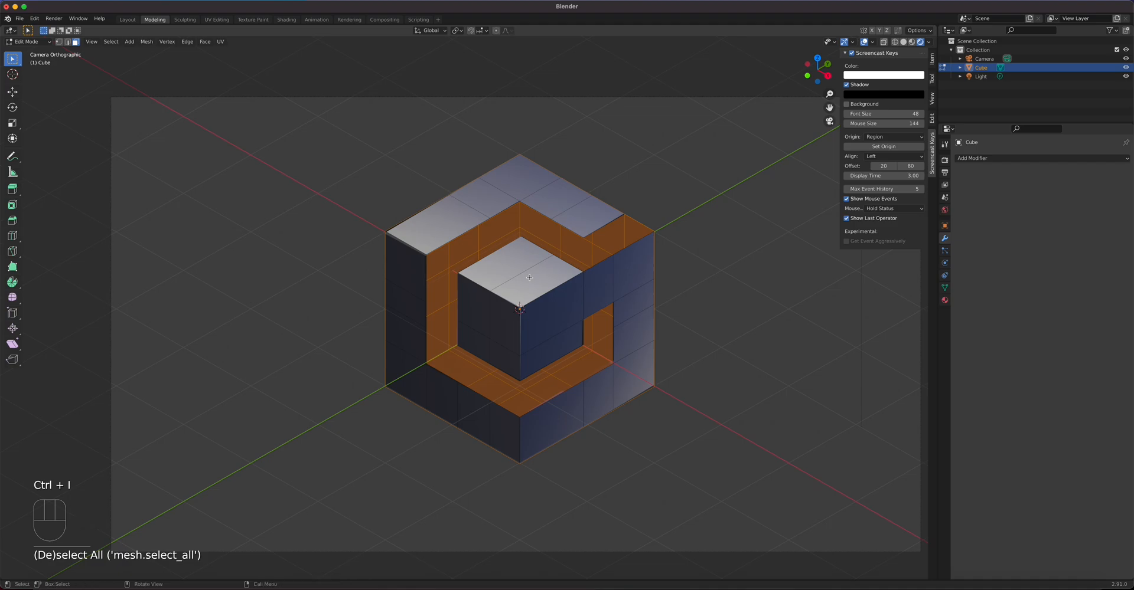
Step: Delete the G groove faces, return to Object Mode, and move to the Shading workspace
{"action": "key", "text": "x"}
{"action": "left_click", "coordinate": [530, 280]}
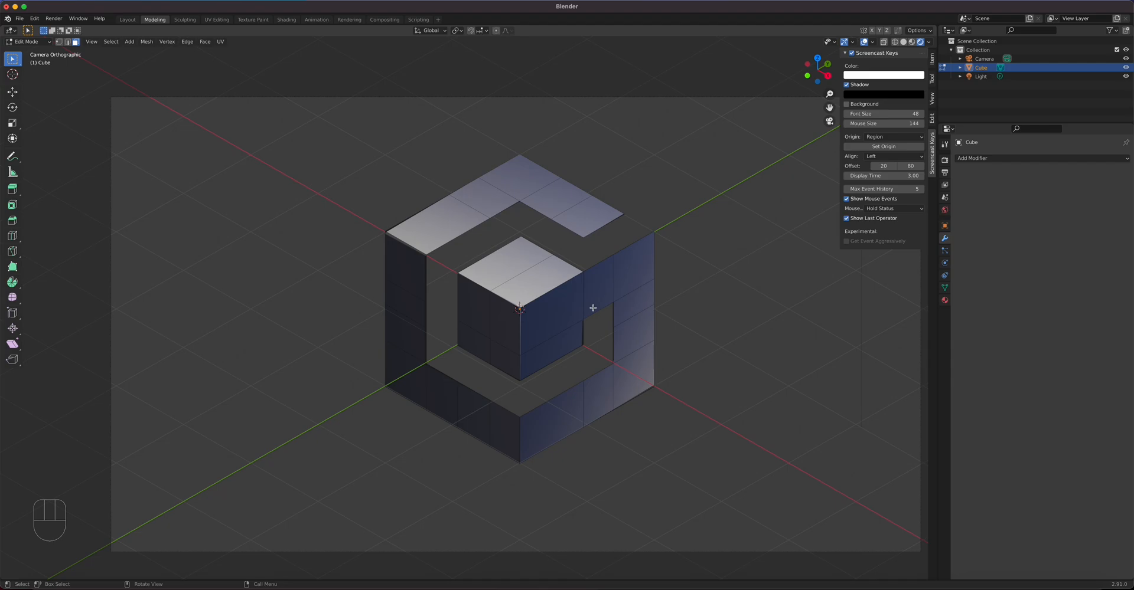
{"action": "left_click", "coordinate": [216, 20]}
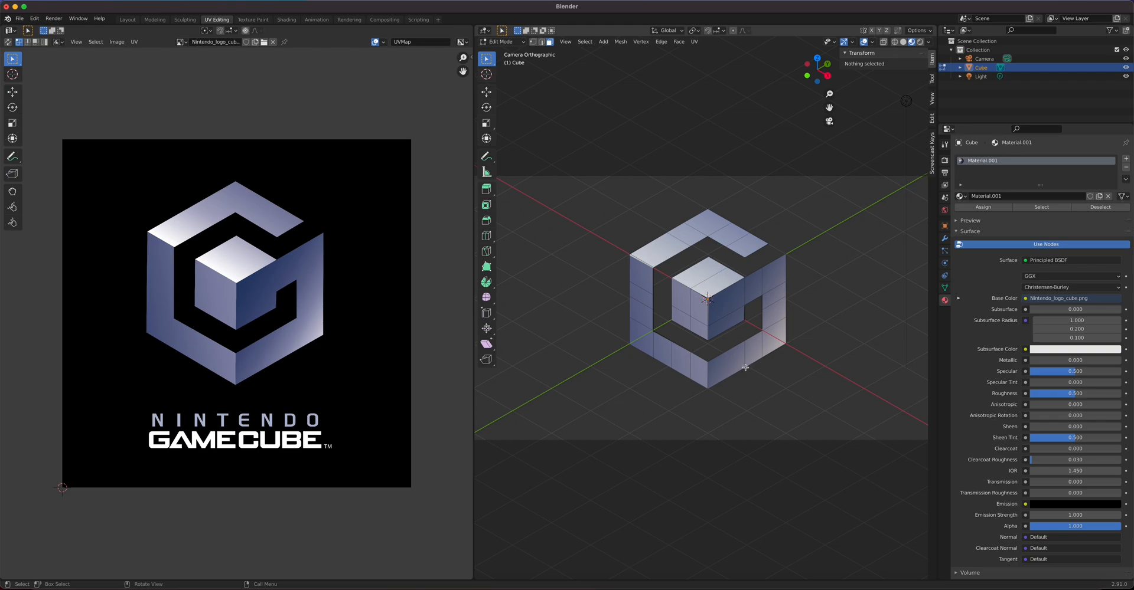
{"action": "key", "text": "Tab"}
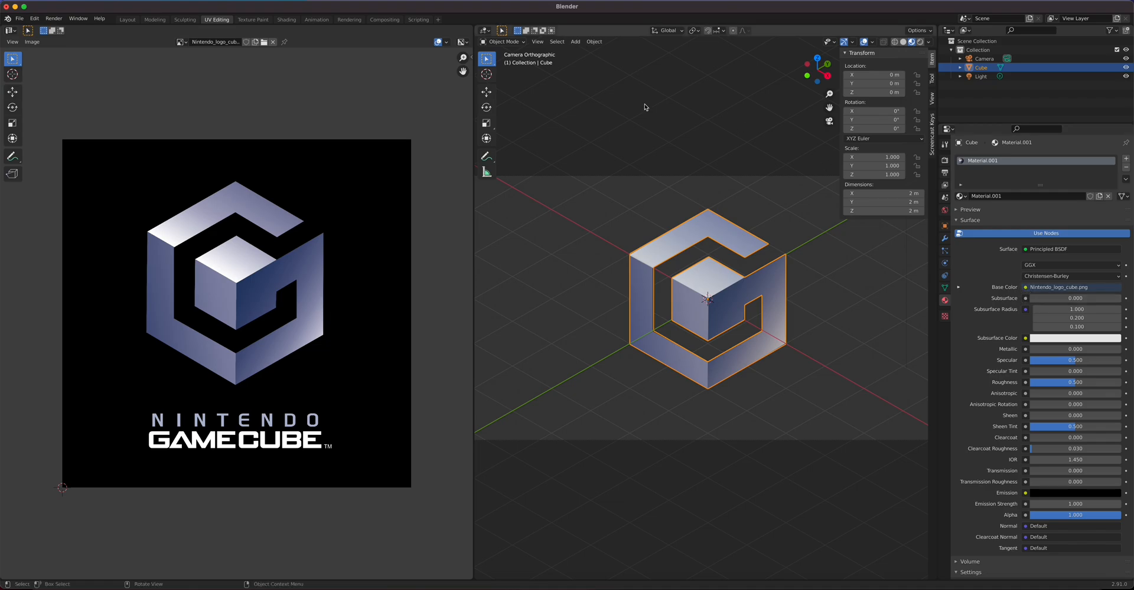
{"action": "left_click", "coordinate": [286, 19]}
Step: Delete the logo image texture node and show Nintendo_logo_cube.png in the UV editor
{"action": "left_click", "coordinate": [377, 430]}
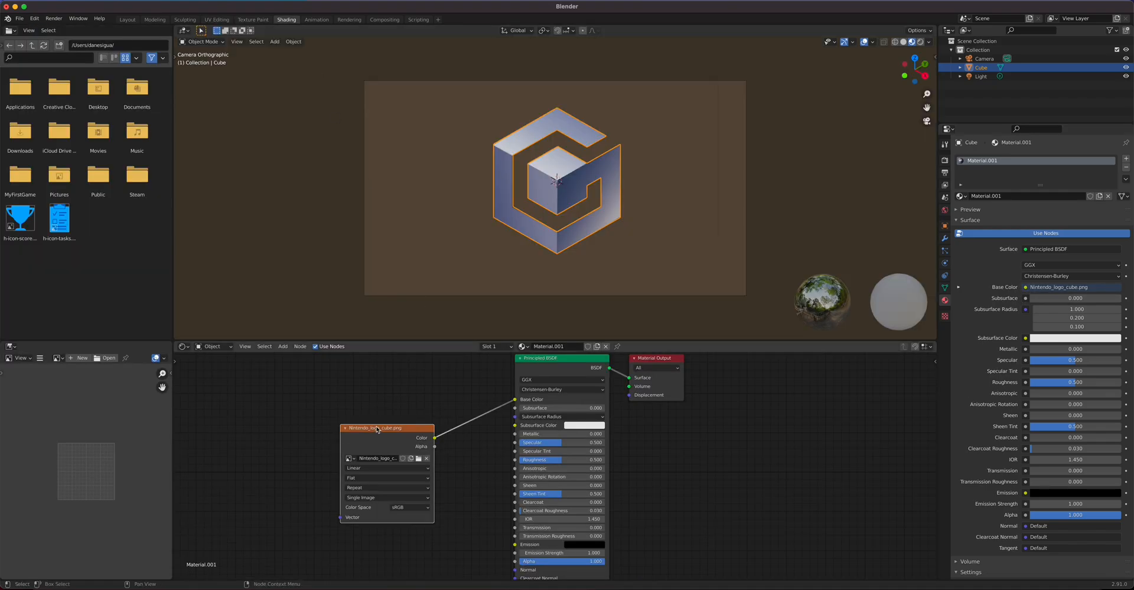
{"action": "key", "text": "x"}
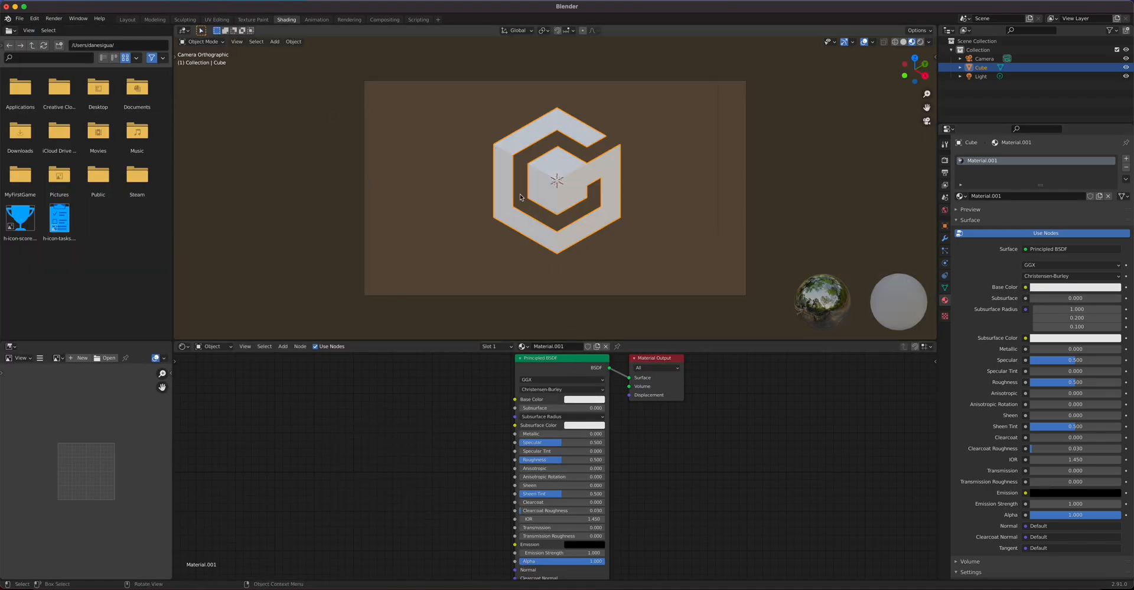
{"action": "left_click", "coordinate": [217, 19]}
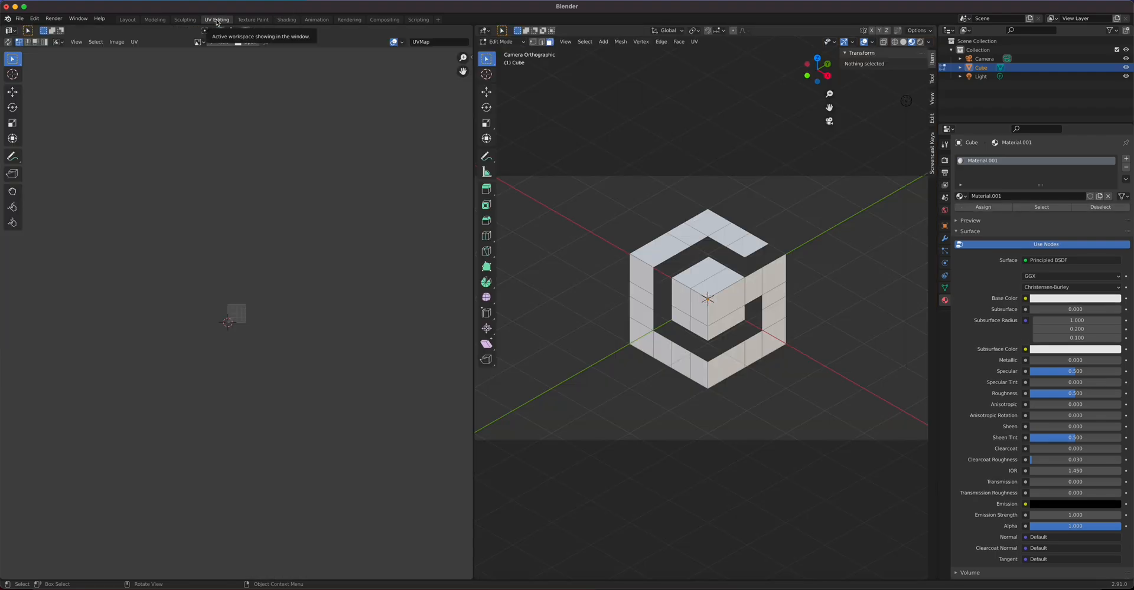
{"action": "left_click", "coordinate": [196, 43]}
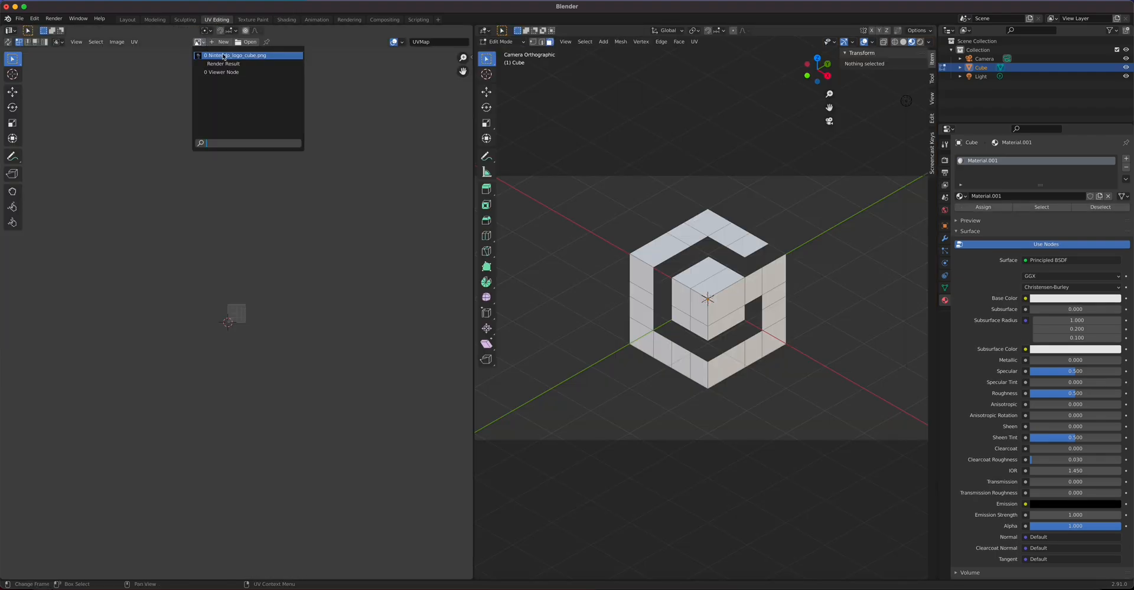
{"action": "left_click", "coordinate": [224, 55]}
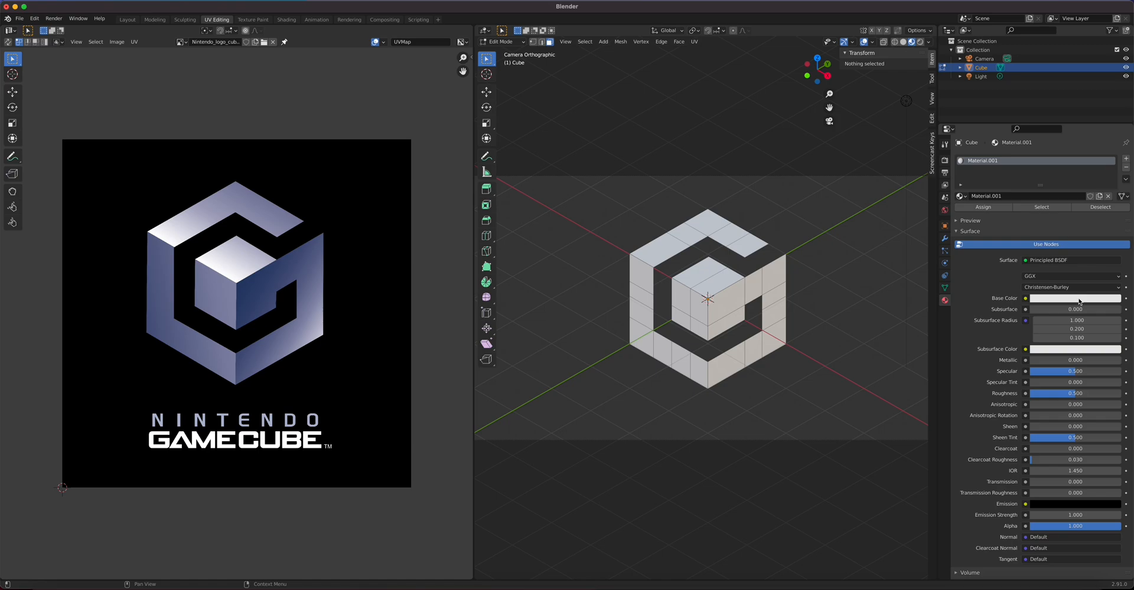
Step: Set the Base Color to the logo's blue with the eyedropper and preview in Rendered shading
{"action": "left_click", "coordinate": [1079, 300]}
{"action": "left_click", "coordinate": [1110, 259]}
{"action": "left_click", "coordinate": [243, 287]}
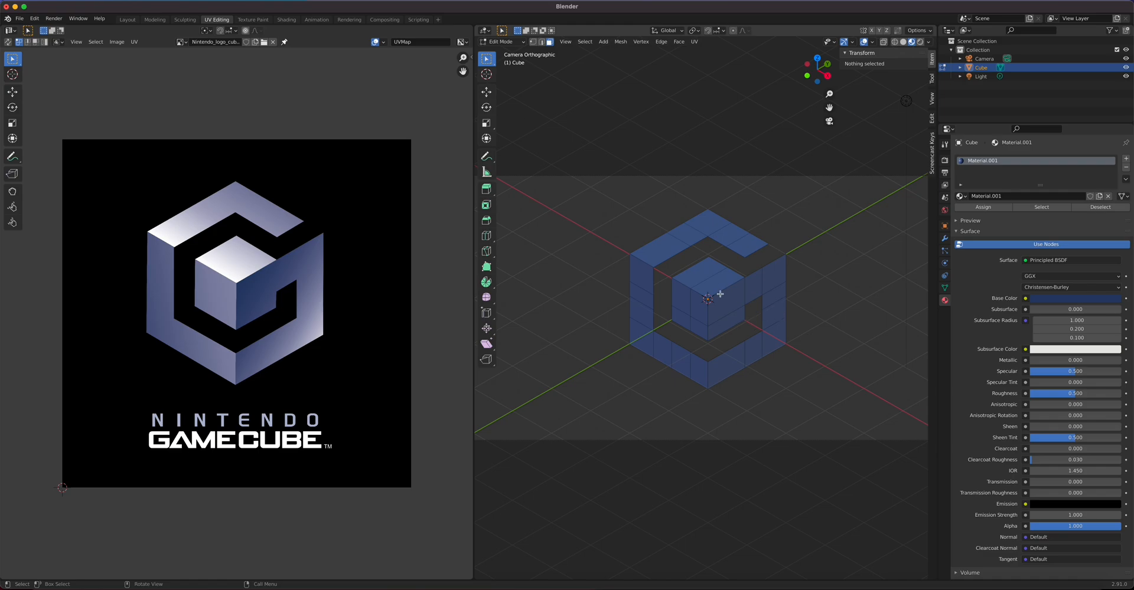
{"action": "left_click", "coordinate": [920, 42]}
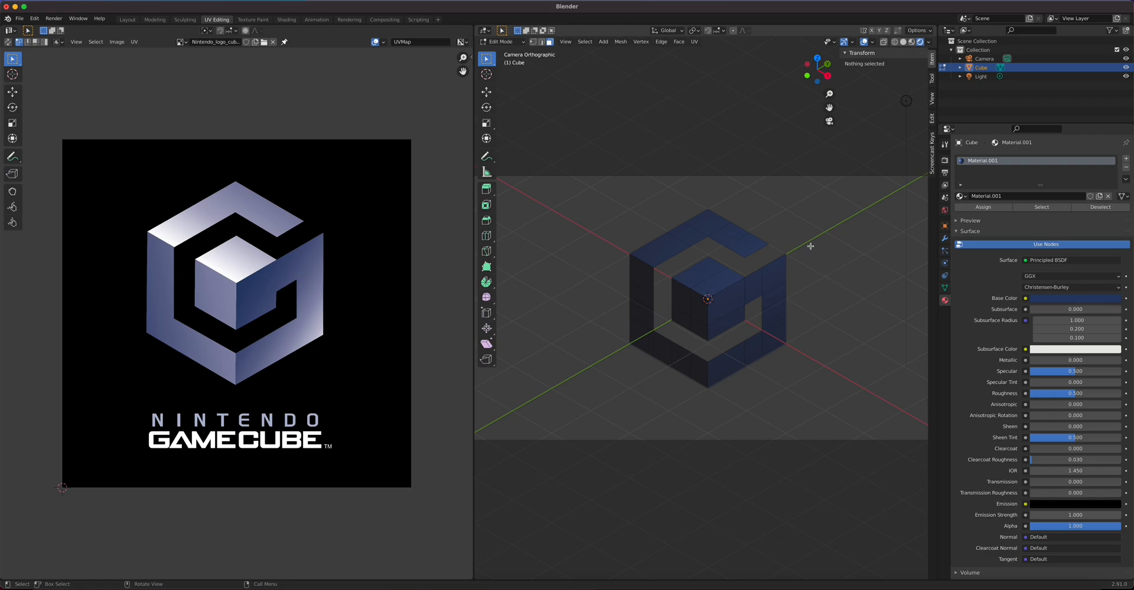
Step: Set the World background colour to black by dragging its value to 0, then select the Light
{"action": "left_click", "coordinate": [945, 211]}
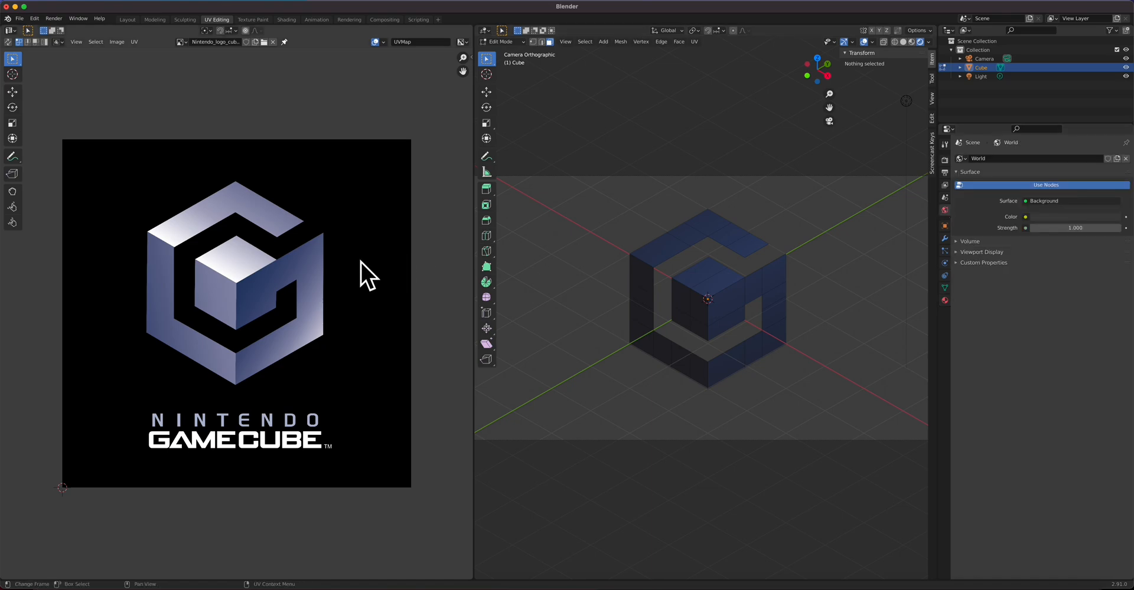
{"action": "left_click", "coordinate": [1061, 220]}
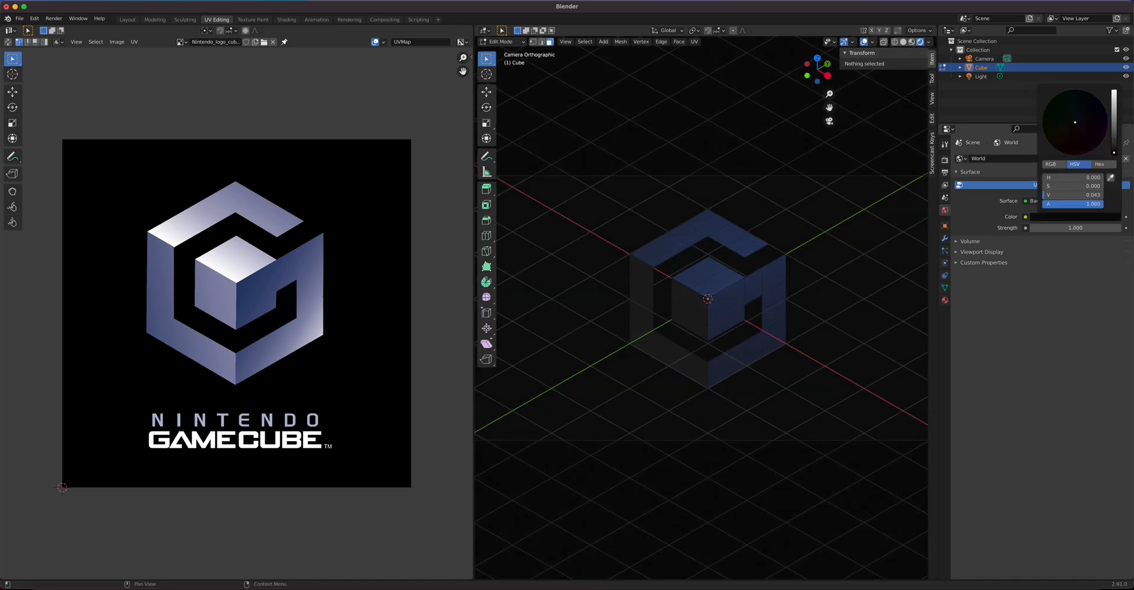
{"action": "left_click_drag", "start_coordinate": [1113, 152], "coordinate": [1112, 159]}
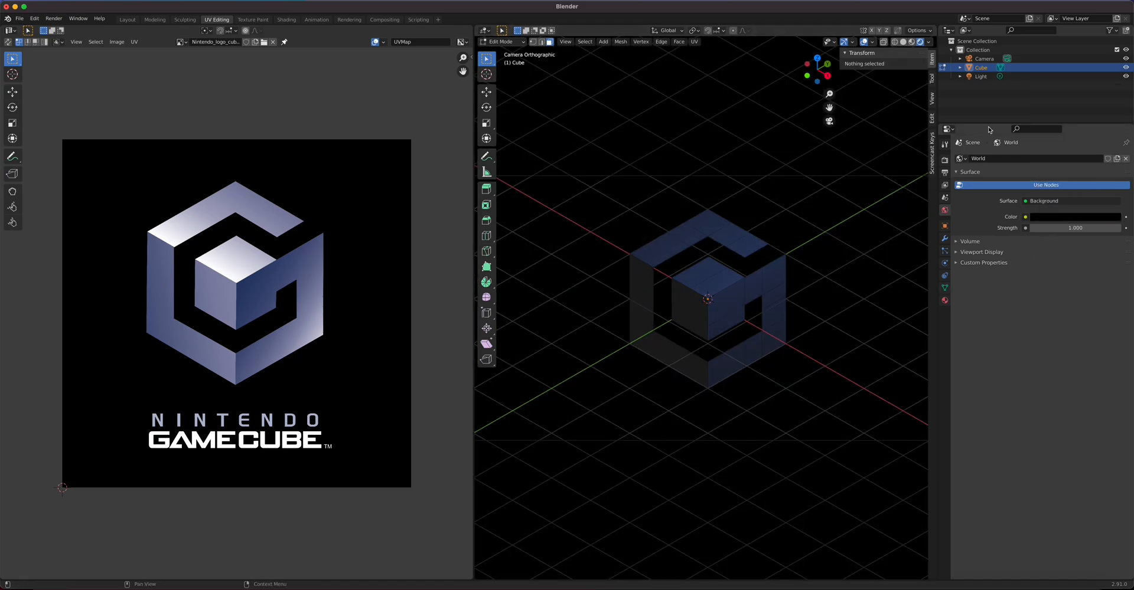
{"action": "left_click", "coordinate": [980, 76]}
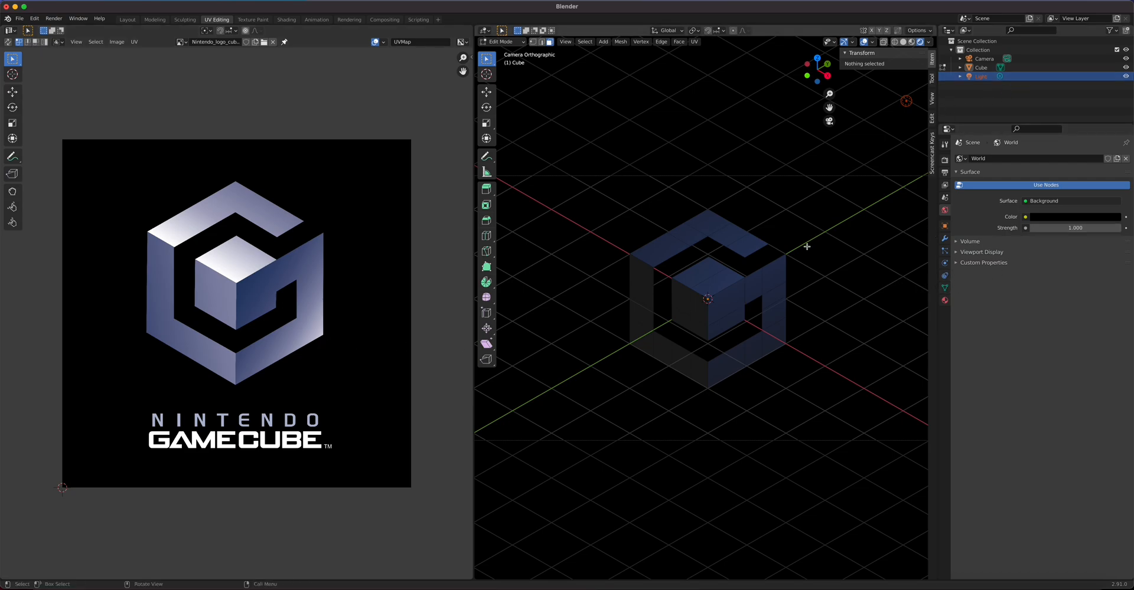
Step: Back in Object Mode, select the Light and move it close to the cube in top view
{"action": "key", "text": "Tab"}
{"action": "left_click", "coordinate": [1018, 78]}
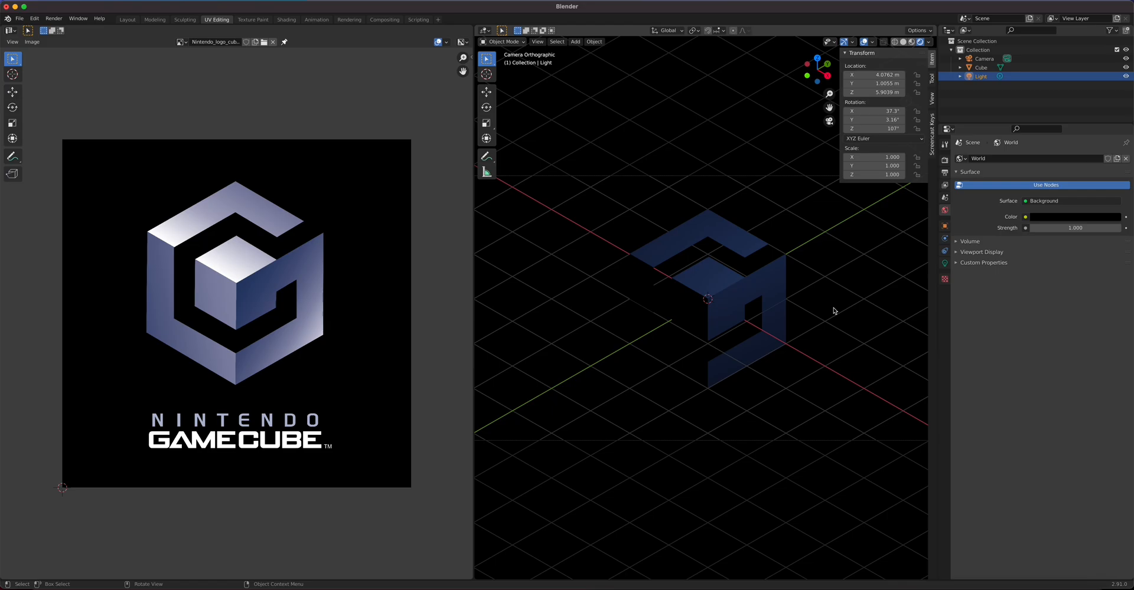
{"action": "key", "text": "KP_7"}
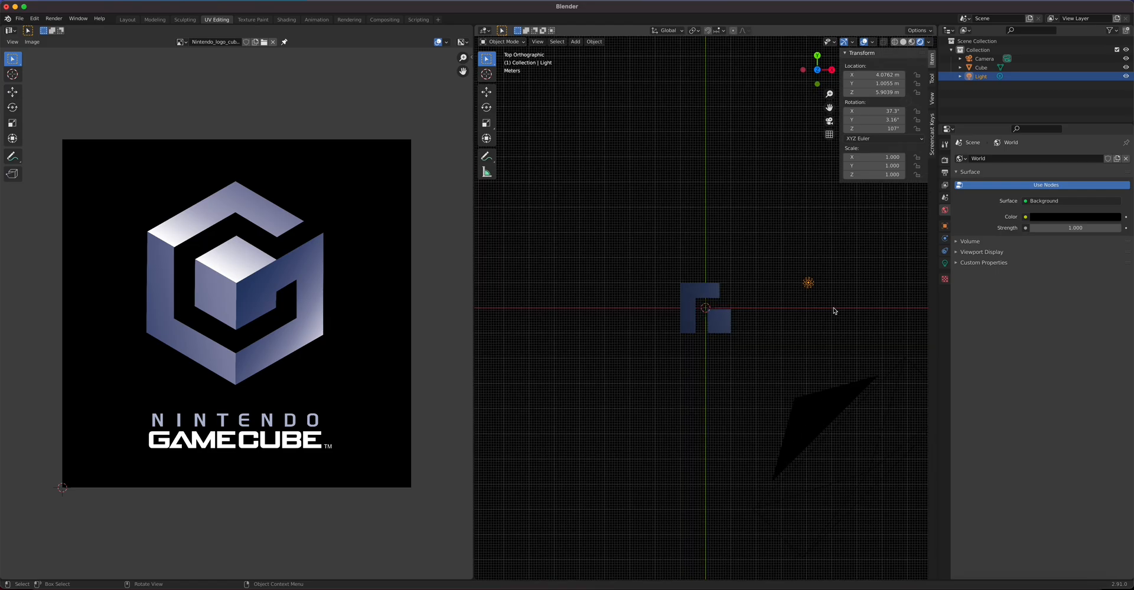
{"action": "middle_click_drag", "start_coordinate": [778, 366], "coordinate": [732, 342]}
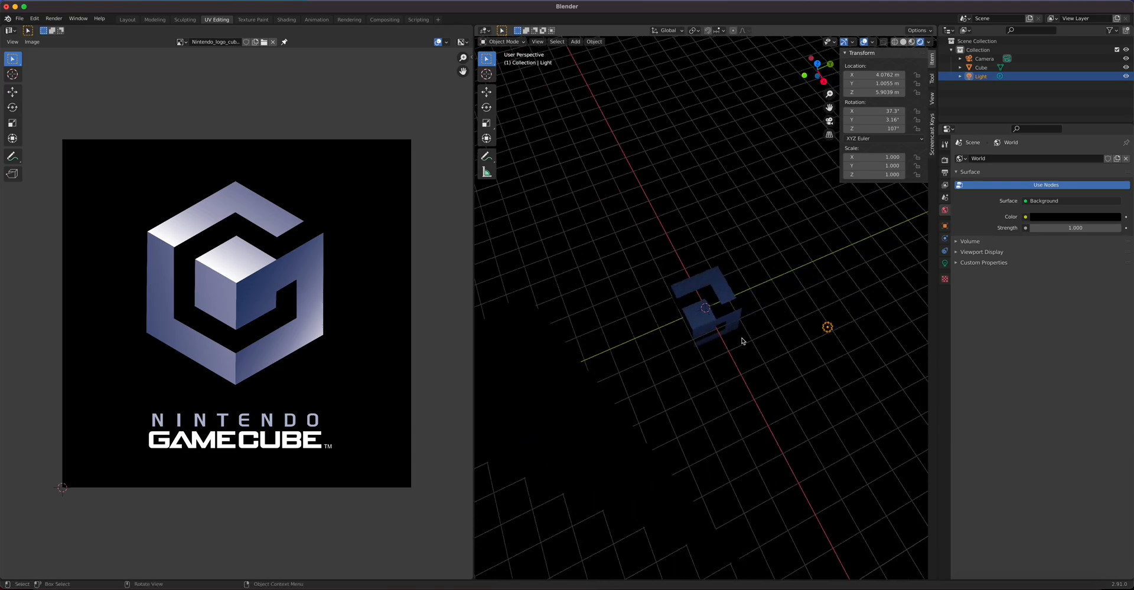
{"action": "key", "text": "KP_7"}
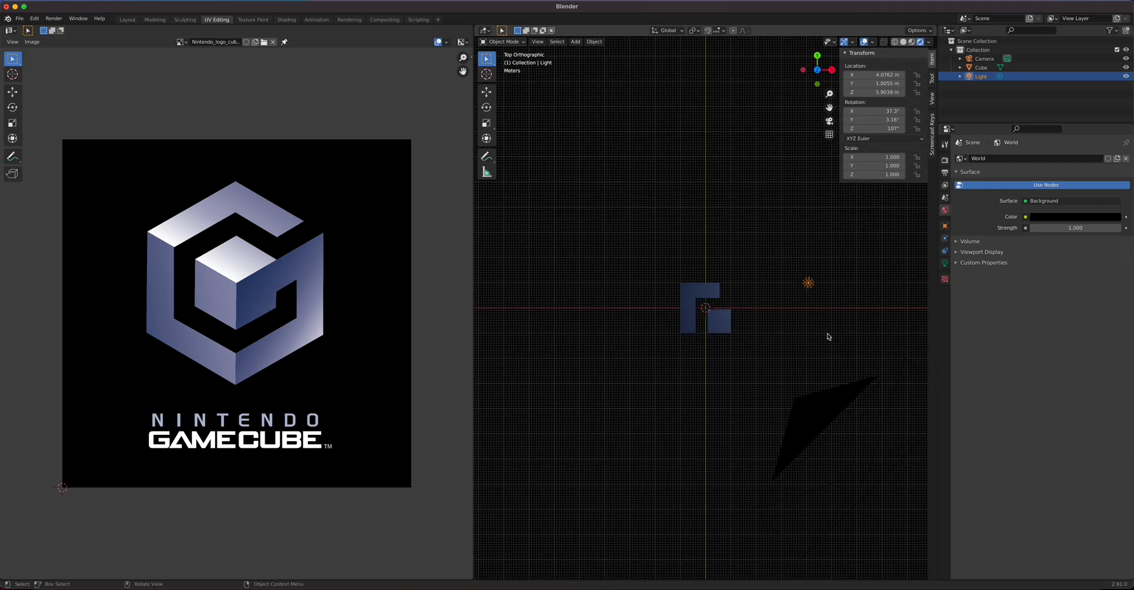
{"action": "key", "text": "g"}
{"action": "left_click", "coordinate": [753, 327]}
Step: Lower the Light along Z, then slide it along Y and X beside the cube
{"action": "middle_click_drag", "start_coordinate": [696, 464], "coordinate": [654, 341]}
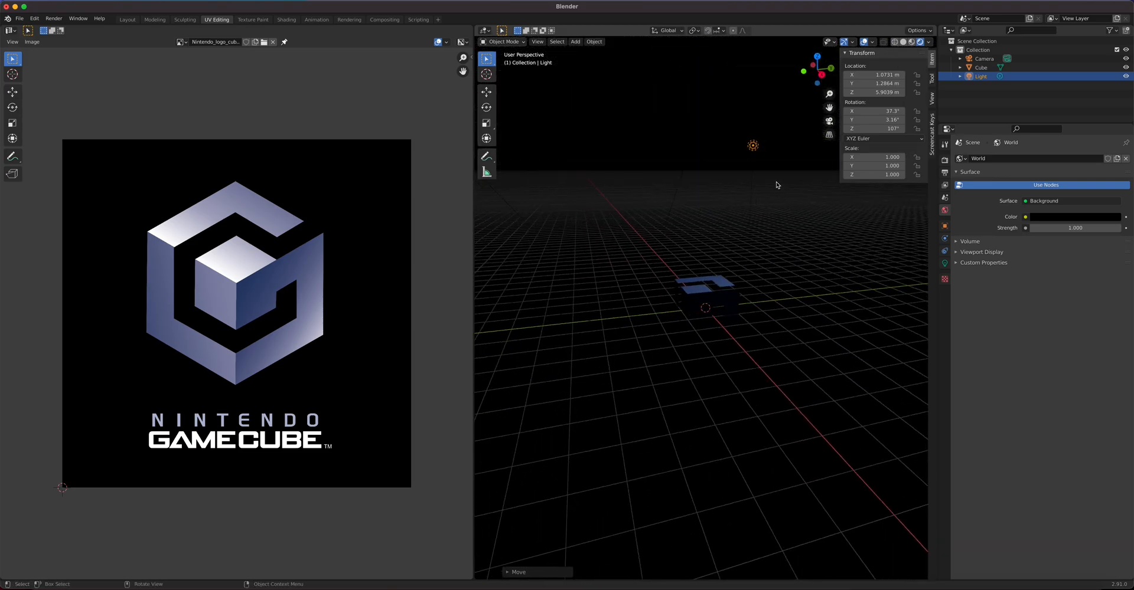
{"action": "key", "text": "g"}
{"action": "key", "text": "z"}
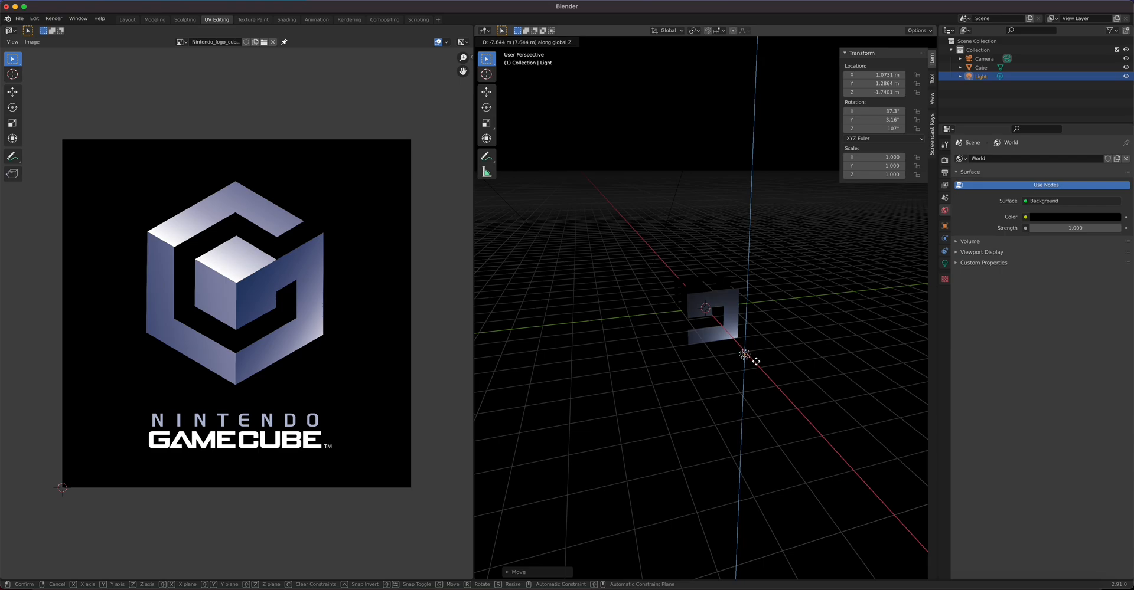
{"action": "left_click", "coordinate": [755, 362]}
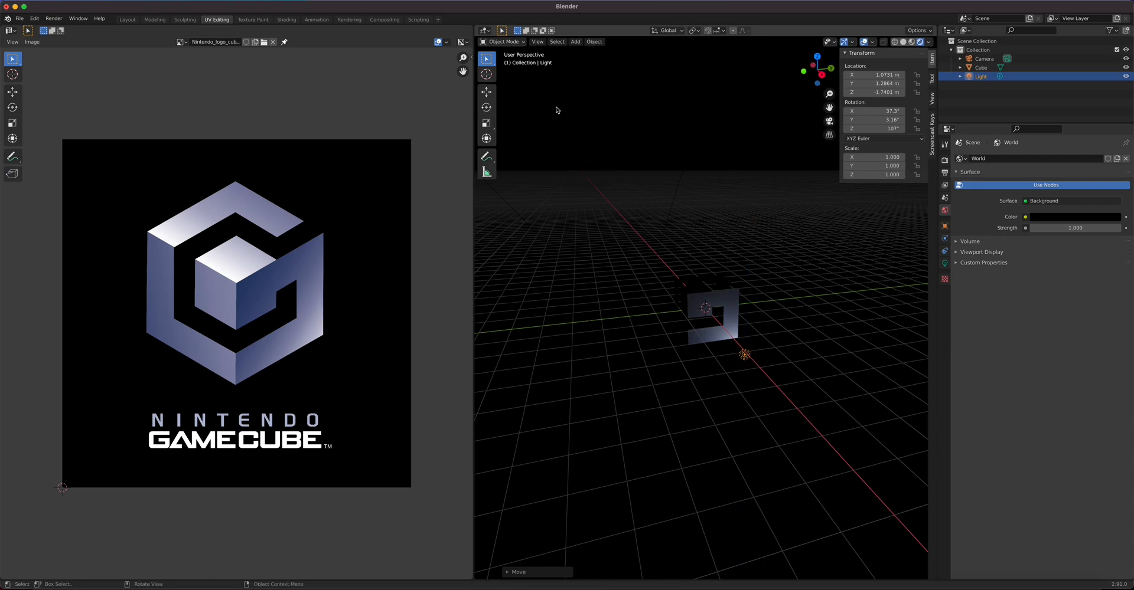
{"action": "left_click", "coordinate": [486, 95]}
{"action": "left_click_drag", "start_coordinate": [773, 351], "coordinate": [777, 374]}
{"action": "middle_click_drag", "start_coordinate": [742, 388], "coordinate": [762, 398]}
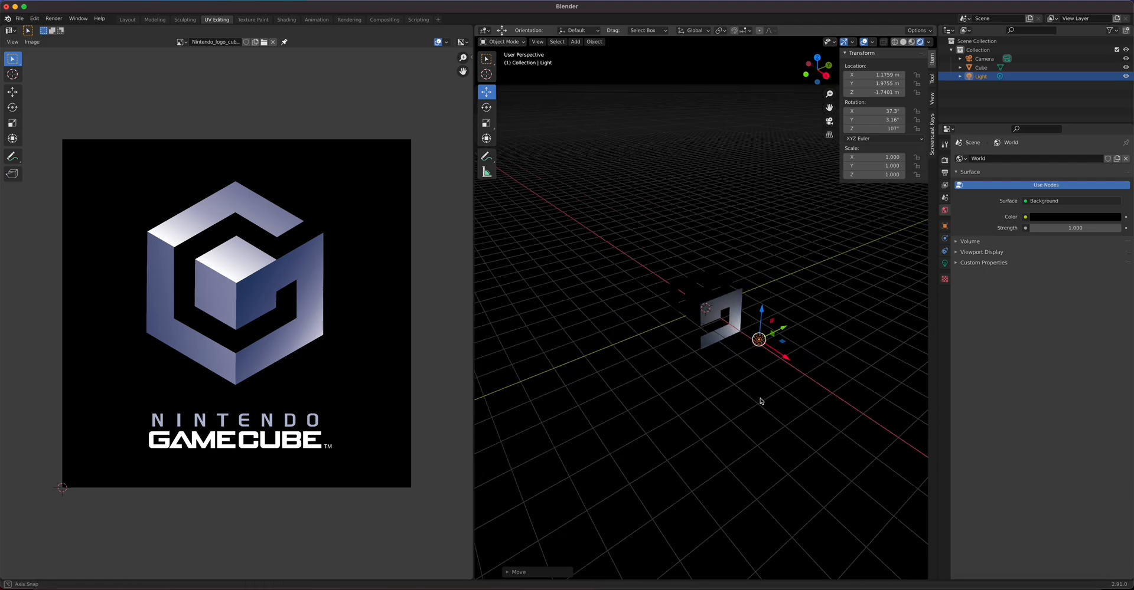
{"action": "left_click_drag", "start_coordinate": [791, 362], "coordinate": [811, 381]}
{"action": "middle_click_drag", "start_coordinate": [731, 382], "coordinate": [806, 360]}
{"action": "left_click_drag", "start_coordinate": [814, 372], "coordinate": [800, 365]}
Step: Set the Light's power to 500 W, then down to 250 W, and check its colour
{"action": "left_click", "coordinate": [944, 263]}
{"action": "left_click", "coordinate": [1065, 216]}
{"action": "type", "text": "5"}
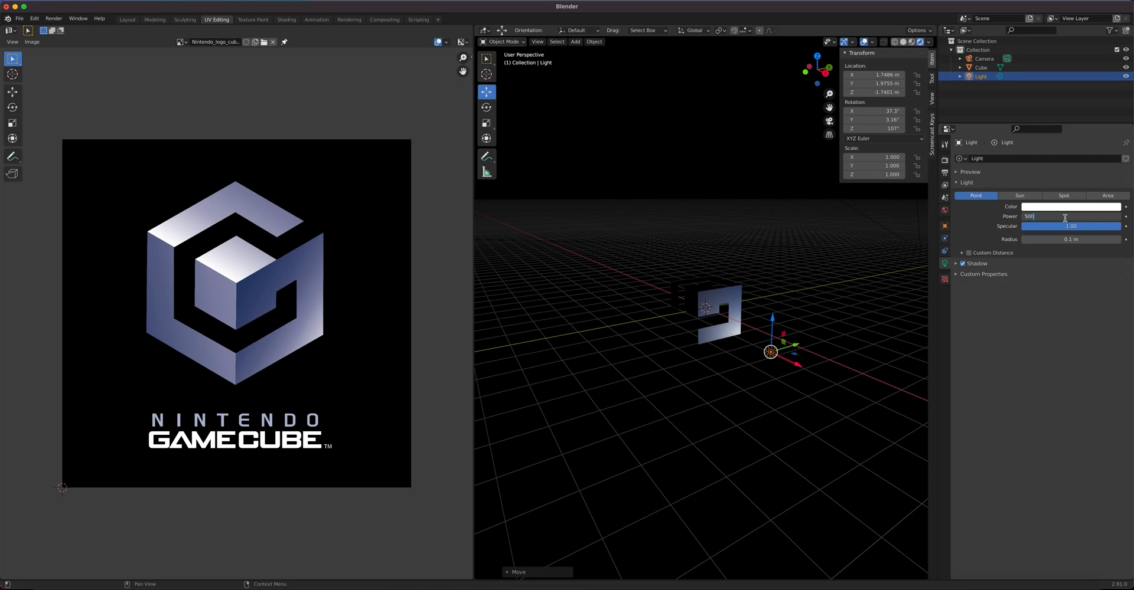
{"action": "type", "text": "00"}
{"action": "key", "text": "Return"}
{"action": "left_click", "coordinate": [1065, 216]}
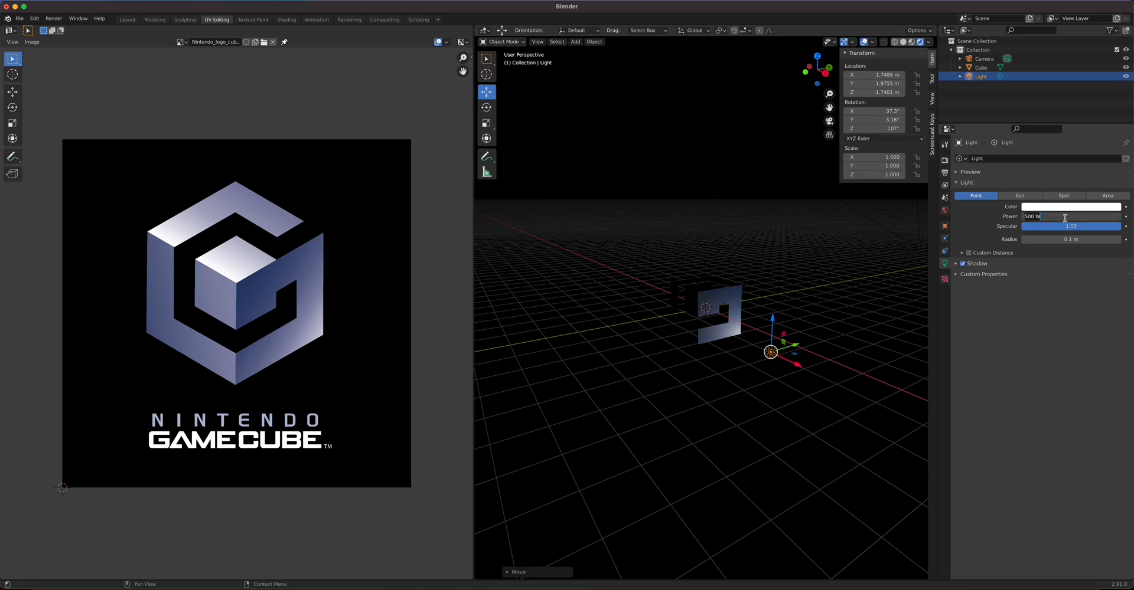
{"action": "type", "text": "250"}
{"action": "key", "text": "Return"}
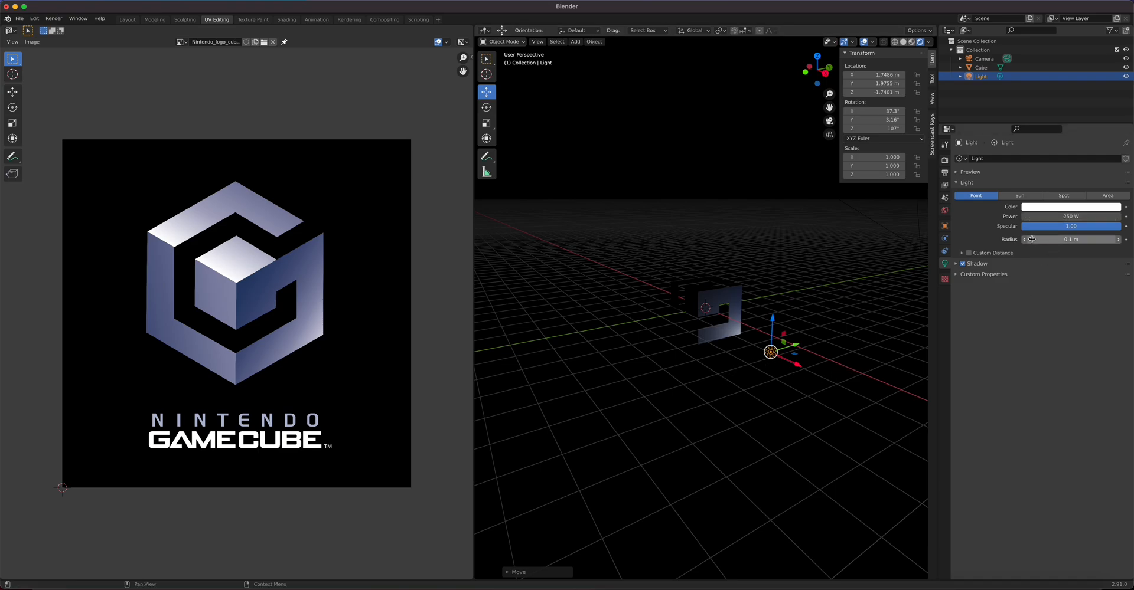
{"action": "left_click", "coordinate": [1069, 206]}
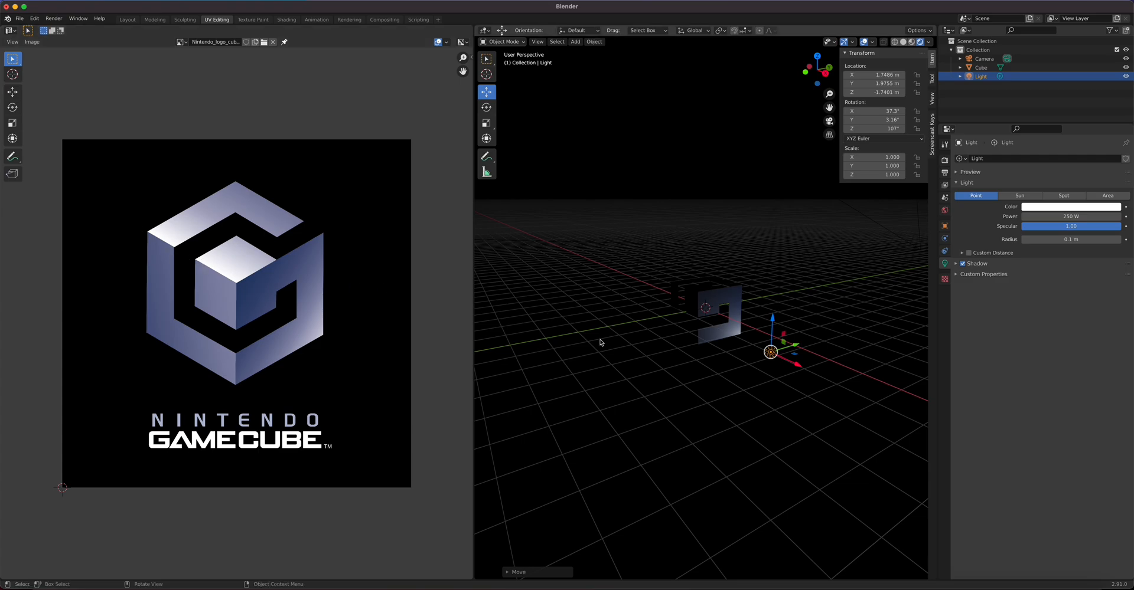
Step: Duplicate the Light as Light.001 and place it near the logo's lower-left corner in top view
{"action": "key", "text": "shift+d"}
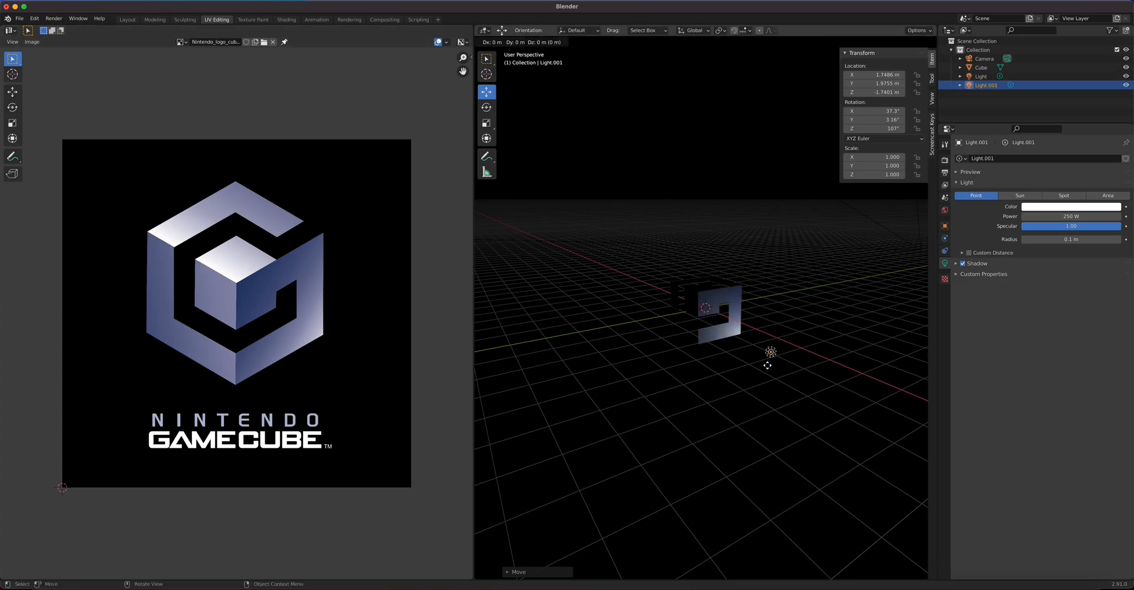
{"action": "left_click", "coordinate": [767, 365]}
{"action": "left_click_drag", "start_coordinate": [776, 326], "coordinate": [775, 226]}
{"action": "middle_click_drag", "start_coordinate": [778, 331], "coordinate": [749, 419]}
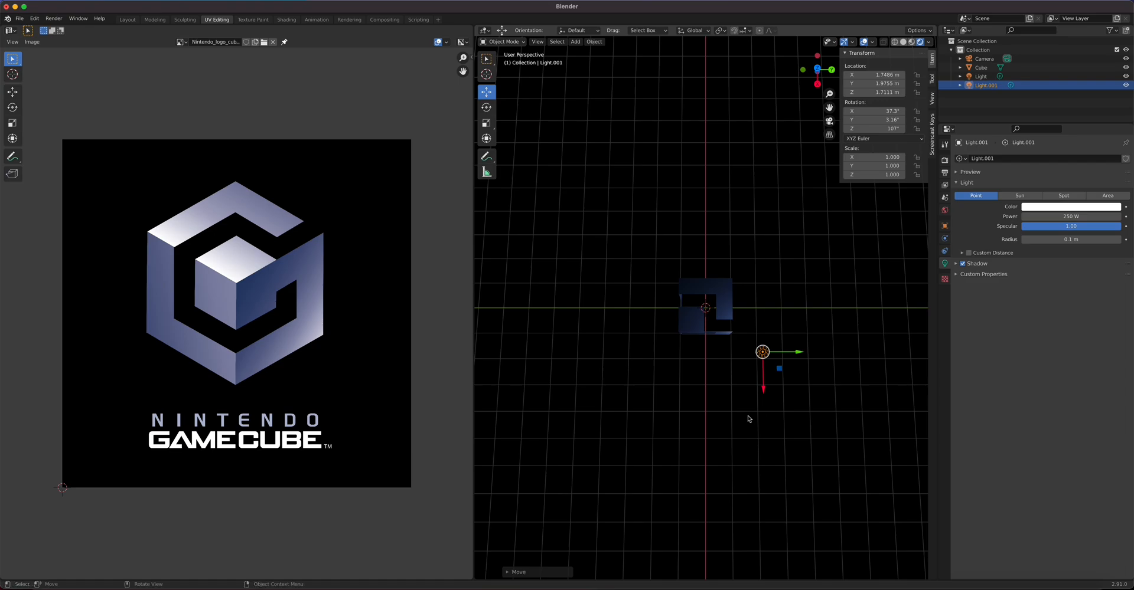
{"action": "key", "text": "KP_7"}
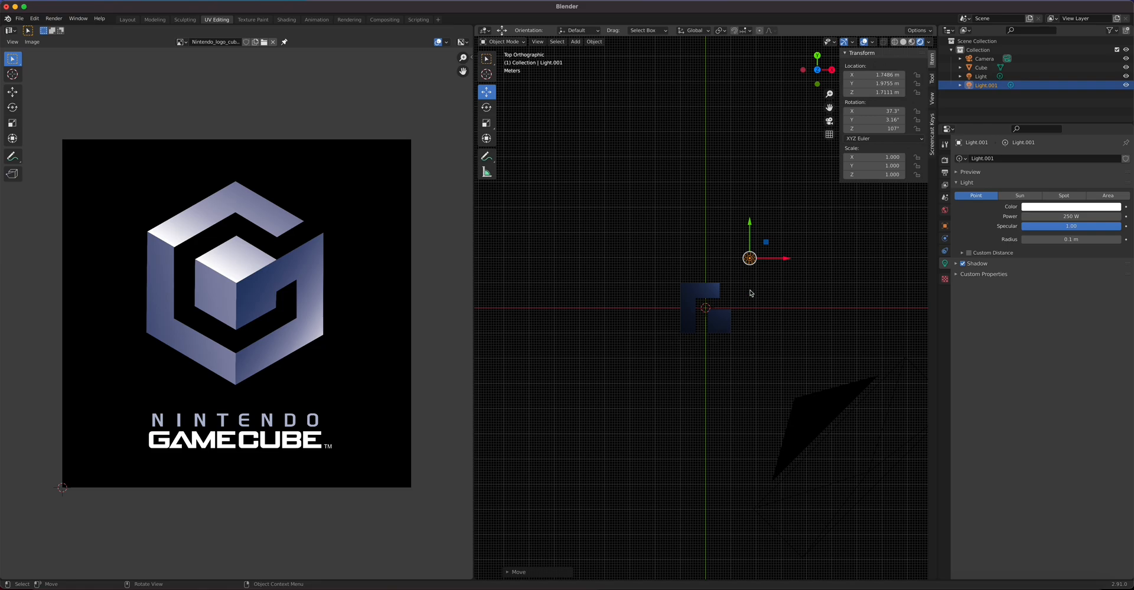
{"action": "key", "text": "g"}
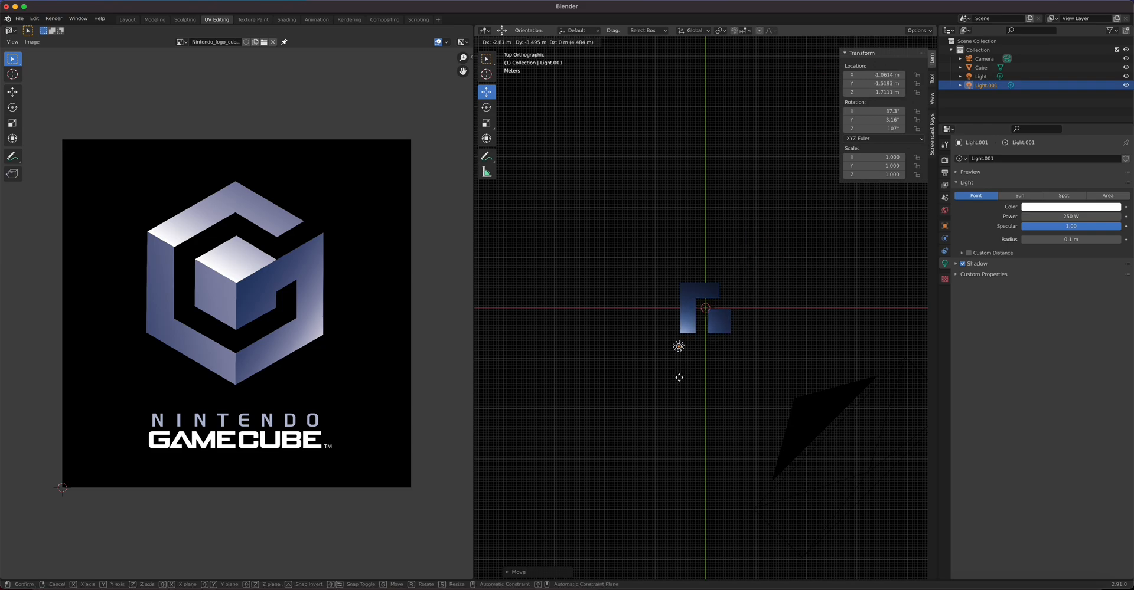
{"action": "left_click", "coordinate": [679, 370]}
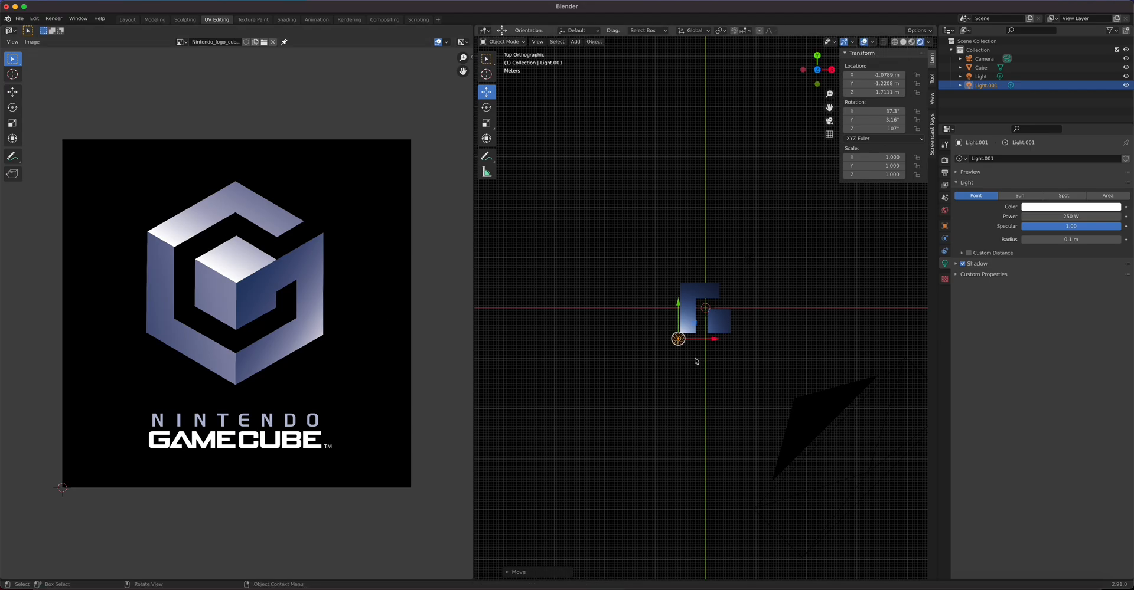
{"action": "scroll", "coordinate": [696, 362], "scroll_direction": "up", "scroll_amount": 4}
Step: Copy Light.001 along X as Light.002 below the small square, then raise both and shift them along Y
{"action": "key", "text": "shift+d"}
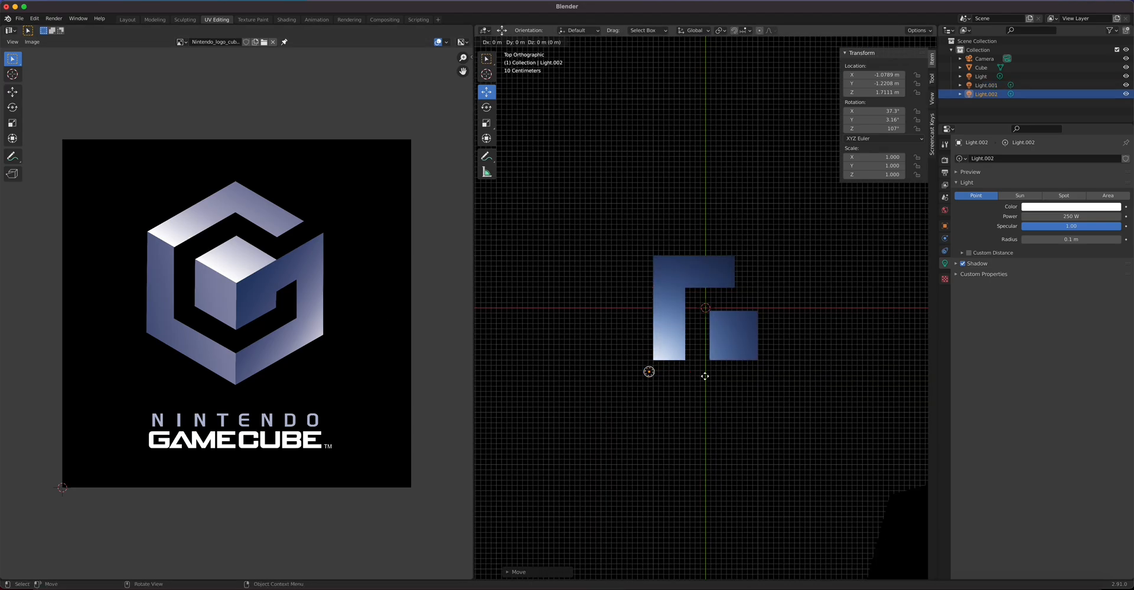
{"action": "key", "text": "x"}
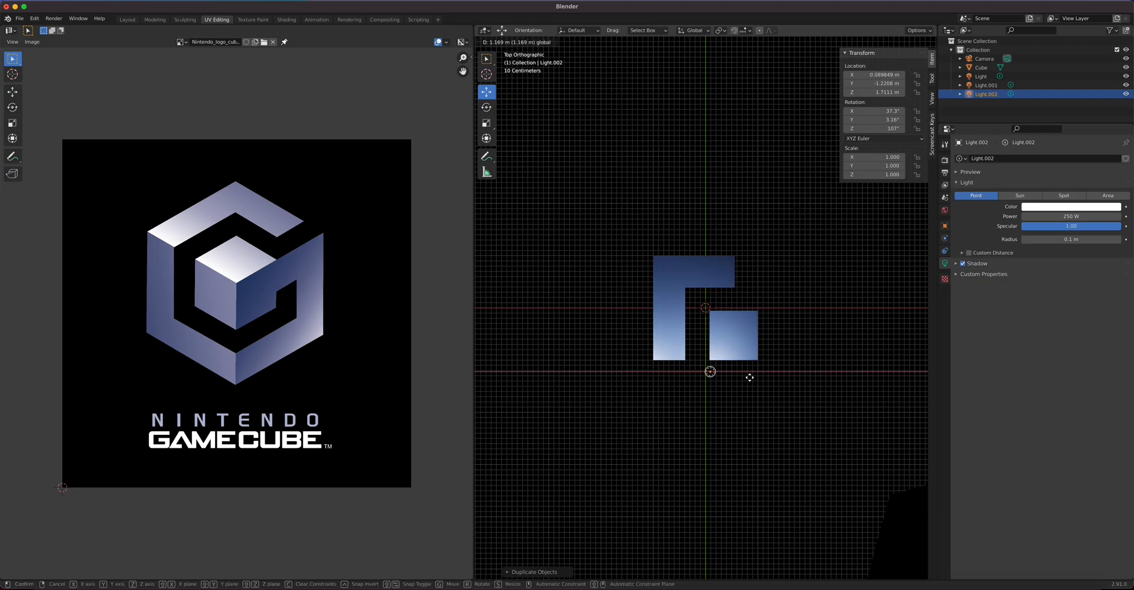
{"action": "left_click", "coordinate": [756, 377]}
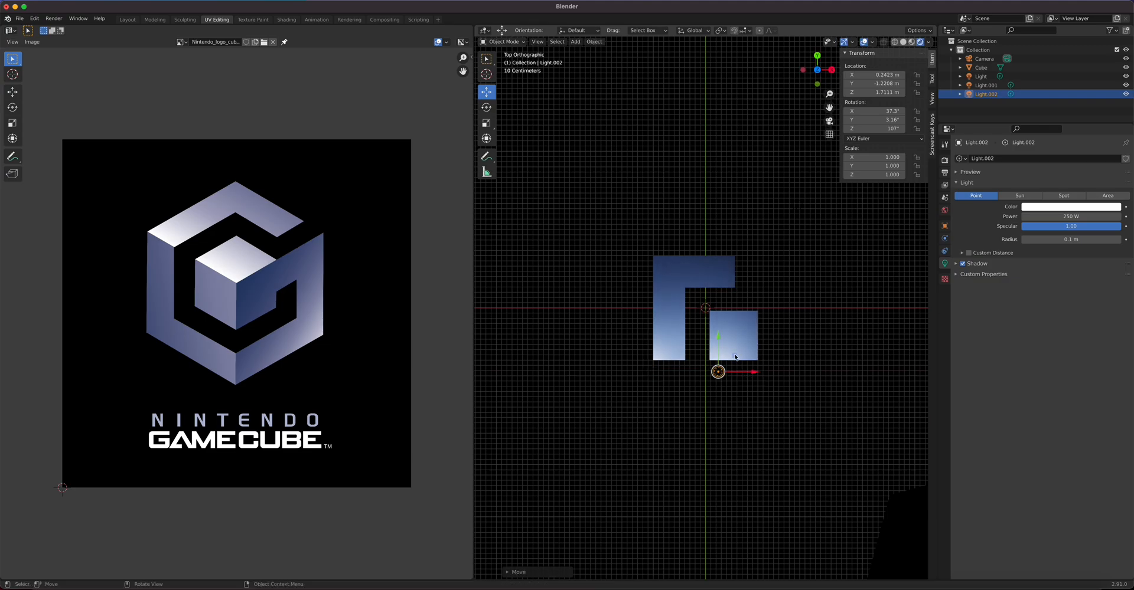
{"action": "middle_click_drag", "start_coordinate": [759, 450], "coordinate": [665, 363]}
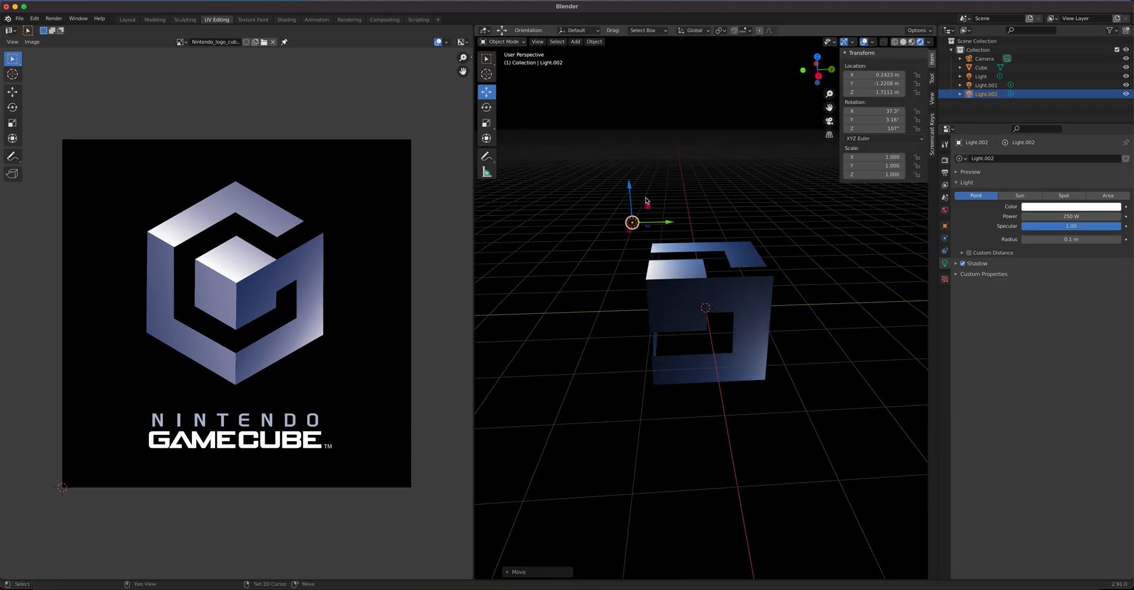
{"action": "middle_click_drag", "start_coordinate": [539, 278], "coordinate": [610, 227]}
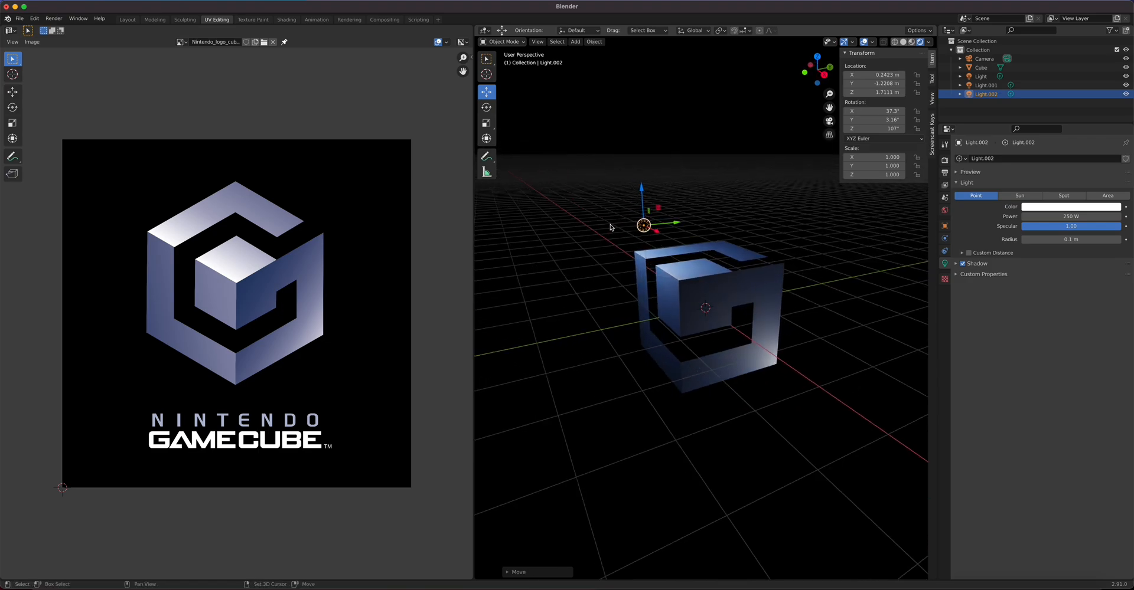
{"action": "left_click", "coordinate": [618, 220], "text": "shift"}
{"action": "middle_click_drag", "start_coordinate": [610, 355], "coordinate": [618, 332]}
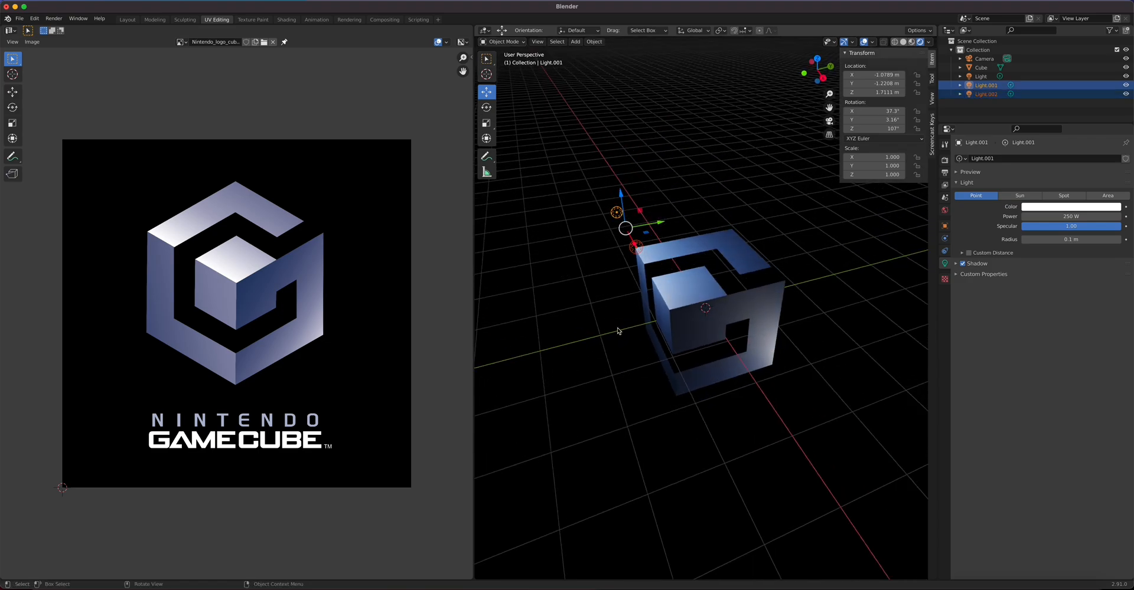
{"action": "left_click_drag", "start_coordinate": [620, 197], "coordinate": [616, 178]}
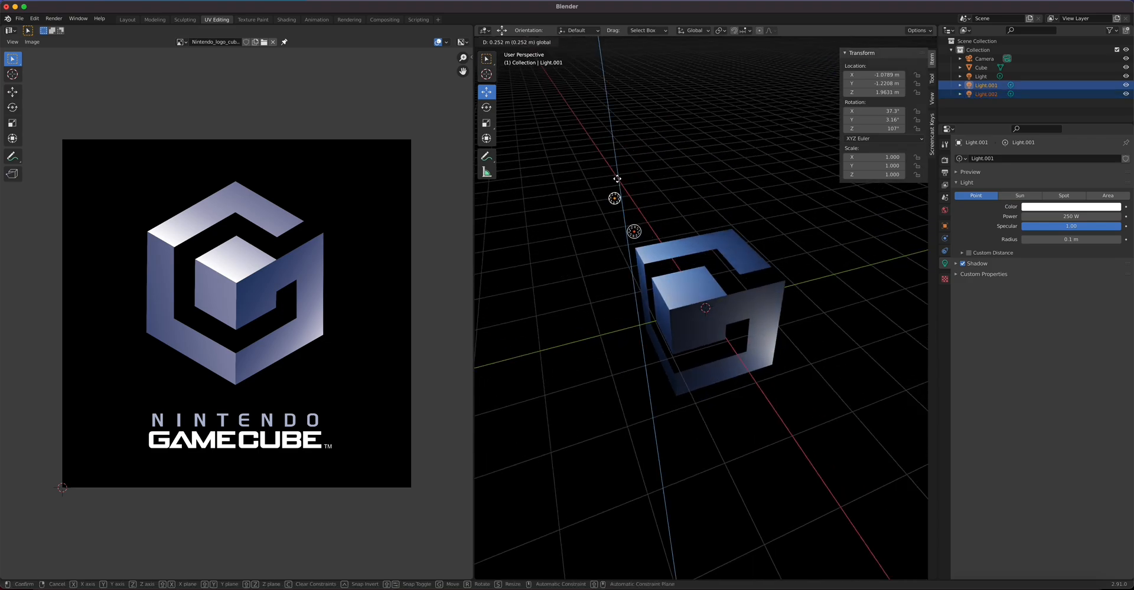
{"action": "left_click_drag", "start_coordinate": [652, 210], "coordinate": [615, 216]}
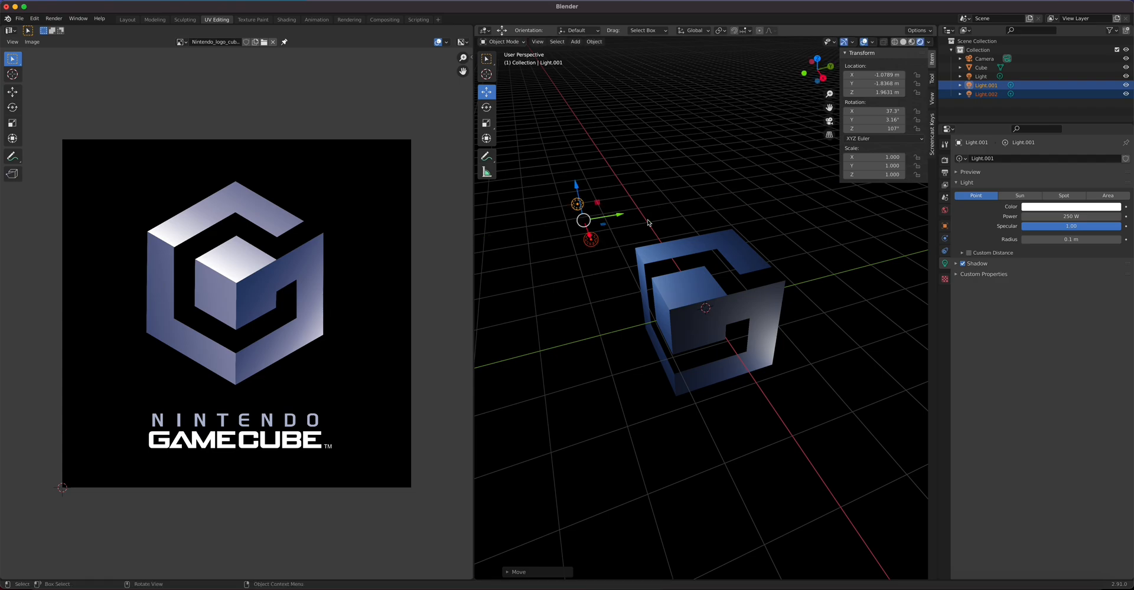
Step: Set Light.001 and Light.002 to 500 W, then raise Light.002 to 1000 W
{"action": "left_click", "coordinate": [1060, 217]}
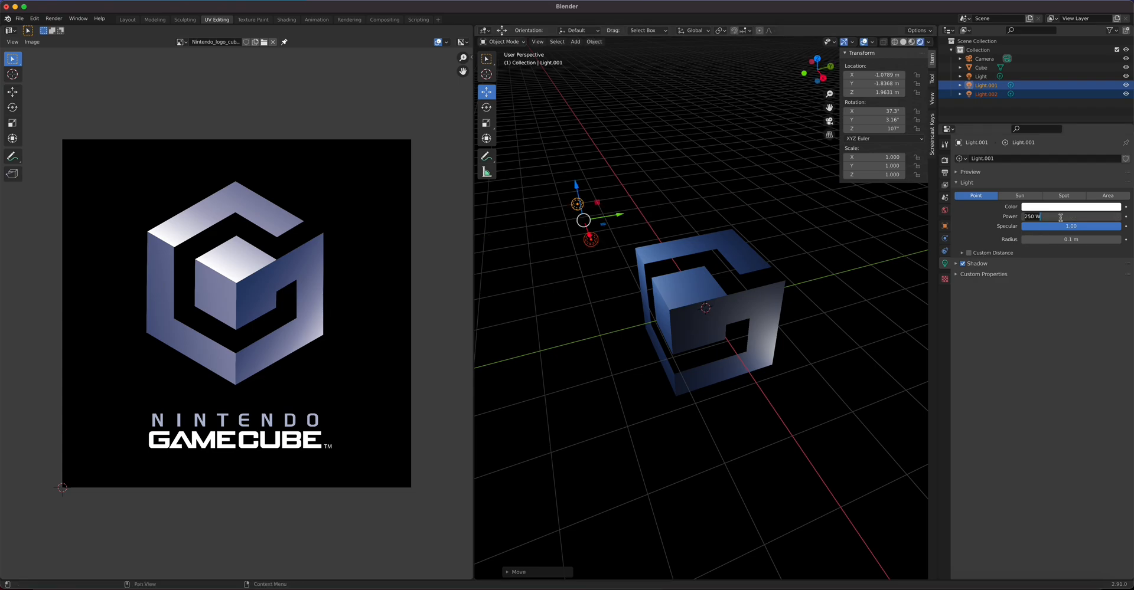
{"action": "type", "text": "500"}
{"action": "key", "text": "Return"}
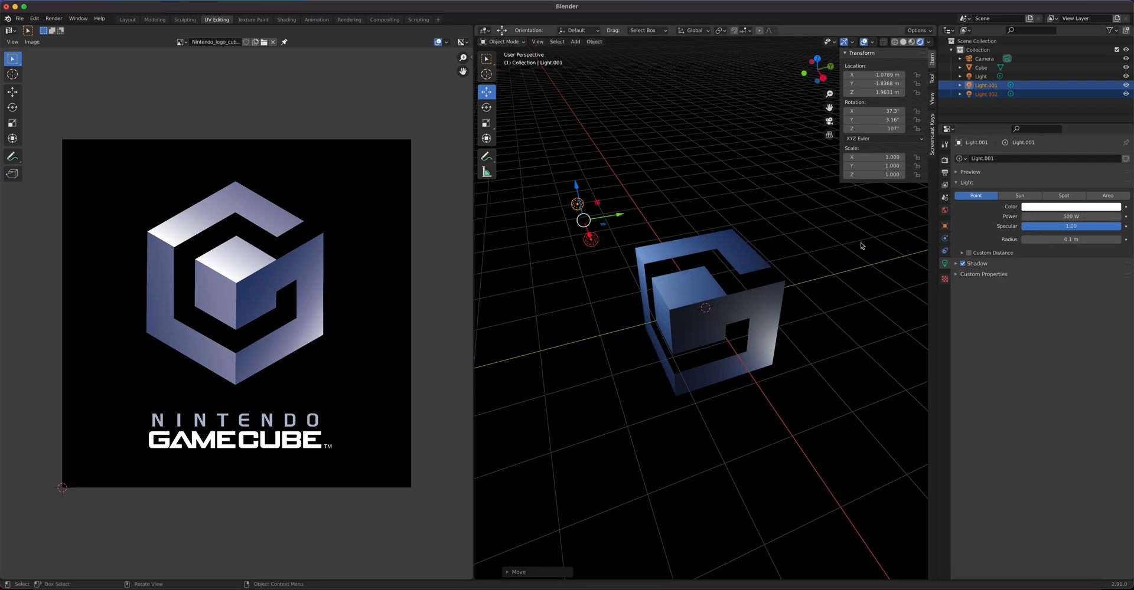
{"action": "left_click", "coordinate": [591, 241]}
{"action": "left_click", "coordinate": [1058, 218]}
{"action": "type", "text": "500"}
{"action": "key", "text": "Return"}
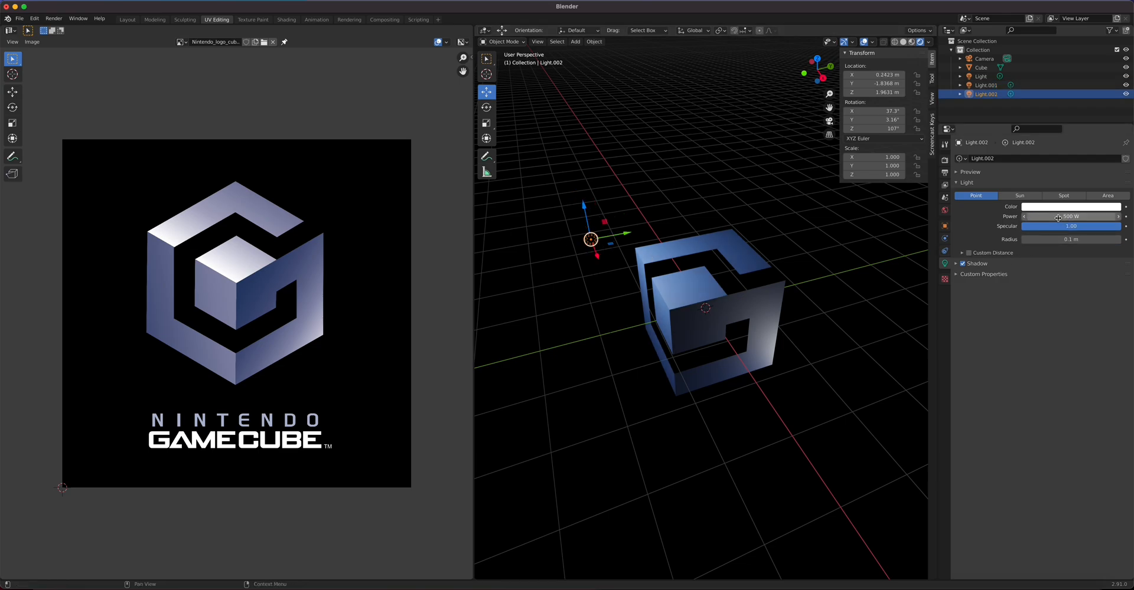
{"action": "middle_click_drag", "start_coordinate": [888, 358], "coordinate": [733, 396]}
{"action": "left_click", "coordinate": [1043, 217]}
{"action": "type", "text": "1000"}
{"action": "key", "text": "Return"}
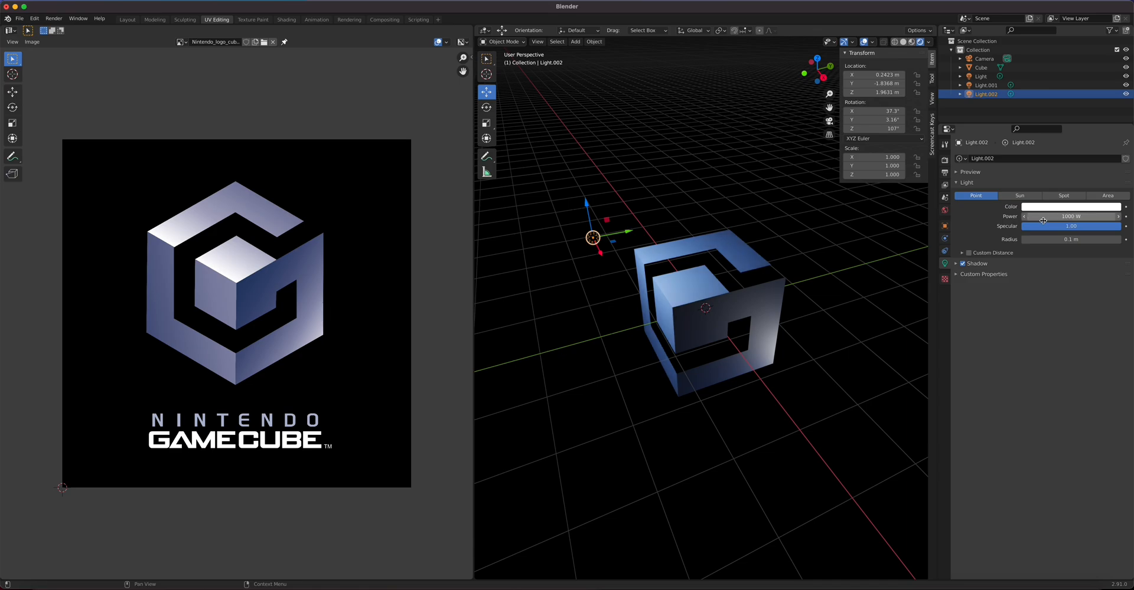
Step: Set Light.001 to 1000 W, then move both lights together in camera view
{"action": "middle_click_drag", "start_coordinate": [519, 295], "coordinate": [599, 261]}
{"action": "left_click", "coordinate": [585, 250]}
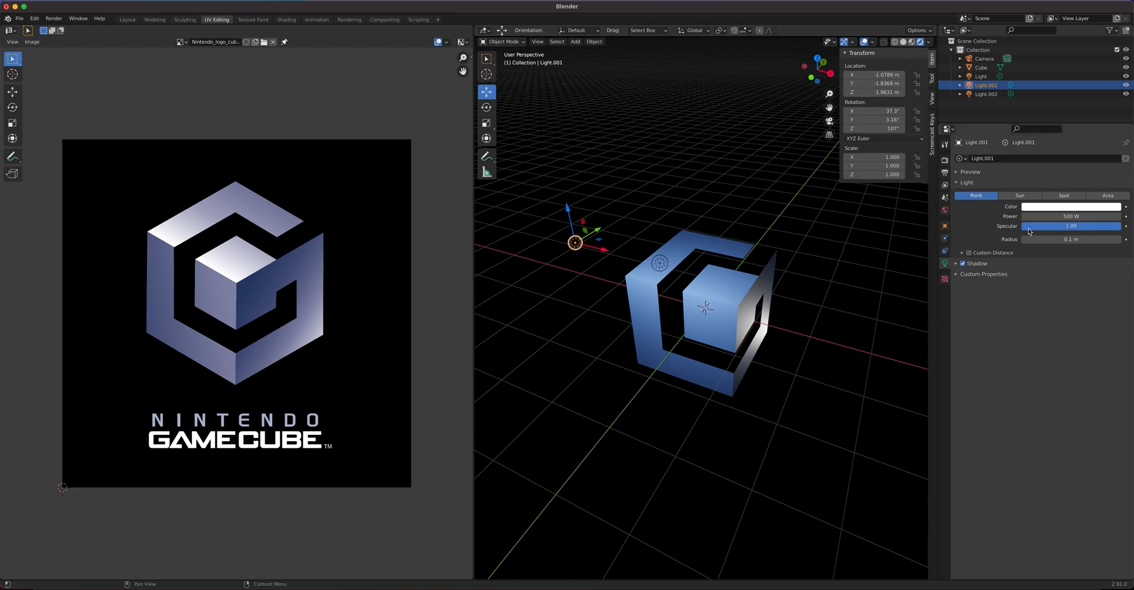
{"action": "type", "text": "1000"}
{"action": "key", "text": "Return"}
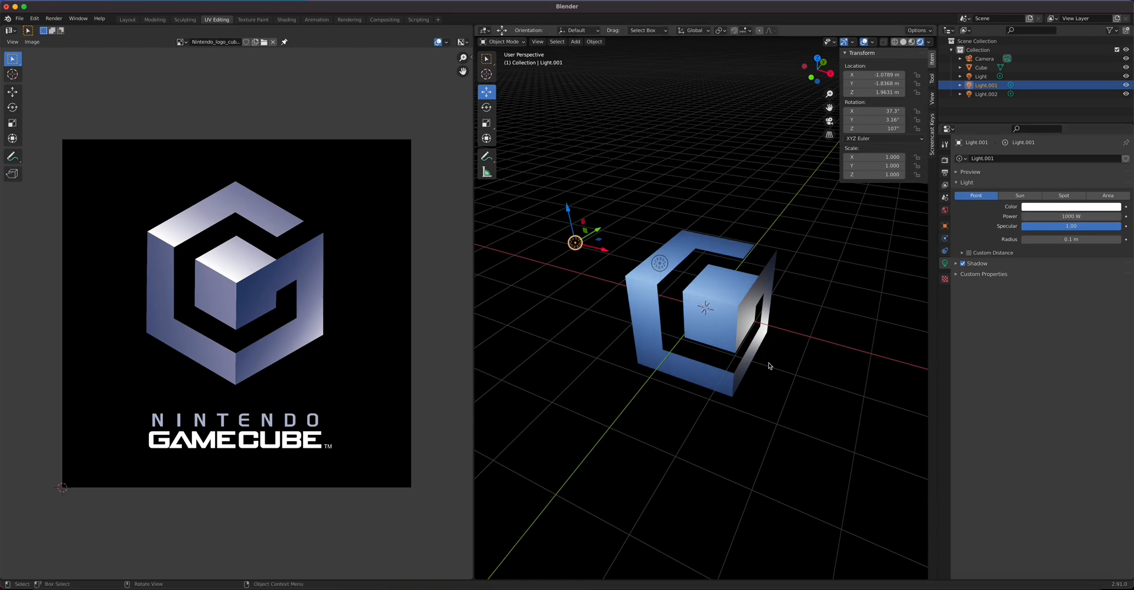
{"action": "key", "text": "KP_0"}
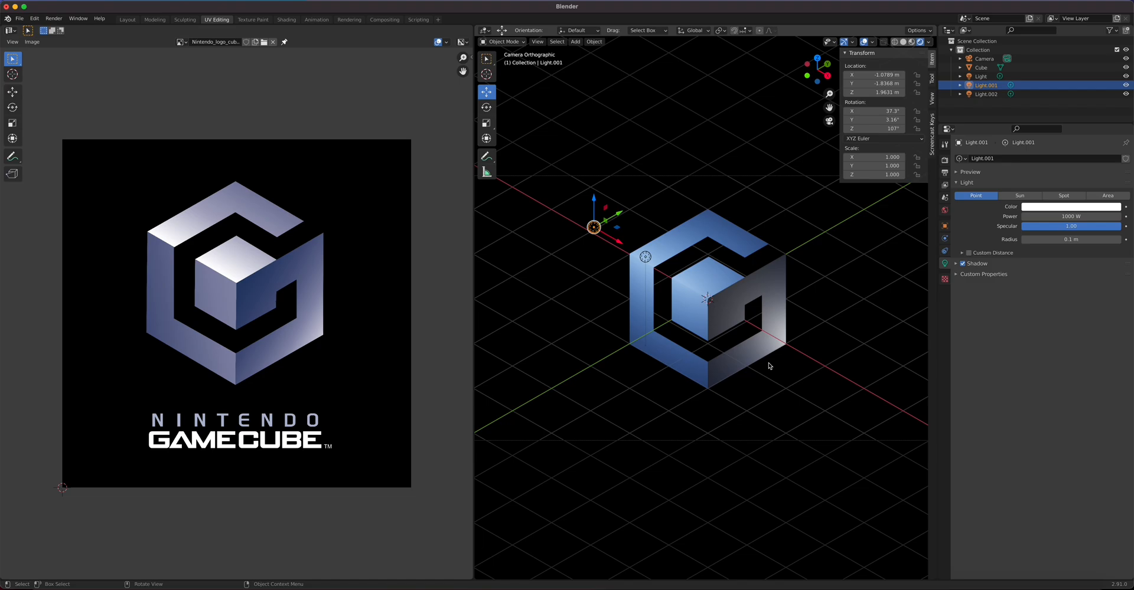
{"action": "left_click", "coordinate": [648, 259], "text": "shift"}
{"action": "key", "text": "g"}
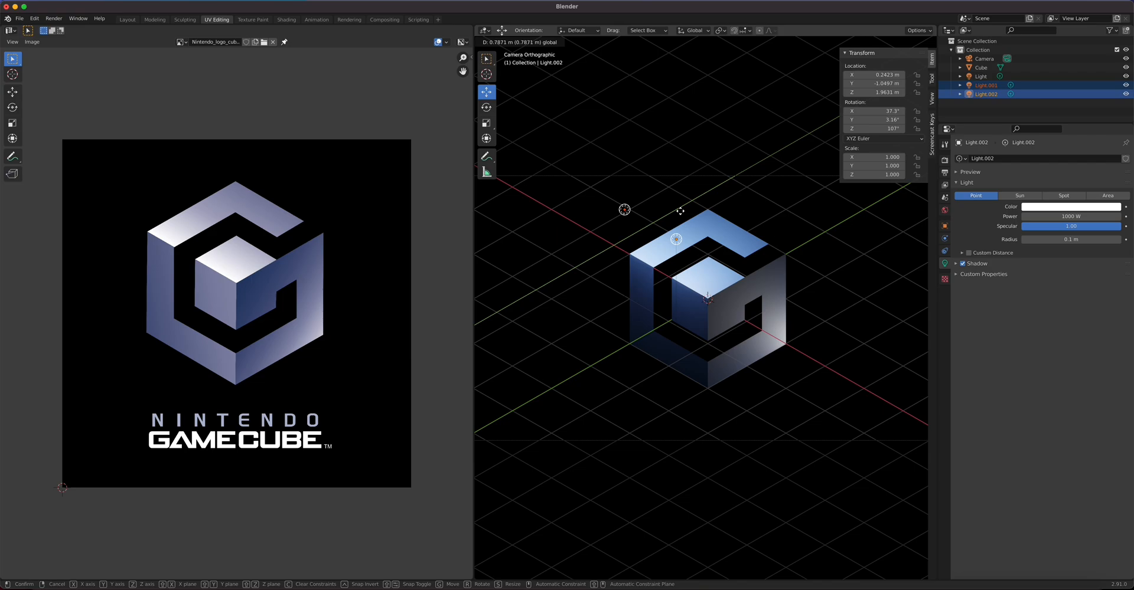
{"action": "left_click", "coordinate": [680, 211]}
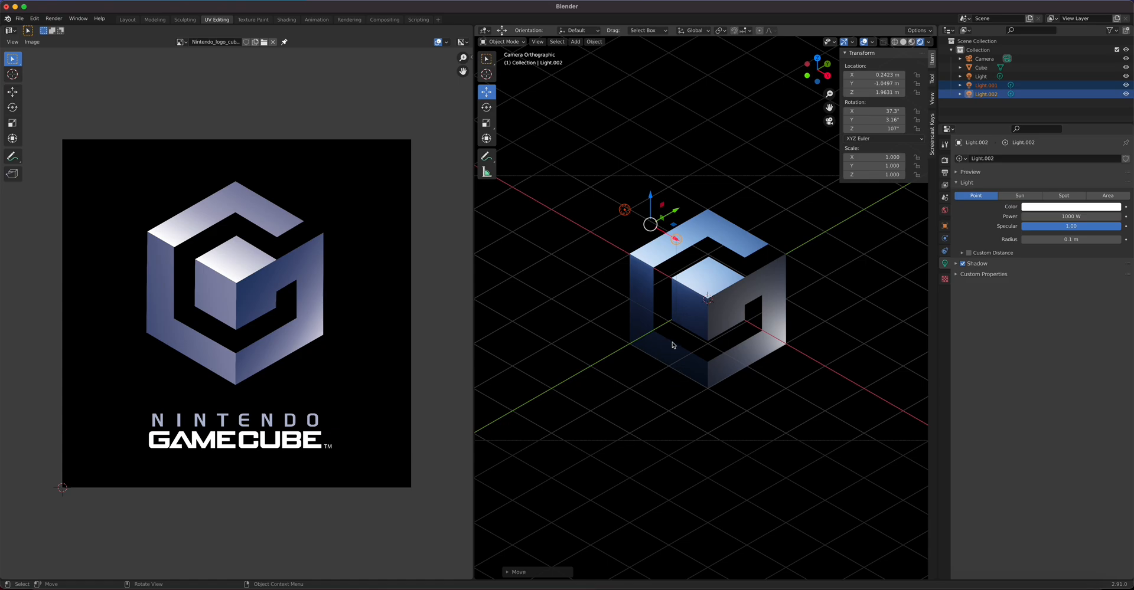
Step: Duplicate Light.002 as Light.003, move it toward the cube's lower left, and set 500 W
{"action": "left_click", "coordinate": [670, 248]}
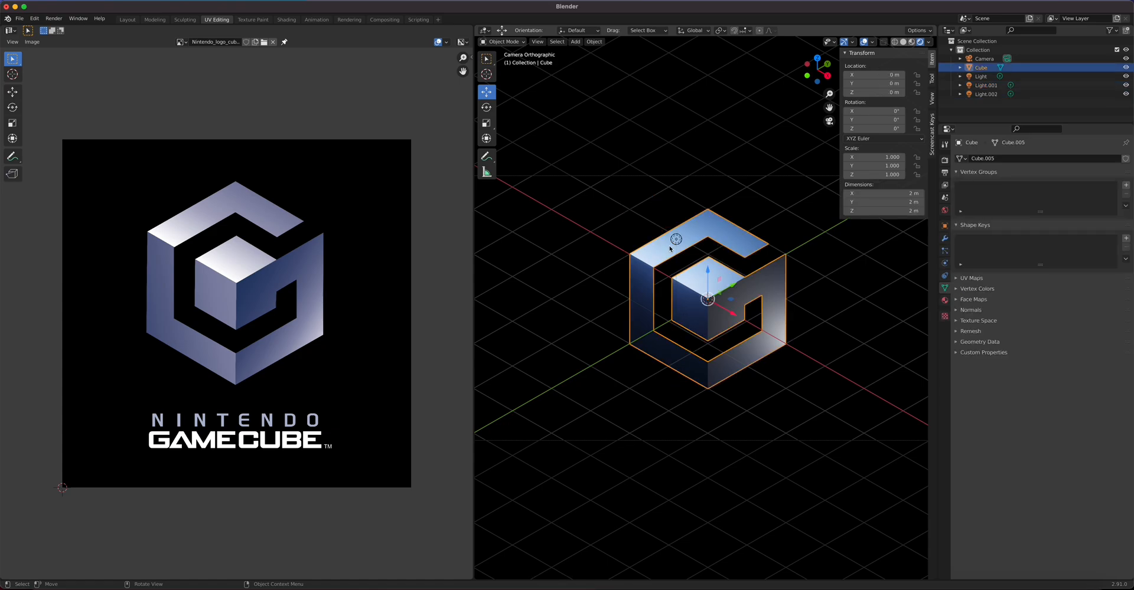
{"action": "left_click", "coordinate": [675, 241]}
{"action": "key", "text": "shift"}
{"action": "key", "text": "shift+d"}
{"action": "key", "text": "Escape"}
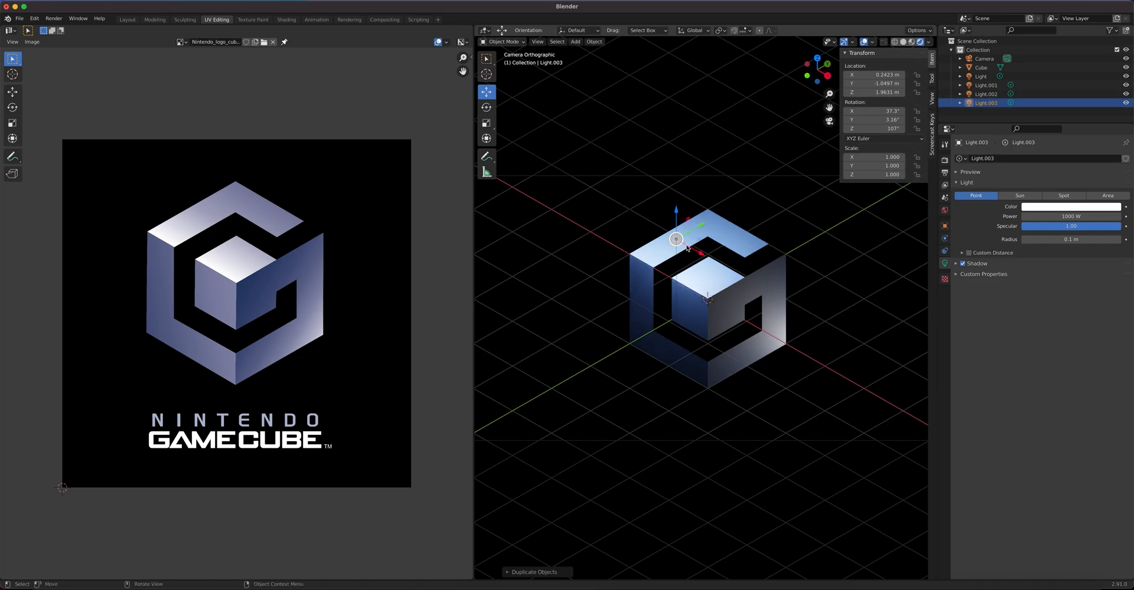
{"action": "left_click_drag", "start_coordinate": [698, 228], "coordinate": [633, 335]}
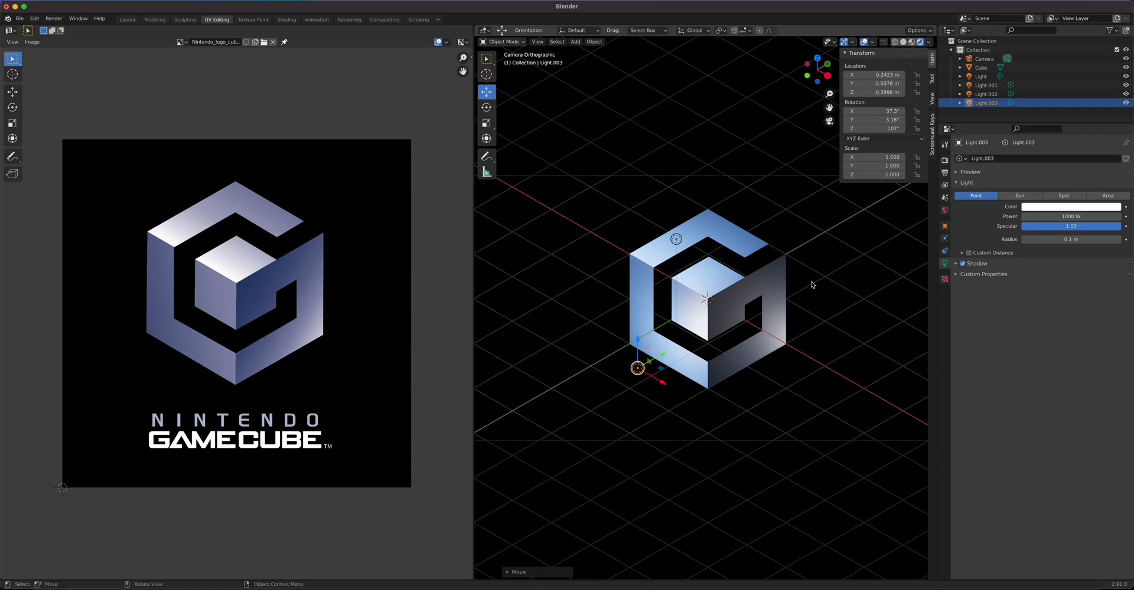
{"action": "left_click", "coordinate": [1074, 217]}
{"action": "type", "text": "500"}
{"action": "key", "text": "Return"}
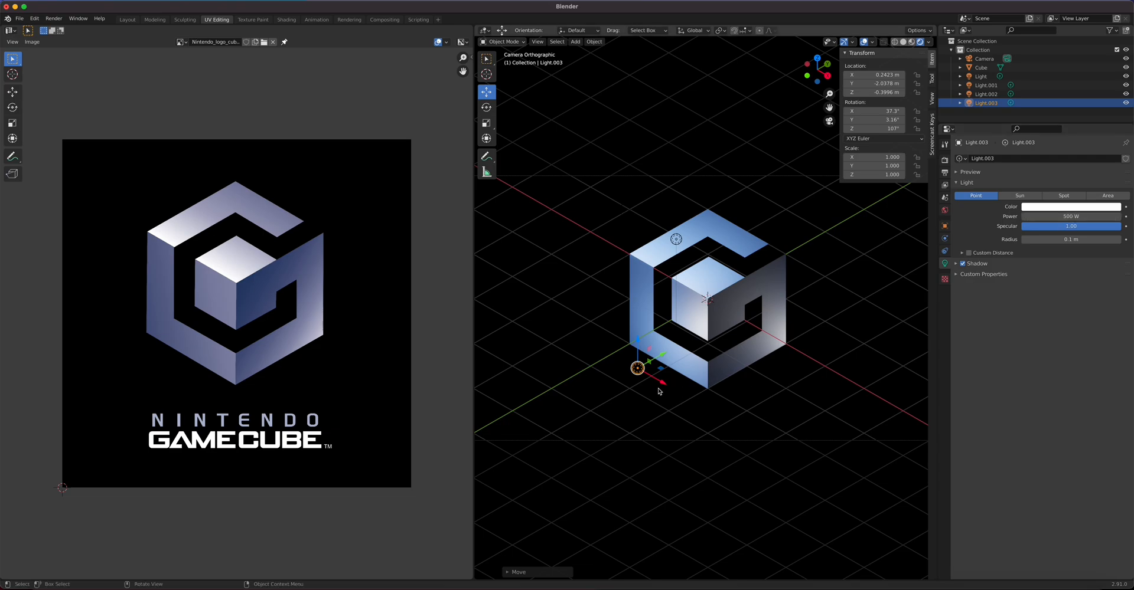
Step: Position Light.003 along X and Y at the lower-left edge and dim it from 250 W to 108.8 W
{"action": "key", "text": "g"}
{"action": "key", "text": "x"}
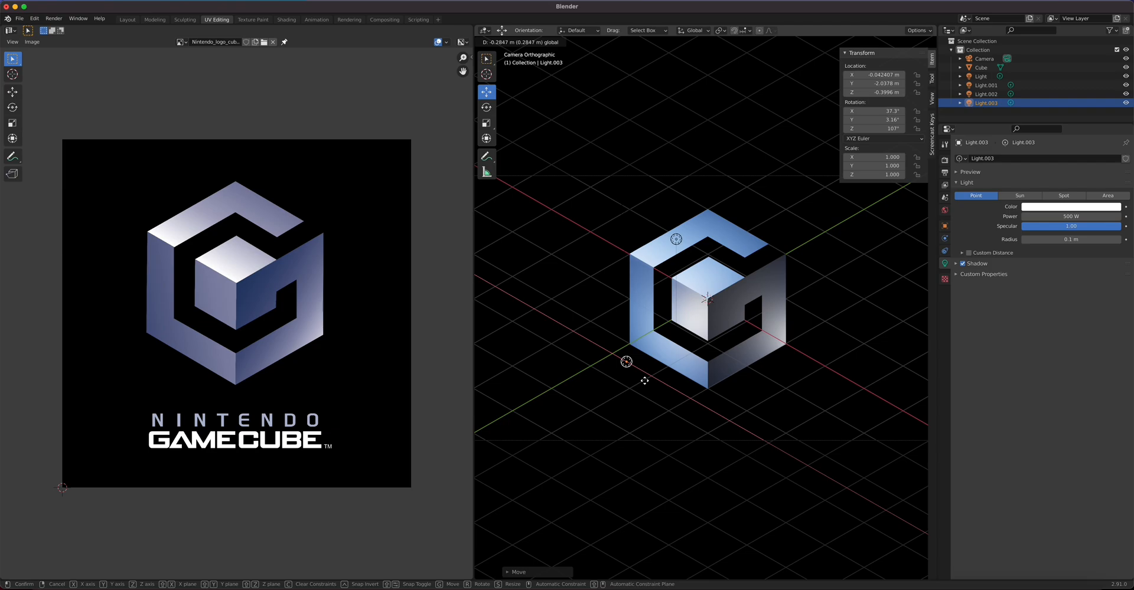
{"action": "left_click", "coordinate": [646, 382]}
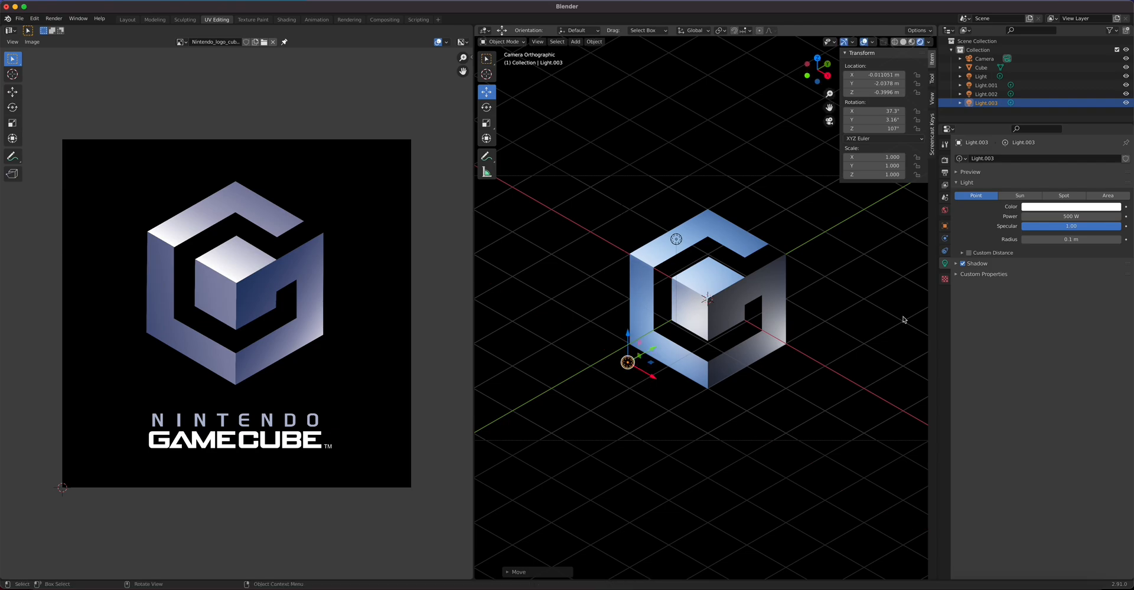
{"action": "left_click_drag", "start_coordinate": [652, 351], "coordinate": [646, 314]}
{"action": "left_click", "coordinate": [1063, 216]}
{"action": "type", "text": "25"}
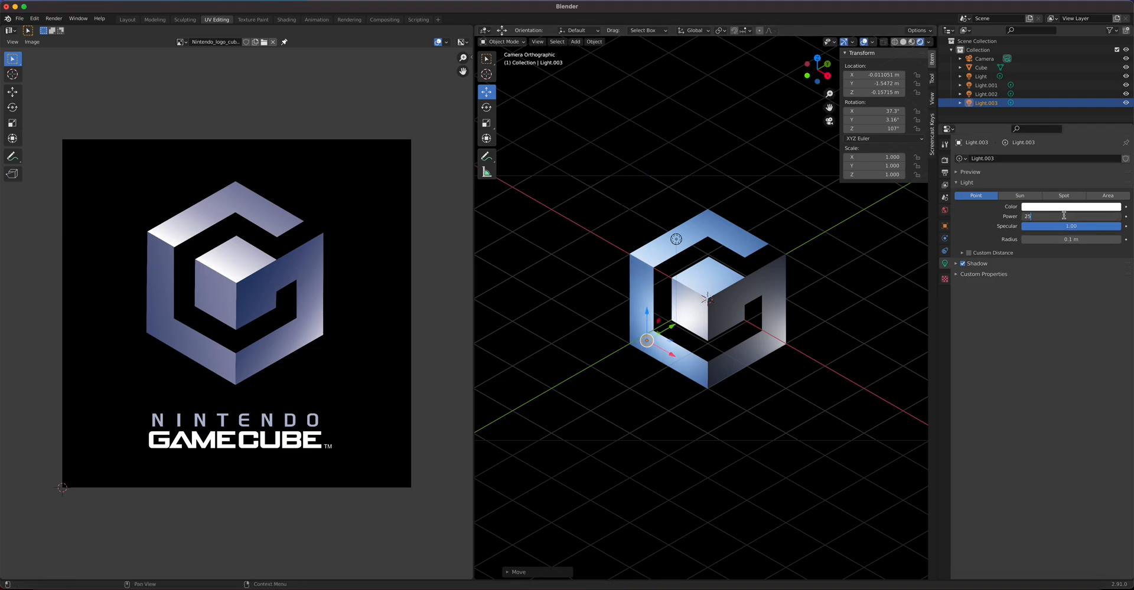
{"action": "type", "text": "0"}
{"action": "key", "text": "Return"}
{"action": "left_click_drag", "start_coordinate": [1082, 216], "coordinate": [1052, 216]}
{"action": "left_click_drag", "start_coordinate": [646, 311], "coordinate": [646, 302]}
{"action": "left_click_drag", "start_coordinate": [669, 344], "coordinate": [663, 341]}
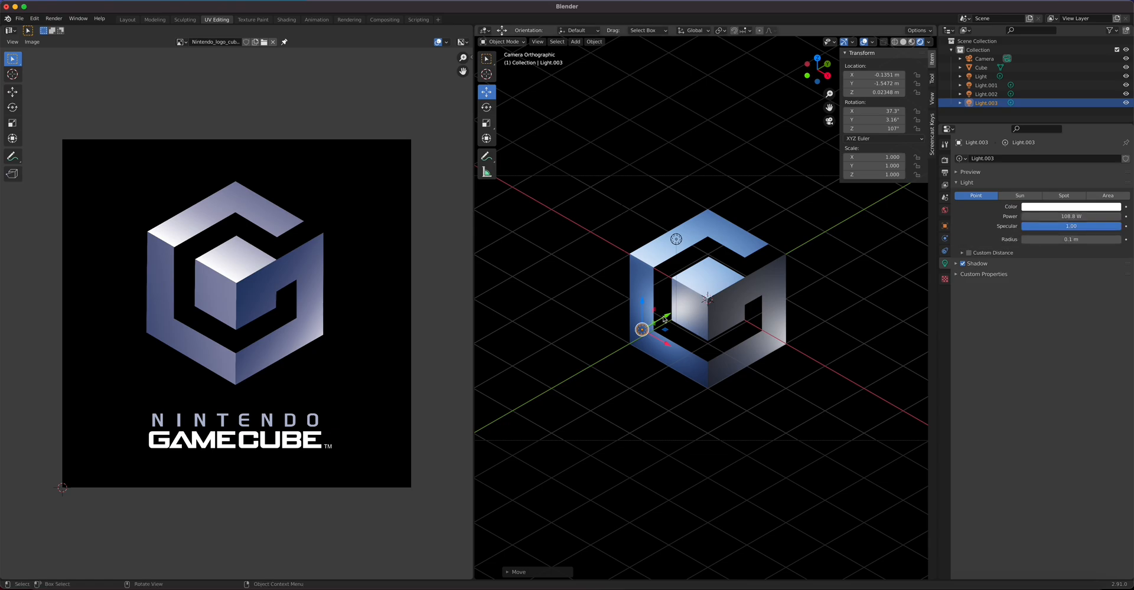
{"action": "left_click_drag", "start_coordinate": [656, 317], "coordinate": [647, 349]}
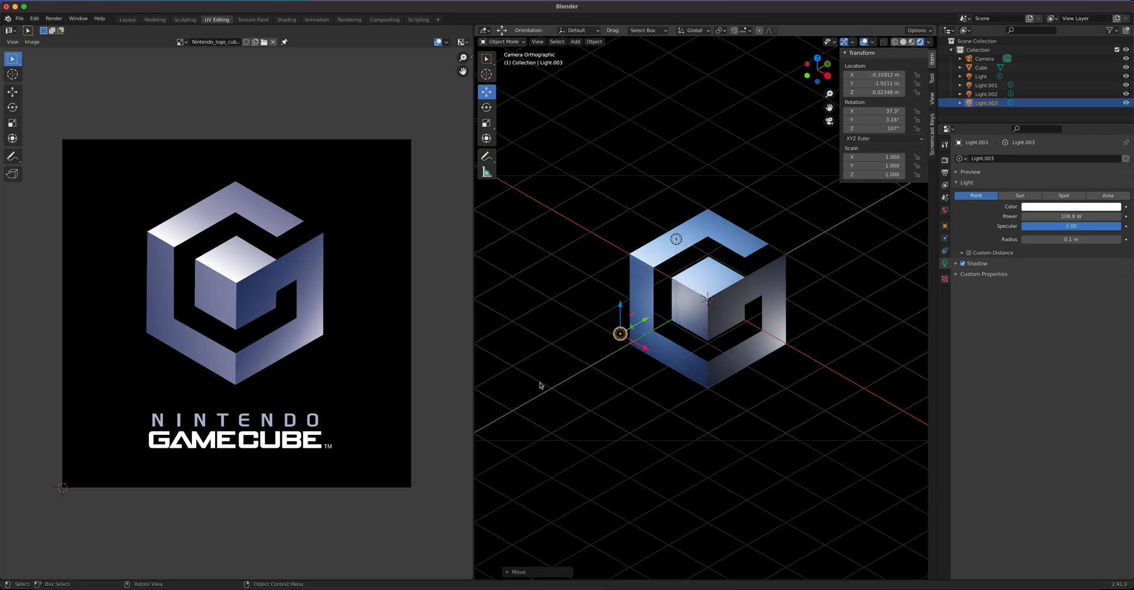
Step: Duplicate Light.003 as Light.004, lower it beneath Light.003, and widen its radius to 1.36 m
{"action": "key", "text": "shift+d"}
{"action": "left_click", "coordinate": [628, 331]}
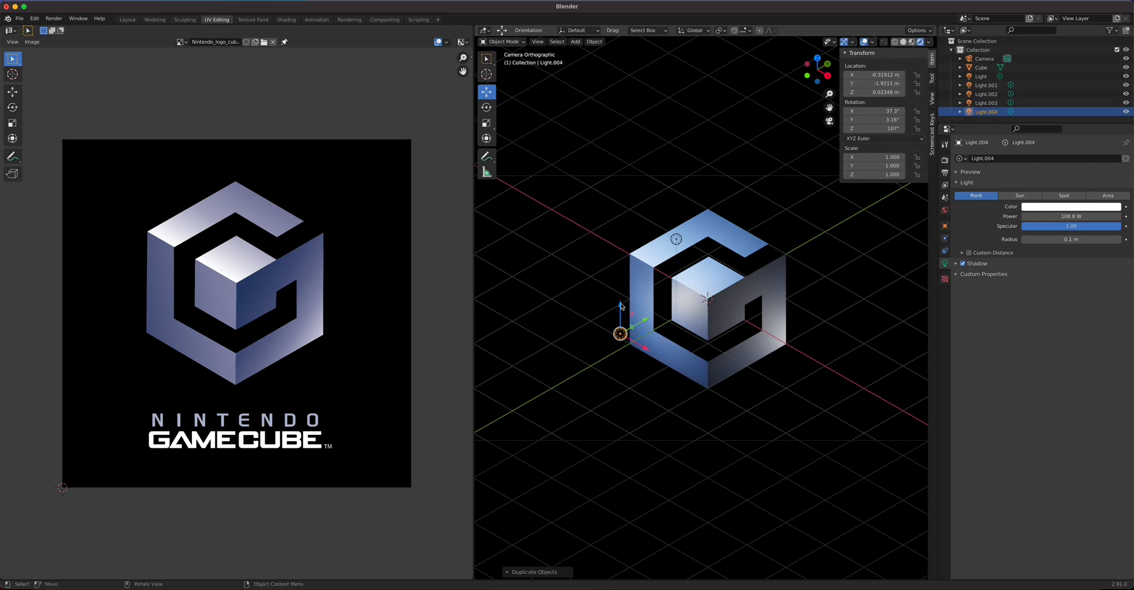
{"action": "left_click_drag", "start_coordinate": [621, 306], "coordinate": [621, 358]}
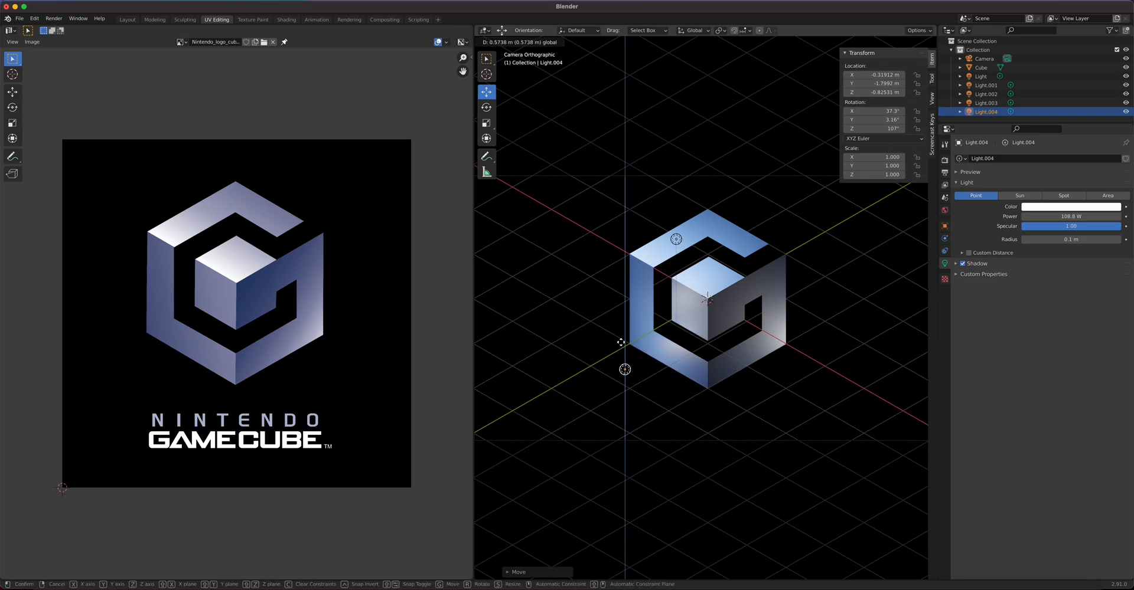
{"action": "left_click", "coordinate": [623, 347]}
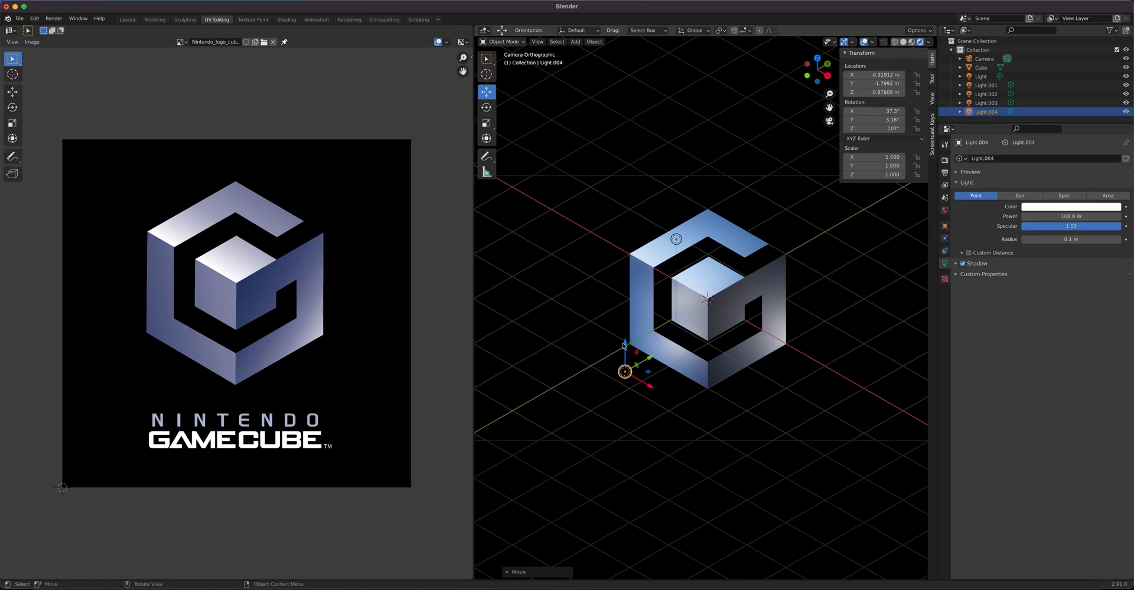
{"action": "left_click", "coordinate": [1084, 216]}
{"action": "left_click_drag", "start_coordinate": [1060, 239], "coordinate": [1093, 239]}
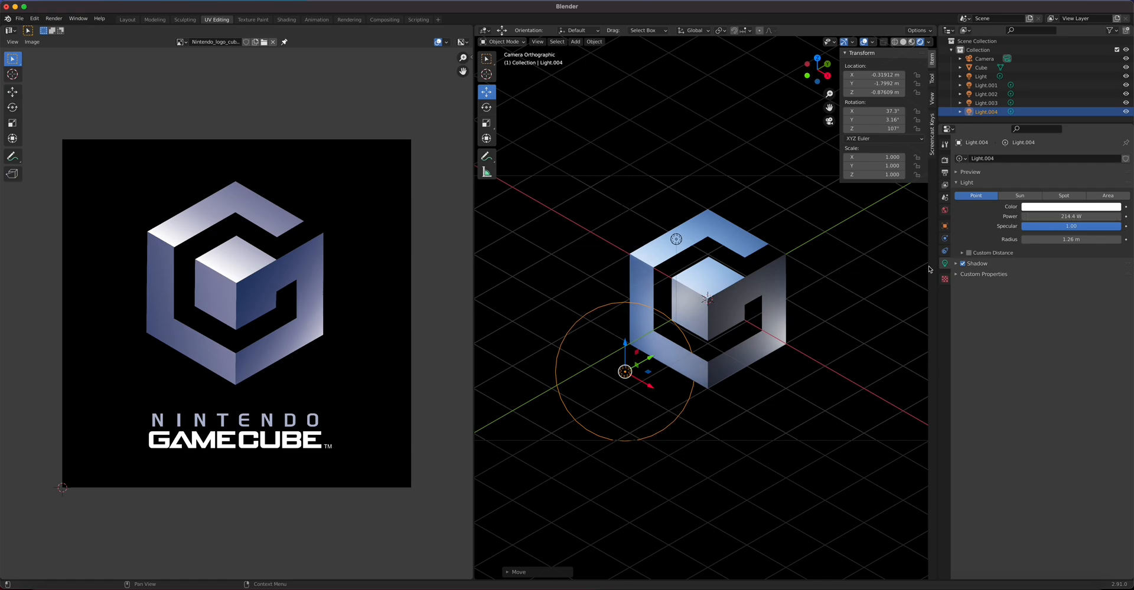
{"action": "left_click", "coordinate": [680, 311]}
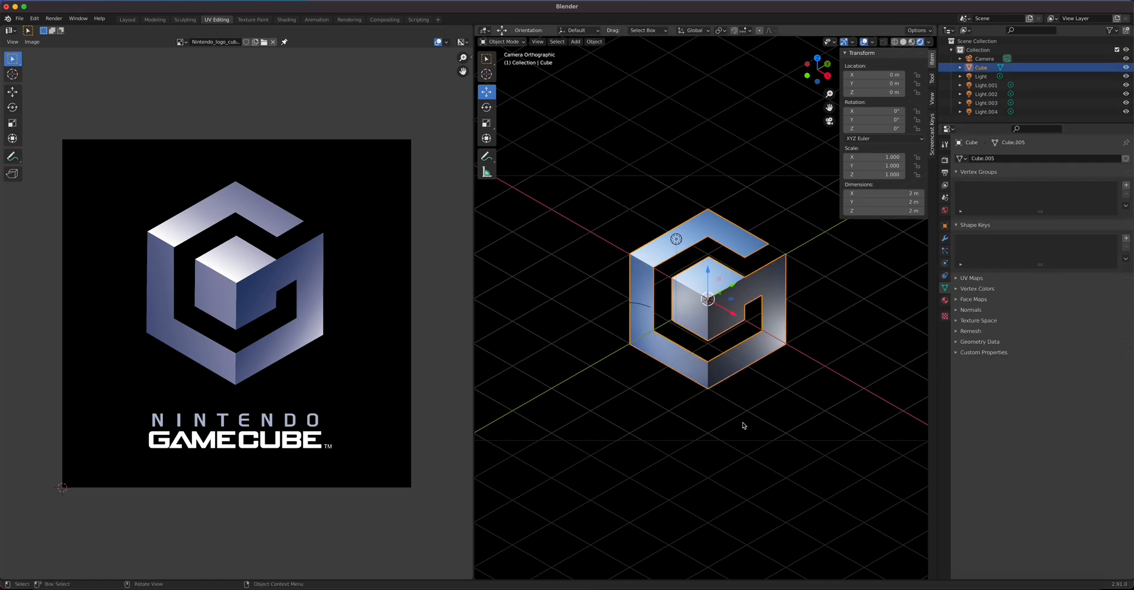
Step: Widen Light.003's radius to about 1.2 m and move it to X 0.0403 m, Z 0.3754 m
{"action": "middle_click_drag", "start_coordinate": [704, 395], "coordinate": [681, 422]}
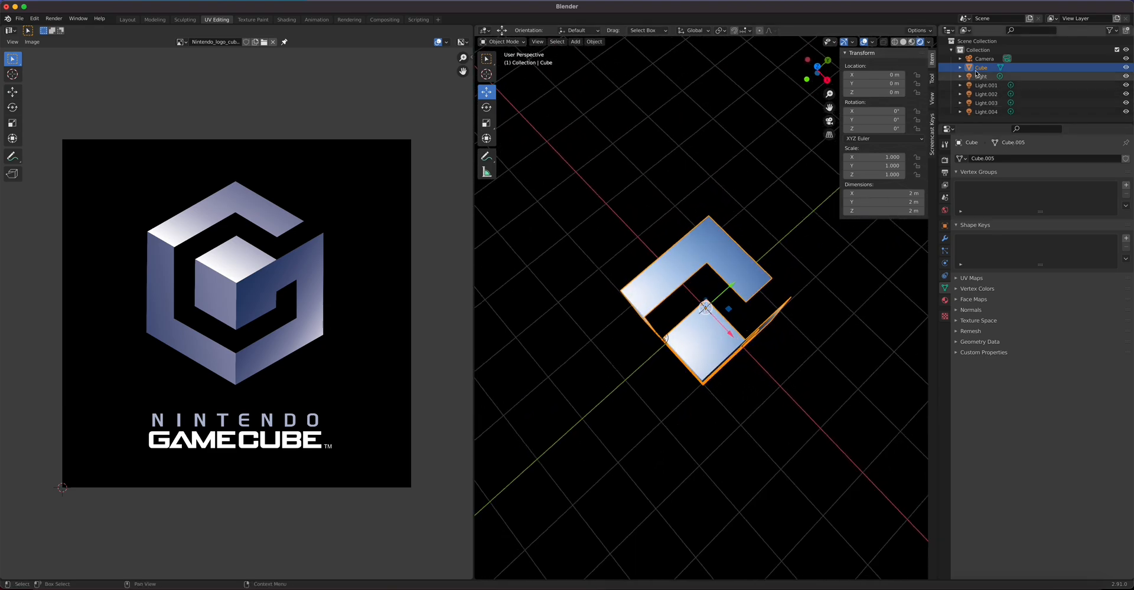
{"action": "left_click", "coordinate": [992, 88]}
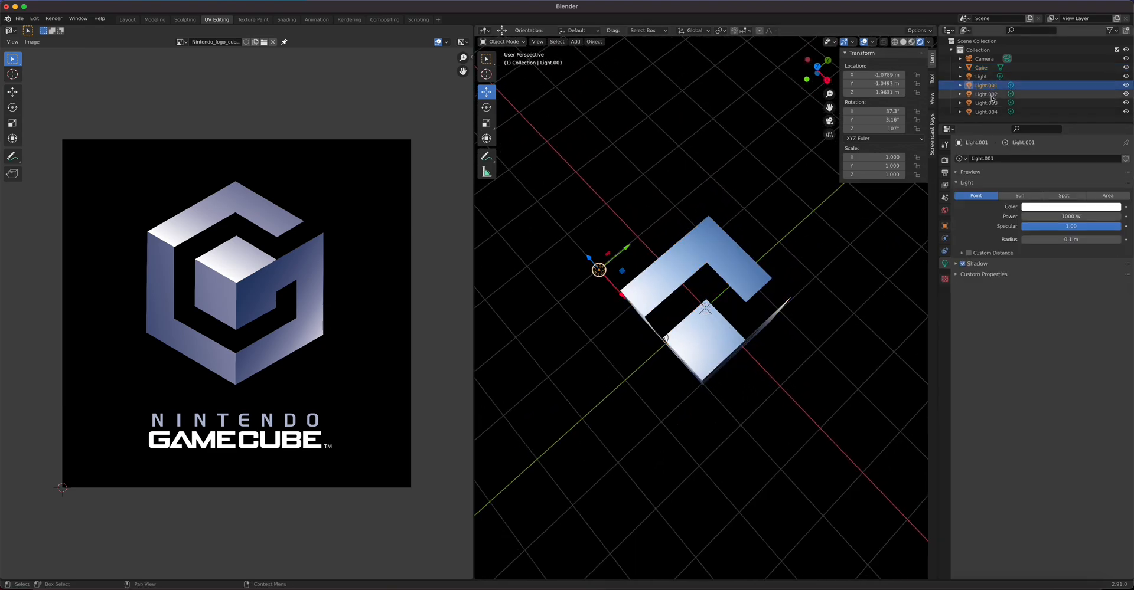
{"action": "left_click", "coordinate": [986, 102]}
{"action": "middle_click_drag", "start_coordinate": [659, 443], "coordinate": [663, 383]}
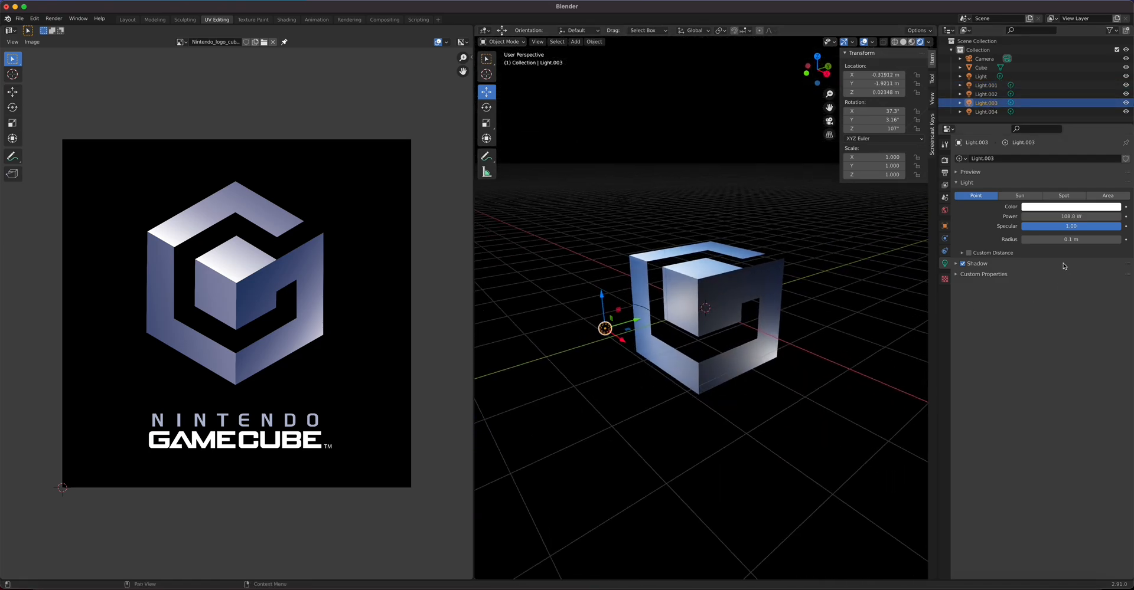
{"action": "left_click_drag", "start_coordinate": [1063, 239], "coordinate": [1094, 239]}
{"action": "mouse_move", "coordinate": [641, 324]}
{"action": "left_mouse_down"}
{"action": "mouse_move", "coordinate": [631, 340]}
{"action": "mouse_move", "coordinate": [643, 342]}
{"action": "left_mouse_up"}
{"action": "left_click_drag", "start_coordinate": [619, 304], "coordinate": [620, 282]}
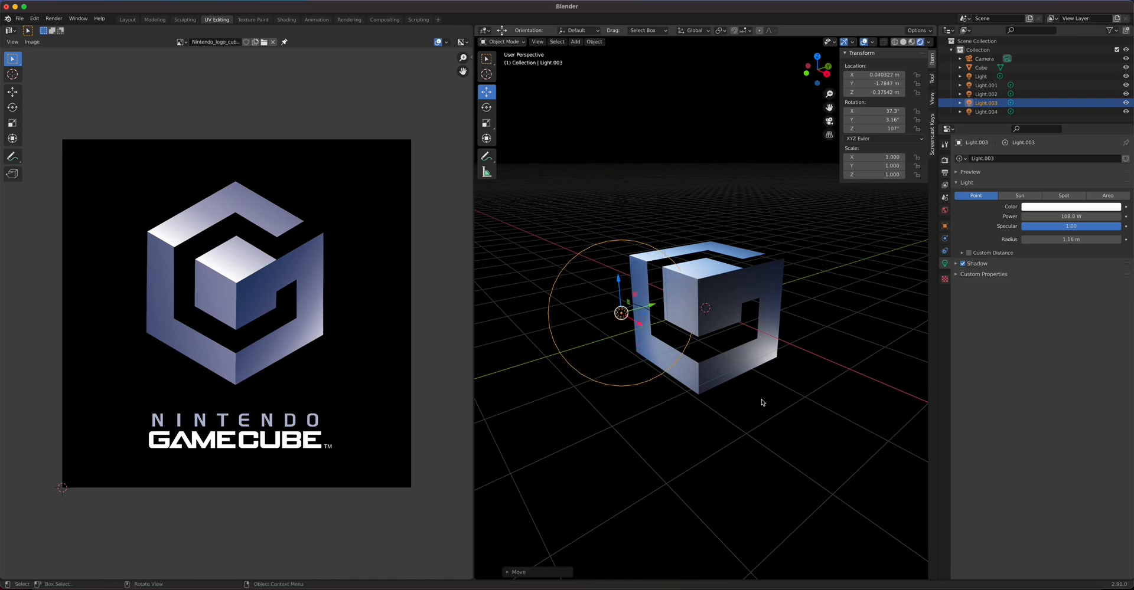
Step: In camera view, move Light.002 forward along Y to −0.3845 m
{"action": "key", "text": "KP_0"}
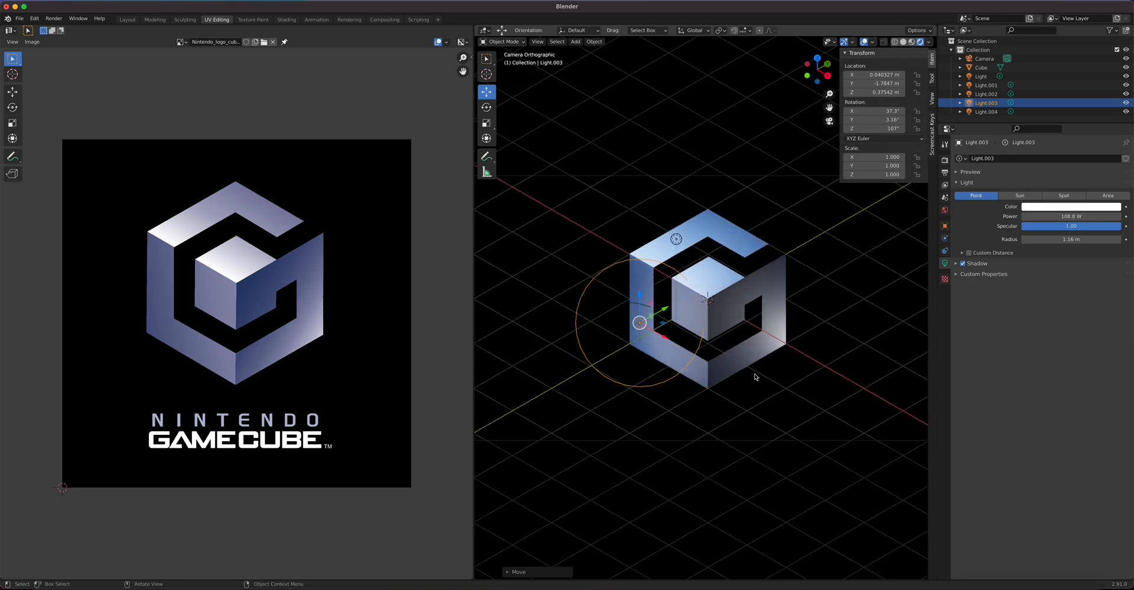
{"action": "left_click", "coordinate": [677, 240]}
{"action": "left_click_drag", "start_coordinate": [702, 234], "coordinate": [703, 195]}
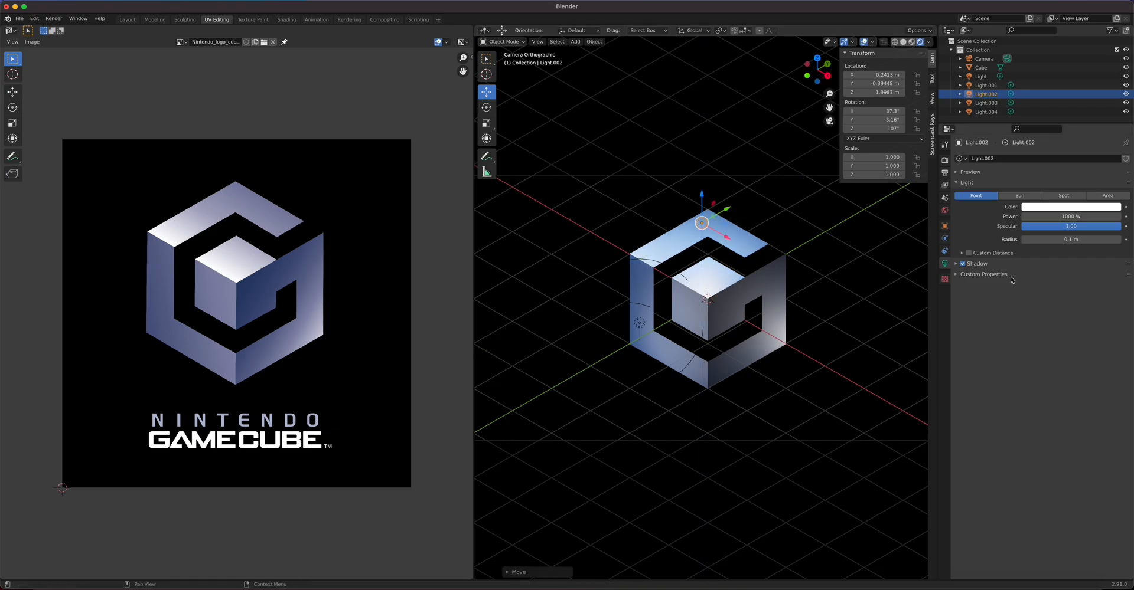
Step: Widen Light.002's radius and raise its power to 1500 W
{"action": "left_click_drag", "start_coordinate": [1076, 236], "coordinate": [1110, 236]}
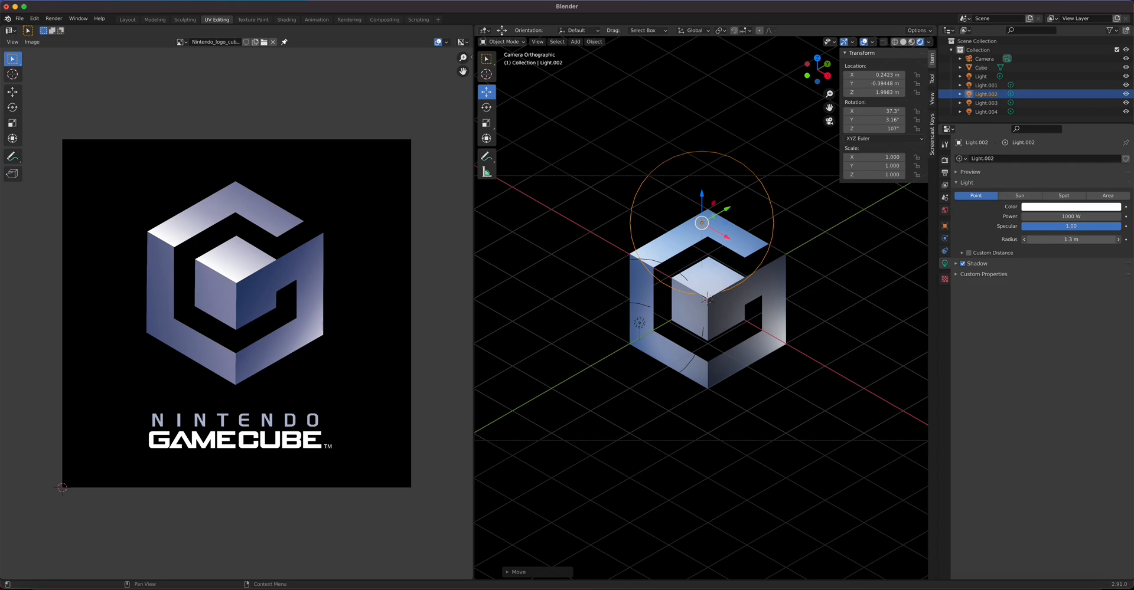
{"action": "left_click", "coordinate": [1070, 219]}
{"action": "left_click_drag", "start_coordinate": [1046, 219], "coordinate": [997, 220]}
{"action": "type", "text": "15"}
{"action": "key", "text": "Return"}
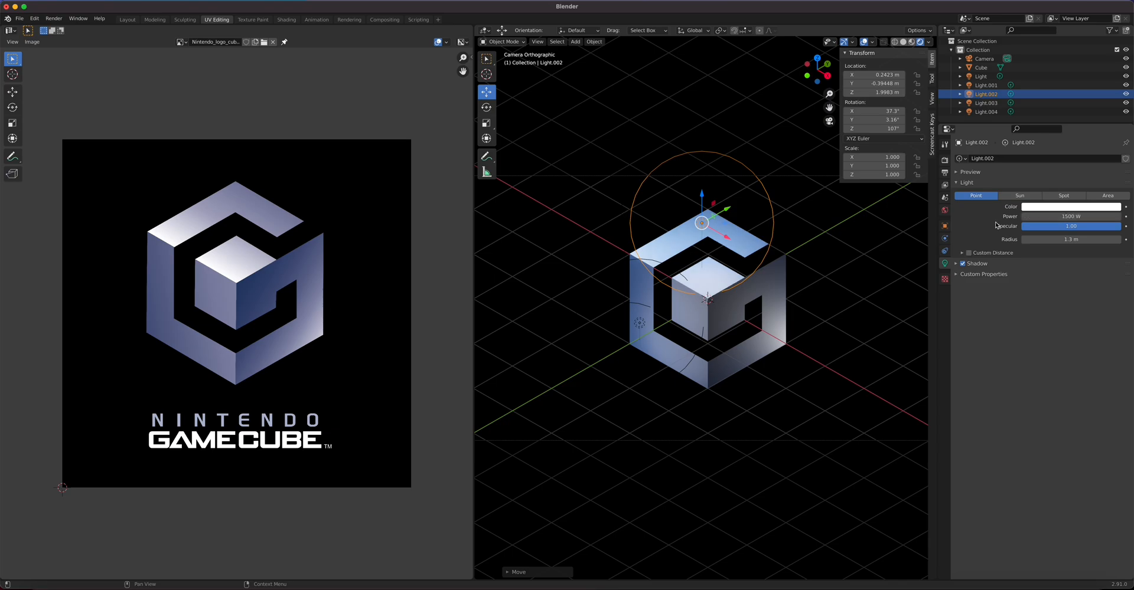
Step: Move Light.001 back along Y to −0.73755 m and narrow its radius to 0.56 m
{"action": "left_click", "coordinate": [643, 201]}
{"action": "left_click", "coordinate": [624, 210]}
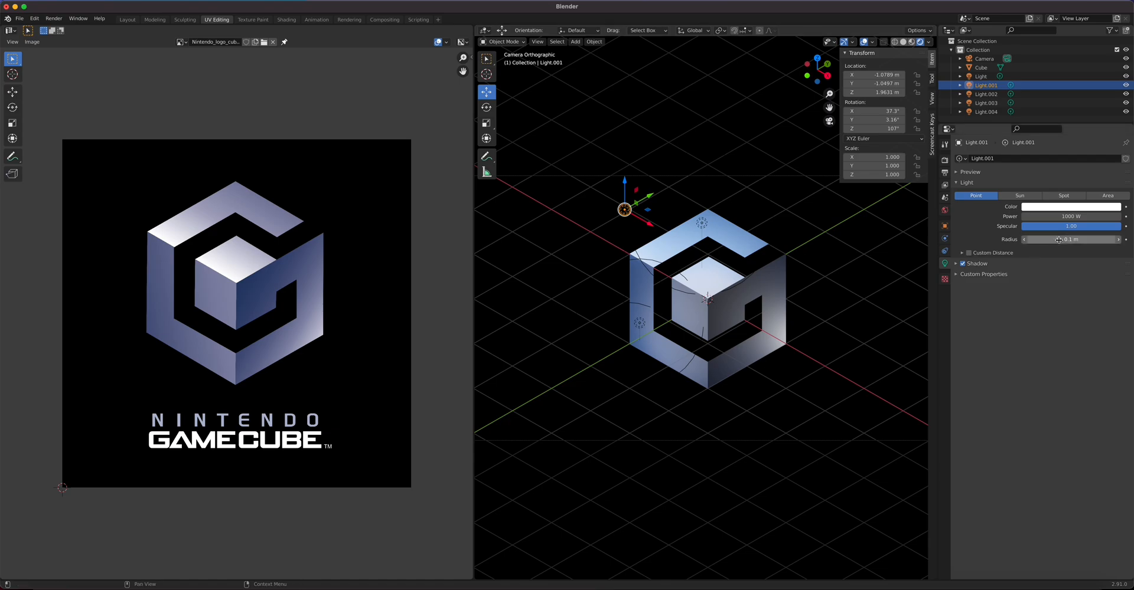
{"action": "left_click_drag", "start_coordinate": [1065, 239], "coordinate": [1102, 239]}
{"action": "left_click_drag", "start_coordinate": [638, 205], "coordinate": [672, 183]}
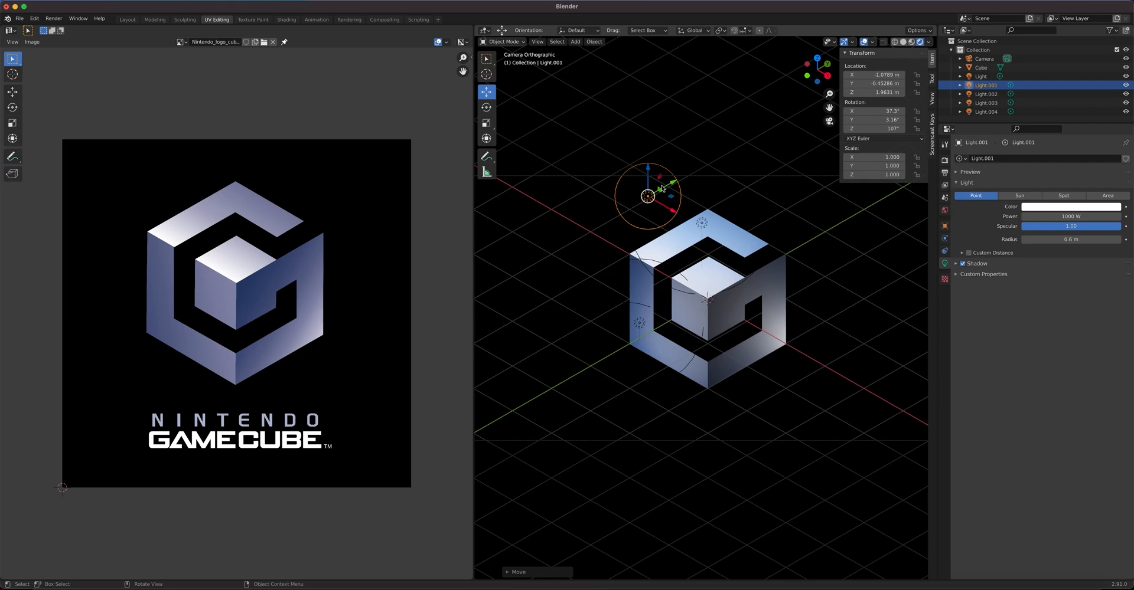
{"action": "left_click_drag", "start_coordinate": [672, 185], "coordinate": [662, 191]}
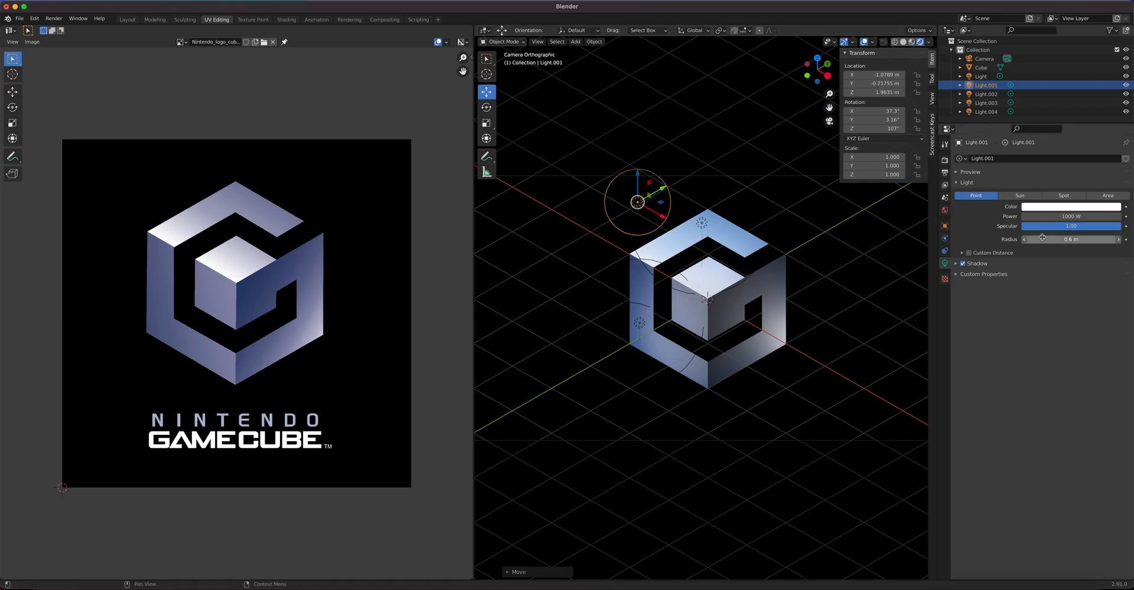
{"action": "mouse_move", "coordinate": [1079, 239]}
{"action": "left_mouse_down"}
{"action": "mouse_move", "coordinate": [1099, 240]}
{"action": "mouse_move", "coordinate": [1066, 240]}
{"action": "mouse_move", "coordinate": [1087, 240]}
{"action": "left_mouse_up"}
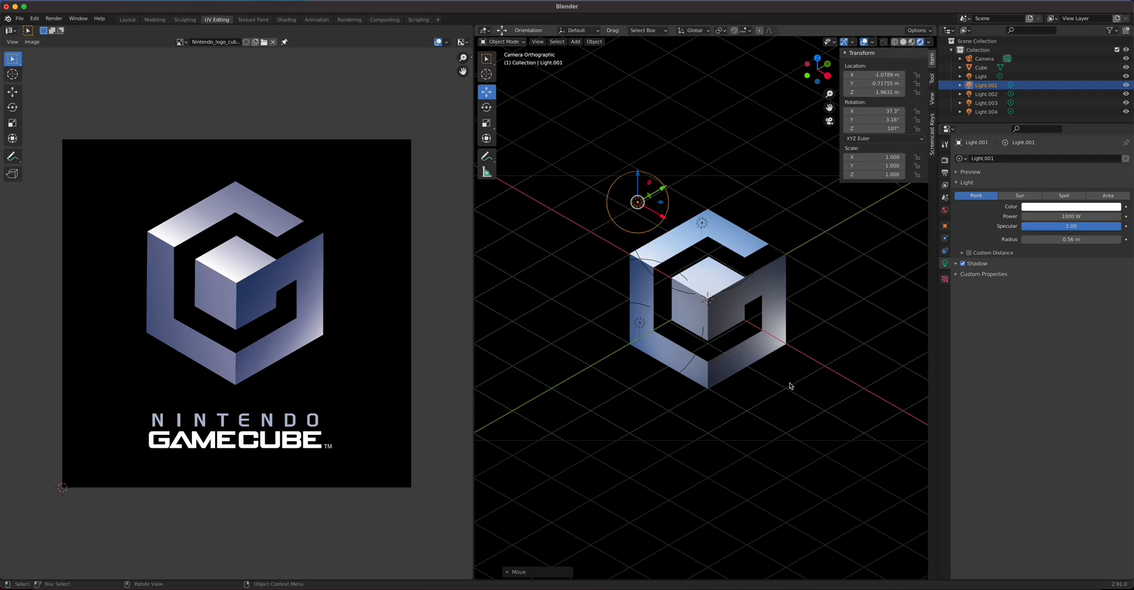
{"action": "left_click", "coordinate": [794, 353]}
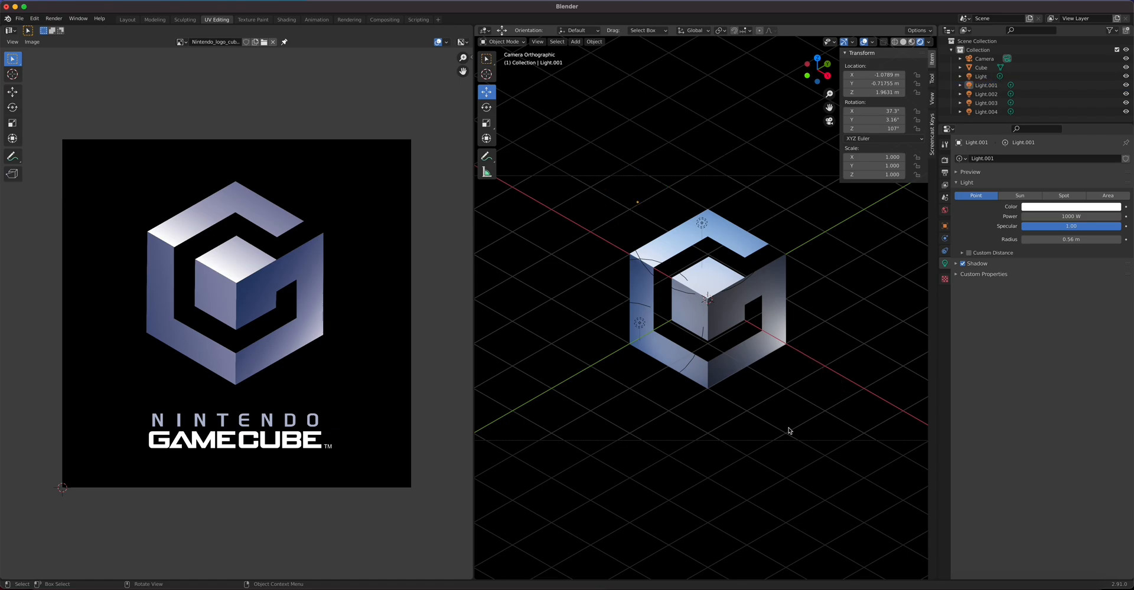
{"action": "left_click", "coordinate": [853, 372]}
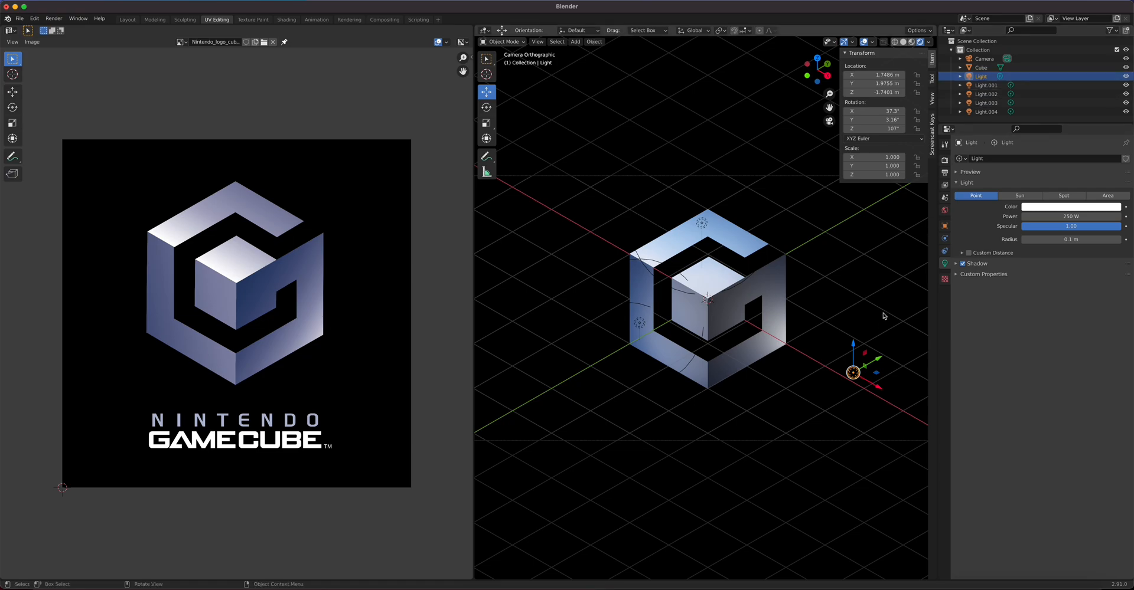
Step: Set the main Light to 100 W, move it toward the cube's lower right, and give it a 0.44 m radius
{"action": "left_click_drag", "start_coordinate": [853, 348], "coordinate": [854, 357]}
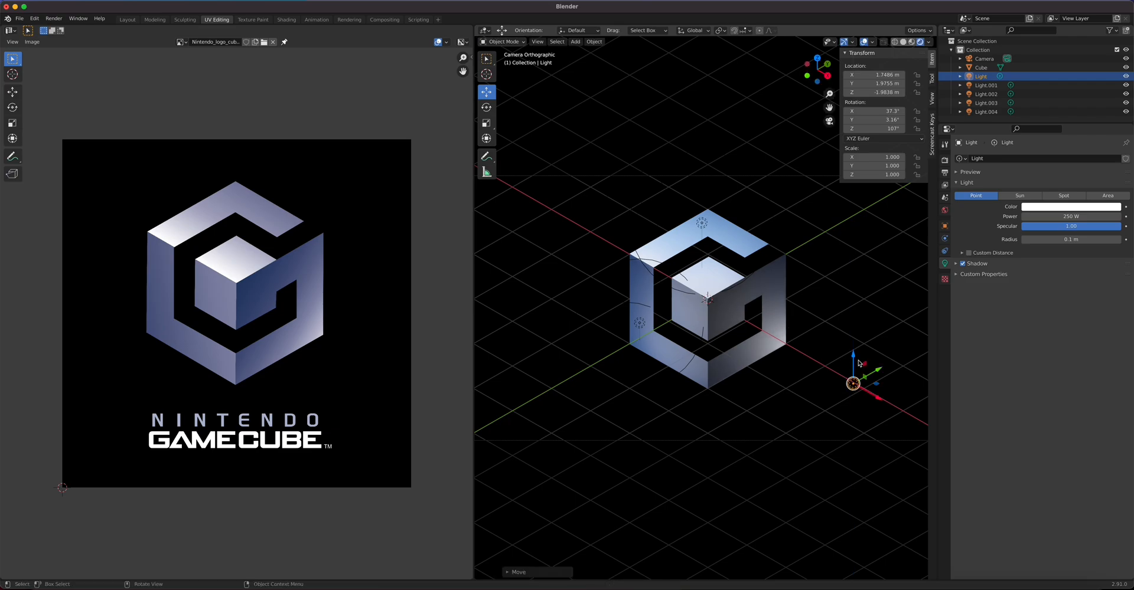
{"action": "left_click_drag", "start_coordinate": [1070, 239], "coordinate": [985, 222]}
{"action": "key", "text": "Escape"}
{"action": "double_click", "coordinate": [1080, 219]}
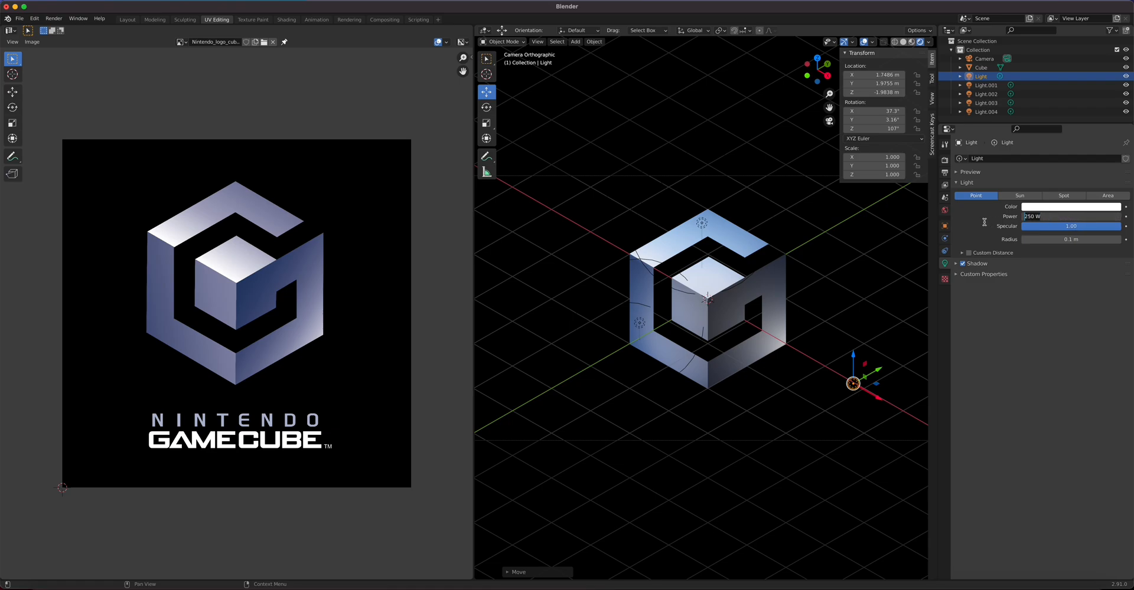
{"action": "type", "text": "100"}
{"action": "key", "text": "Return"}
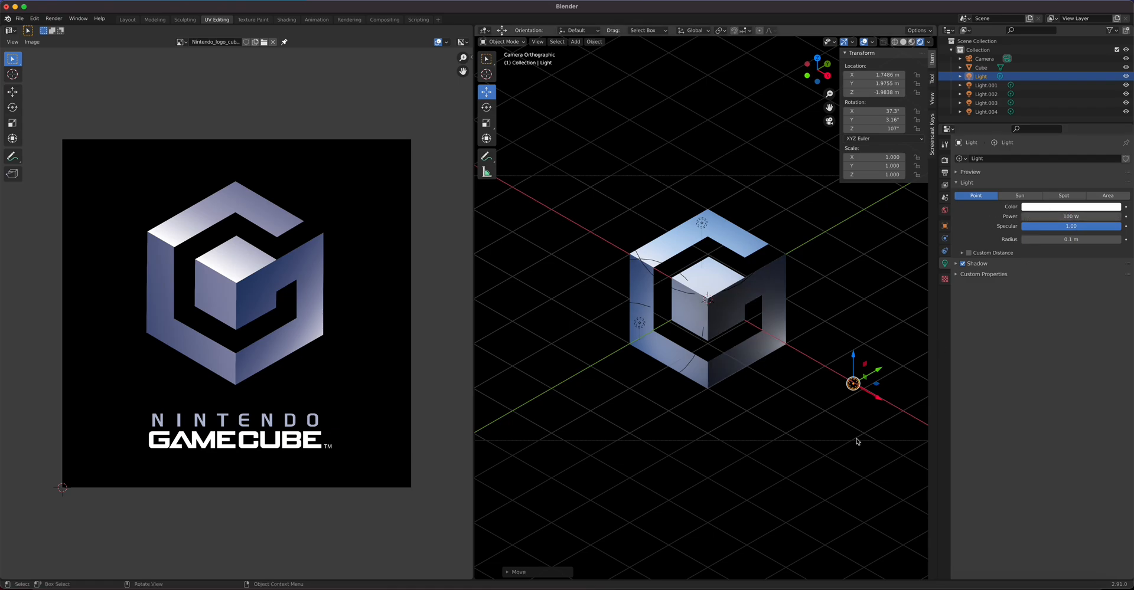
{"action": "left_click_drag", "start_coordinate": [878, 400], "coordinate": [841, 377]}
{"action": "mouse_move", "coordinate": [827, 335]}
{"action": "left_mouse_down"}
{"action": "mouse_move", "coordinate": [822, 317]}
{"action": "mouse_move", "coordinate": [840, 342]}
{"action": "left_mouse_up"}
{"action": "left_click_drag", "start_coordinate": [1044, 242], "coordinate": [1119, 217]}
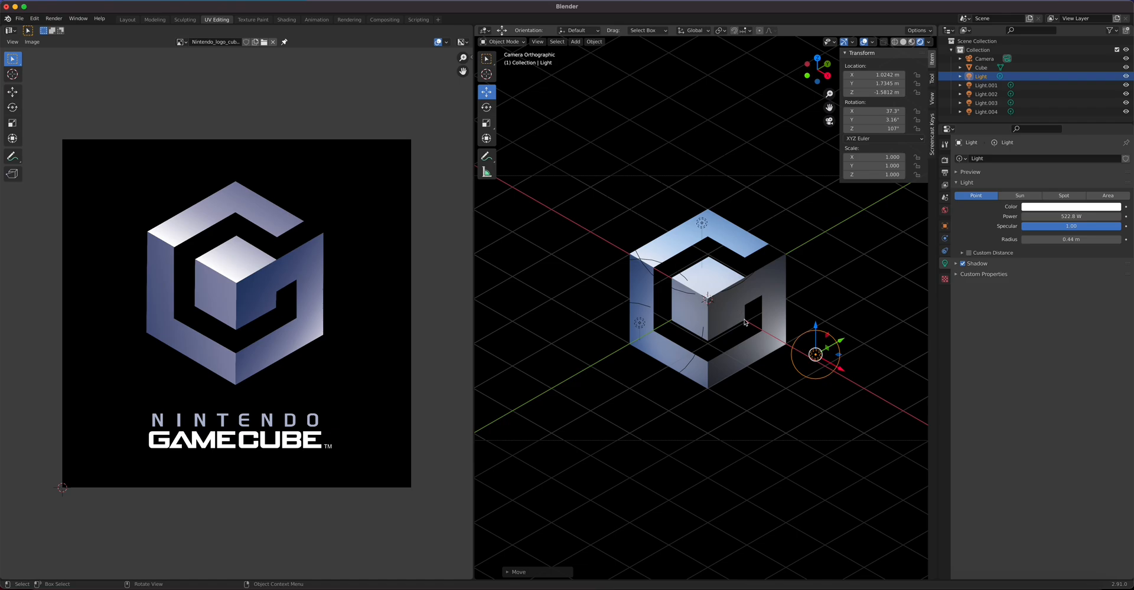
{"action": "left_click", "coordinate": [945, 210]}
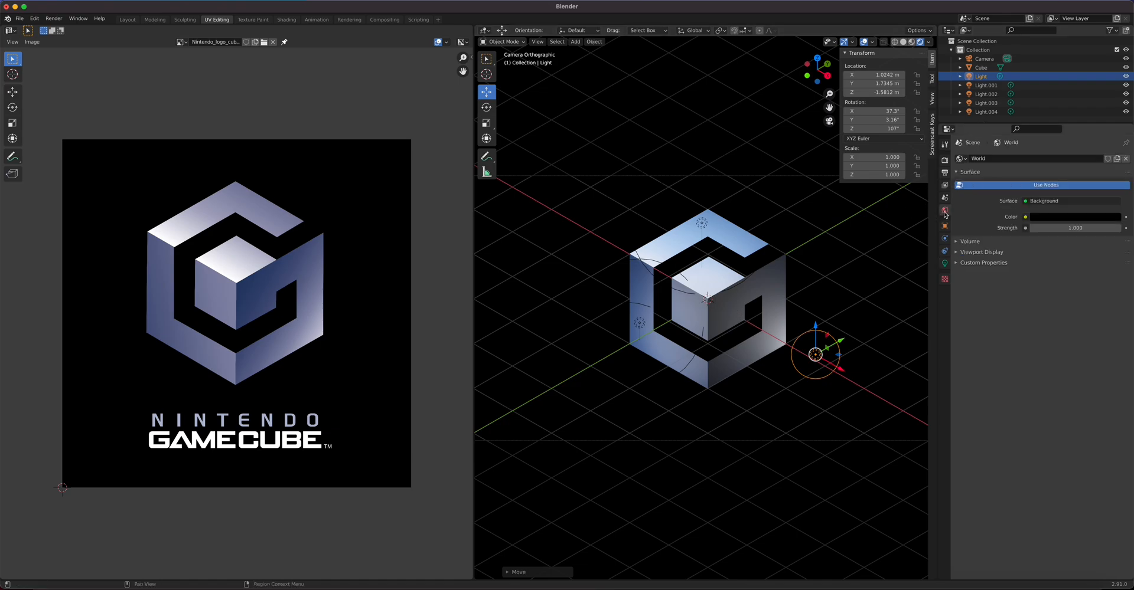
Step: Raise the World background colour's value slightly to a dark grey
{"action": "left_click", "coordinate": [1075, 217]}
{"action": "left_click", "coordinate": [1113, 151]}
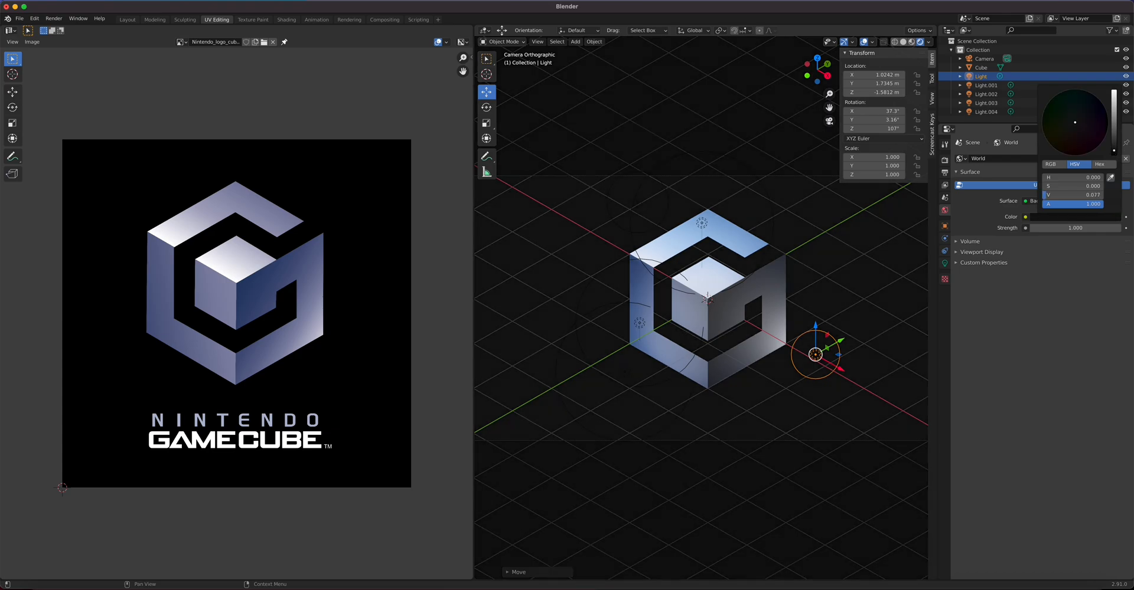
{"action": "left_click_drag", "start_coordinate": [1114, 151], "coordinate": [1113, 144]}
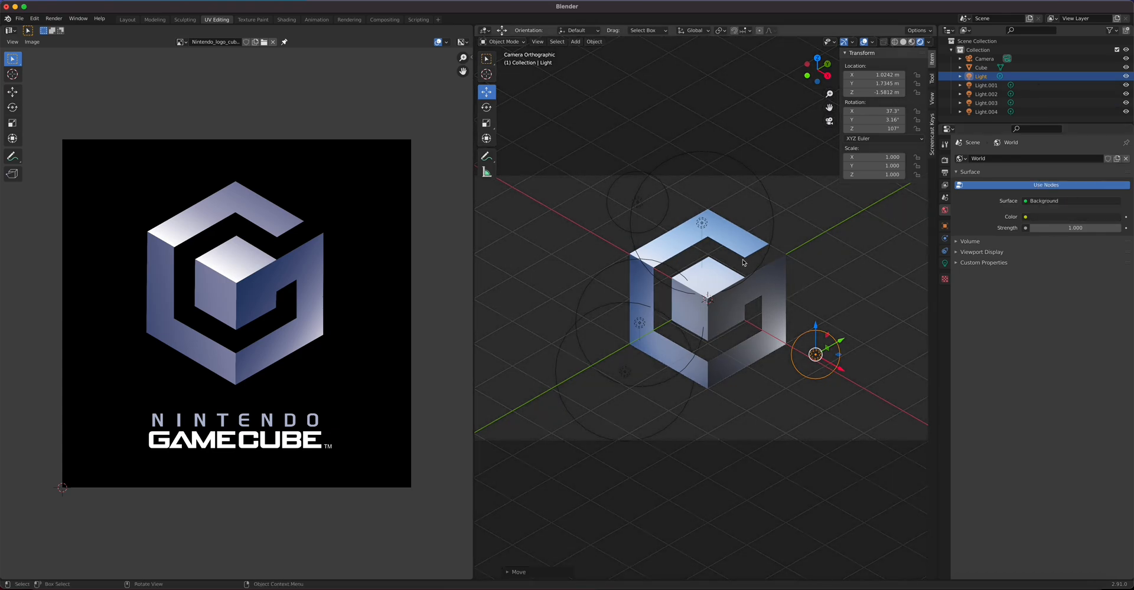
Step: Shift Light.002 along X, reposition the main Light beside the cube, and set it to 377.6 W
{"action": "left_click", "coordinate": [701, 223]}
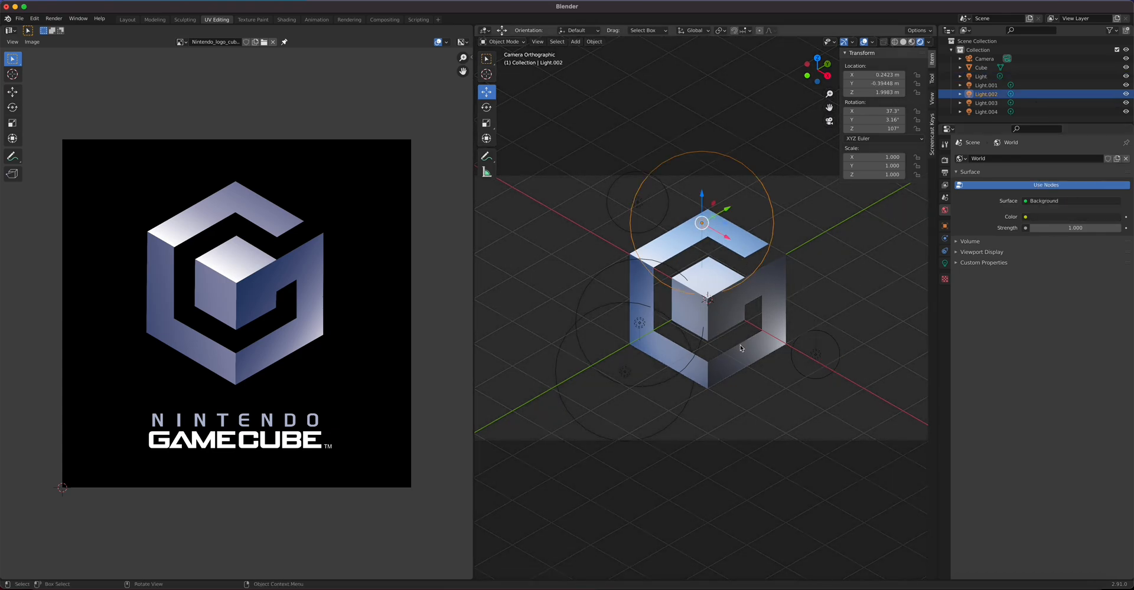
{"action": "mouse_move", "coordinate": [724, 236]}
{"action": "left_mouse_down"}
{"action": "mouse_move", "coordinate": [706, 231]}
{"action": "mouse_move", "coordinate": [746, 244]}
{"action": "mouse_move", "coordinate": [720, 232]}
{"action": "left_mouse_up"}
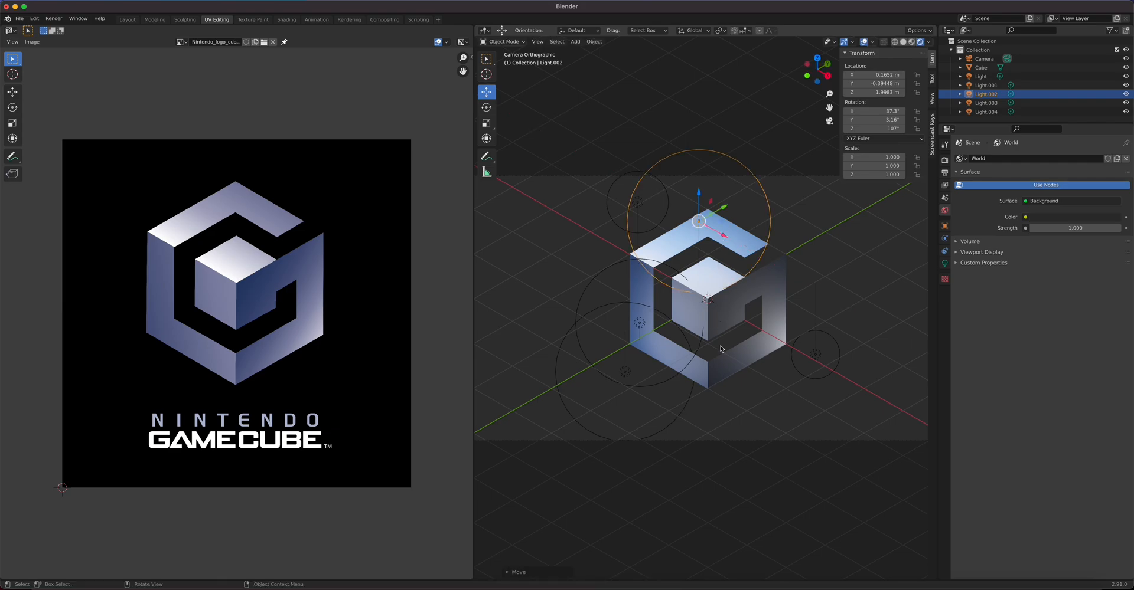
{"action": "middle_click_drag", "start_coordinate": [804, 386], "coordinate": [747, 370]}
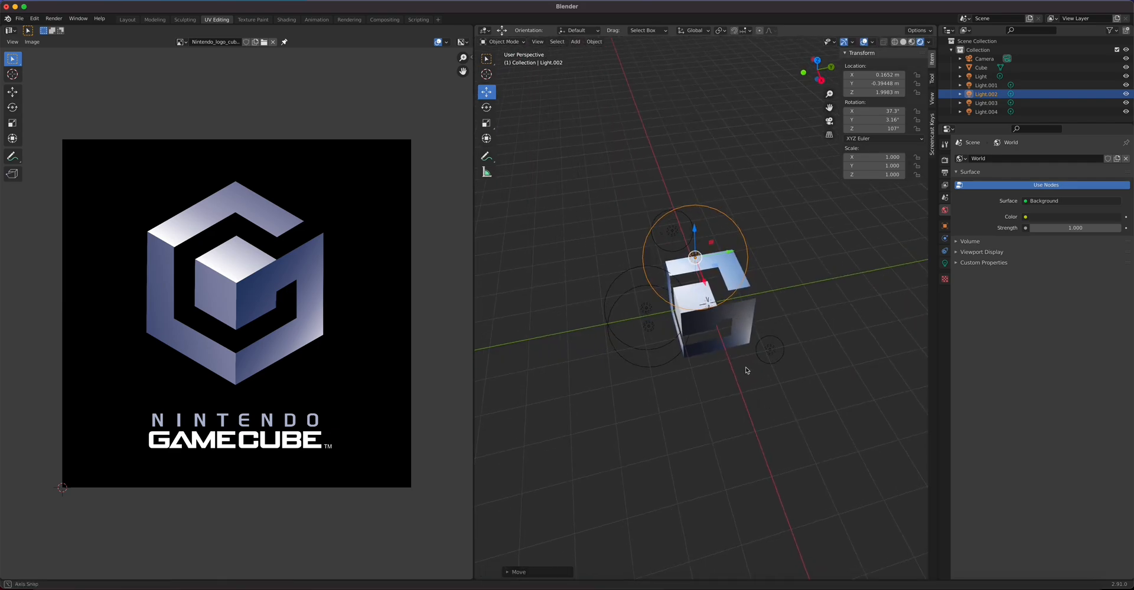
{"action": "left_click", "coordinate": [772, 351]}
{"action": "left_click_drag", "start_coordinate": [775, 335], "coordinate": [770, 356]}
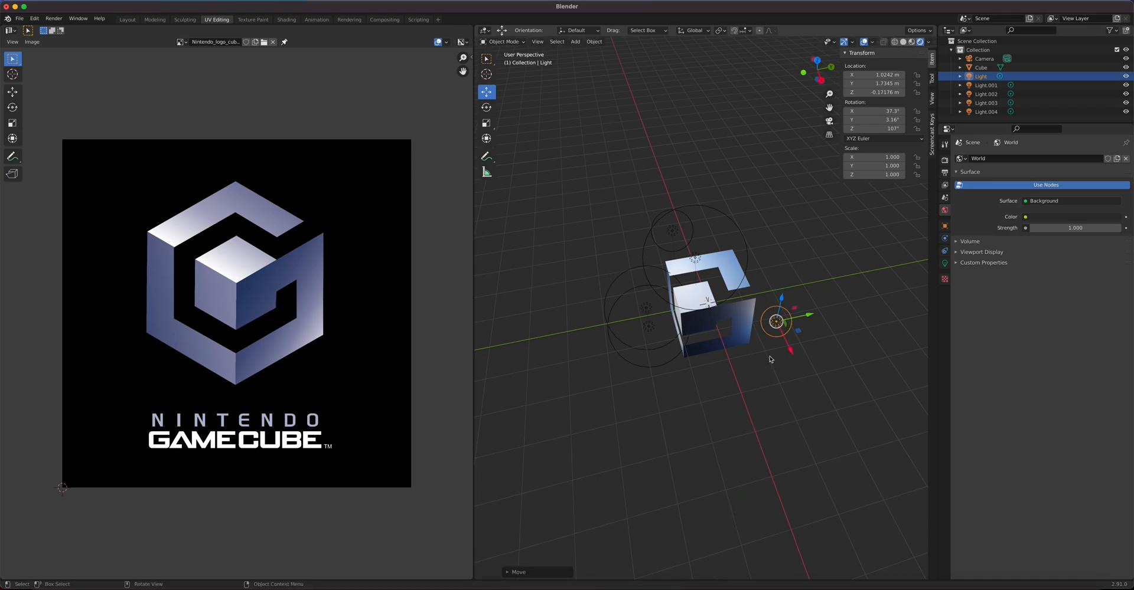
{"action": "scroll", "coordinate": [778, 354], "scroll_direction": "up", "scroll_amount": 3}
{"action": "left_click_drag", "start_coordinate": [855, 322], "coordinate": [852, 250]}
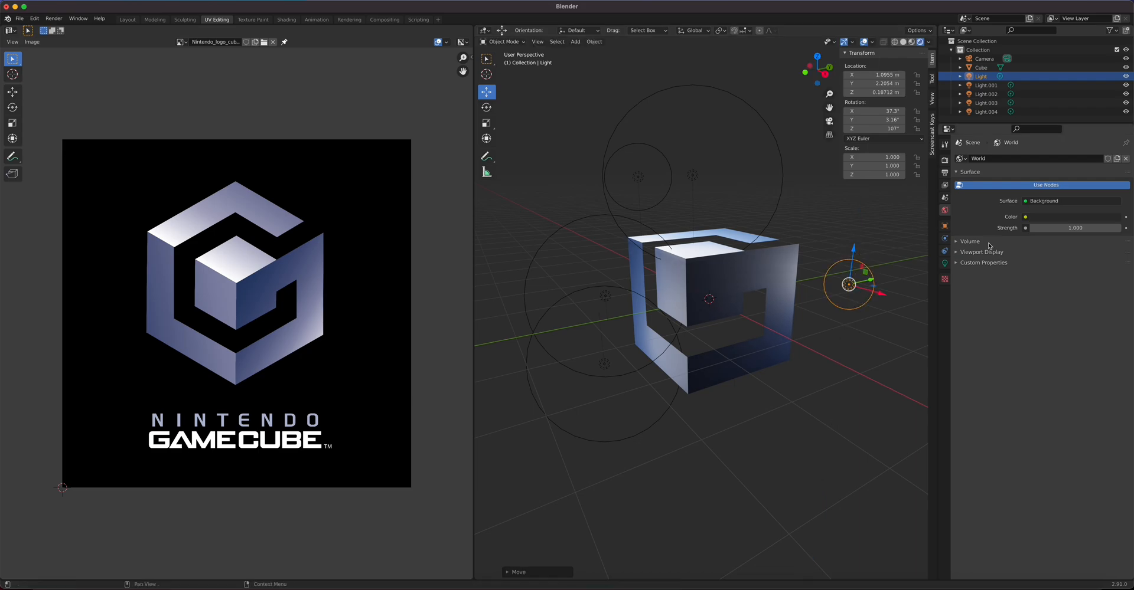
{"action": "left_click", "coordinate": [944, 263]}
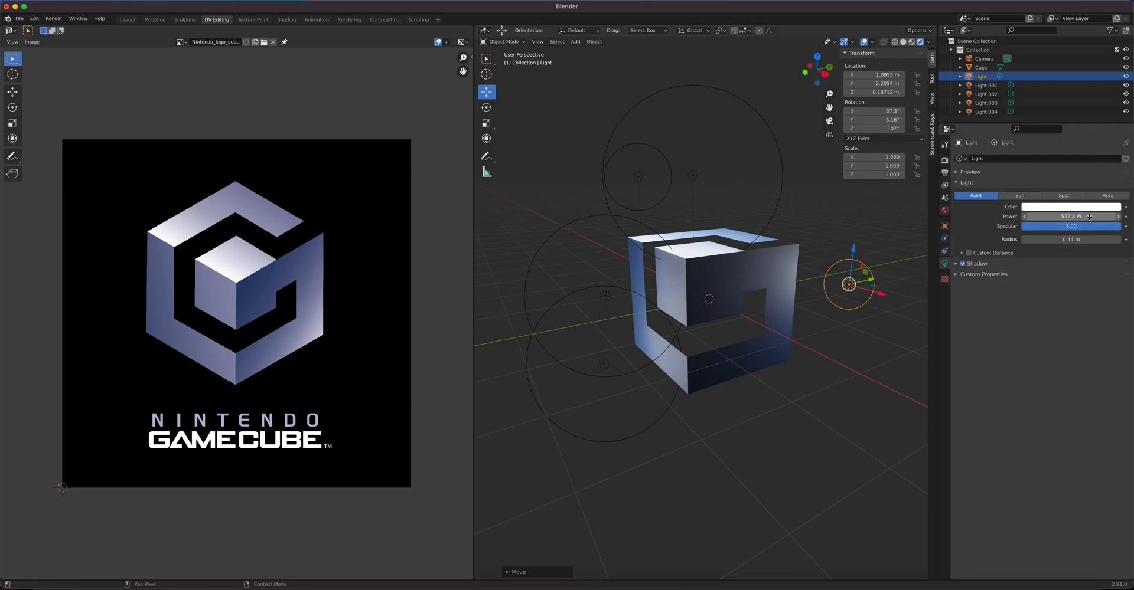
{"action": "left_click_drag", "start_coordinate": [1071, 216], "coordinate": [1063, 217]}
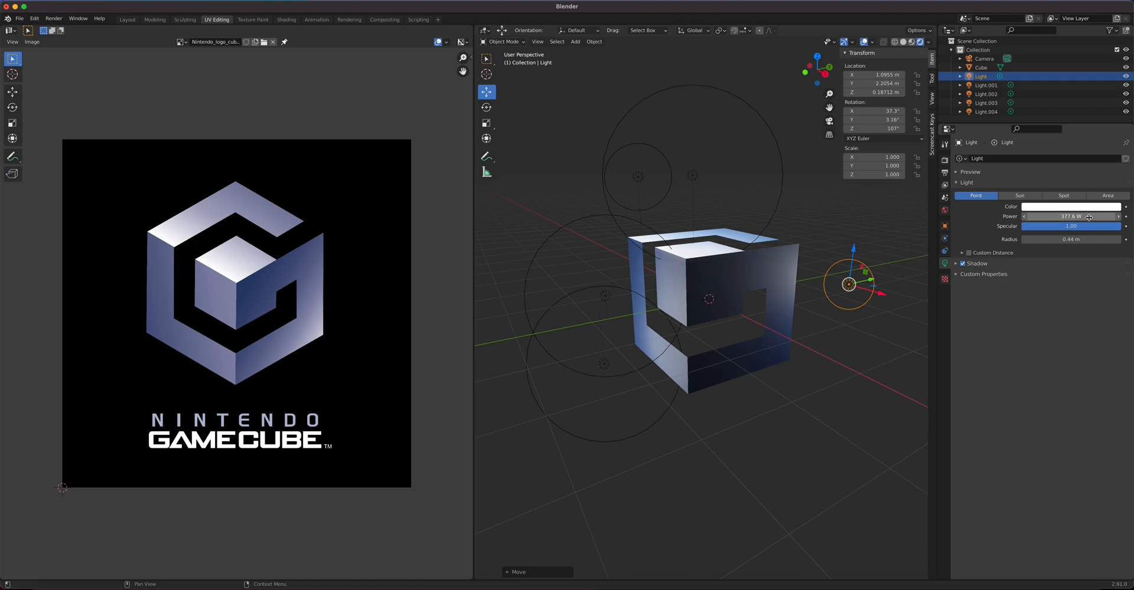
Step: Duplicate the light as Light.005, move it below the cube and along Y, radius 1.36 m
{"action": "key", "text": "shift+d"}
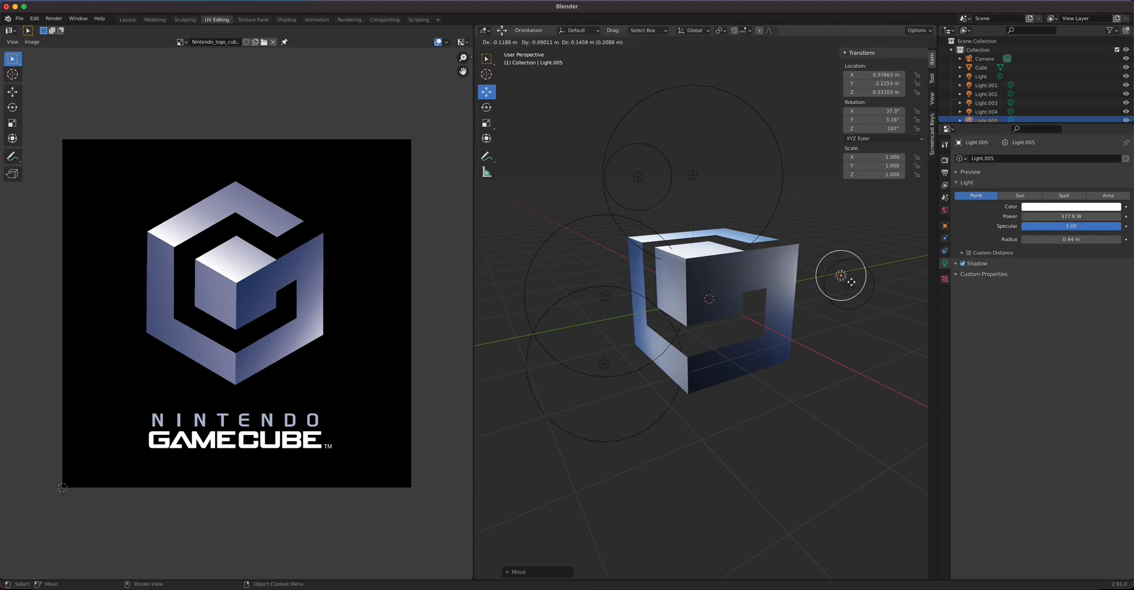
{"action": "right_click", "coordinate": [854, 258]}
{"action": "left_click_drag", "start_coordinate": [853, 258], "coordinate": [871, 355]}
{"action": "left_click_drag", "start_coordinate": [1071, 240], "coordinate": [1074, 217]}
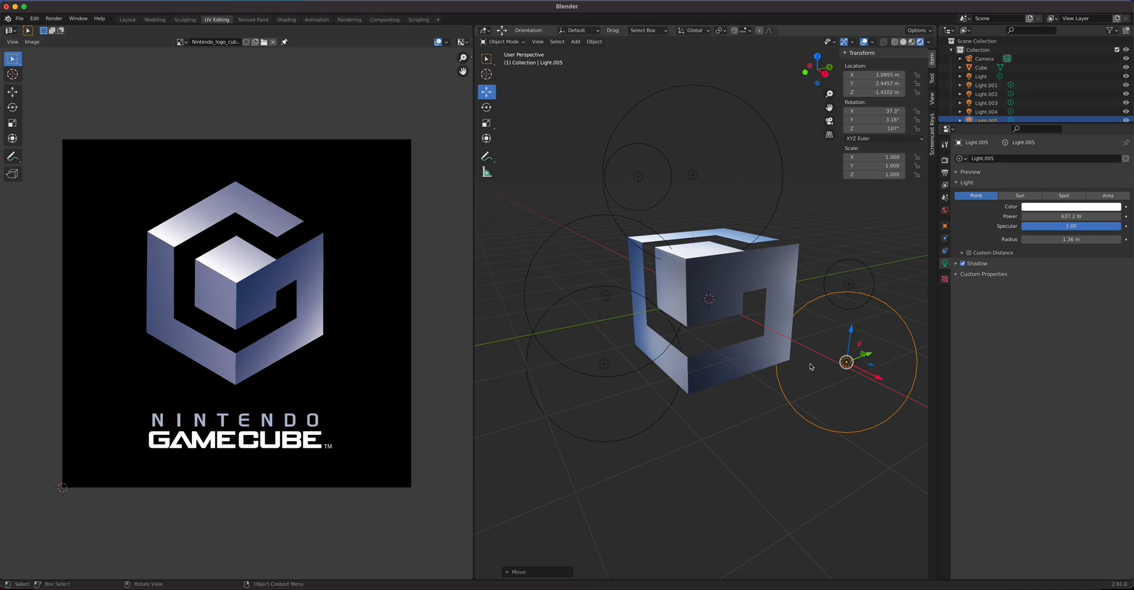
{"action": "left_click_drag", "start_coordinate": [871, 357], "coordinate": [868, 396]}
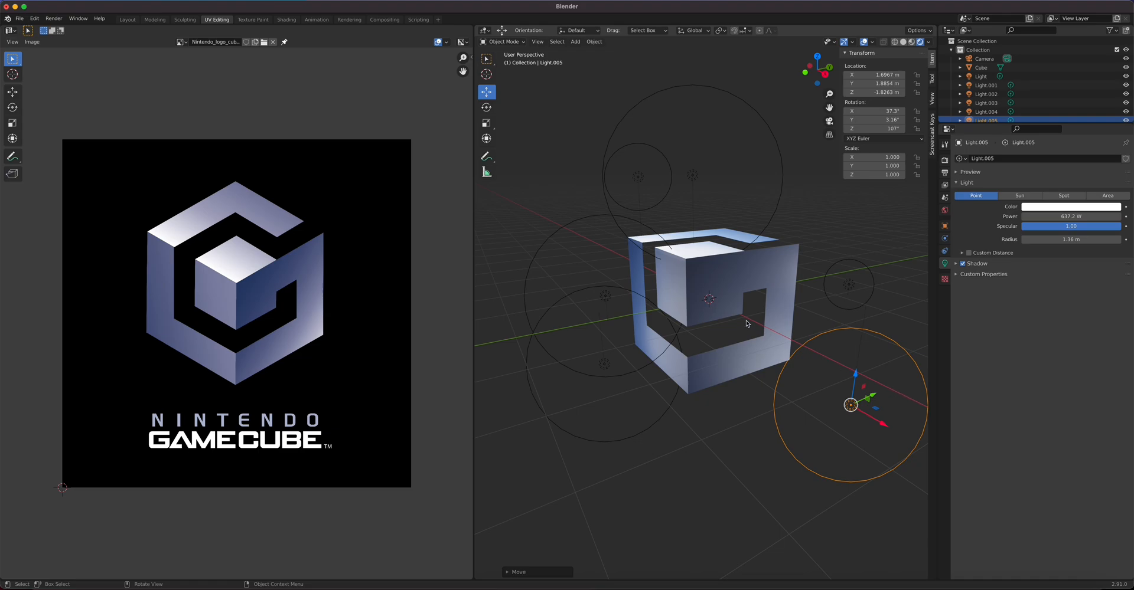
Step: Return to the camera view and set the world colour value to 0 for a black background
{"action": "key", "text": "KP_0"}
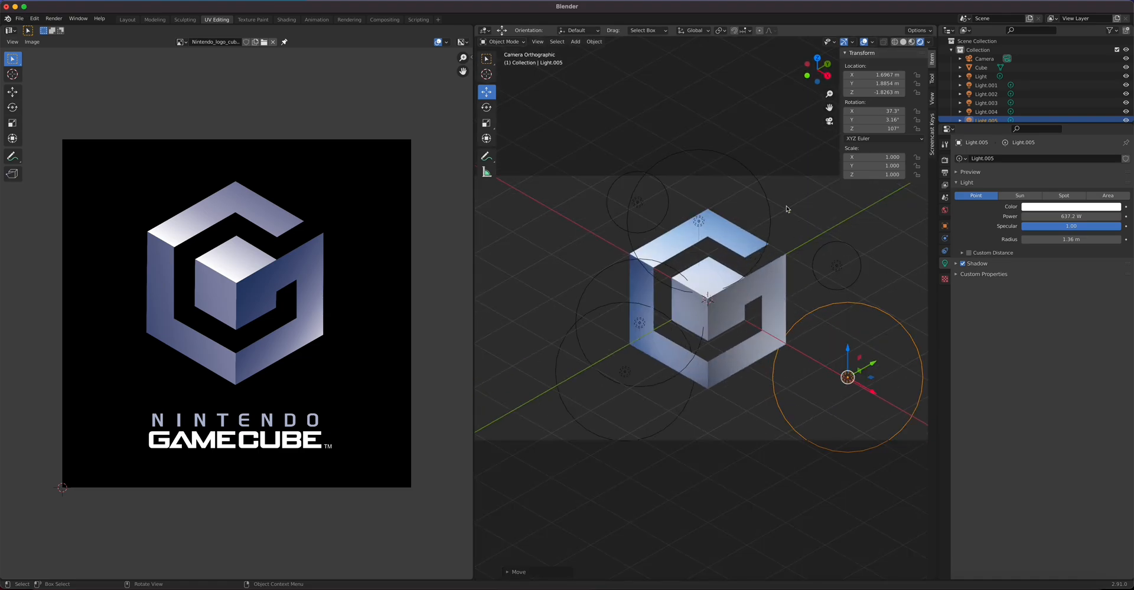
{"action": "left_click", "coordinate": [945, 210]}
{"action": "left_click", "coordinate": [1073, 217]}
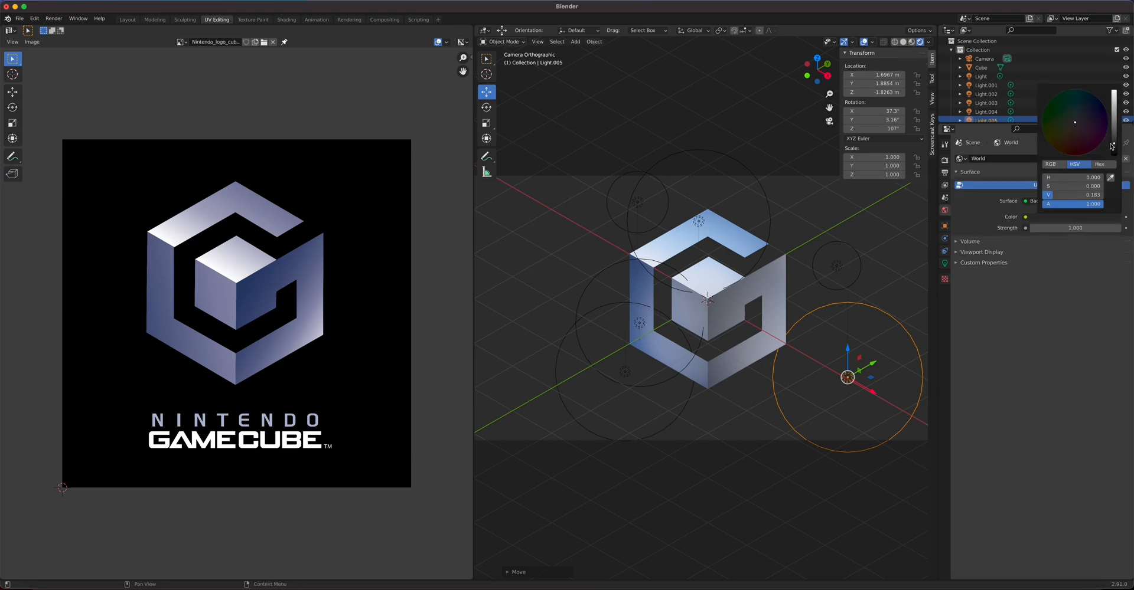
{"action": "left_click_drag", "start_coordinate": [1113, 144], "coordinate": [1113, 154]}
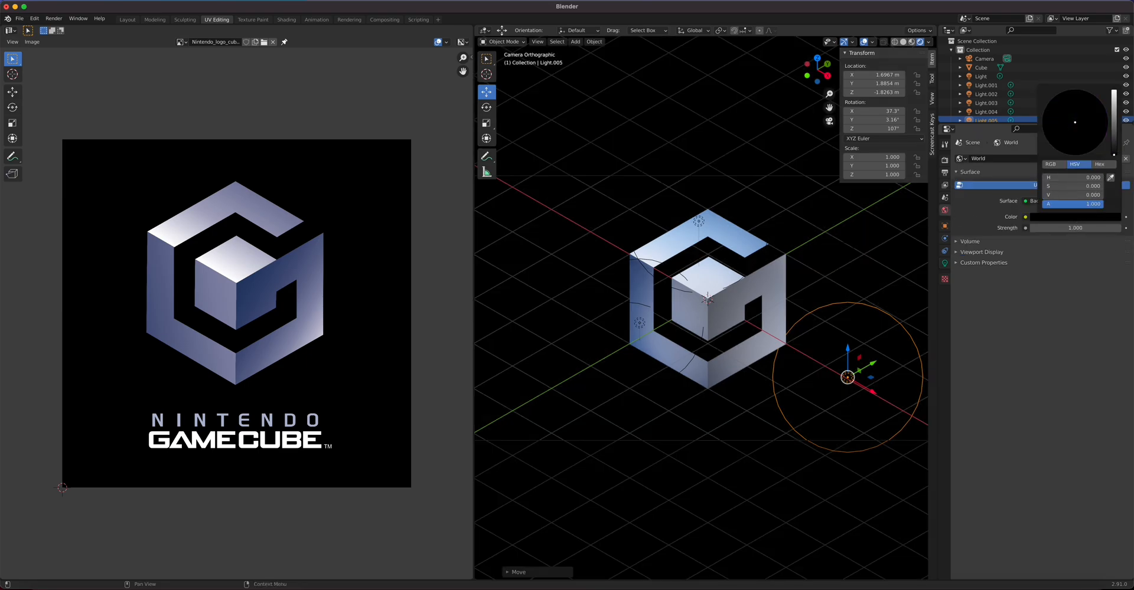
Step: Nudge Light.002 along Y and set its power to 1200 W
{"action": "left_click", "coordinate": [701, 221]}
{"action": "left_click", "coordinate": [698, 221]}
{"action": "left_click_drag", "start_coordinate": [721, 211], "coordinate": [730, 201]}
{"action": "left_click", "coordinate": [944, 264]}
{"action": "left_click", "coordinate": [1074, 216]}
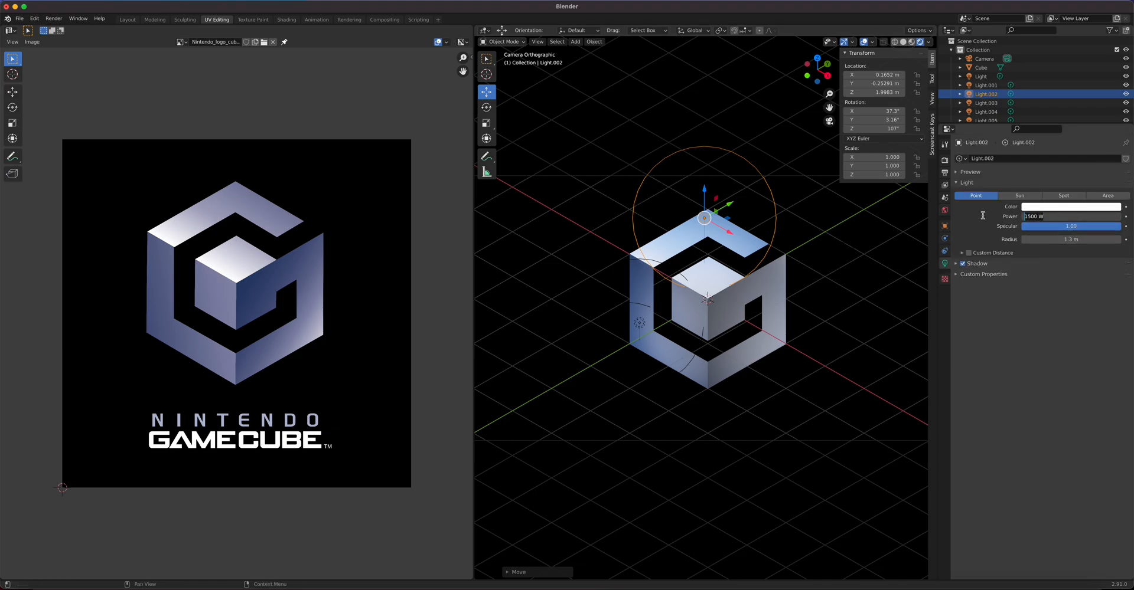
{"action": "key", "text": "Return"}
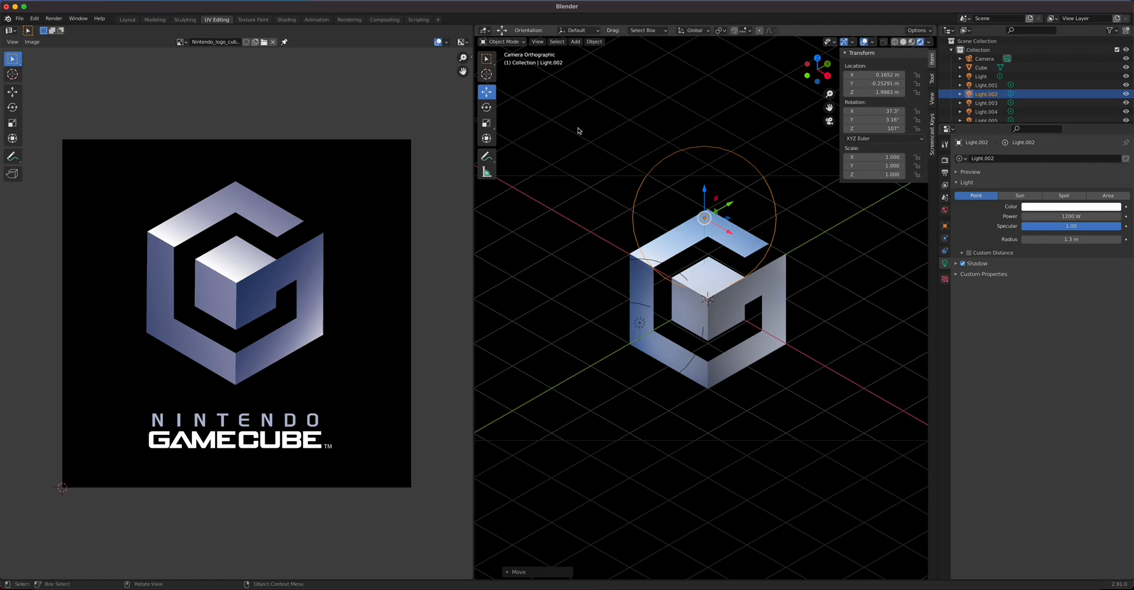
Step: Render a test image of the logo and dismiss the result
{"action": "left_click", "coordinate": [54, 18]}
{"action": "left_click", "coordinate": [59, 26]}
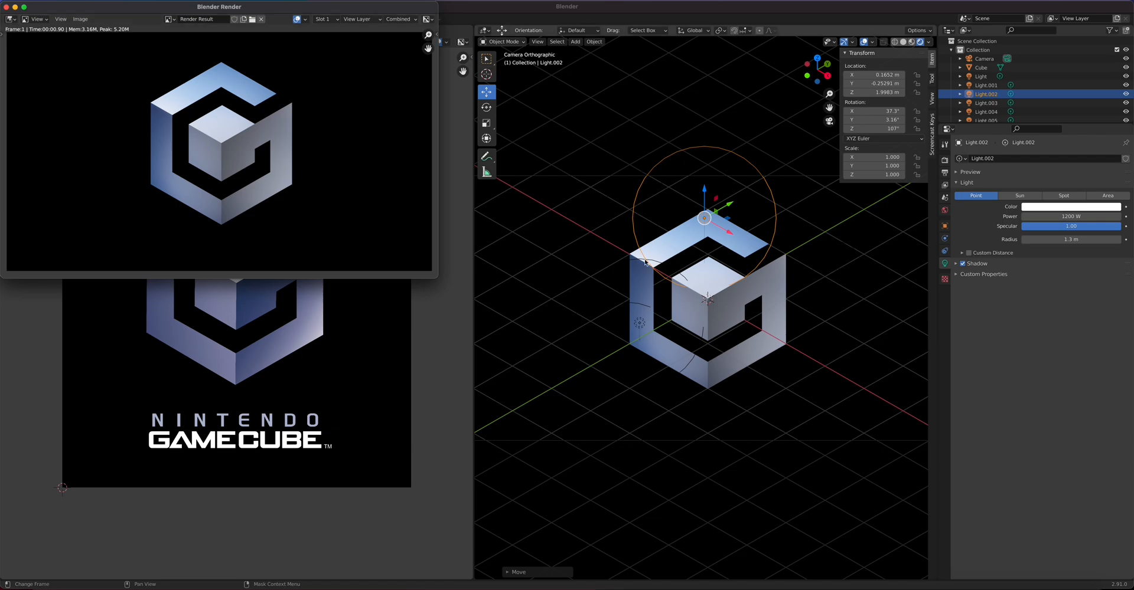
{"action": "left_click", "coordinate": [791, 357]}
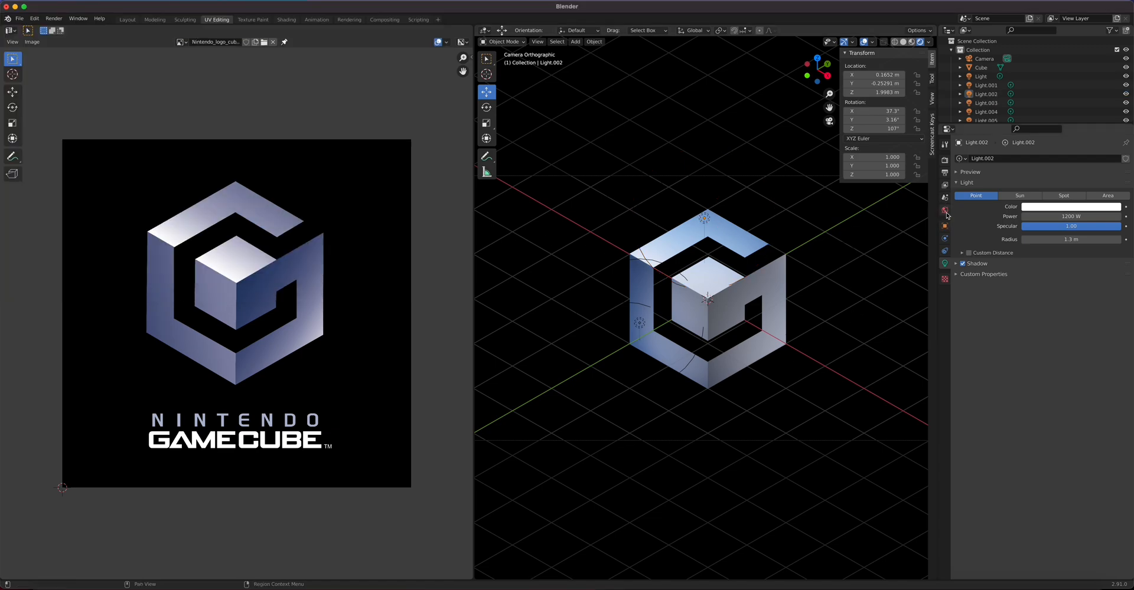
Step: Set the world background colour back to black after briefly brightening it to grey
{"action": "left_click", "coordinate": [946, 212]}
{"action": "left_click", "coordinate": [1089, 216]}
{"action": "left_click_drag", "start_coordinate": [1113, 155], "coordinate": [1114, 134]}
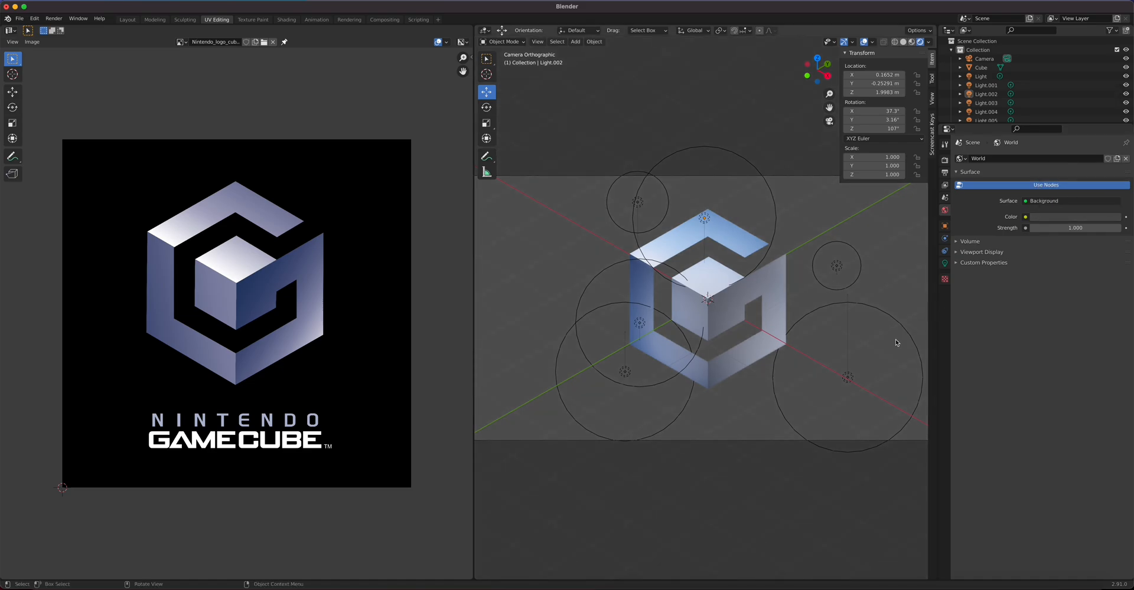
{"action": "left_click", "coordinate": [846, 377]}
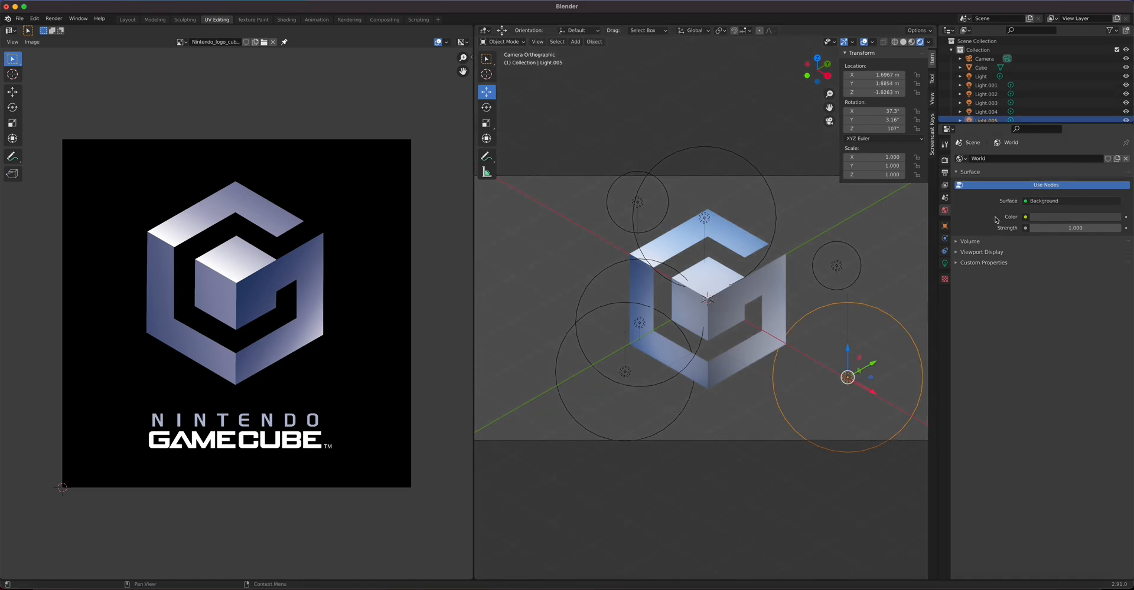
{"action": "left_click", "coordinate": [1059, 217]}
{"action": "left_click_drag", "start_coordinate": [1112, 141], "coordinate": [1112, 156]}
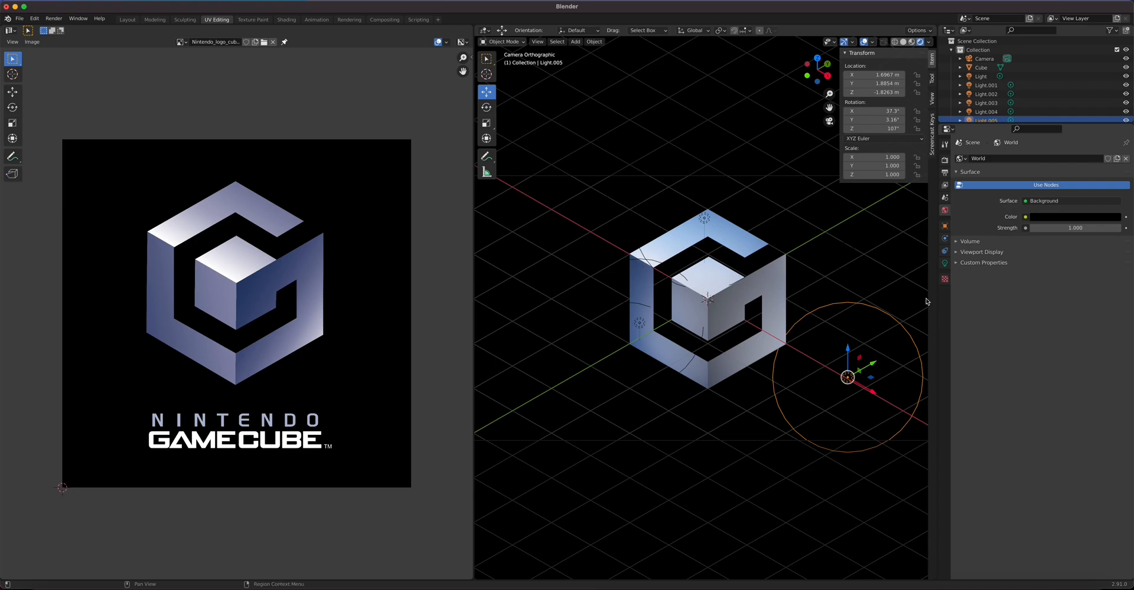
Step: Move Light.005 along Y and shrink its radius to 1 m
{"action": "left_click_drag", "start_coordinate": [877, 368], "coordinate": [919, 353]}
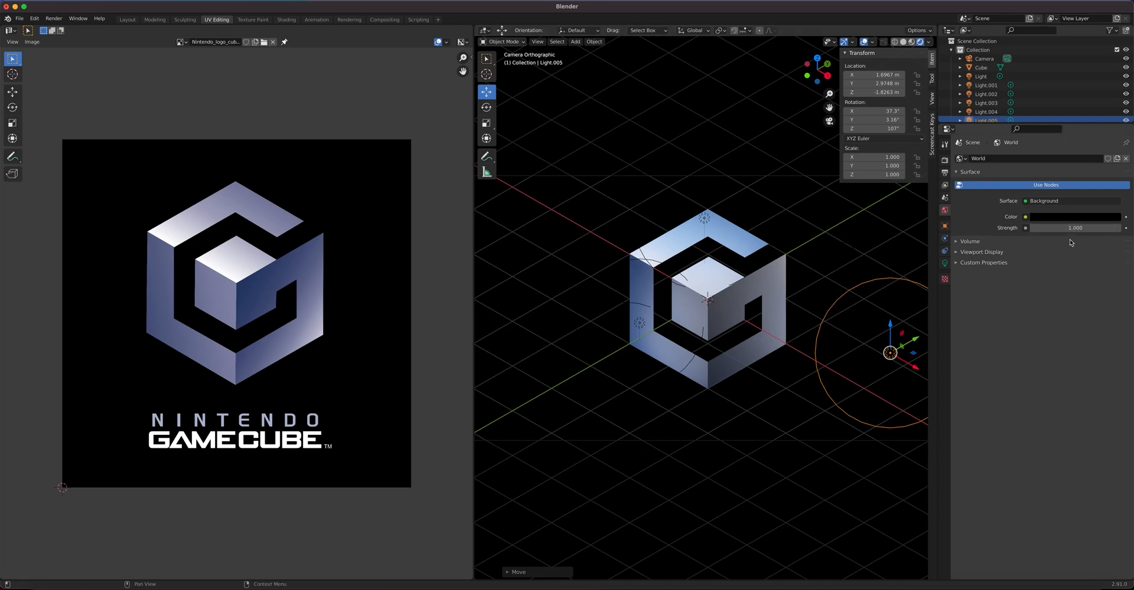
{"action": "left_click", "coordinate": [945, 263]}
{"action": "left_click_drag", "start_coordinate": [1090, 241], "coordinate": [1009, 314]}
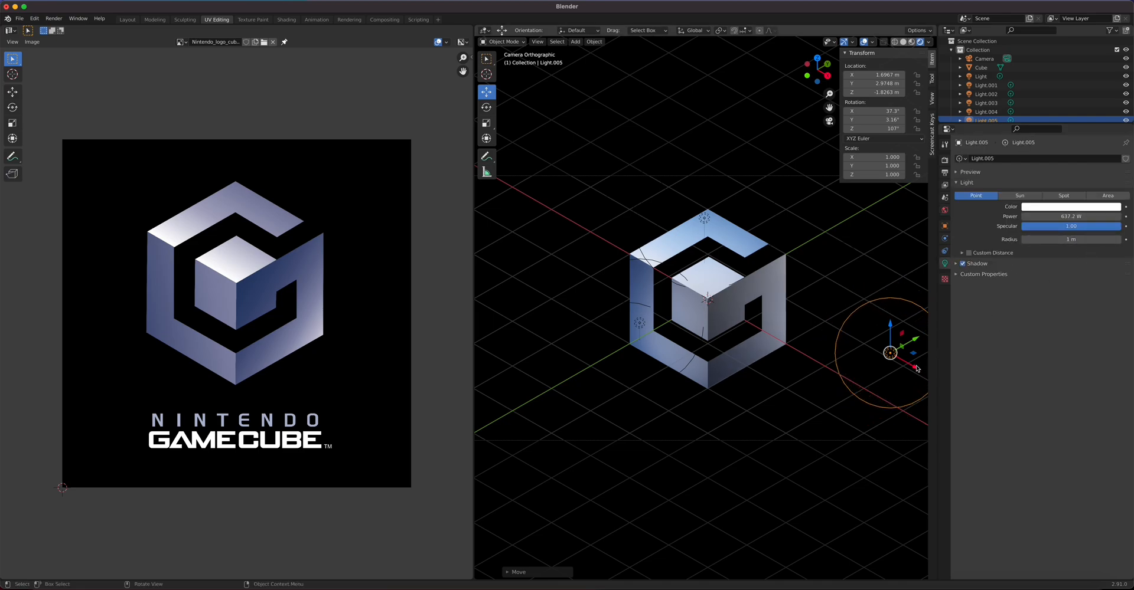
Step: Reposition Light.005 along X and lower it to Z −2.6153 m
{"action": "key", "text": "g"}
{"action": "key", "text": "x"}
{"action": "left_click", "coordinate": [872, 358]}
{"action": "key", "text": "g"}
{"action": "key", "text": "z"}
{"action": "left_click", "coordinate": [877, 371]}
{"action": "key", "text": "g"}
{"action": "key", "text": "x"}
{"action": "left_click_drag", "start_coordinate": [886, 387], "coordinate": [886, 386]}
{"action": "left_click_drag", "start_coordinate": [862, 338], "coordinate": [862, 344]}
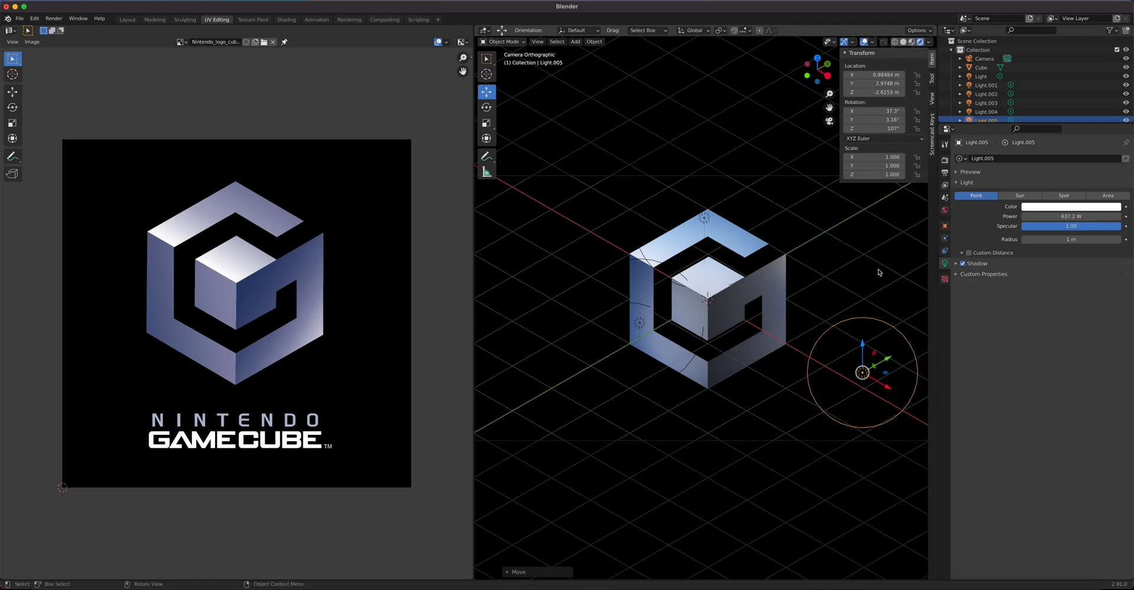
Step: Move the main Light to X 1.2552 m, Z −0.69113 m and lower its power to 187 W
{"action": "left_click", "coordinate": [861, 263]}
{"action": "mouse_move", "coordinate": [862, 284]}
{"action": "left_mouse_down"}
{"action": "mouse_move", "coordinate": [878, 294]}
{"action": "mouse_move", "coordinate": [843, 274]}
{"action": "mouse_move", "coordinate": [886, 303]}
{"action": "mouse_move", "coordinate": [872, 281]}
{"action": "mouse_move", "coordinate": [862, 294]}
{"action": "left_mouse_up"}
{"action": "left_click_drag", "start_coordinate": [1073, 217], "coordinate": [1070, 217]}
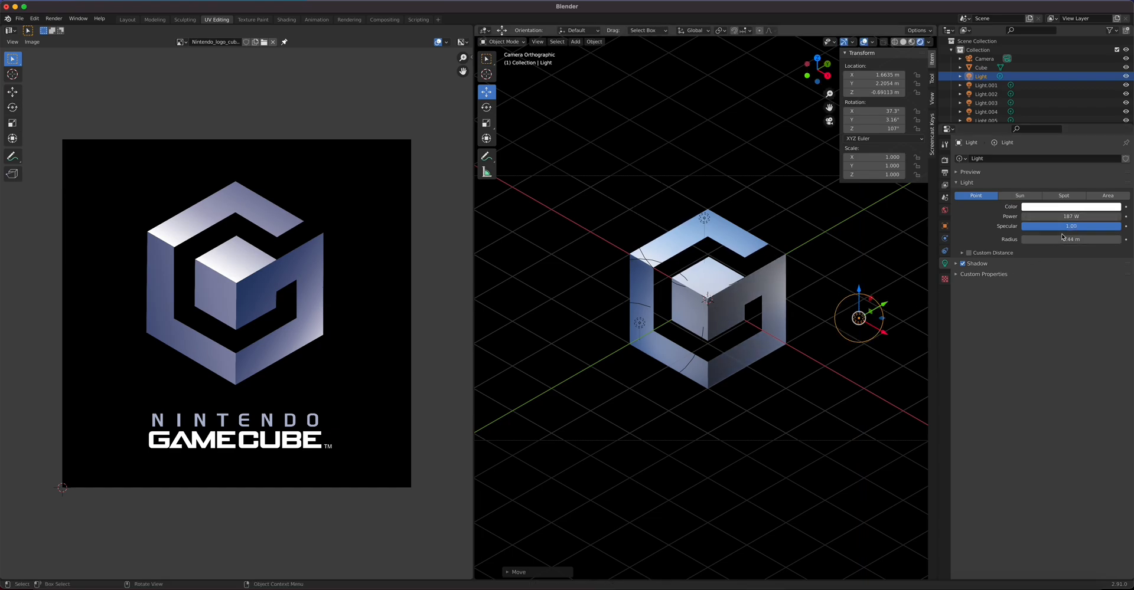
{"action": "left_click_drag", "start_coordinate": [883, 331], "coordinate": [862, 326]}
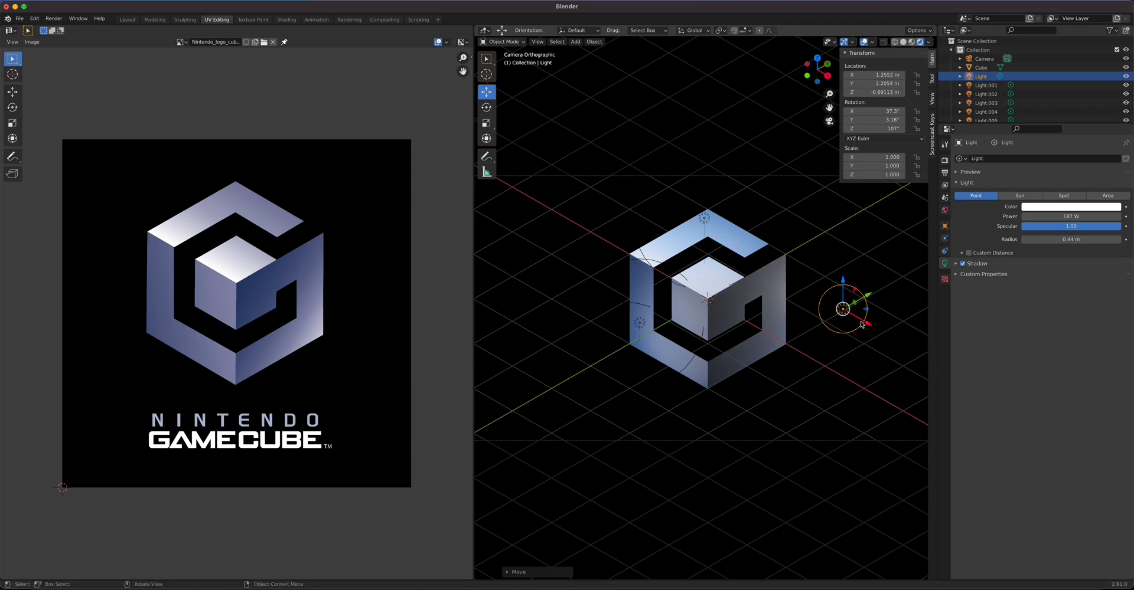
Step: Toggle Light.002 and Light.003 visibility off and on to compare their effect
{"action": "left_click", "coordinate": [706, 219]}
{"action": "left_click", "coordinate": [1127, 94]}
{"action": "left_click", "coordinate": [1126, 94]}
{"action": "left_click", "coordinate": [1126, 93]}
{"action": "left_click", "coordinate": [1126, 94]}
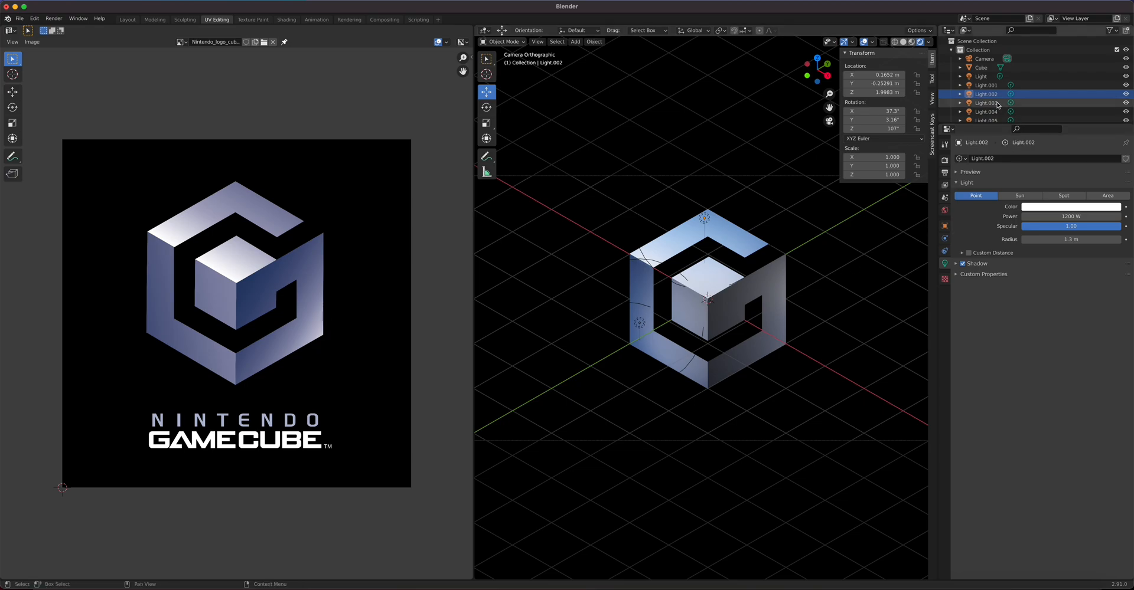
{"action": "left_click", "coordinate": [1119, 103]}
{"action": "left_click", "coordinate": [1126, 102]}
{"action": "left_click", "coordinate": [1126, 103]}
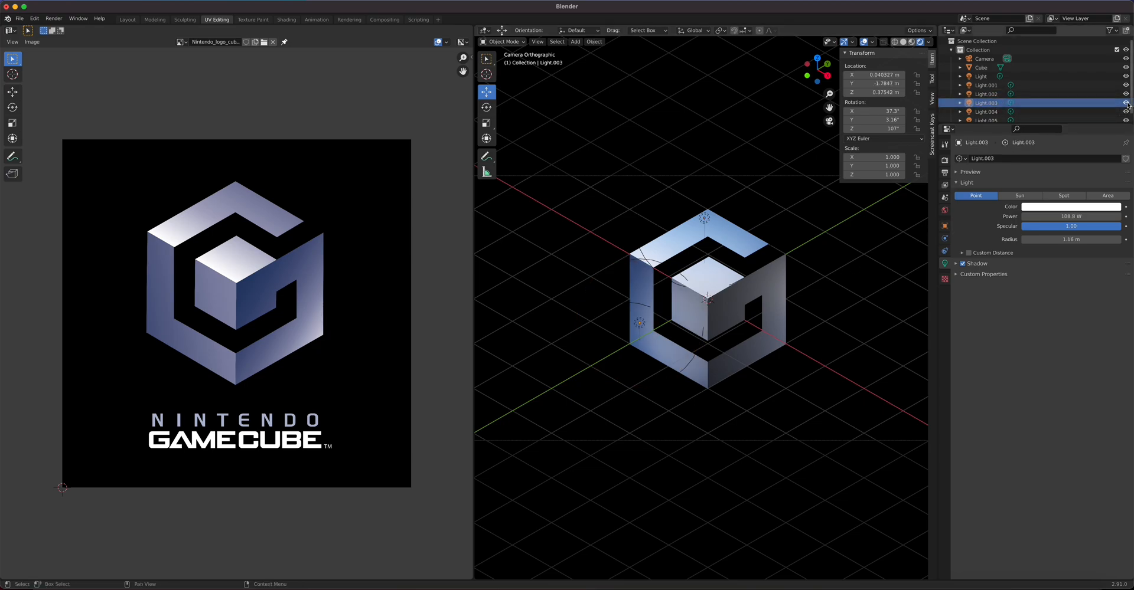
{"action": "left_click", "coordinate": [1126, 102]}
{"action": "left_click", "coordinate": [1126, 103]}
Step: Toggle Light.004 and Light.005 visibility to compare, leaving both lights on
{"action": "left_click", "coordinate": [1080, 112]}
{"action": "left_click", "coordinate": [1126, 112]}
{"action": "left_click", "coordinate": [1126, 111]}
{"action": "left_click", "coordinate": [1126, 112]}
{"action": "left_click", "coordinate": [1126, 112]}
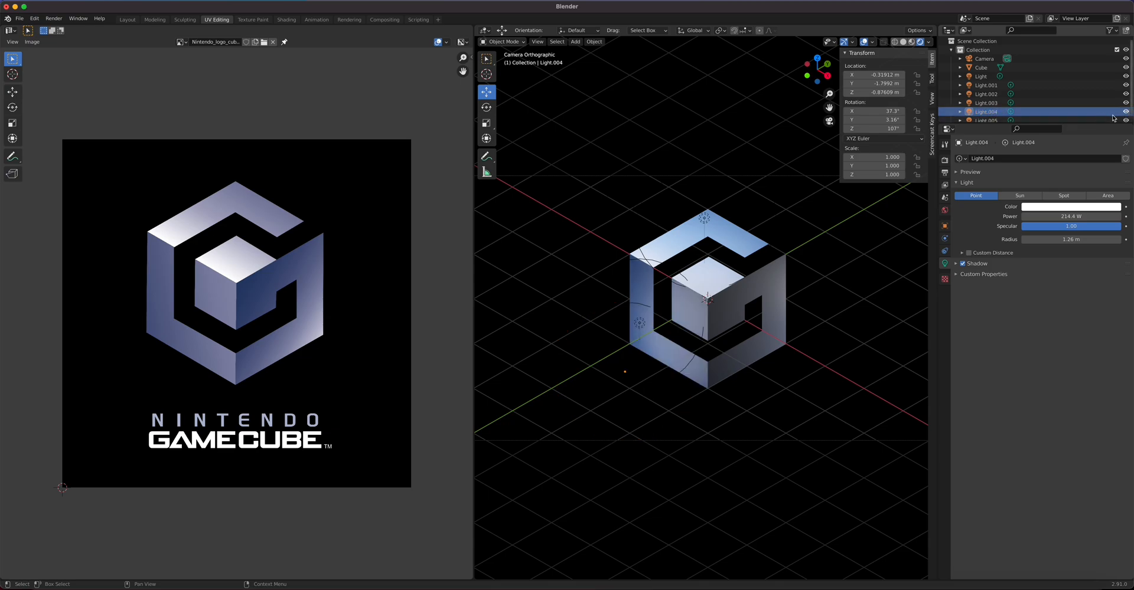
{"action": "scroll", "coordinate": [1041, 105], "scroll_direction": "down", "scroll_amount": 1}
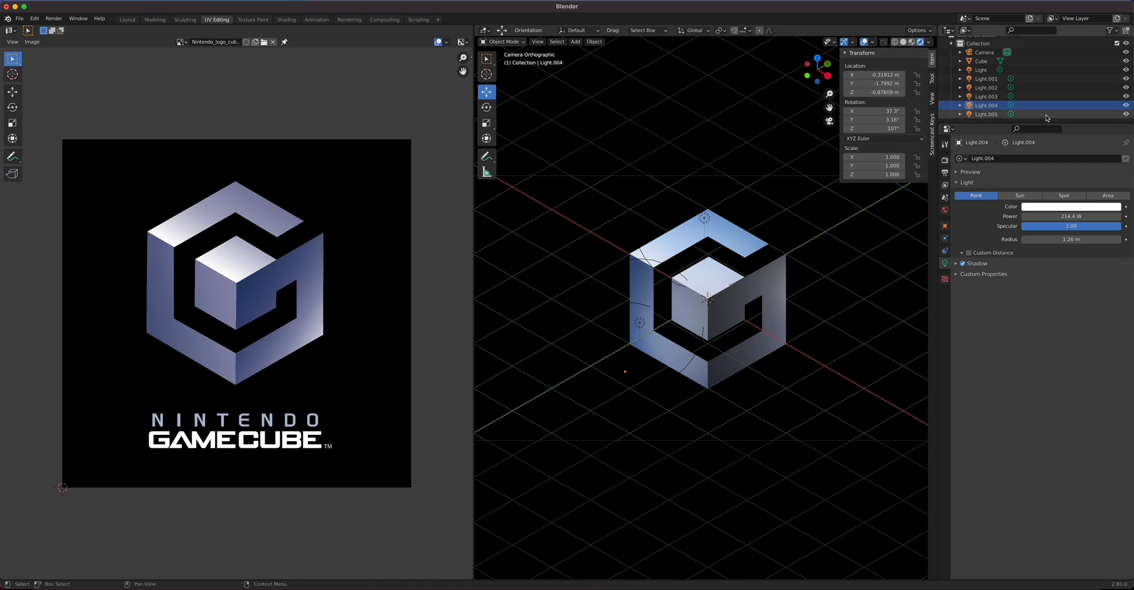
{"action": "left_click", "coordinate": [1046, 114]}
{"action": "left_click", "coordinate": [1126, 114]}
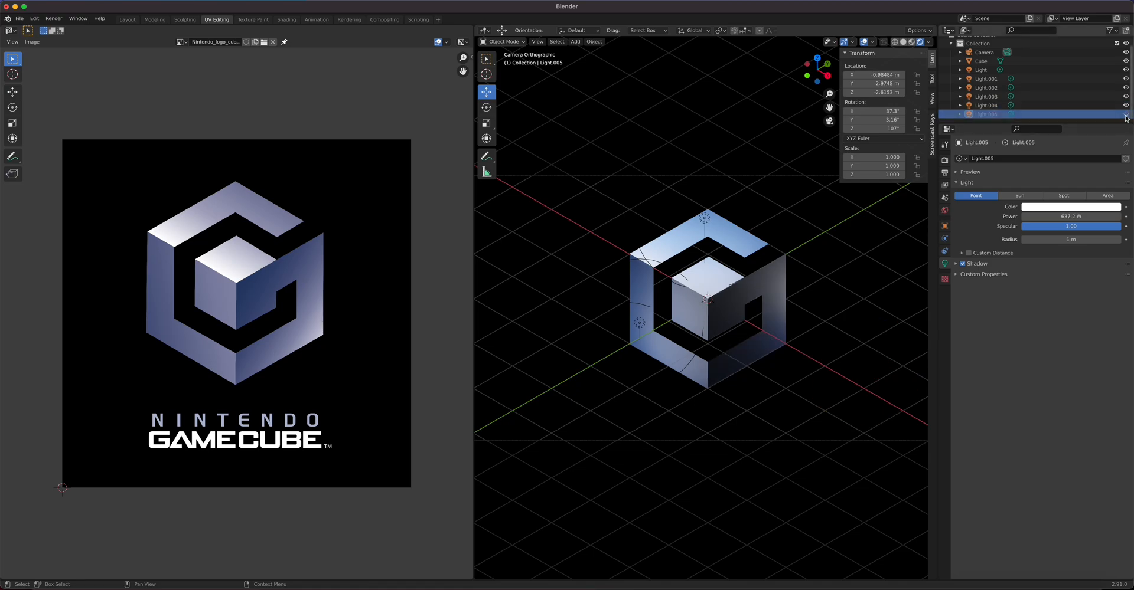
{"action": "left_click", "coordinate": [1126, 115]}
{"action": "left_click", "coordinate": [1125, 115]}
{"action": "left_click", "coordinate": [1125, 115]}
{"action": "left_click", "coordinate": [1125, 116]}
{"action": "left_click", "coordinate": [1125, 115]}
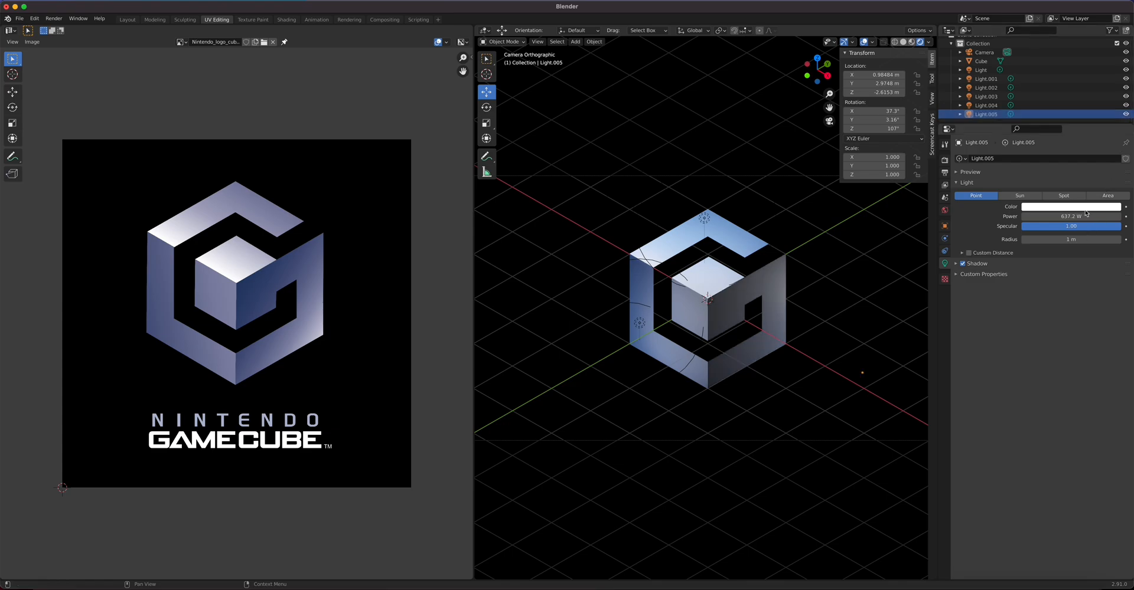
Step: Lower Light.005's power from 637.2 W to 150 W
{"action": "left_click_drag", "start_coordinate": [1086, 214], "coordinate": [1086, 214]}
{"action": "left_click_drag", "start_coordinate": [1087, 215], "coordinate": [1085, 214]}
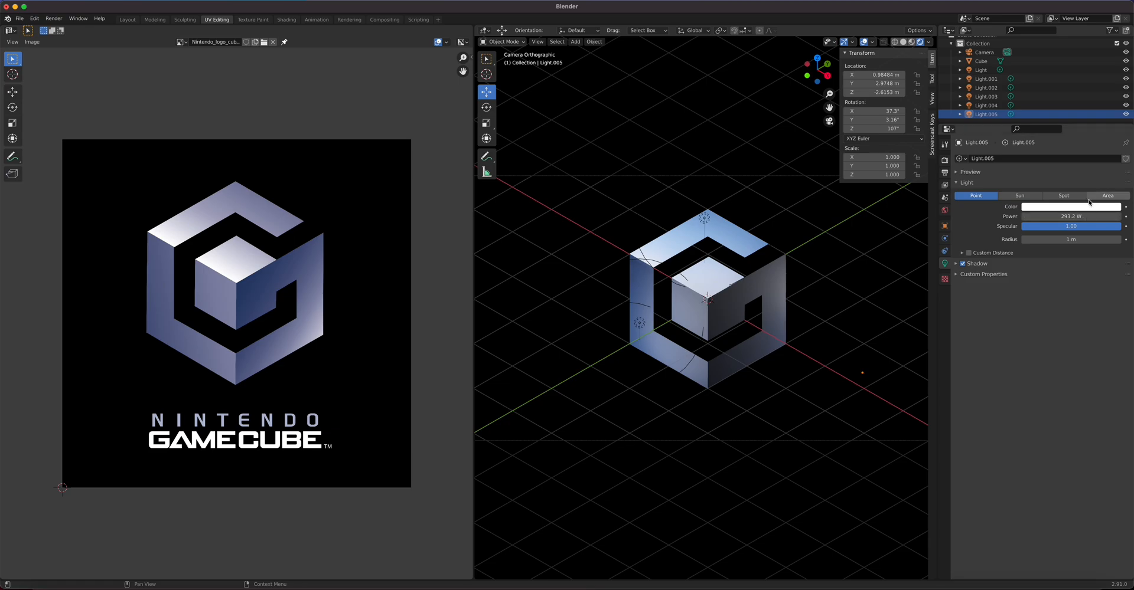
{"action": "double_click", "coordinate": [1098, 217]}
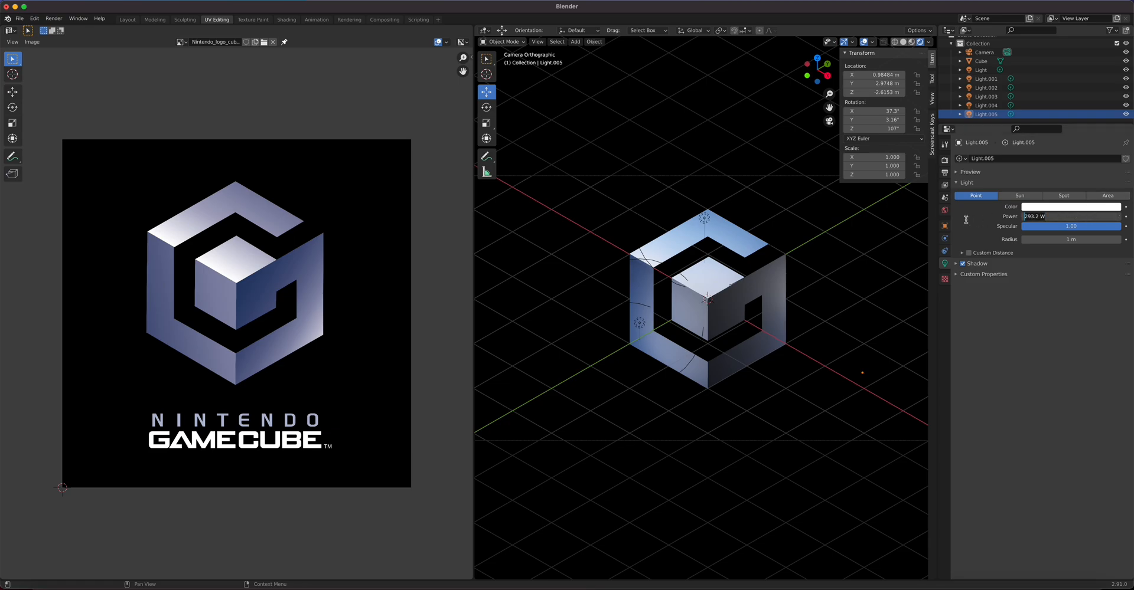
{"action": "key", "text": "Return"}
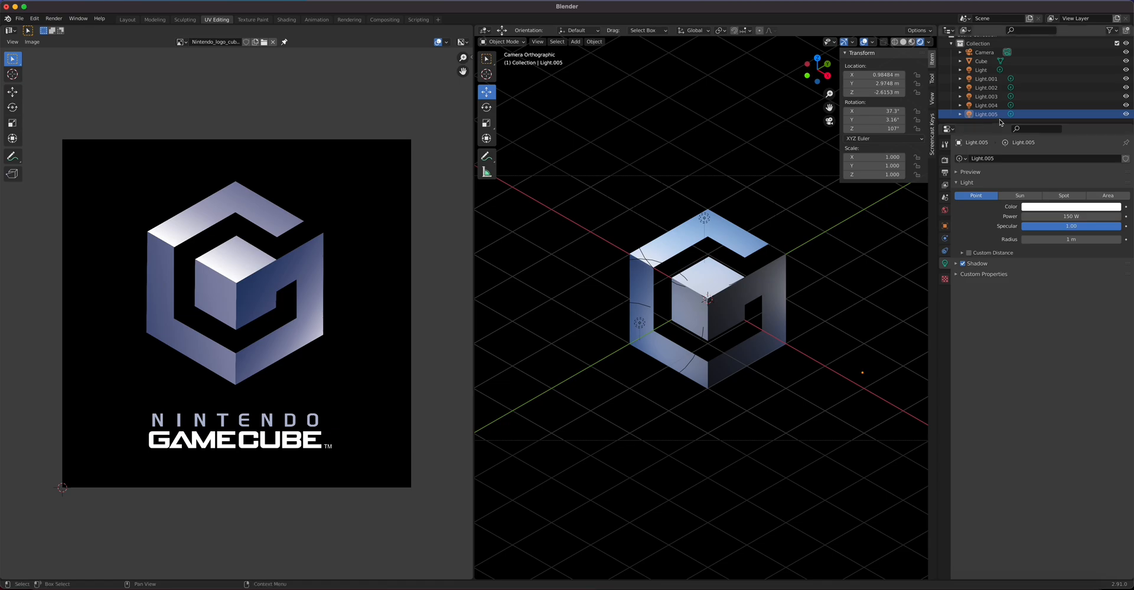
Step: Move Light.005 along X and Y around the cube, orbiting to check its placement
{"action": "left_click", "coordinate": [862, 373]}
{"action": "left_click_drag", "start_coordinate": [886, 386], "coordinate": [825, 347]}
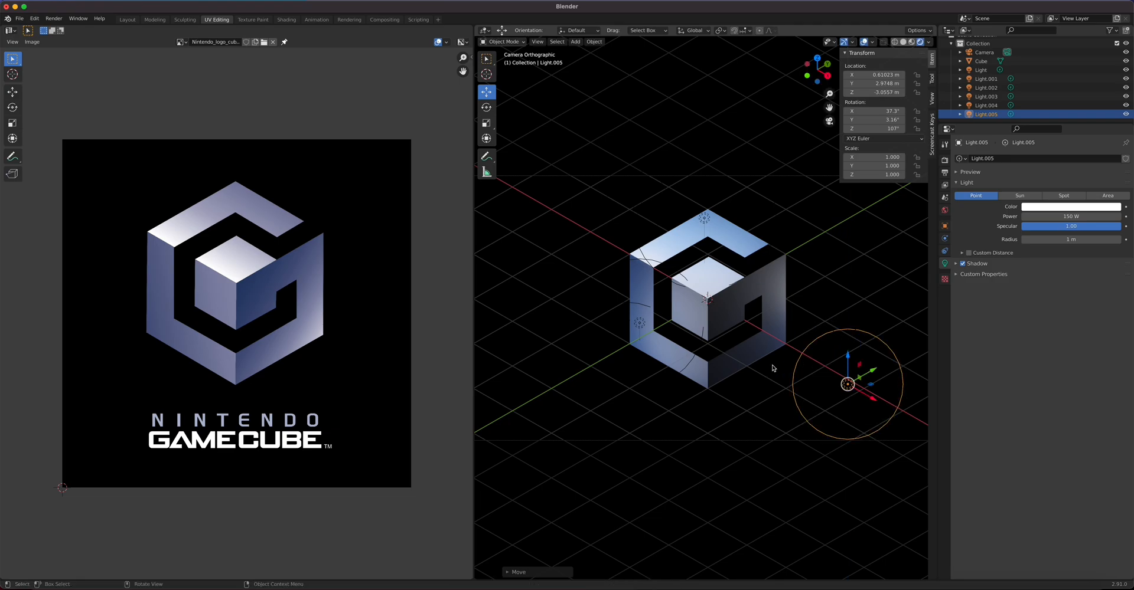
{"action": "middle_click_drag", "start_coordinate": [784, 408], "coordinate": [848, 447]}
{"action": "left_click_drag", "start_coordinate": [856, 445], "coordinate": [858, 533]}
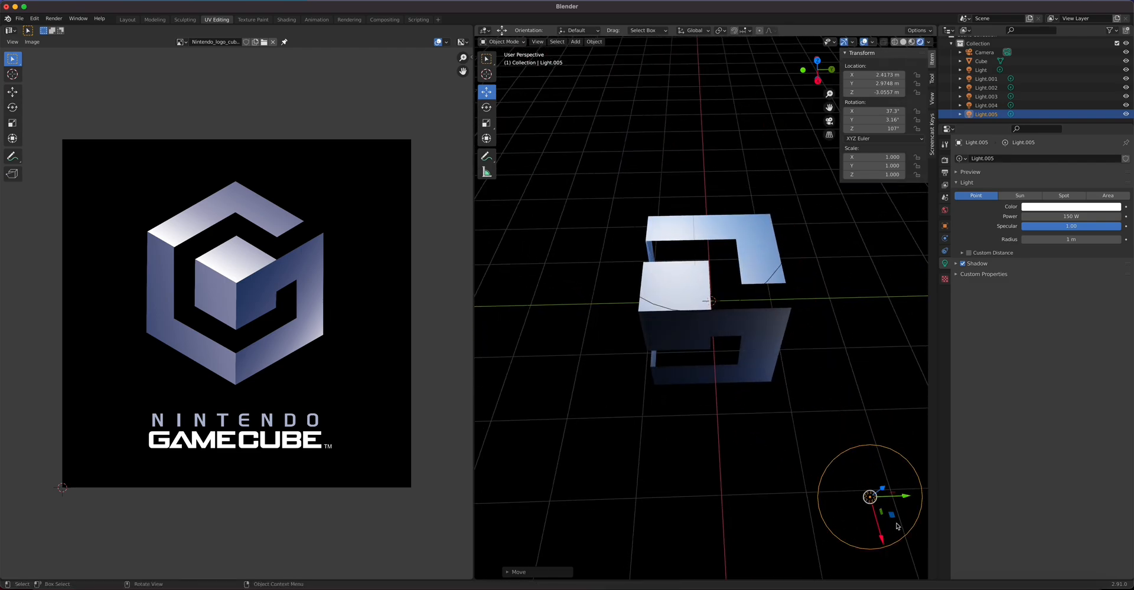
{"action": "left_click_drag", "start_coordinate": [905, 503], "coordinate": [825, 503]}
{"action": "middle_click_drag", "start_coordinate": [729, 436], "coordinate": [830, 430]}
{"action": "left_click_drag", "start_coordinate": [829, 406], "coordinate": [893, 438]}
Step: Adjust Light.005's height and Y to about X 3.31 m, Y 2.50 m, Z −0.83 m
{"action": "middle_click_drag", "start_coordinate": [797, 433], "coordinate": [814, 404]}
{"action": "left_click_drag", "start_coordinate": [821, 412], "coordinate": [819, 322]}
{"action": "middle_click_drag", "start_coordinate": [820, 322], "coordinate": [788, 393]}
{"action": "left_click_drag", "start_coordinate": [876, 379], "coordinate": [851, 355]}
{"action": "left_click_drag", "start_coordinate": [842, 317], "coordinate": [841, 341]}
{"action": "middle_click_drag", "start_coordinate": [832, 366], "coordinate": [766, 383]}
{"action": "left_click_drag", "start_coordinate": [835, 387], "coordinate": [873, 378]}
{"action": "middle_click_drag", "start_coordinate": [818, 400], "coordinate": [801, 352]}
{"action": "key", "text": "KP_0"}
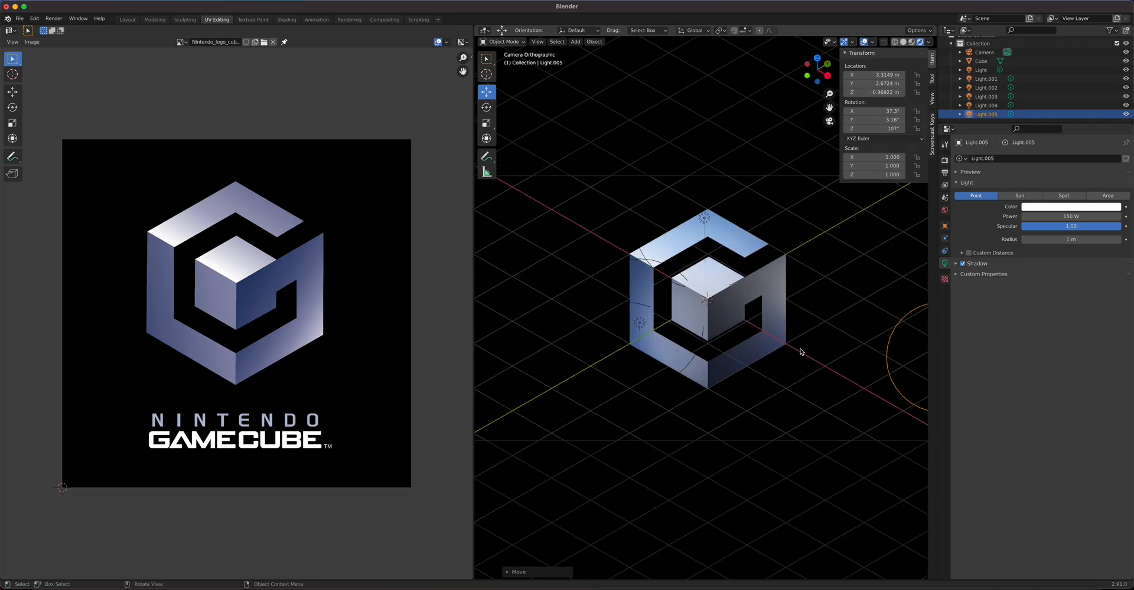
{"action": "scroll", "coordinate": [785, 386], "scroll_direction": "down", "scroll_amount": 1}
{"action": "mouse_move", "coordinate": [904, 327]}
{"action": "left_mouse_down"}
{"action": "mouse_move", "coordinate": [897, 401]}
{"action": "mouse_move", "coordinate": [887, 251]}
{"action": "mouse_move", "coordinate": [884, 329]}
{"action": "left_mouse_up"}
{"action": "scroll", "coordinate": [869, 348], "scroll_direction": "down", "scroll_amount": 1}
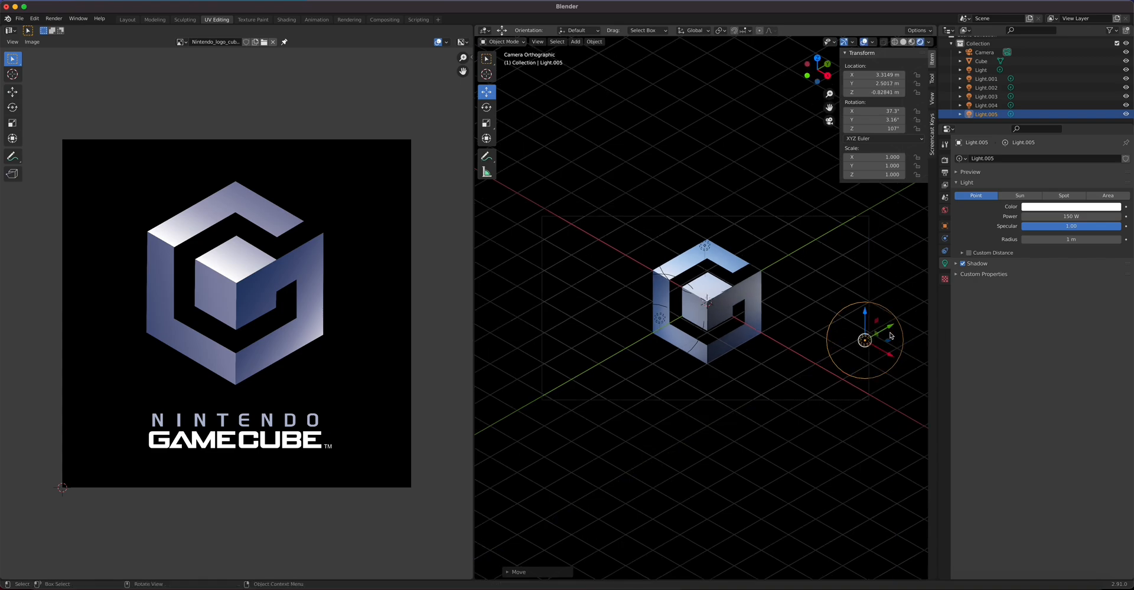
Step: Delete Light.005, then lower the main Light and set its power to 250 W
{"action": "key", "text": "Delete"}
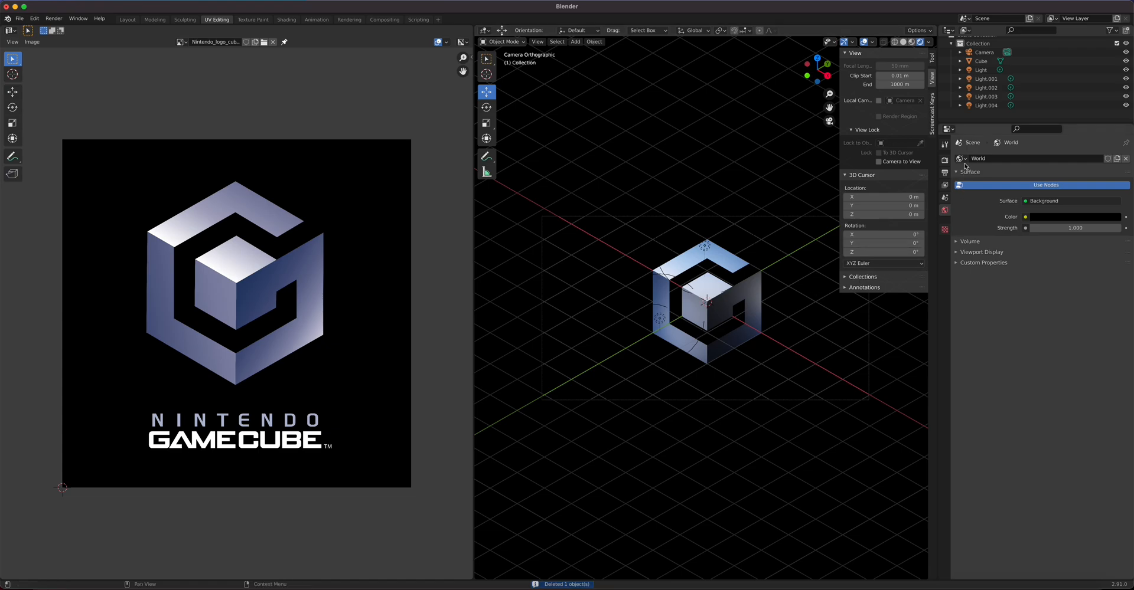
{"action": "left_click", "coordinate": [987, 106]}
{"action": "key", "text": "Up"}
{"action": "key", "text": "Up"}
{"action": "key", "text": "Up"}
{"action": "key", "text": "Up"}
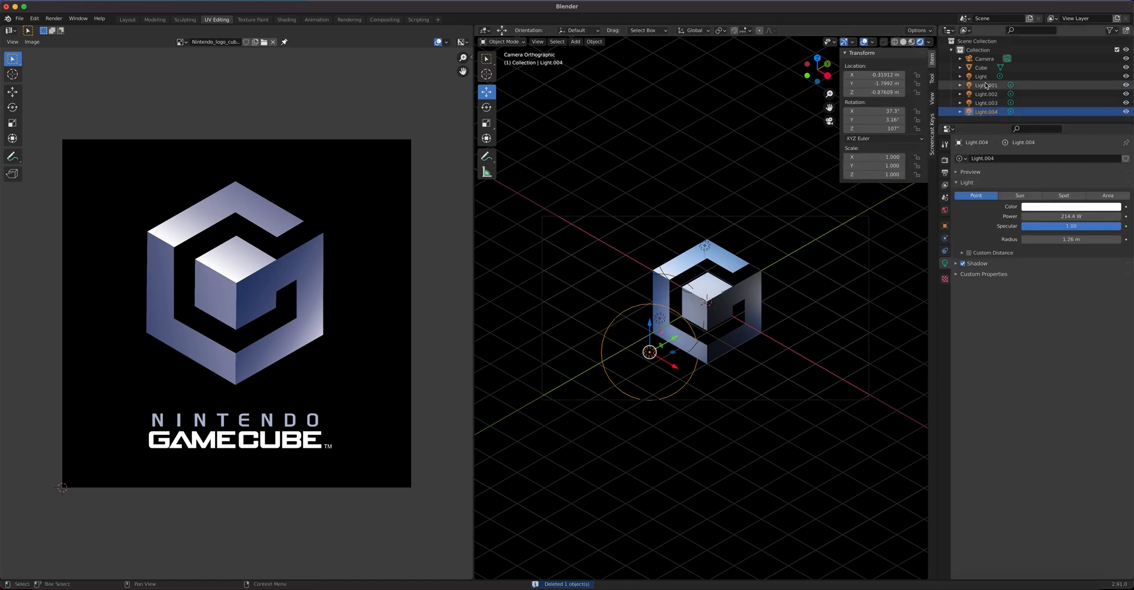
{"action": "left_click_drag", "start_coordinate": [801, 283], "coordinate": [828, 364]}
{"action": "left_click_drag", "start_coordinate": [1067, 239], "coordinate": [1104, 239]}
{"action": "left_click", "coordinate": [1074, 216]}
{"action": "key", "text": "Return"}
Step: Reposition the main Light to about X 2.09 m, Y 2.77 m, Z −2.67 m below-right of the cube
{"action": "key", "text": "g"}
{"action": "key", "text": "x"}
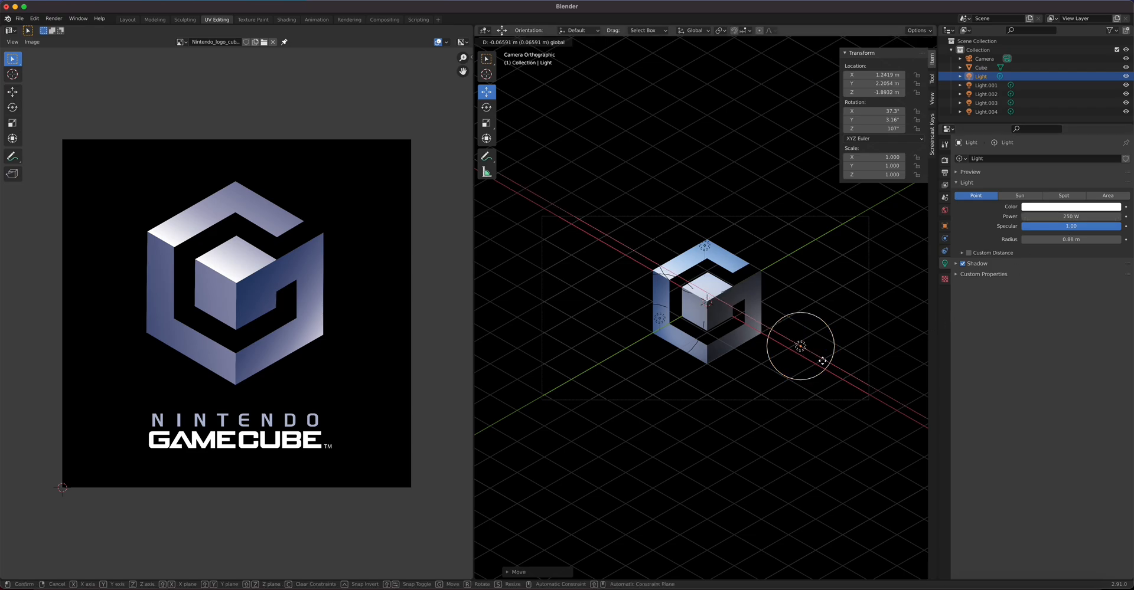
{"action": "left_click", "coordinate": [832, 363]}
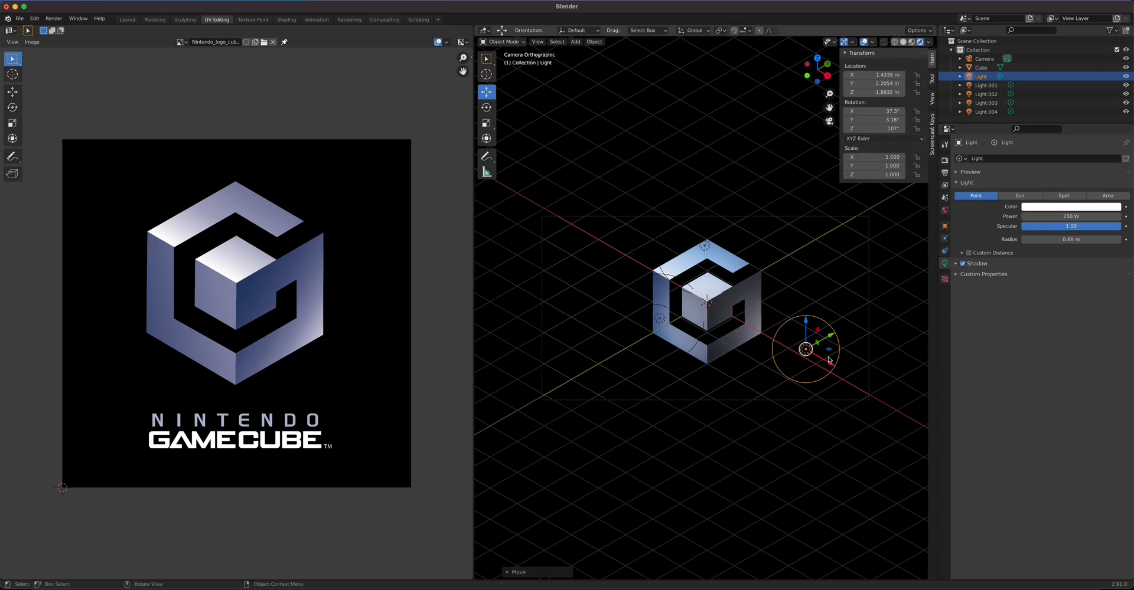
{"action": "left_click_drag", "start_coordinate": [807, 329], "coordinate": [859, 365]}
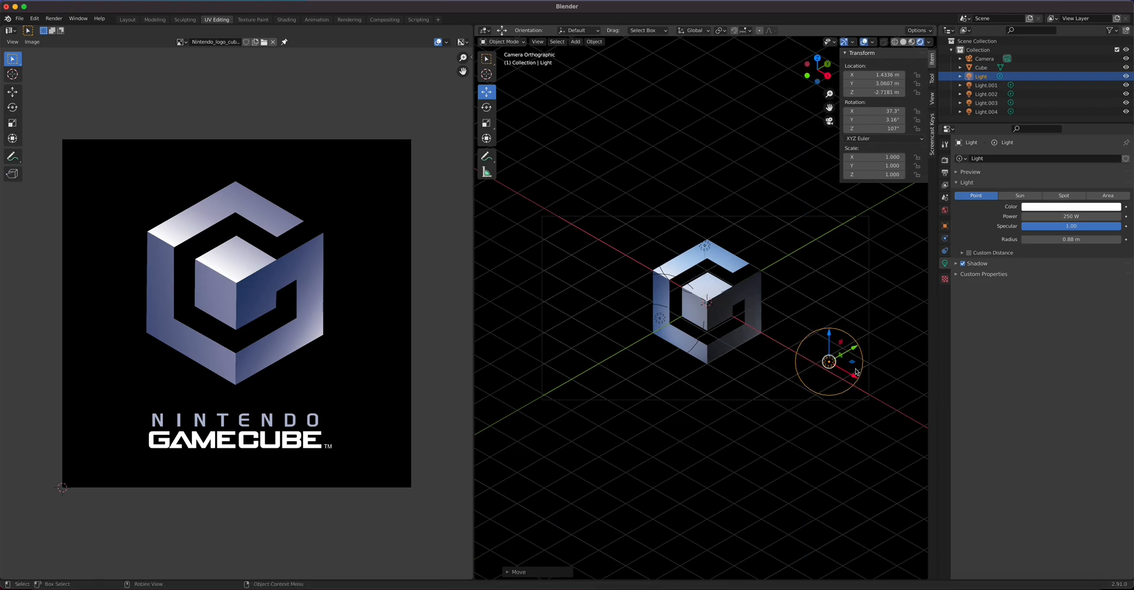
{"action": "middle_click_drag", "start_coordinate": [801, 459], "coordinate": [844, 496]}
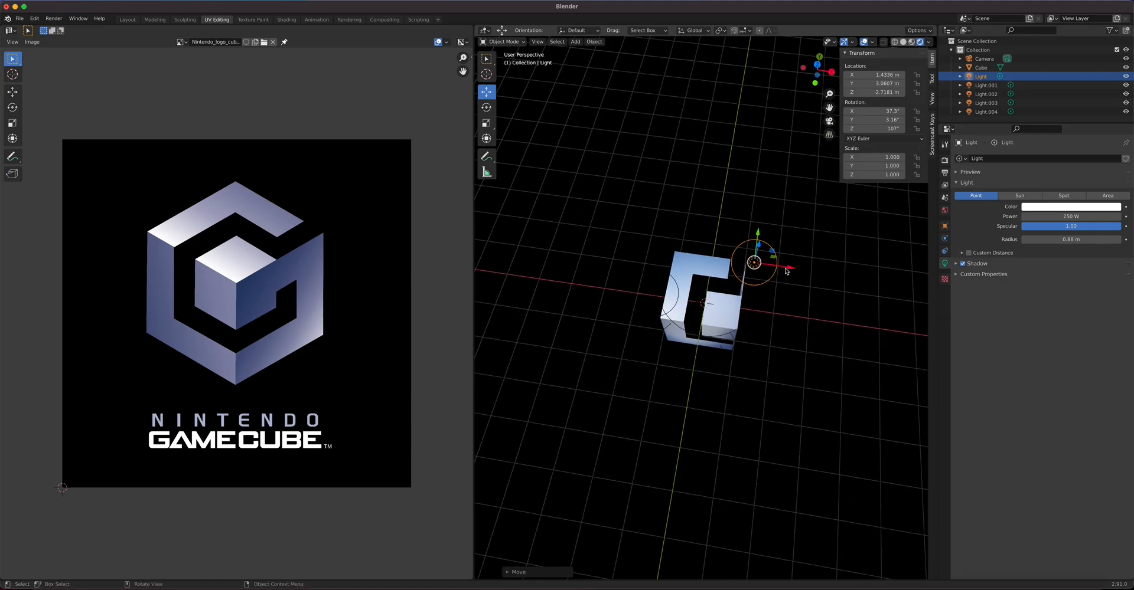
{"action": "left_click_drag", "start_coordinate": [786, 271], "coordinate": [844, 287]}
{"action": "middle_click_drag", "start_coordinate": [764, 354], "coordinate": [720, 305]}
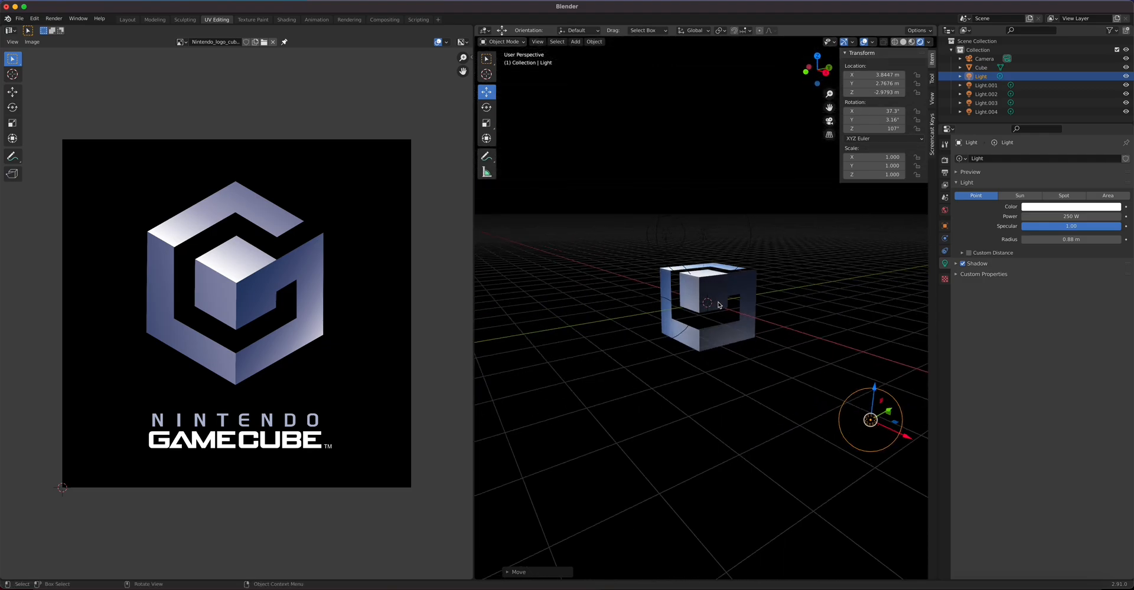
{"action": "key", "text": "KP_0"}
{"action": "left_click_drag", "start_coordinate": [902, 425], "coordinate": [849, 402]}
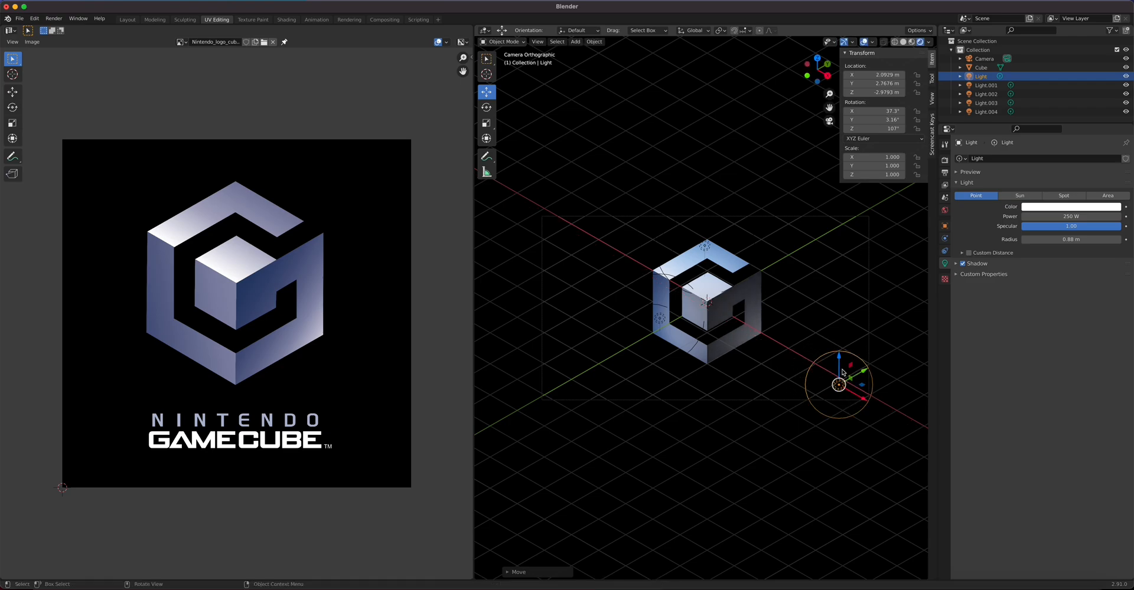
{"action": "mouse_move", "coordinate": [838, 357]}
{"action": "left_mouse_down"}
{"action": "mouse_move", "coordinate": [838, 347]}
{"action": "mouse_move", "coordinate": [837, 372]}
{"action": "left_mouse_up"}
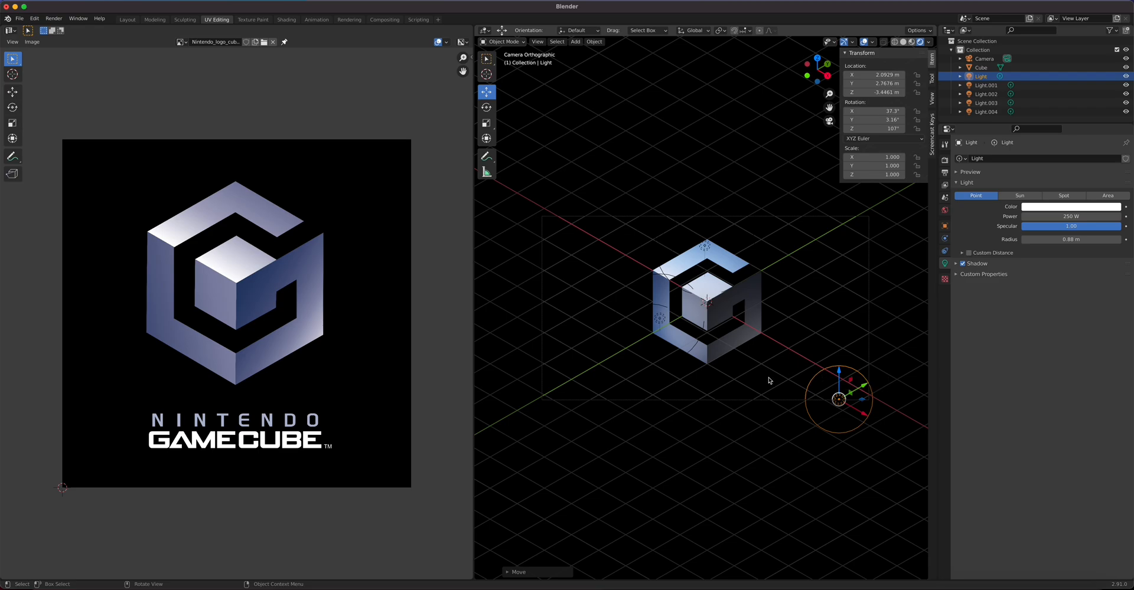
{"action": "scroll", "coordinate": [770, 380], "scroll_direction": "up", "scroll_amount": 1}
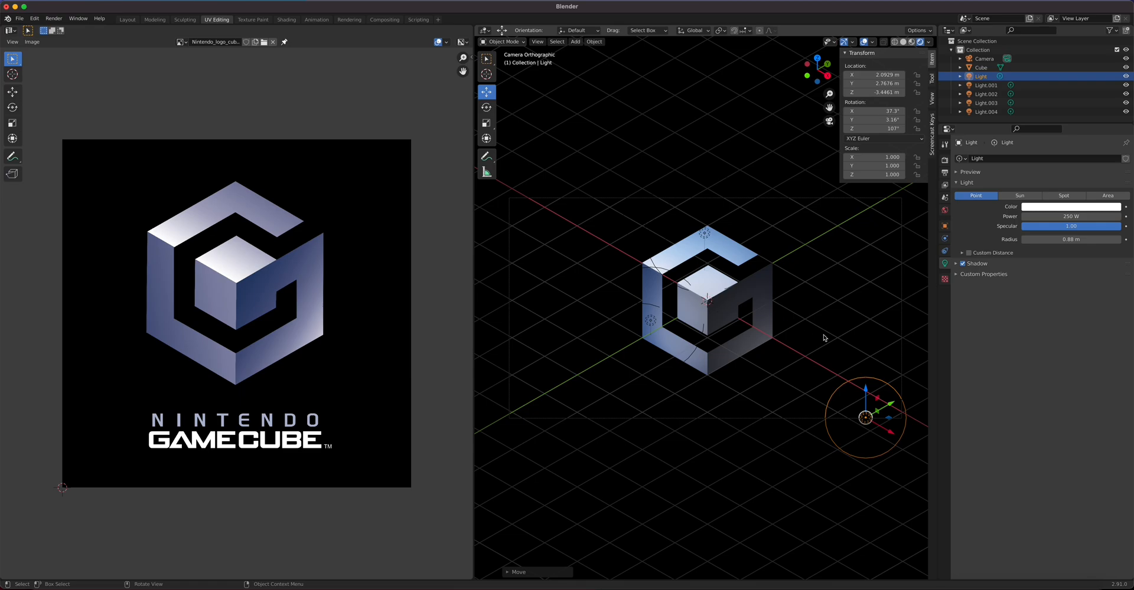
{"action": "left_click_drag", "start_coordinate": [866, 390], "coordinate": [868, 357]}
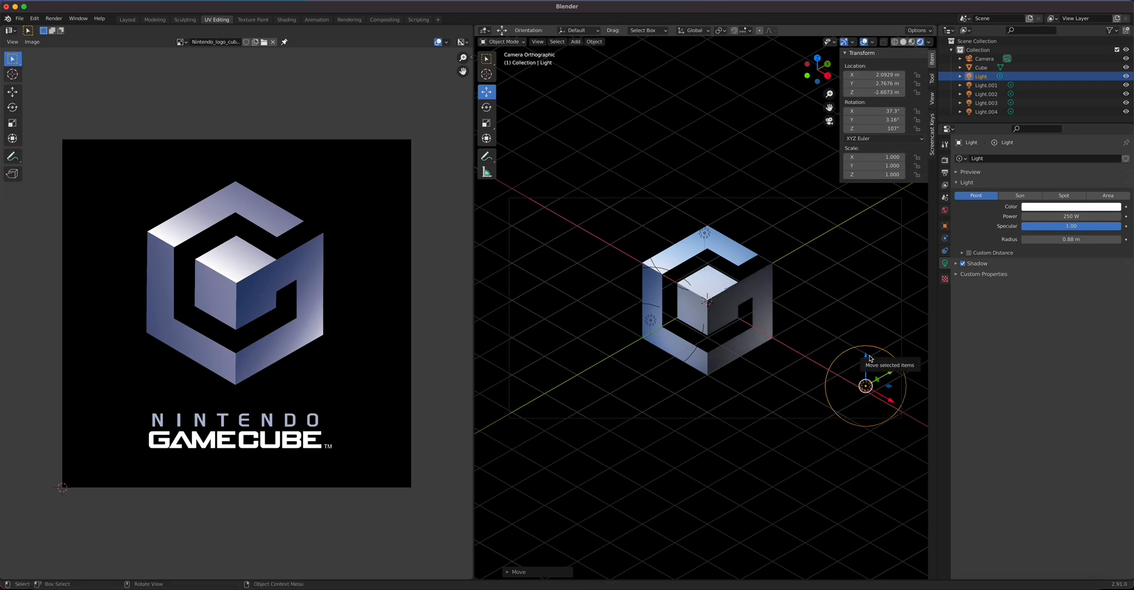
Step: Shift the cube's Material.001 base colour to a more saturated blue
{"action": "left_click", "coordinate": [725, 307]}
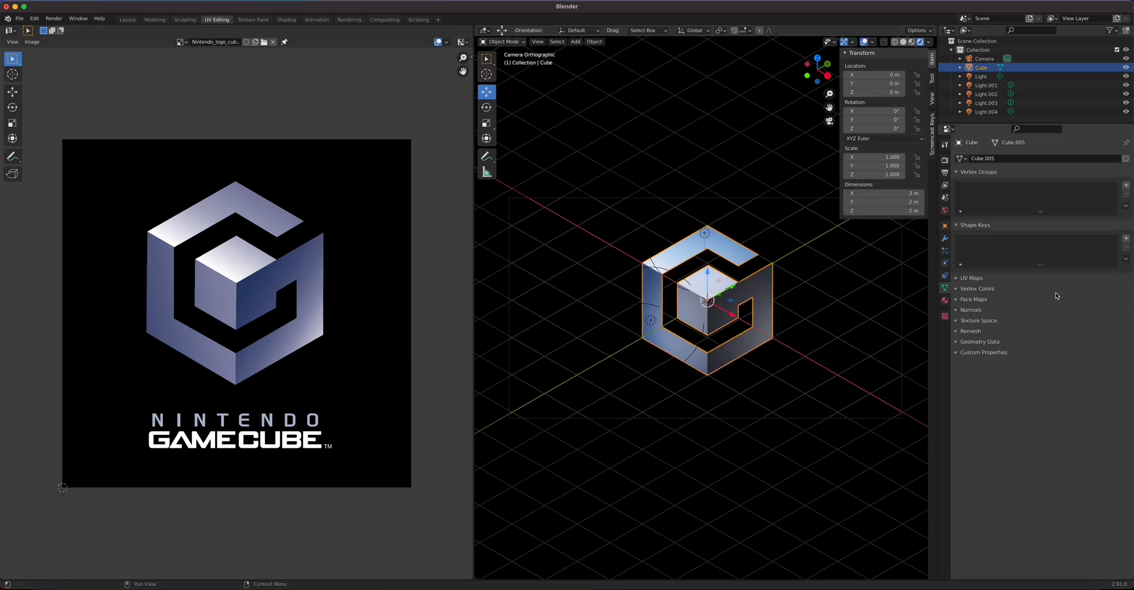
{"action": "left_click", "coordinate": [944, 300]}
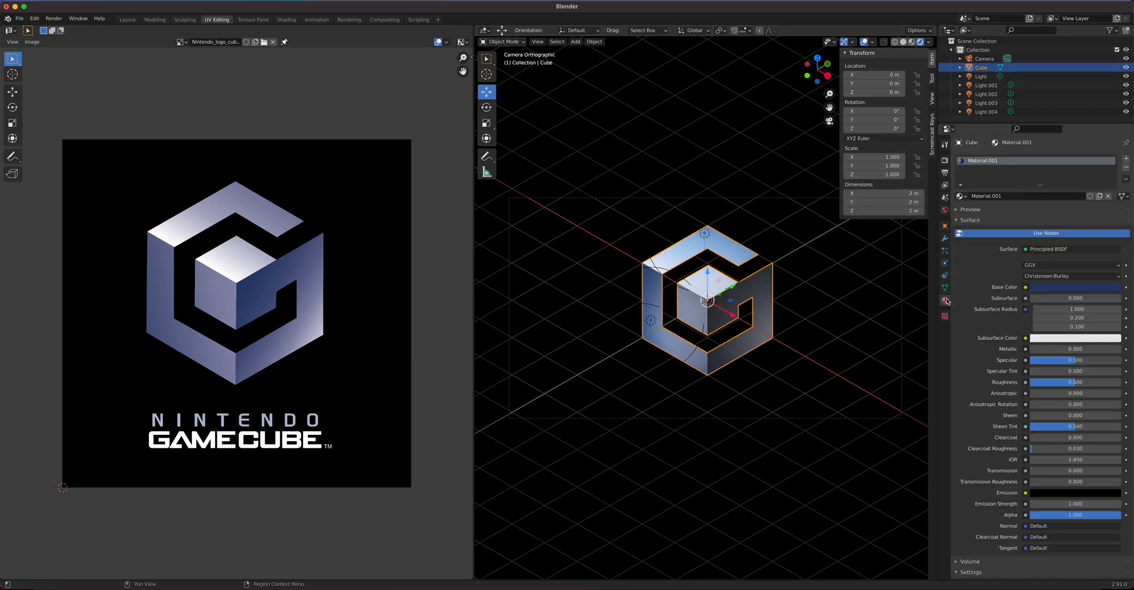
{"action": "left_click", "coordinate": [1074, 287]}
{"action": "left_click_drag", "start_coordinate": [1114, 201], "coordinate": [1112, 207]}
{"action": "key", "text": "Escape"}
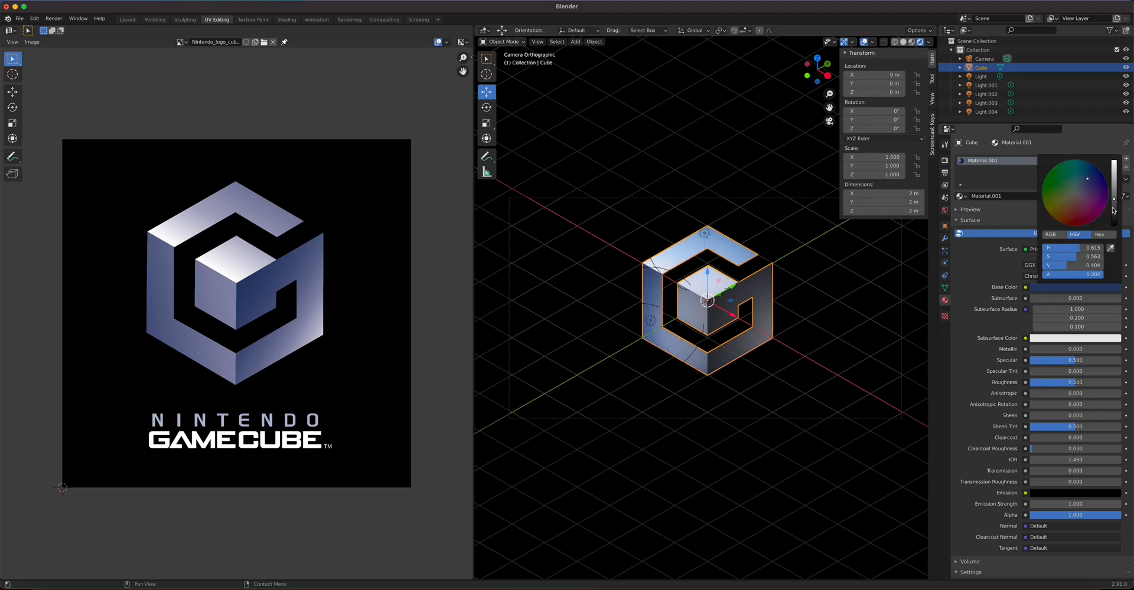
{"action": "left_click_drag", "start_coordinate": [1089, 183], "coordinate": [1089, 177]}
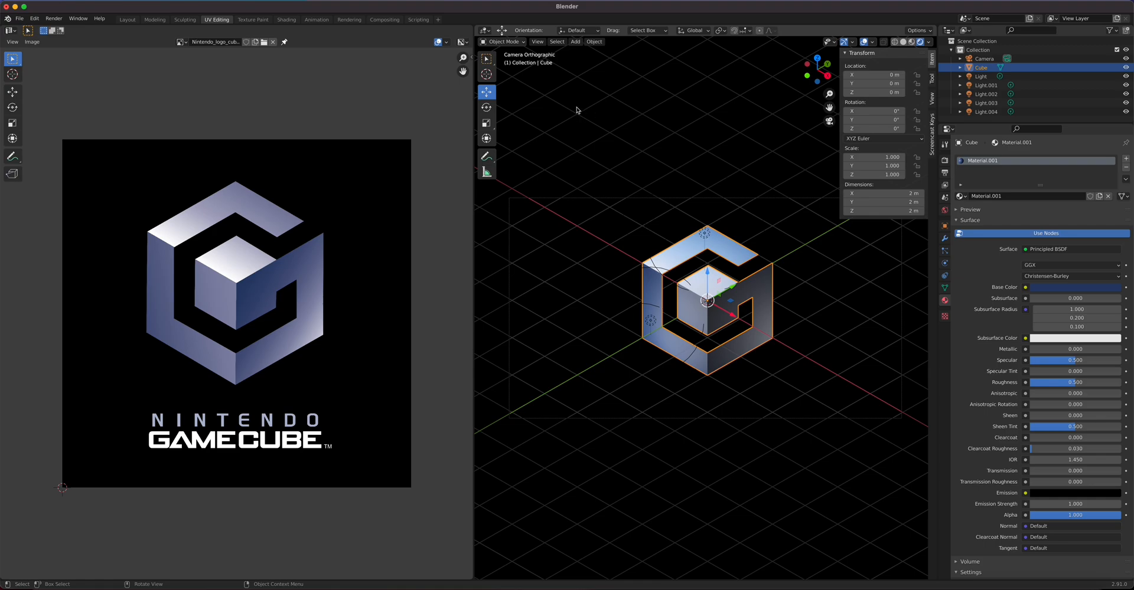
Step: Render a test image and close the render window
{"action": "left_click", "coordinate": [54, 19]}
{"action": "left_click", "coordinate": [76, 34]}
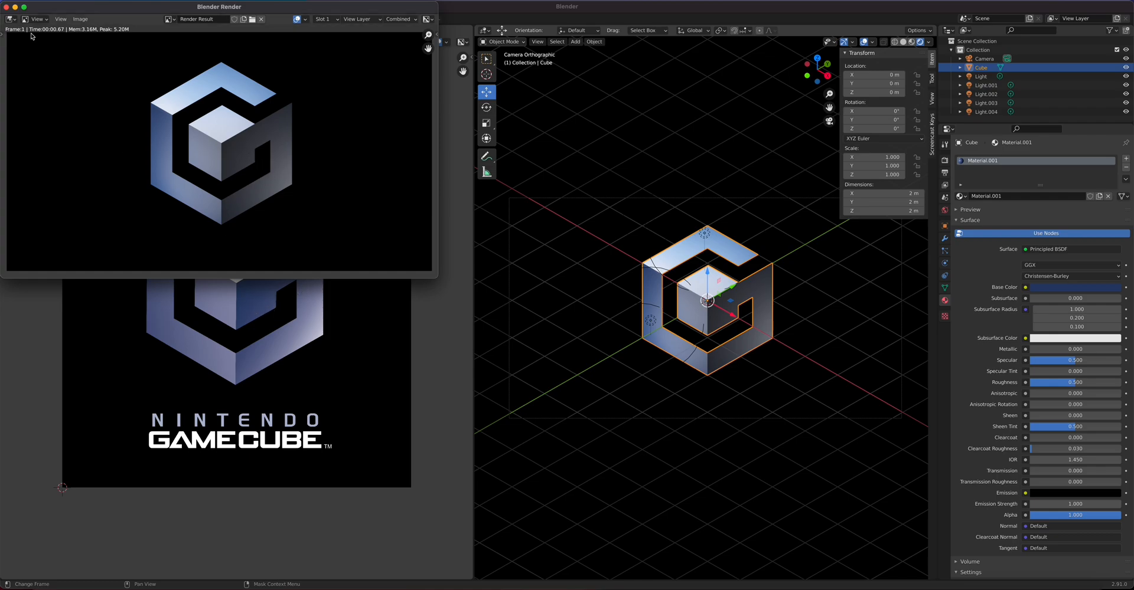
{"action": "left_click", "coordinate": [6, 7]}
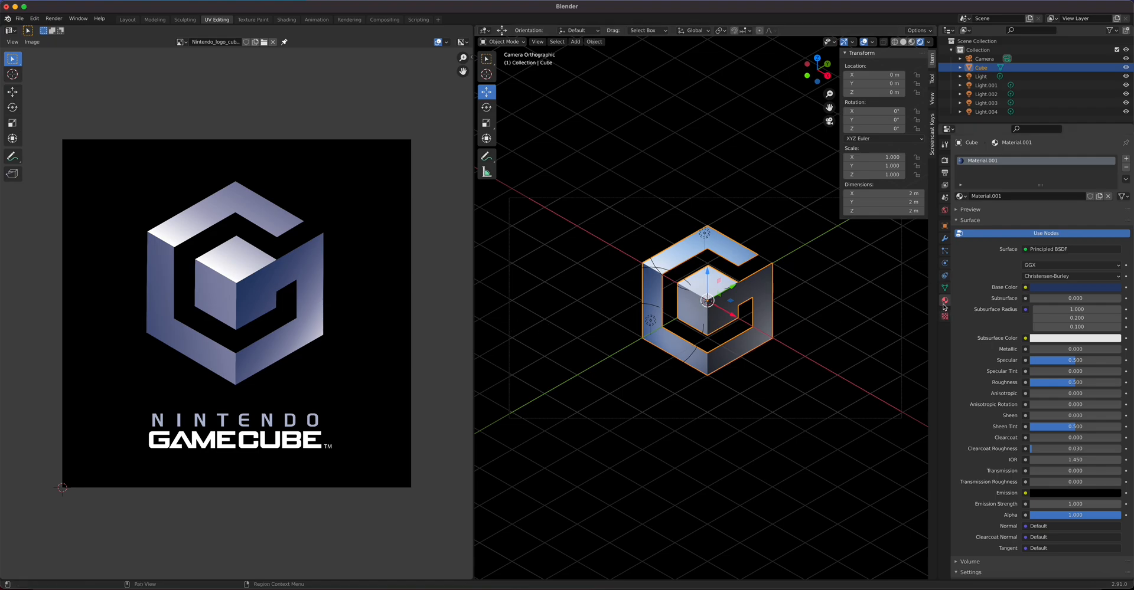
Step: Set the camera to orthographic scale 12.514 at Z 5.1852 m, then add a Text object
{"action": "left_click", "coordinate": [901, 270]}
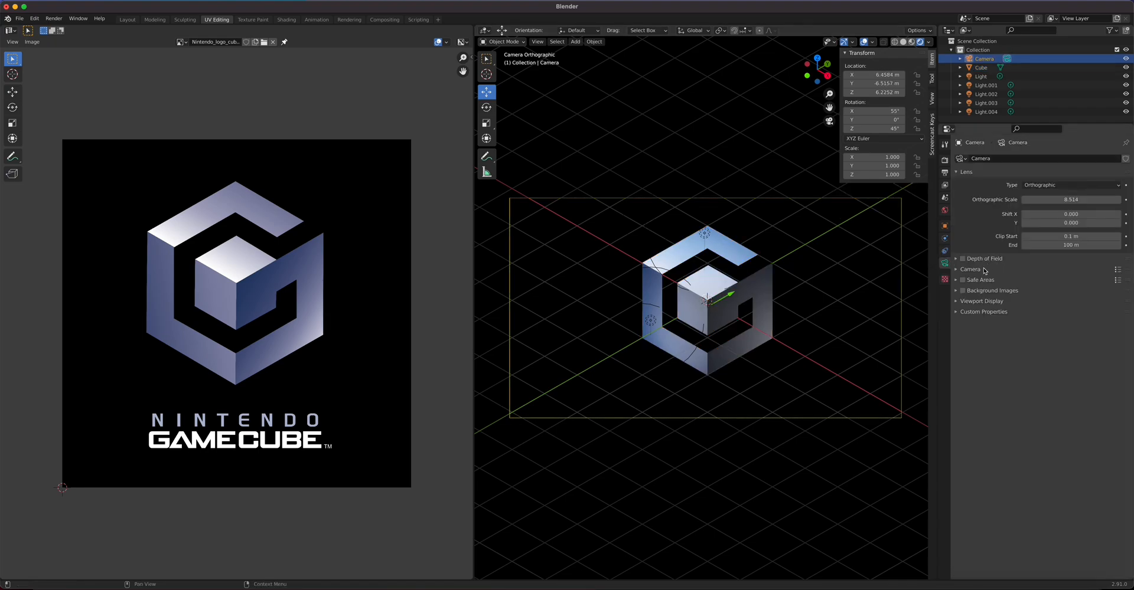
{"action": "left_click_drag", "start_coordinate": [1024, 199], "coordinate": [1053, 199]}
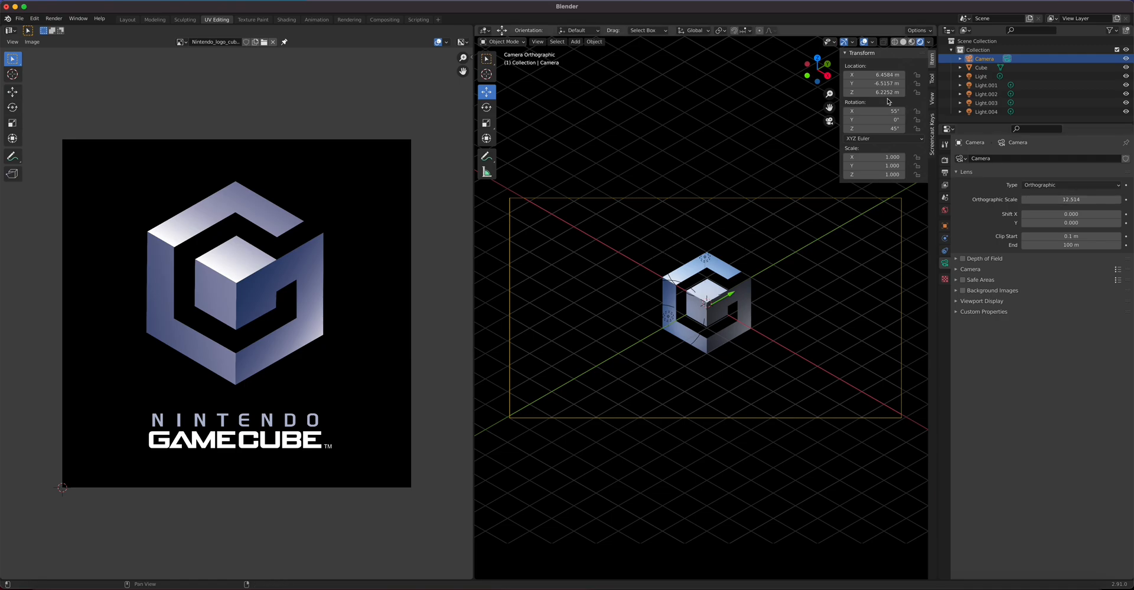
{"action": "left_click_drag", "start_coordinate": [886, 92], "coordinate": [850, 92]}
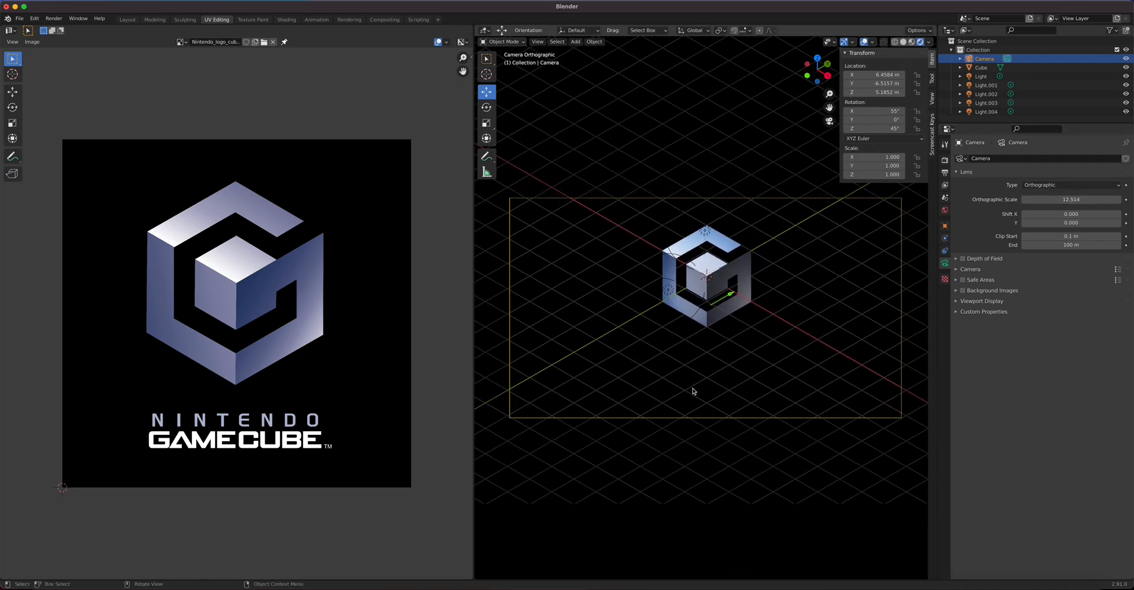
{"action": "key", "text": "shift+a"}
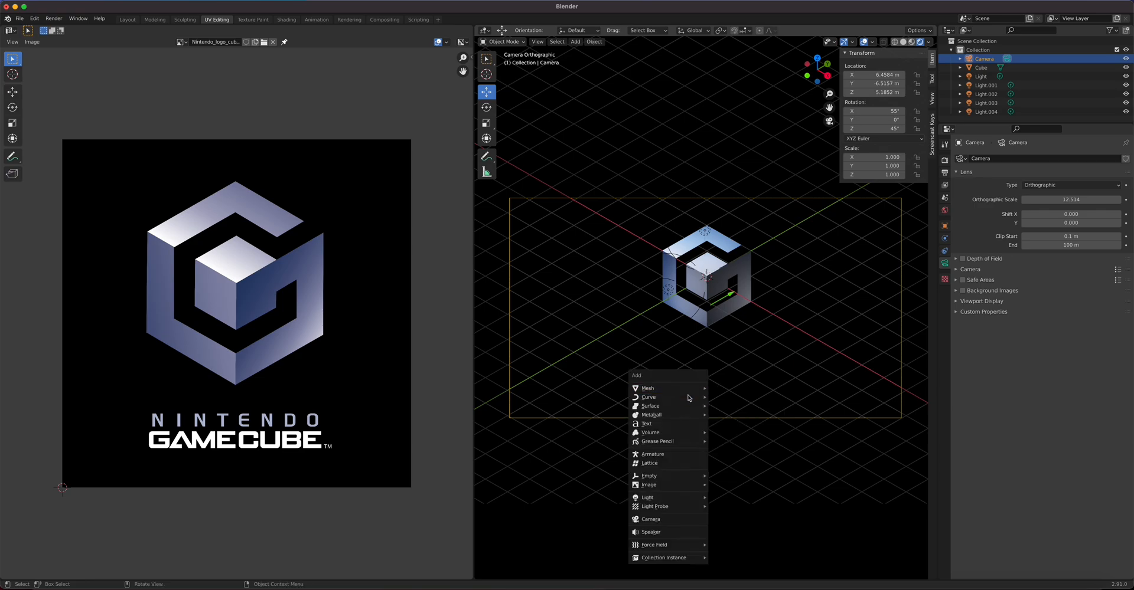
{"action": "left_click", "coordinate": [682, 424]}
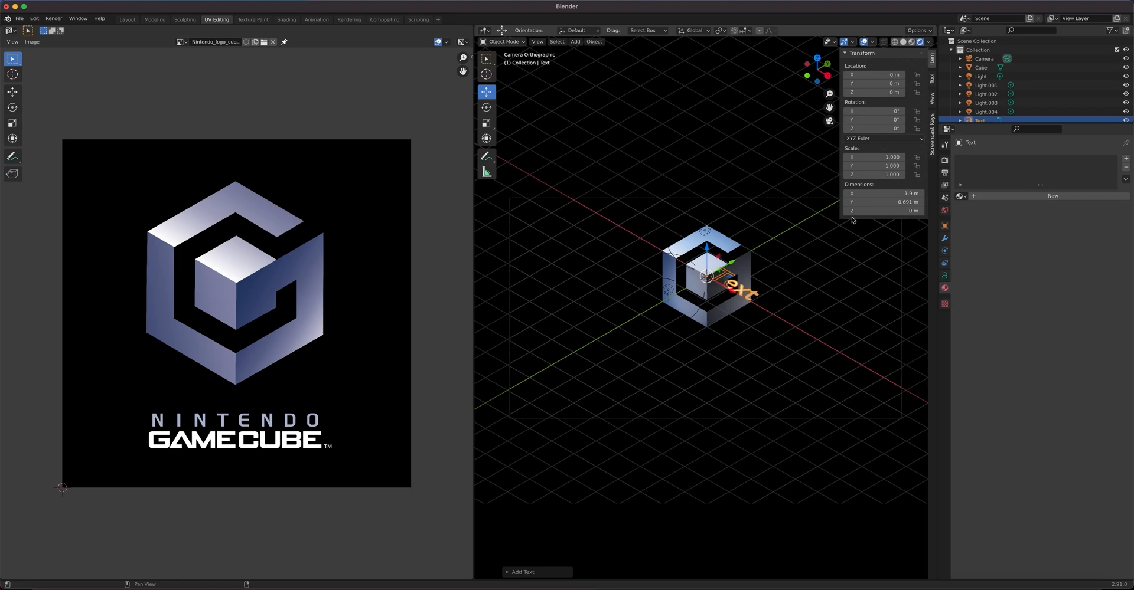
Step: Rotate the text object to X 55° and Z 45° to face the camera
{"action": "left_click", "coordinate": [875, 111]}
{"action": "type", "text": "55"}
{"action": "key", "text": "Return"}
{"action": "left_click", "coordinate": [876, 129]}
{"action": "type", "text": "45"}
{"action": "key", "text": "Return"}
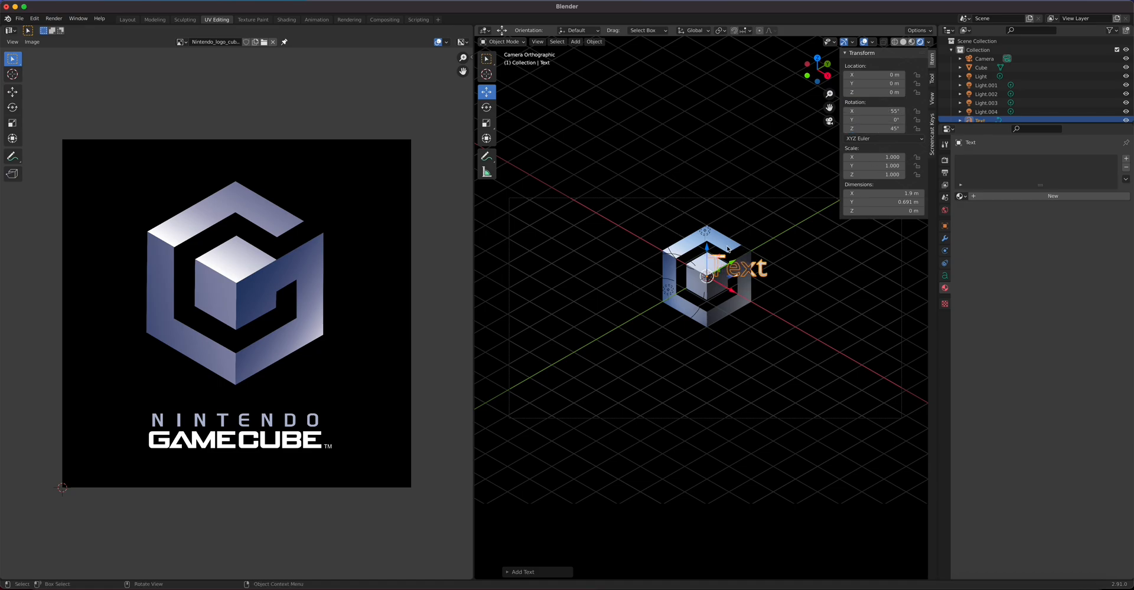
Step: Lower the text to Z −0.88 m and beyond, shifting it to X −0.74 m, Y −0.44 m
{"action": "left_click", "coordinate": [874, 92]}
{"action": "type", "text": "-0.88"}
{"action": "key", "text": "Return"}
{"action": "left_click_drag", "start_coordinate": [874, 93], "coordinate": [821, 92]}
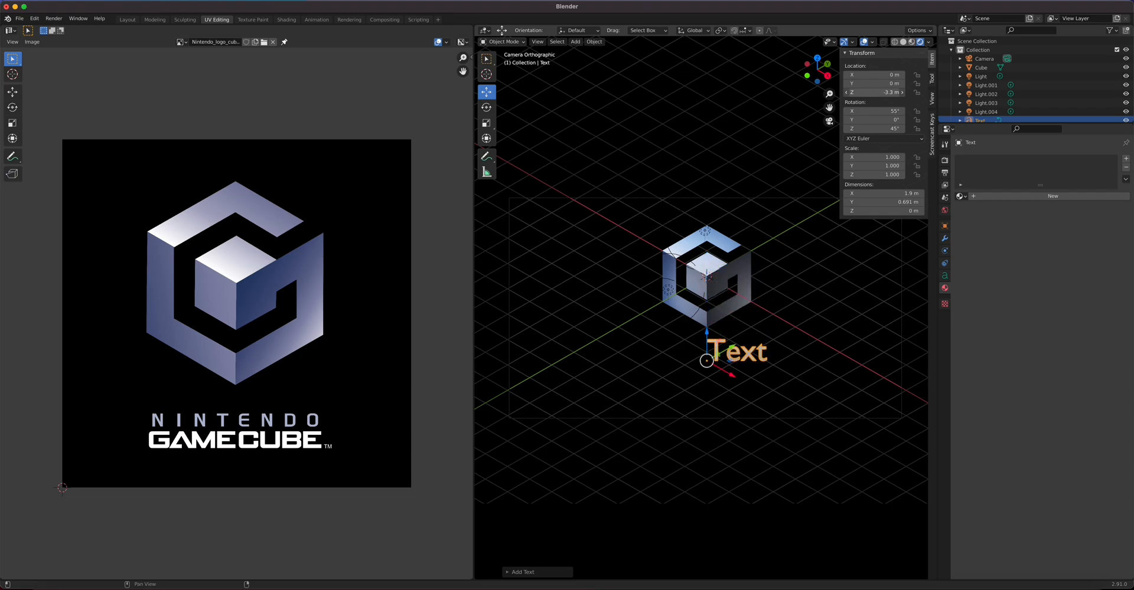
{"action": "mouse_move", "coordinate": [874, 75]}
{"action": "left_mouse_down"}
{"action": "mouse_move", "coordinate": [850, 83]}
{"action": "mouse_move", "coordinate": [874, 83]}
{"action": "left_mouse_up"}
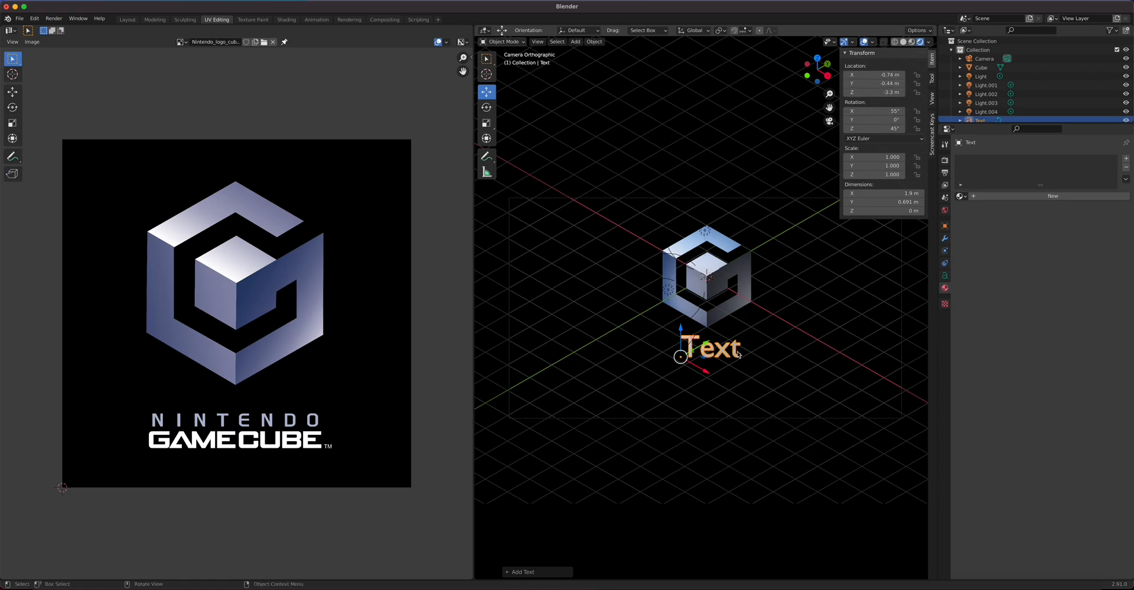
{"action": "key", "text": "Tab"}
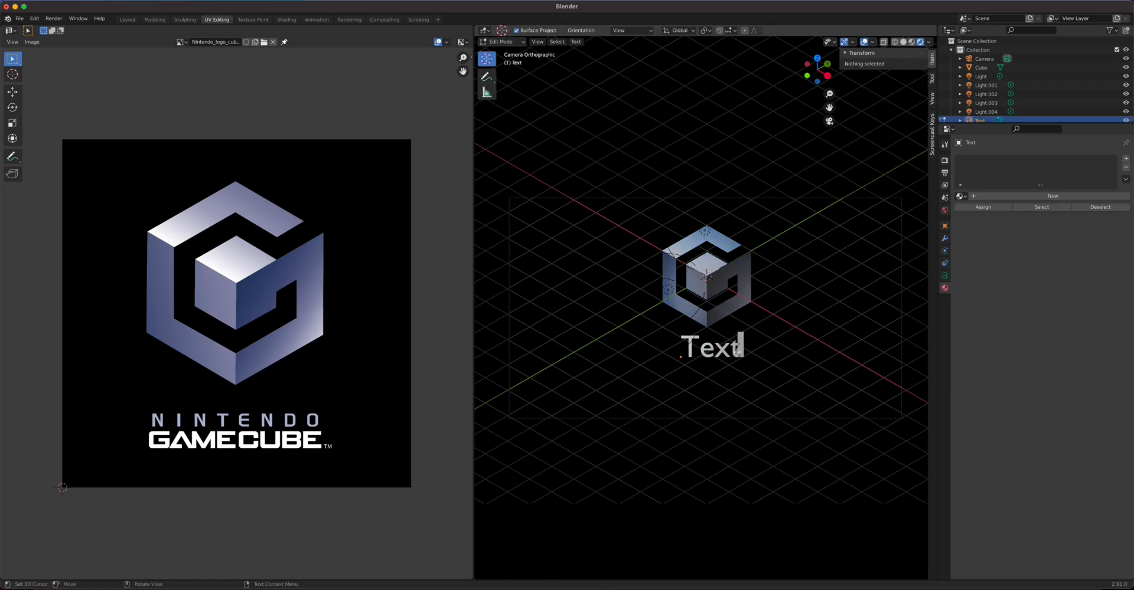
Step: Change the text to read GAMECUBE and move it left to X −2.96 m beneath the cube
{"action": "key", "text": "BackSpace"}
{"action": "key", "text": "BackSpace"}
{"action": "key", "text": "BackSpace"}
{"action": "key", "text": "BackSpace"}
{"action": "type", "text": "GAMECUBE"}
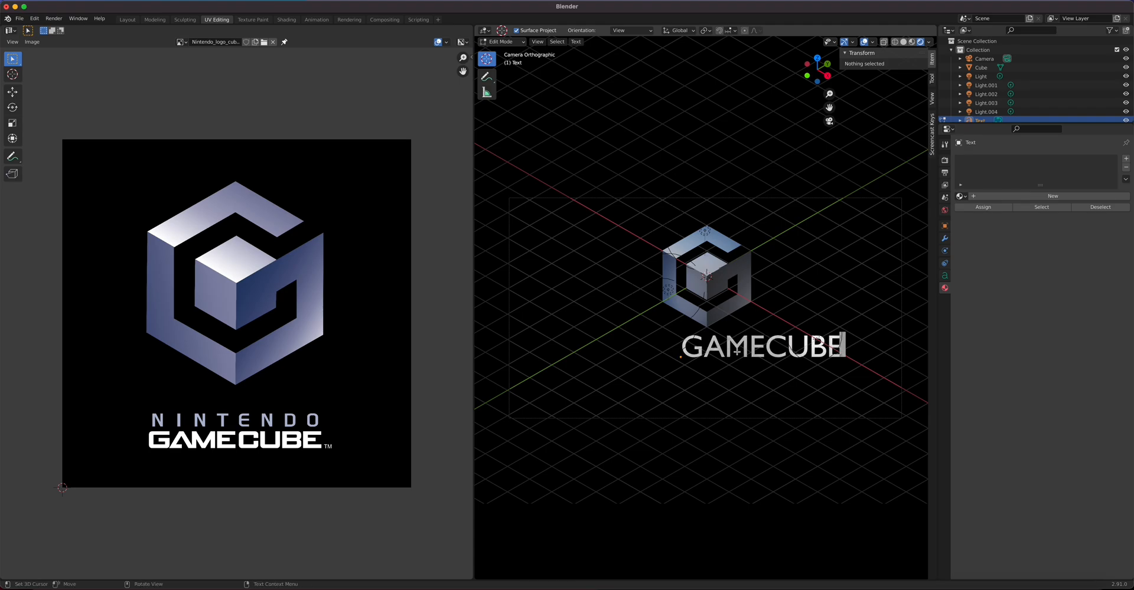
{"action": "key", "text": "Tab"}
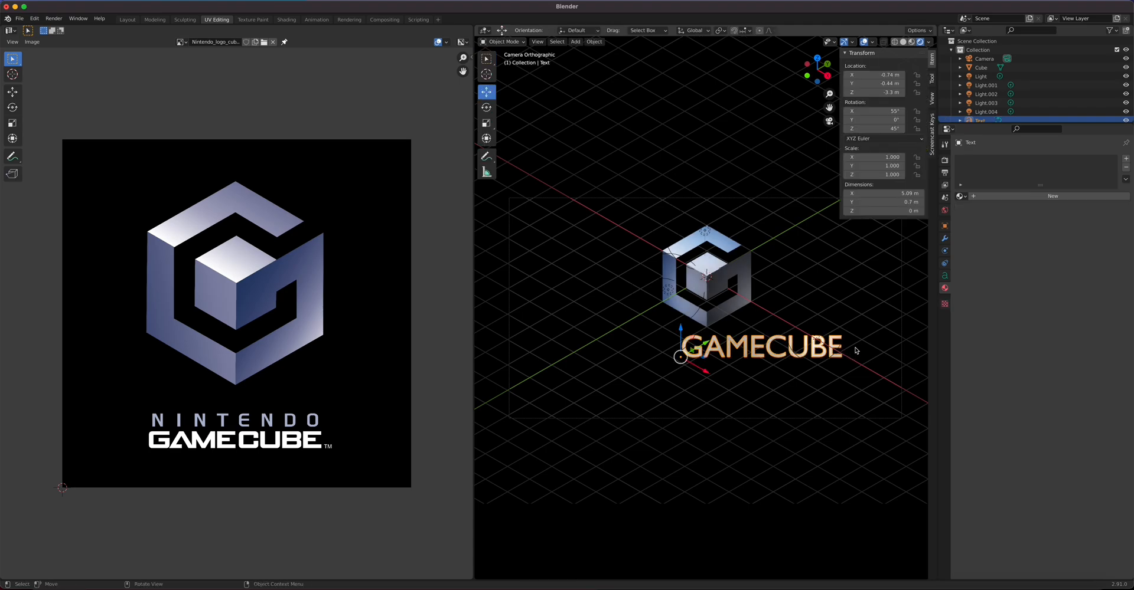
{"action": "mouse_move", "coordinate": [873, 78]}
{"action": "left_mouse_down"}
{"action": "mouse_move", "coordinate": [844, 77]}
{"action": "mouse_move", "coordinate": [881, 81]}
{"action": "mouse_move", "coordinate": [863, 92]}
{"action": "left_mouse_up"}
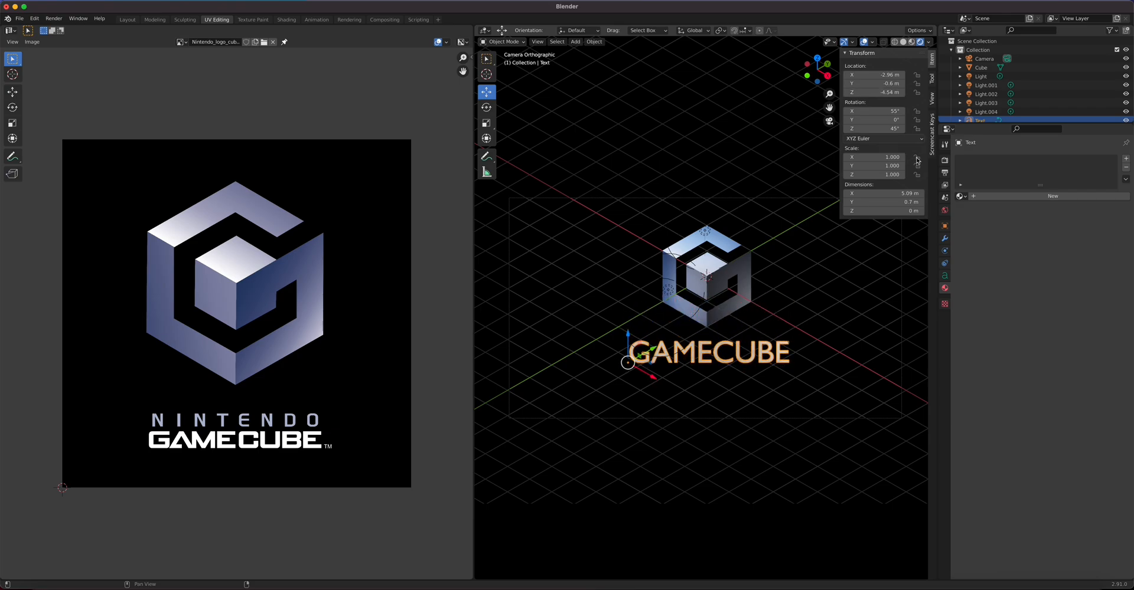
{"action": "left_click", "coordinate": [945, 275]}
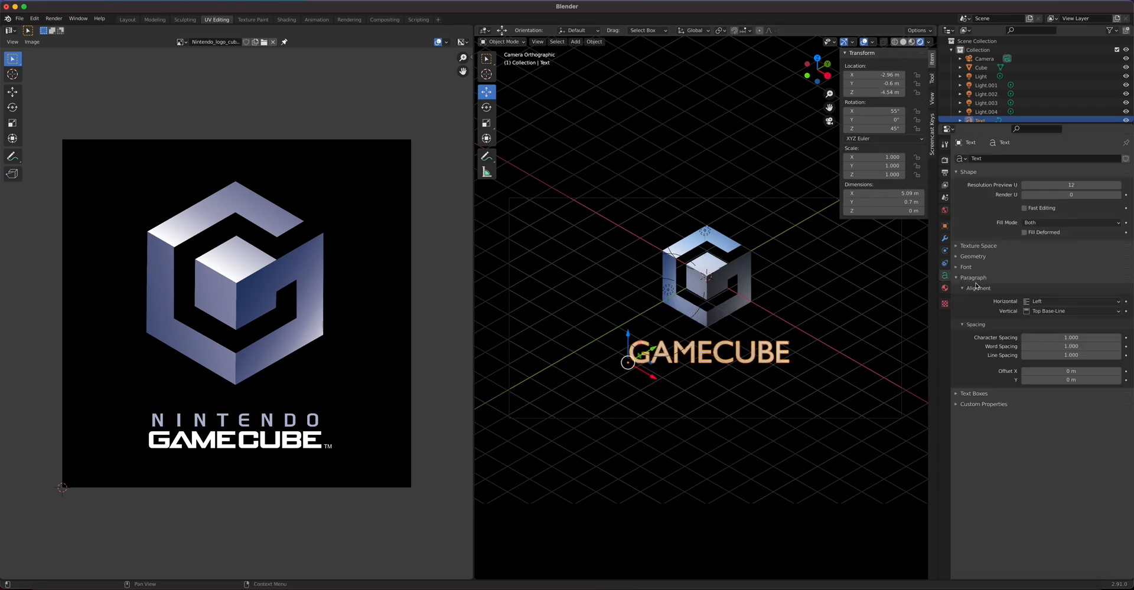
Step: Load the GAMECUBEDualSet .ttf from Downloads as the text font and move the text under the cube
{"action": "left_click", "coordinate": [957, 268]}
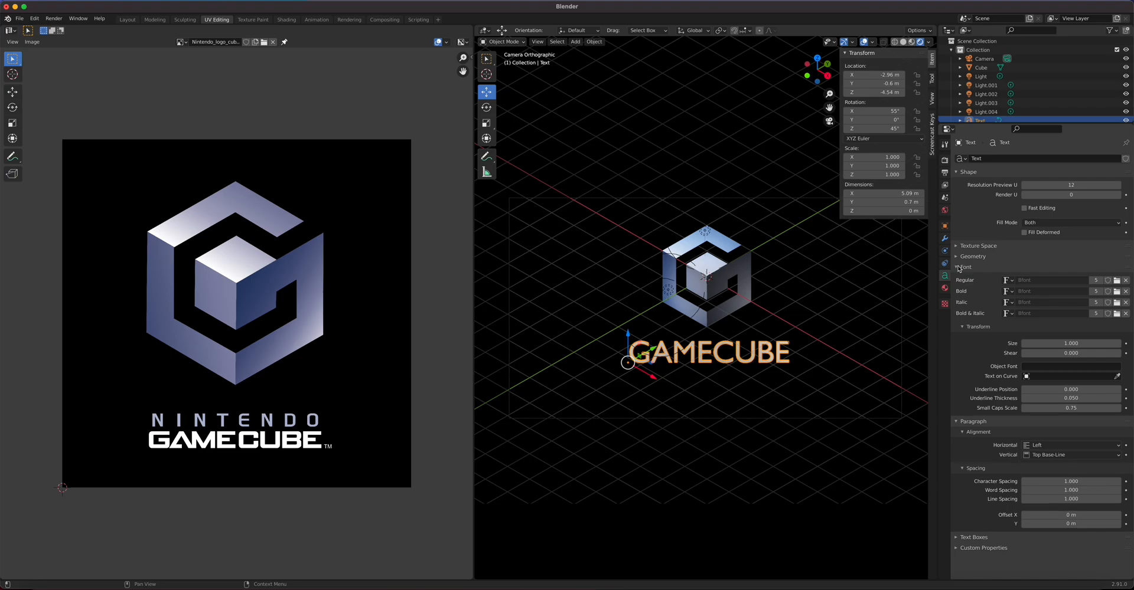
{"action": "left_click", "coordinate": [1116, 281]}
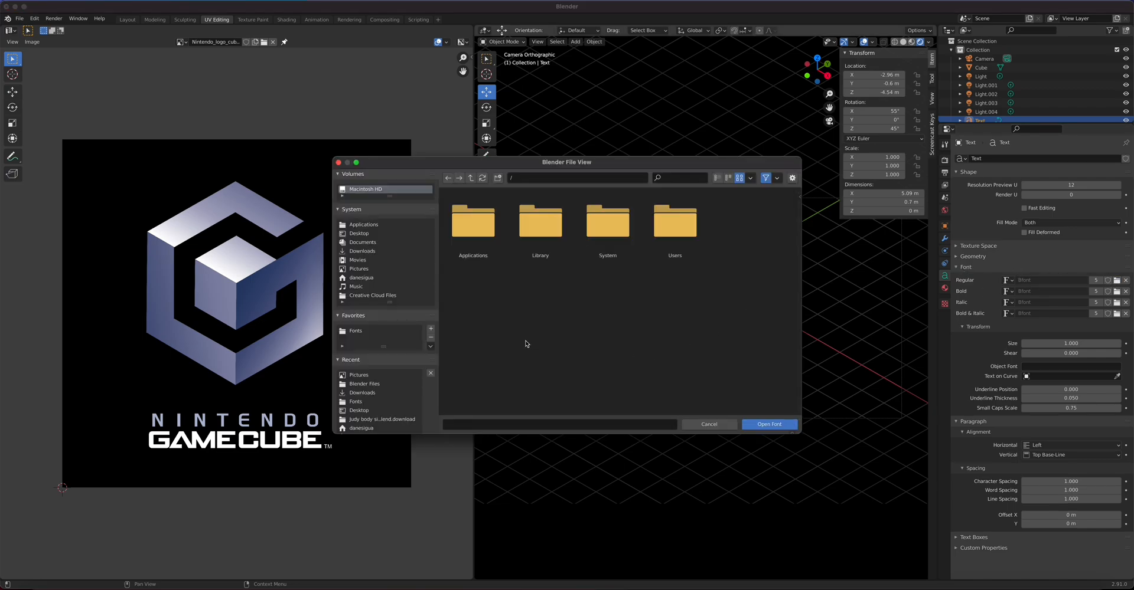
{"action": "left_click", "coordinate": [362, 252]}
{"action": "scroll", "coordinate": [540, 335], "scroll_direction": "down", "scroll_amount": 3}
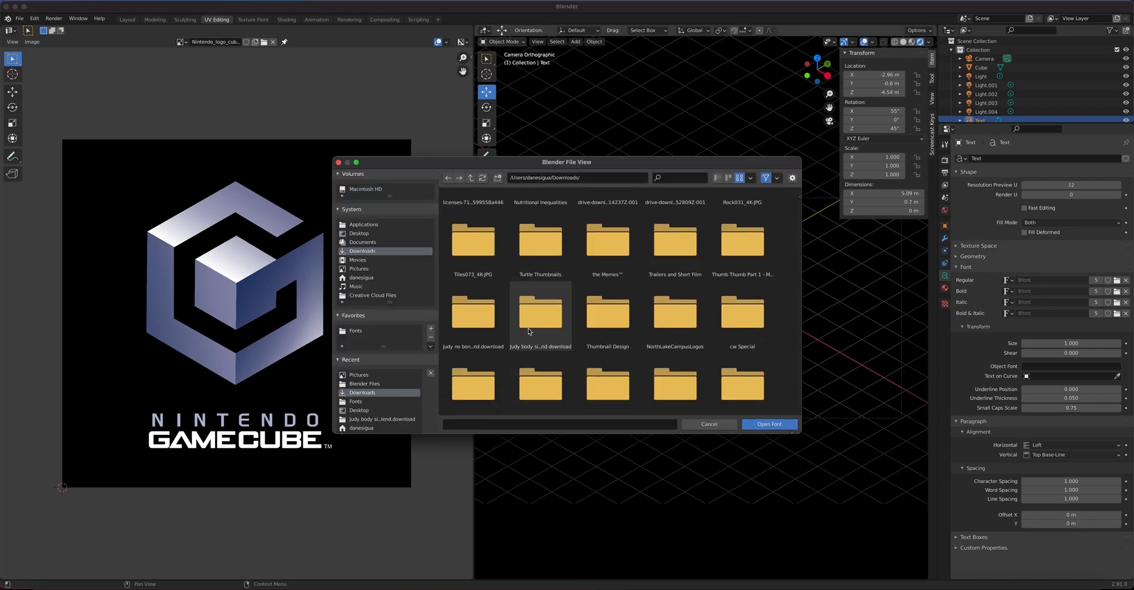
{"action": "scroll", "coordinate": [539, 335], "scroll_direction": "down", "scroll_amount": 5}
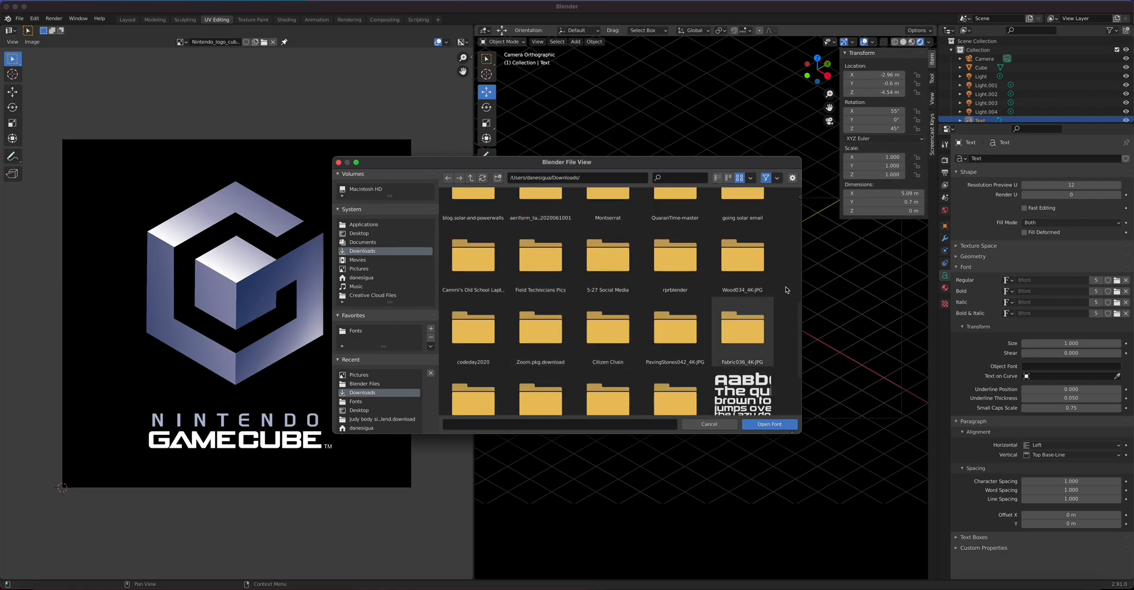
{"action": "scroll", "coordinate": [699, 346], "scroll_direction": "down", "scroll_amount": 1}
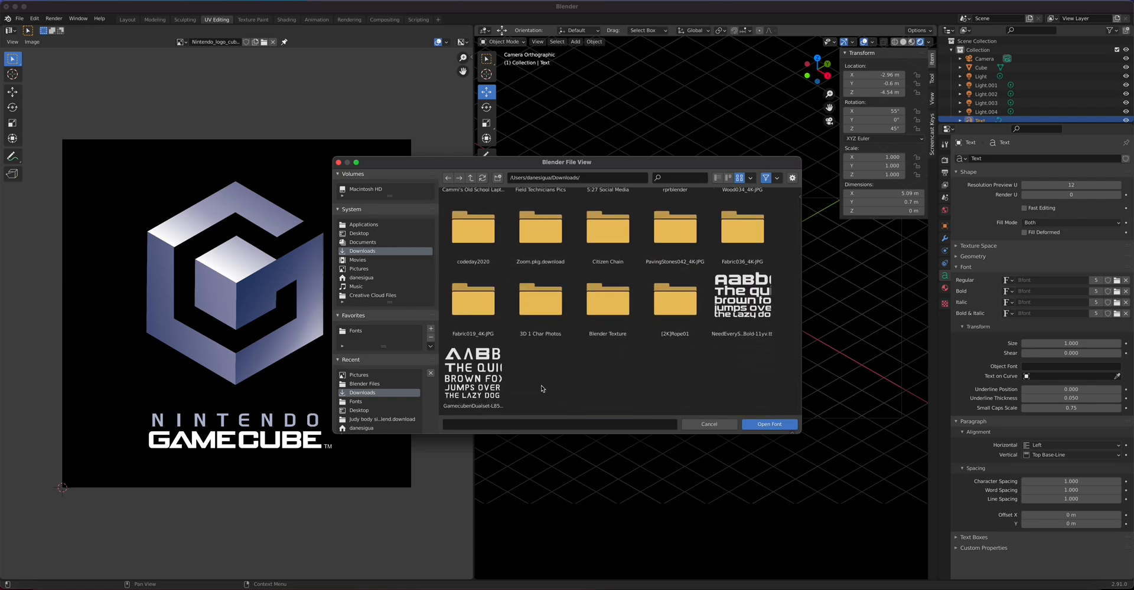
{"action": "left_click", "coordinate": [490, 388]}
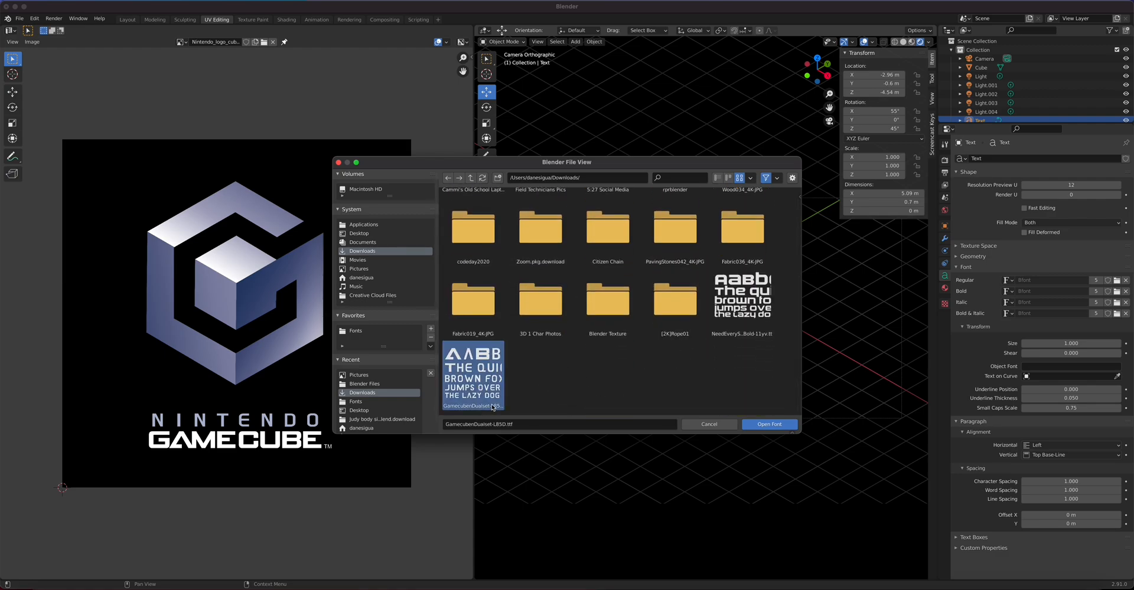
{"action": "left_click", "coordinate": [765, 424]}
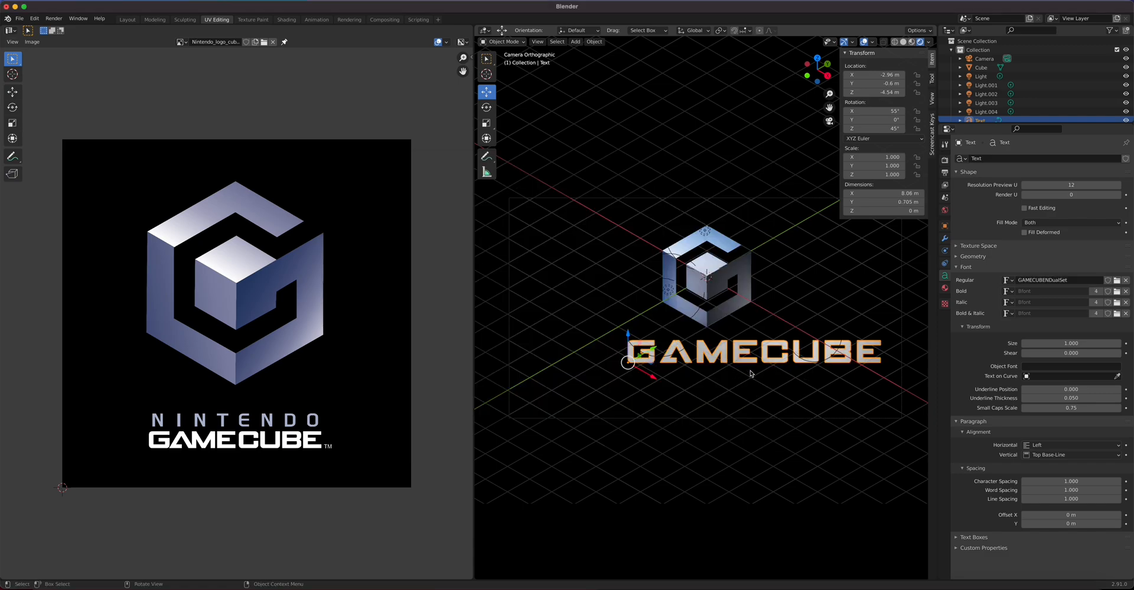
{"action": "mouse_move", "coordinate": [879, 75]}
{"action": "left_mouse_down"}
{"action": "mouse_move", "coordinate": [826, 75]}
{"action": "mouse_move", "coordinate": [876, 92]}
{"action": "mouse_move", "coordinate": [857, 92]}
{"action": "mouse_move", "coordinate": [868, 75]}
{"action": "mouse_move", "coordinate": [855, 75]}
{"action": "mouse_move", "coordinate": [863, 92]}
{"action": "mouse_move", "coordinate": [881, 95]}
{"action": "left_mouse_up"}
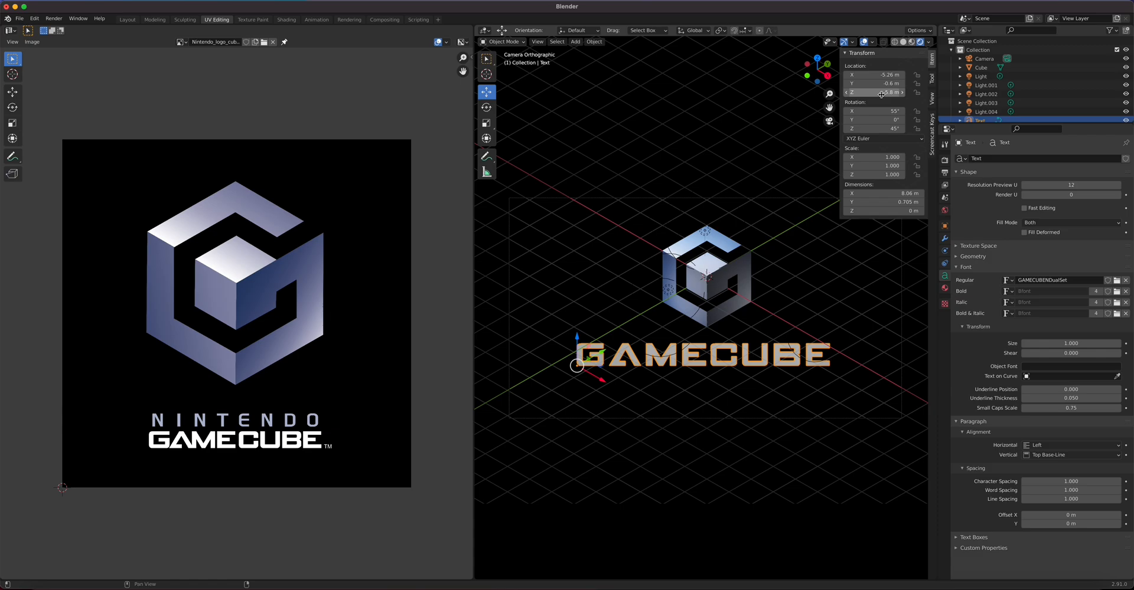
Step: Give the GAMECUBE text a new Emission material with strength 3
{"action": "left_click", "coordinate": [945, 289]}
{"action": "left_click", "coordinate": [1015, 196]}
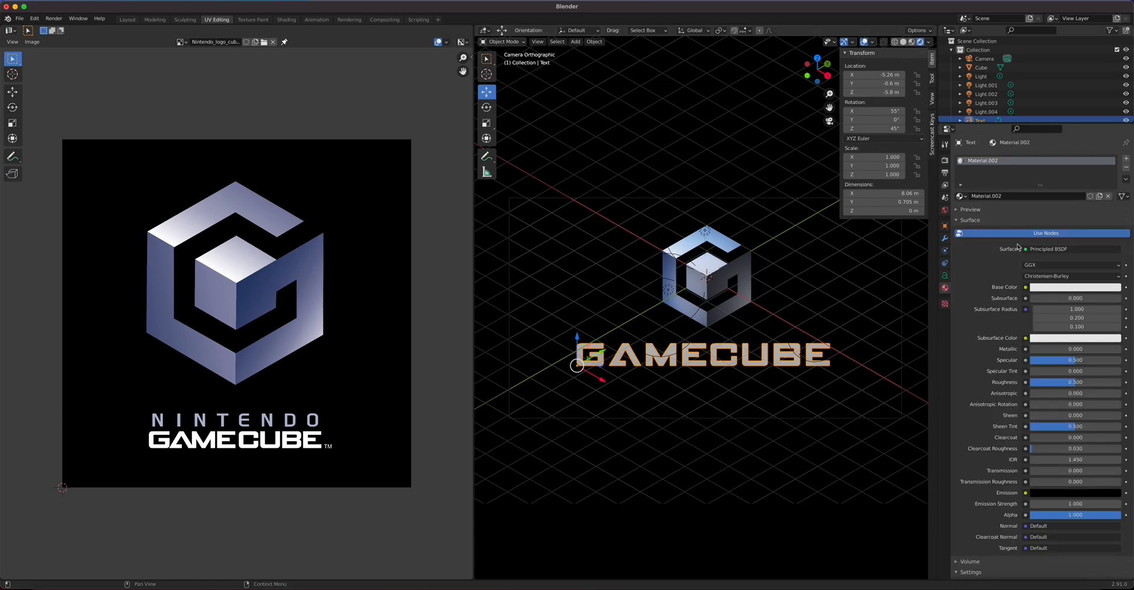
{"action": "left_click", "coordinate": [1063, 251]}
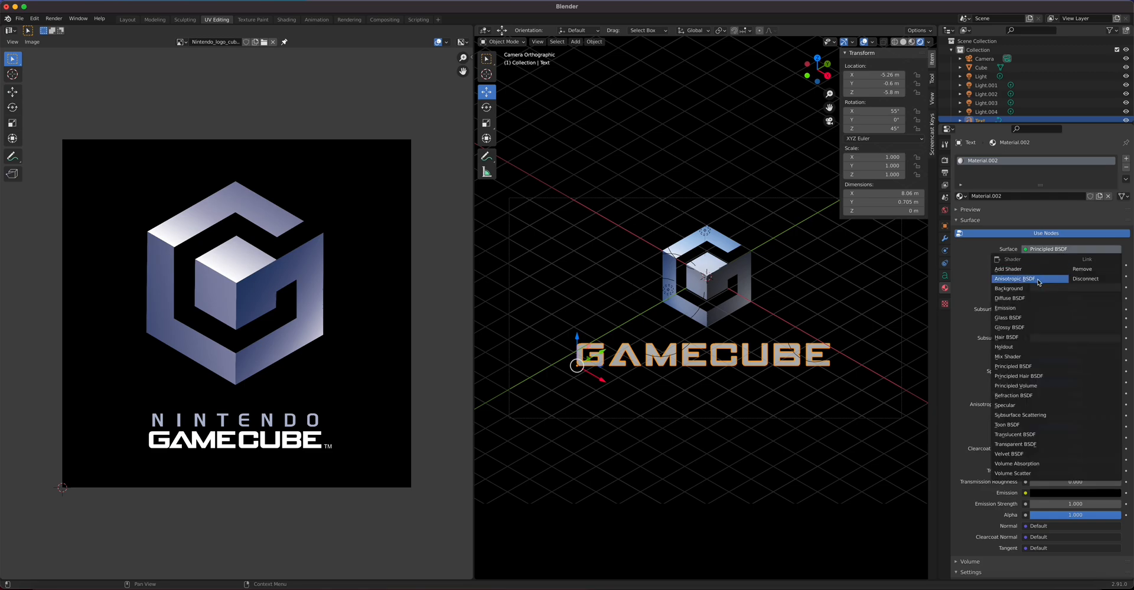
{"action": "left_click", "coordinate": [1025, 308]}
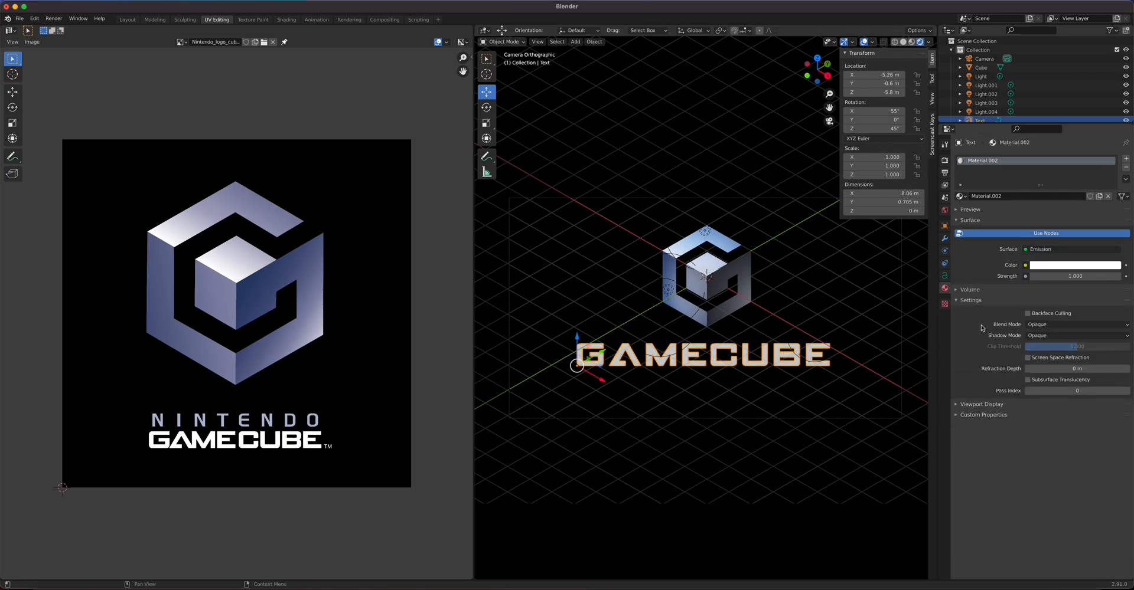
{"action": "left_click", "coordinate": [1074, 276]}
{"action": "type", "text": "3"}
{"action": "key", "text": "Return"}
Step: Enable Ambient Occlusion, Screen Space Reflections and Bloom, lowering bloom intensity to 0.022
{"action": "left_click", "coordinate": [945, 173]}
{"action": "left_click", "coordinate": [945, 161]}
{"action": "left_click", "coordinate": [983, 222]}
{"action": "left_click", "coordinate": [974, 219]}
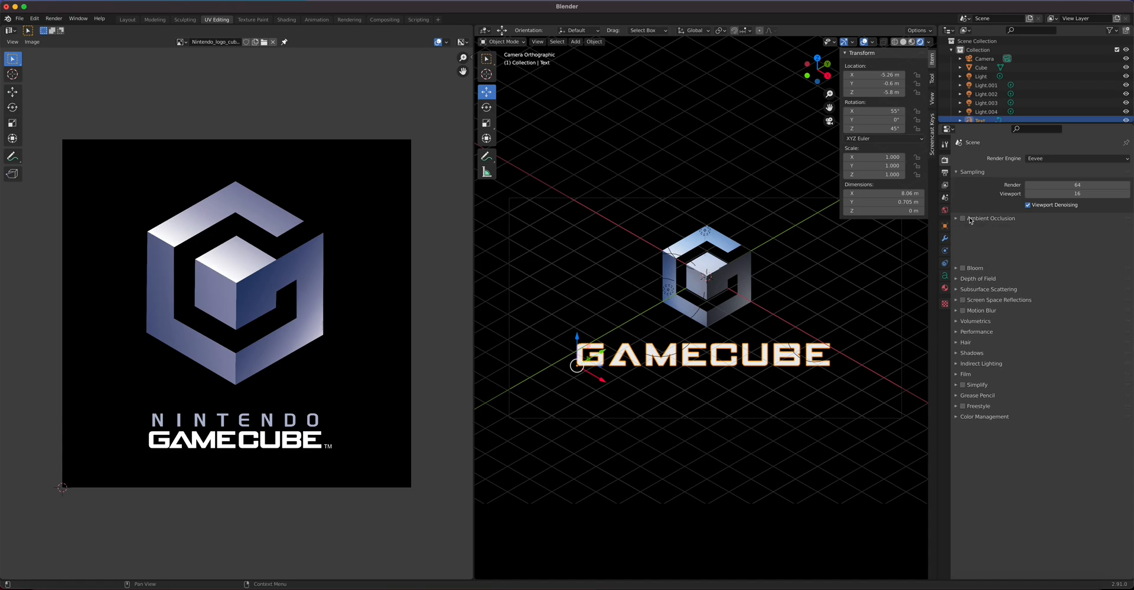
{"action": "left_click", "coordinate": [962, 250]}
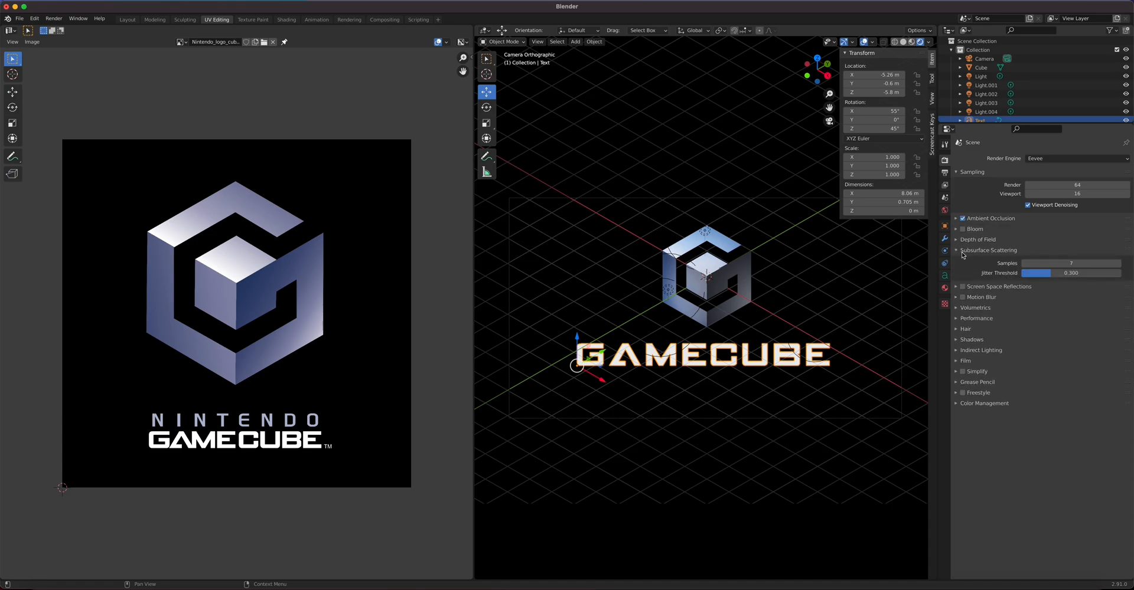
{"action": "left_click", "coordinate": [962, 252]}
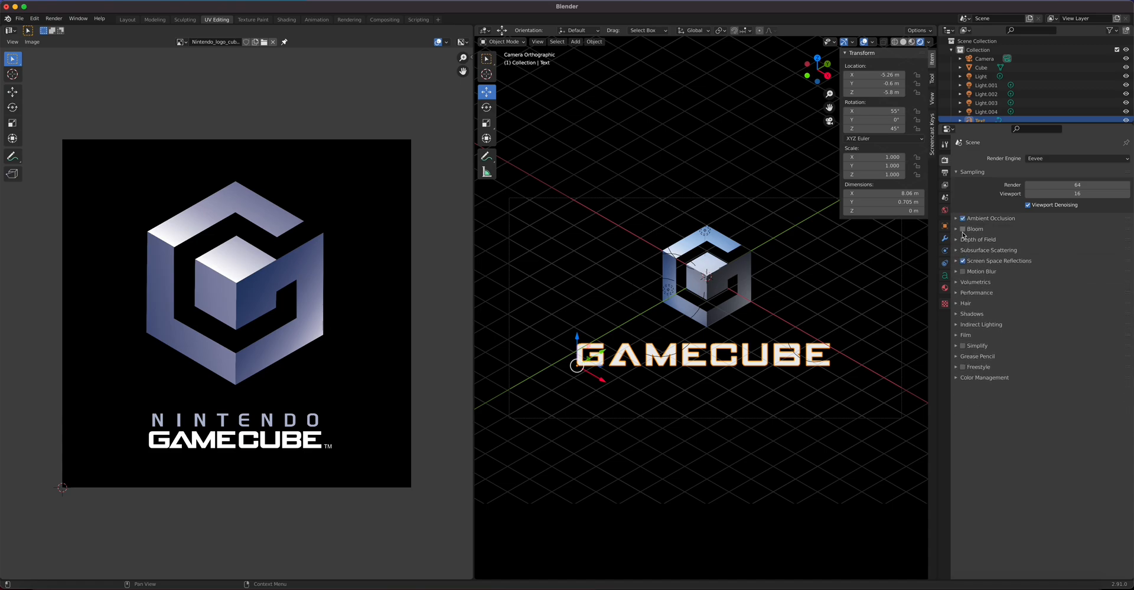
{"action": "left_click", "coordinate": [964, 230]}
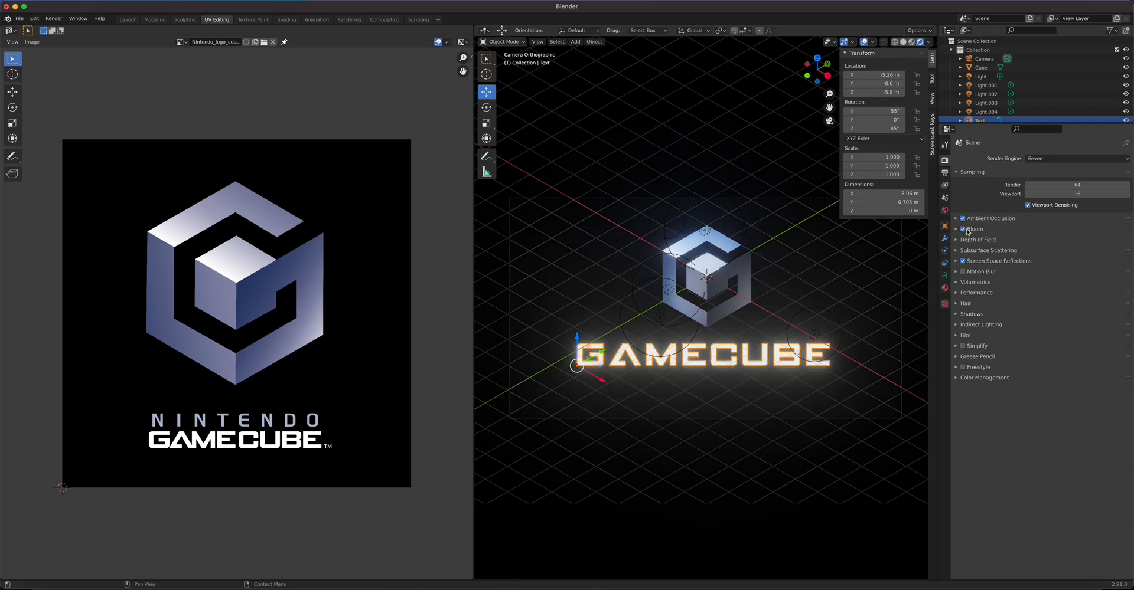
{"action": "left_click", "coordinate": [957, 229]}
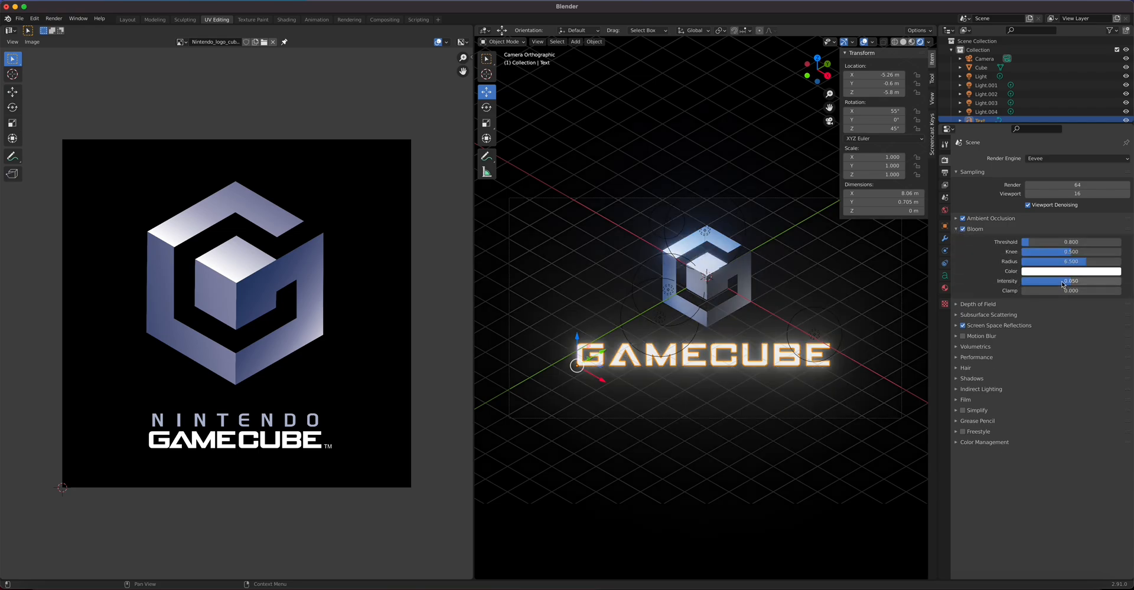
{"action": "left_click_drag", "start_coordinate": [1063, 281], "coordinate": [1046, 281]}
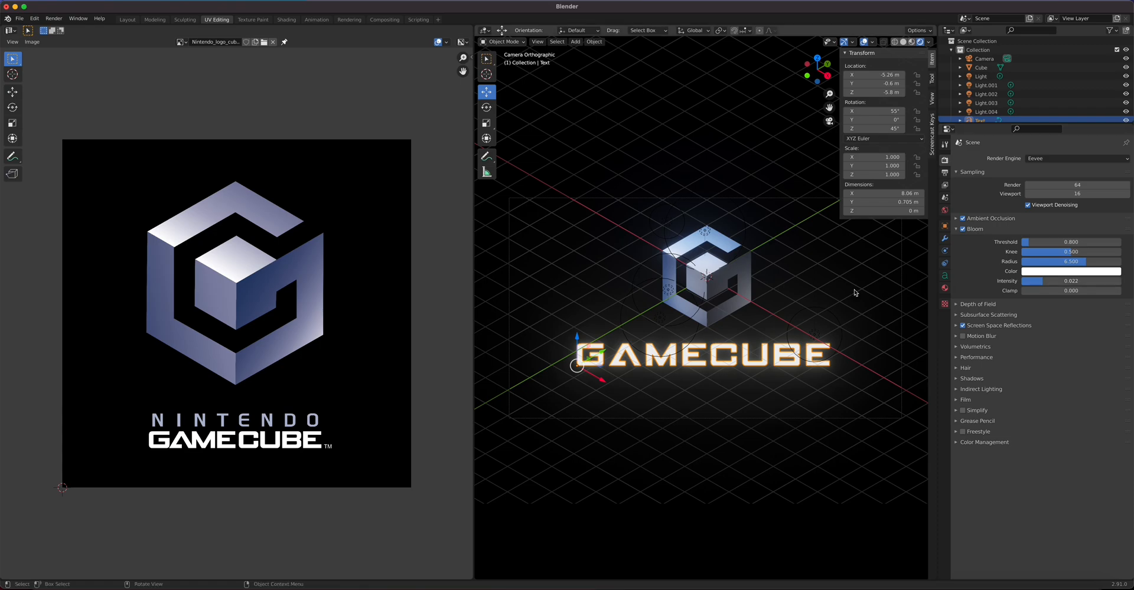
{"action": "left_click", "coordinate": [742, 275]}
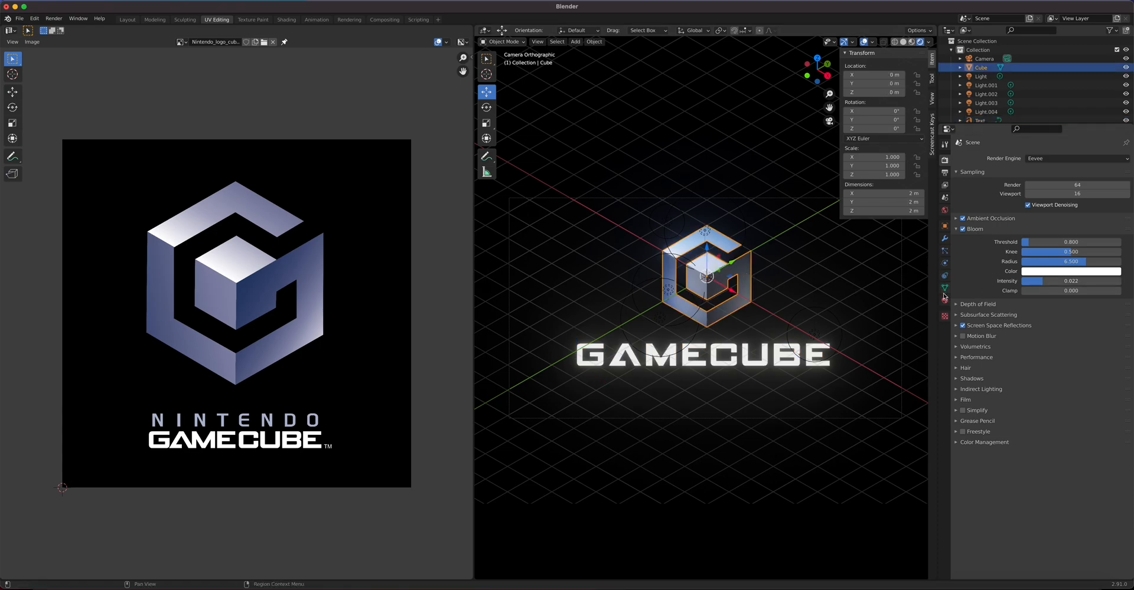
Step: Set the cube's material Metallic to 1 and lower its roughness
{"action": "left_click", "coordinate": [944, 300]}
{"action": "left_click_drag", "start_coordinate": [1057, 349], "coordinate": [1116, 349]}
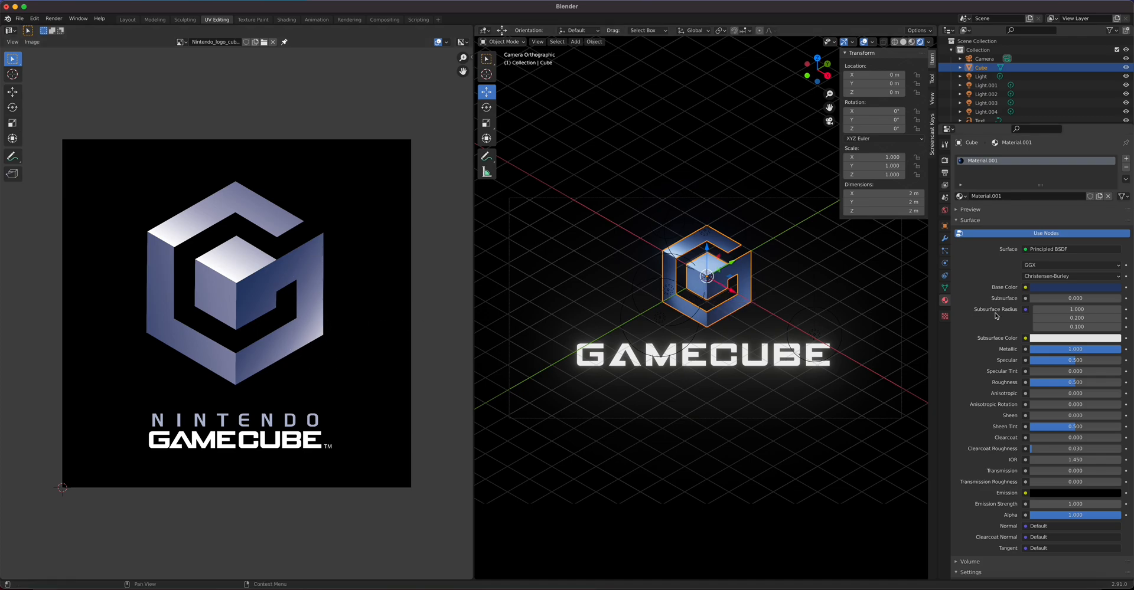
{"action": "left_click_drag", "start_coordinate": [1075, 382], "coordinate": [1099, 383]}
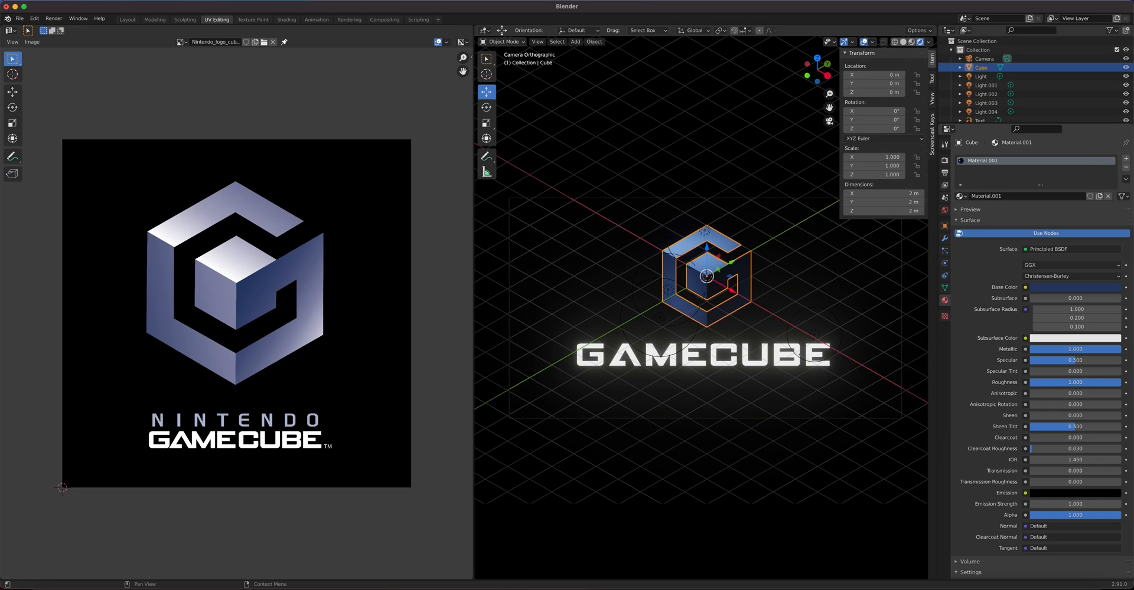
Step: Set the cube's base colour to the logo's dark blue sampled from the reference, then brighten it
{"action": "left_click", "coordinate": [1076, 288]}
{"action": "mouse_move", "coordinate": [1066, 265]}
{"action": "left_mouse_down"}
{"action": "mouse_move", "coordinate": [1102, 265]}
{"action": "mouse_move", "coordinate": [1063, 265]}
{"action": "left_mouse_up"}
{"action": "left_click_drag", "start_coordinate": [1090, 192], "coordinate": [1084, 181]}
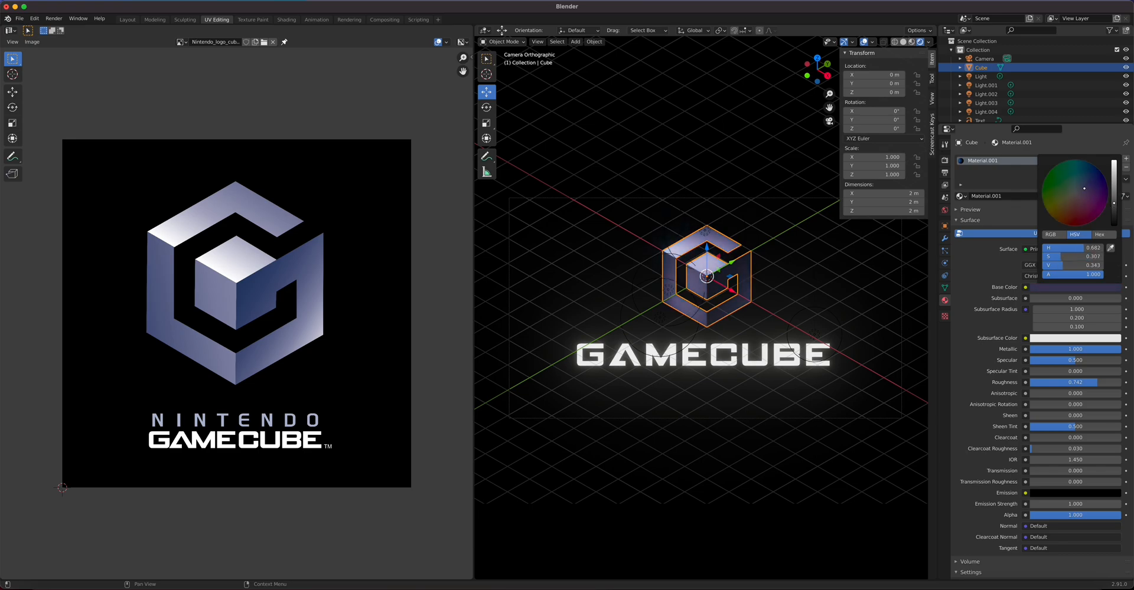
{"action": "left_click_drag", "start_coordinate": [1084, 188], "coordinate": [1083, 183]}
{"action": "key", "text": "Escape"}
{"action": "left_click", "coordinate": [1110, 246]}
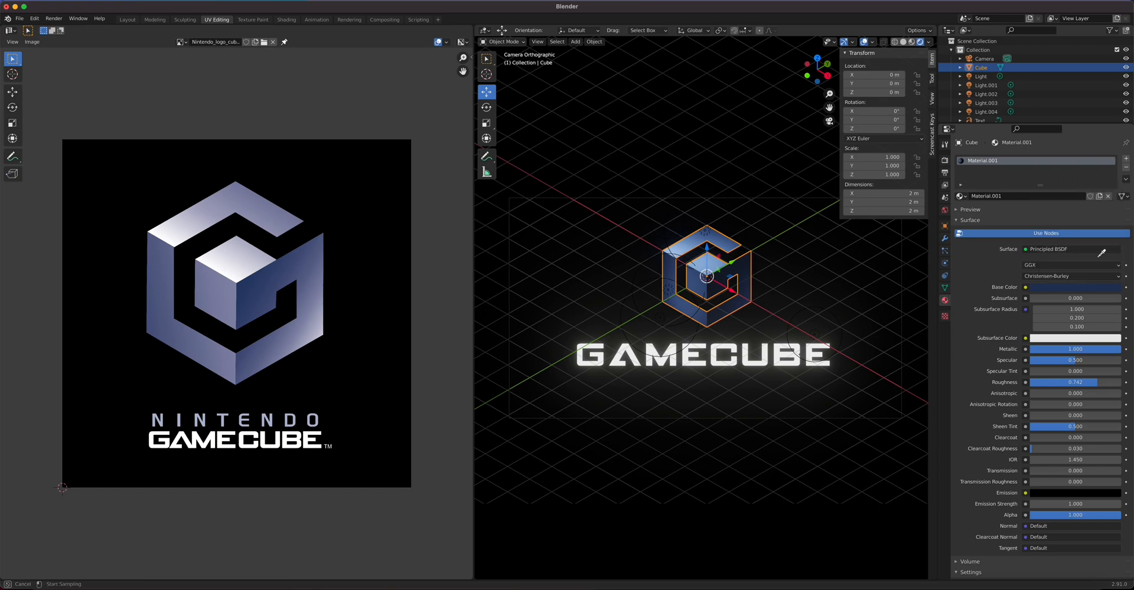
{"action": "left_click", "coordinate": [314, 265]}
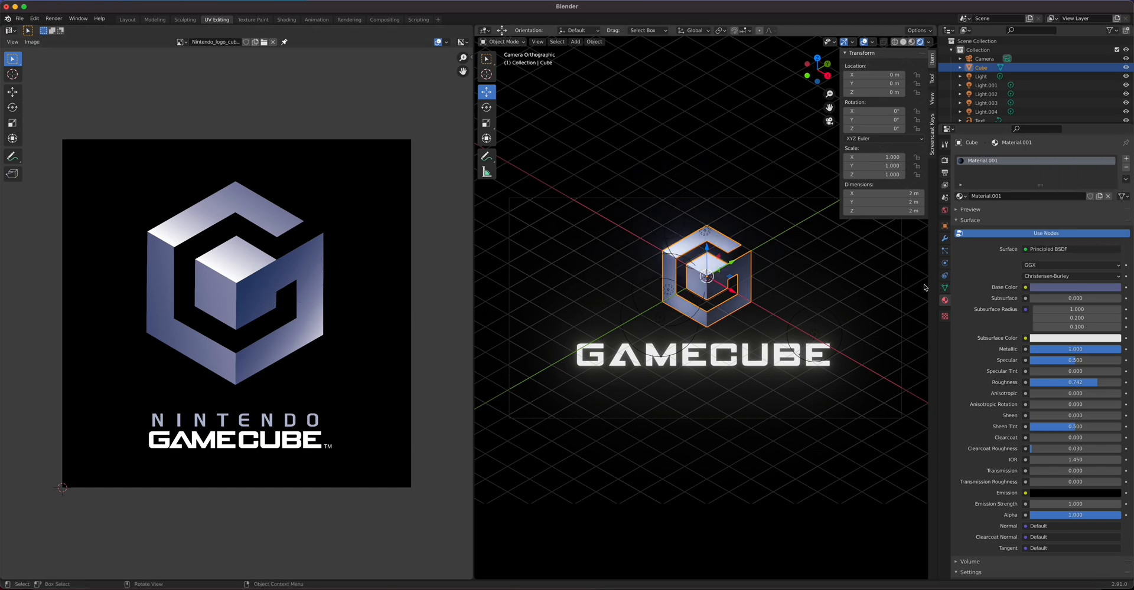
{"action": "left_click", "coordinate": [1076, 287]}
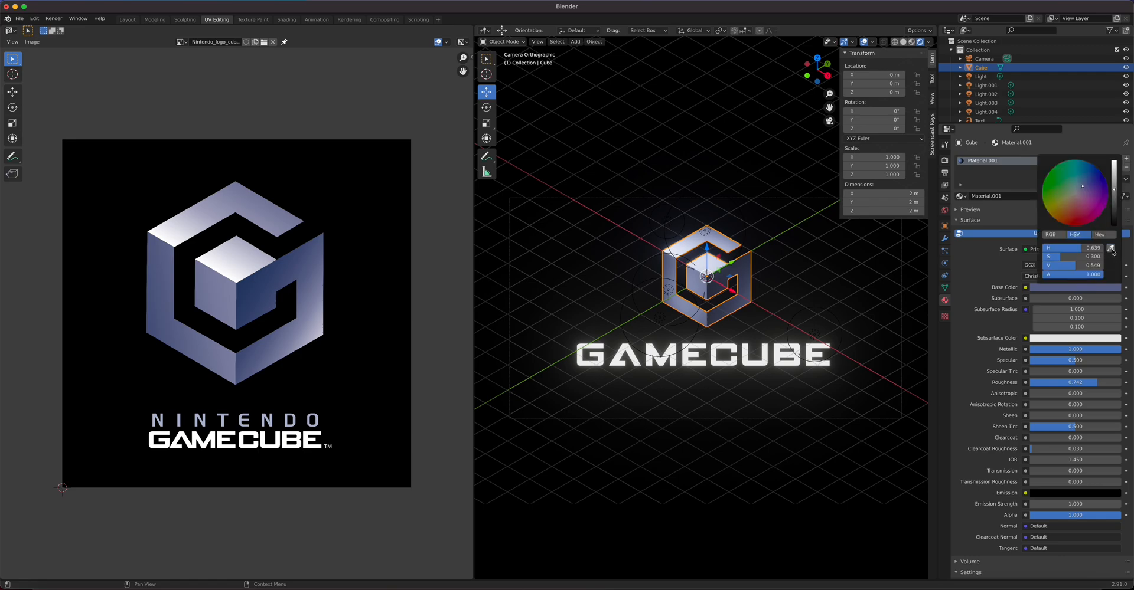
{"action": "left_click", "coordinate": [1111, 246]}
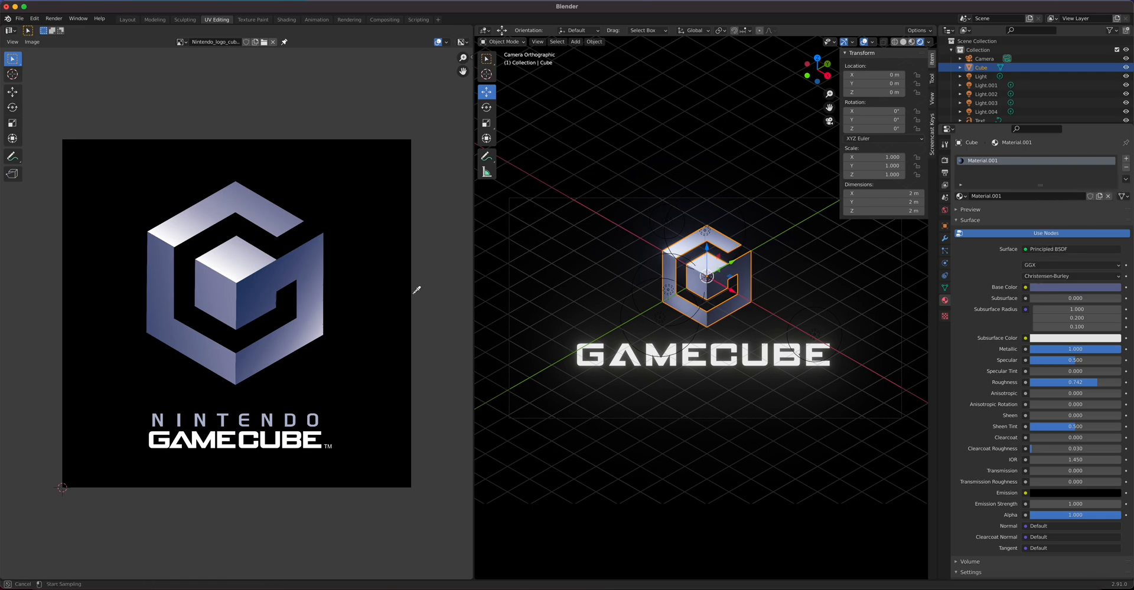
{"action": "left_click", "coordinate": [243, 285]}
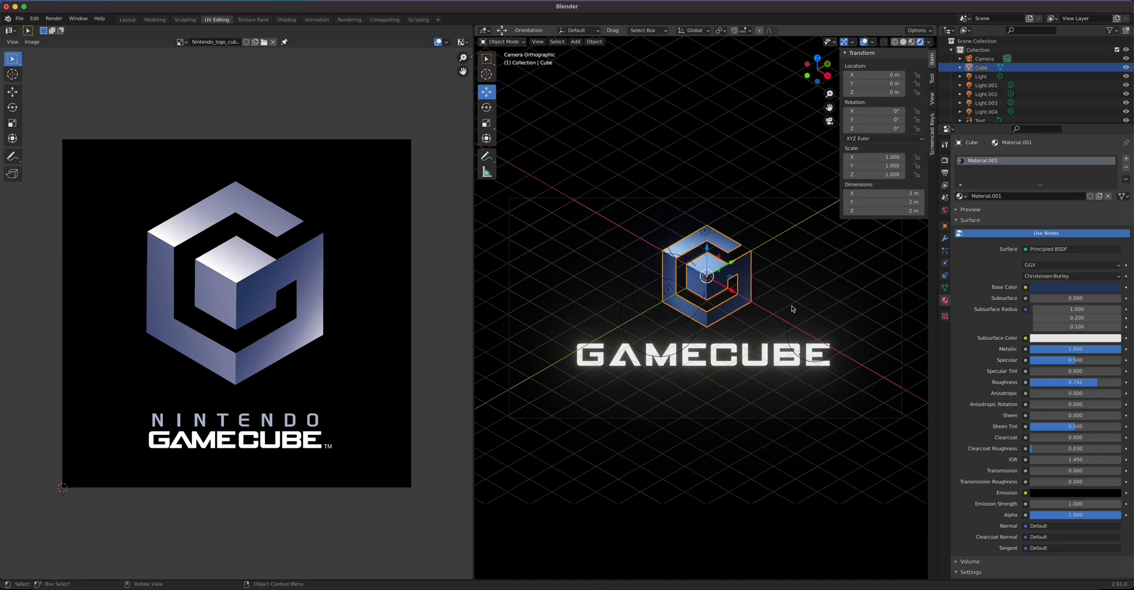
{"action": "left_click", "coordinate": [1094, 288]}
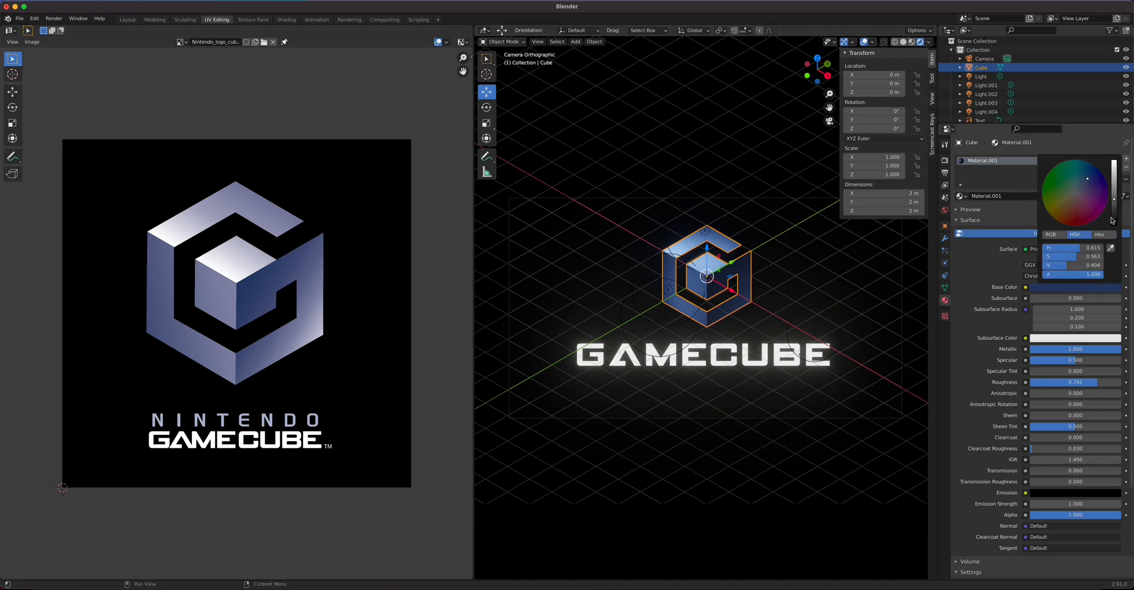
{"action": "mouse_move", "coordinate": [1115, 202]}
{"action": "left_mouse_down"}
{"action": "mouse_move", "coordinate": [1114, 181]}
{"action": "mouse_move", "coordinate": [1114, 191]}
{"action": "left_mouse_up"}
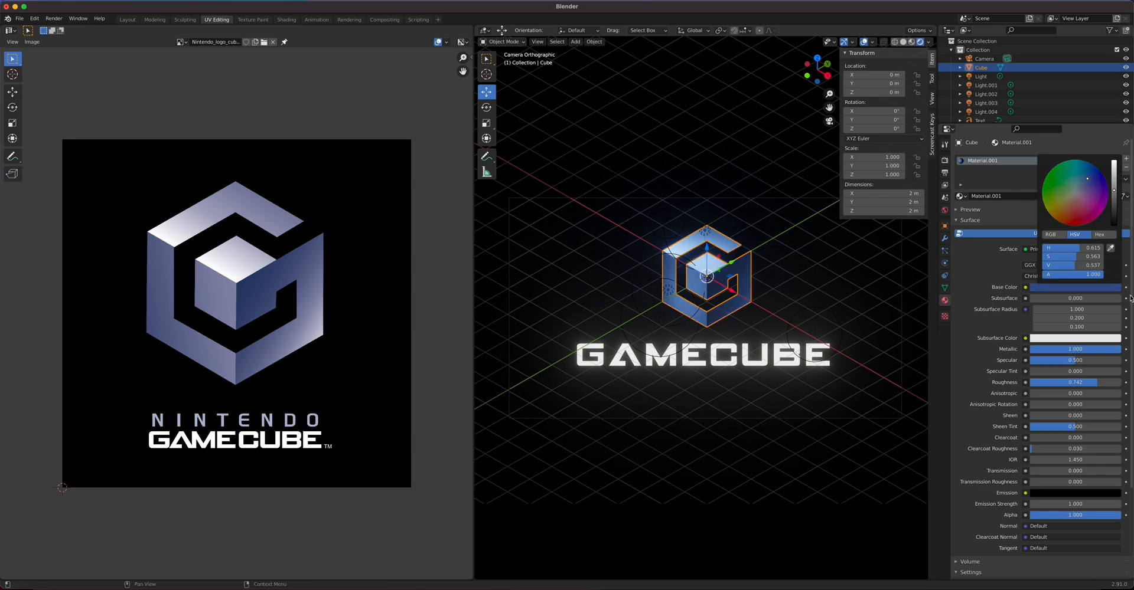
Step: Drop roughness to 0.307, set Clearcoat to 1.000, and render the image
{"action": "left_click_drag", "start_coordinate": [1098, 383], "coordinate": [1058, 383]}
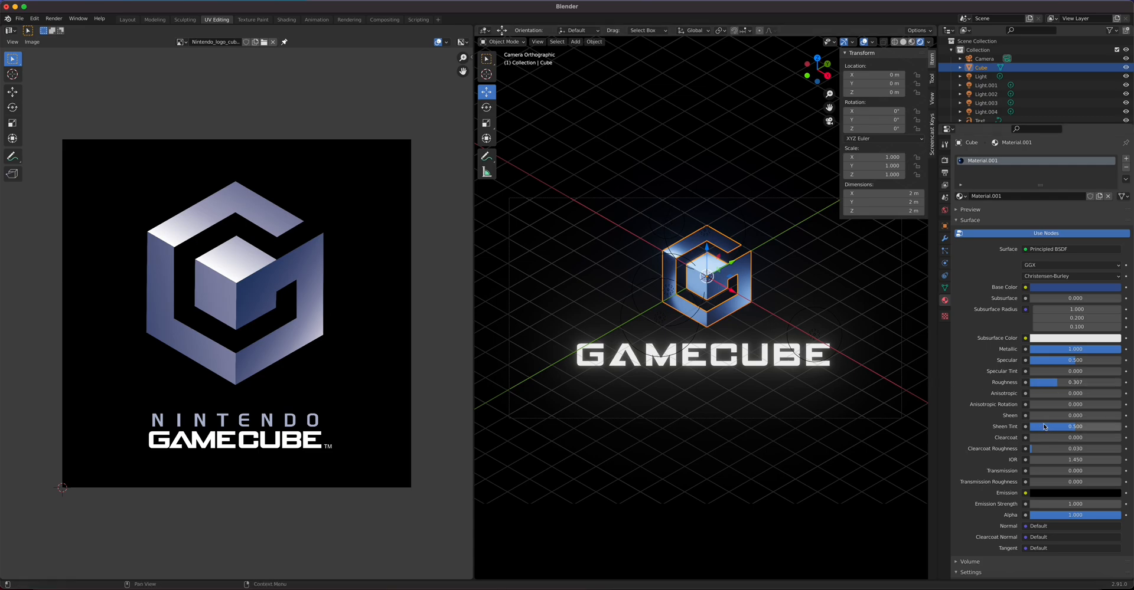
{"action": "left_click_drag", "start_coordinate": [1032, 437], "coordinate": [1122, 437]}
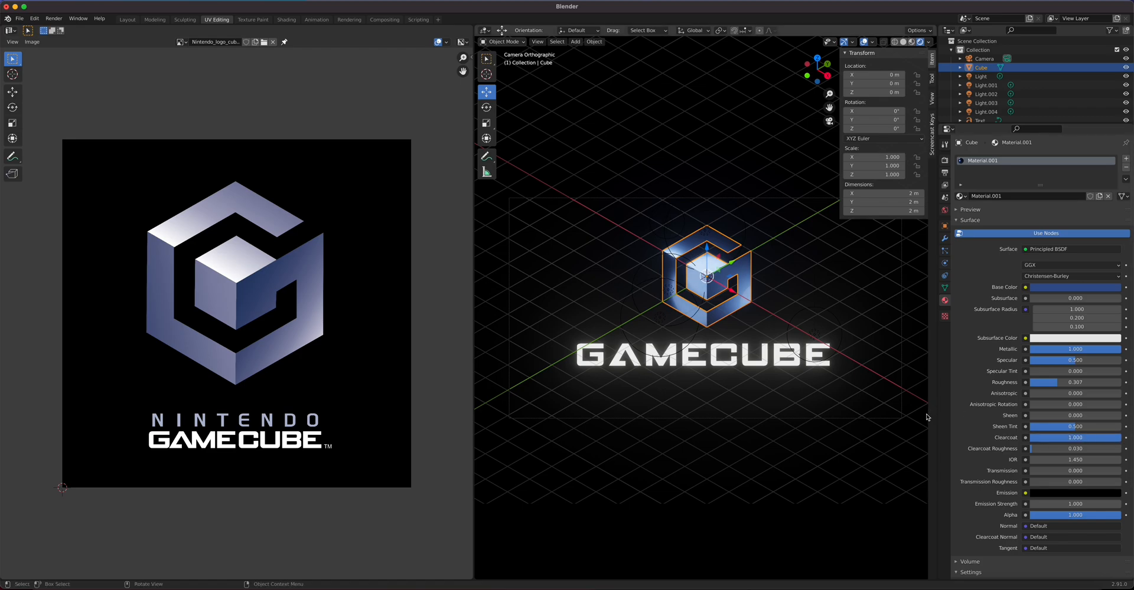
{"action": "left_click", "coordinate": [54, 18]}
{"action": "left_click", "coordinate": [62, 29]}
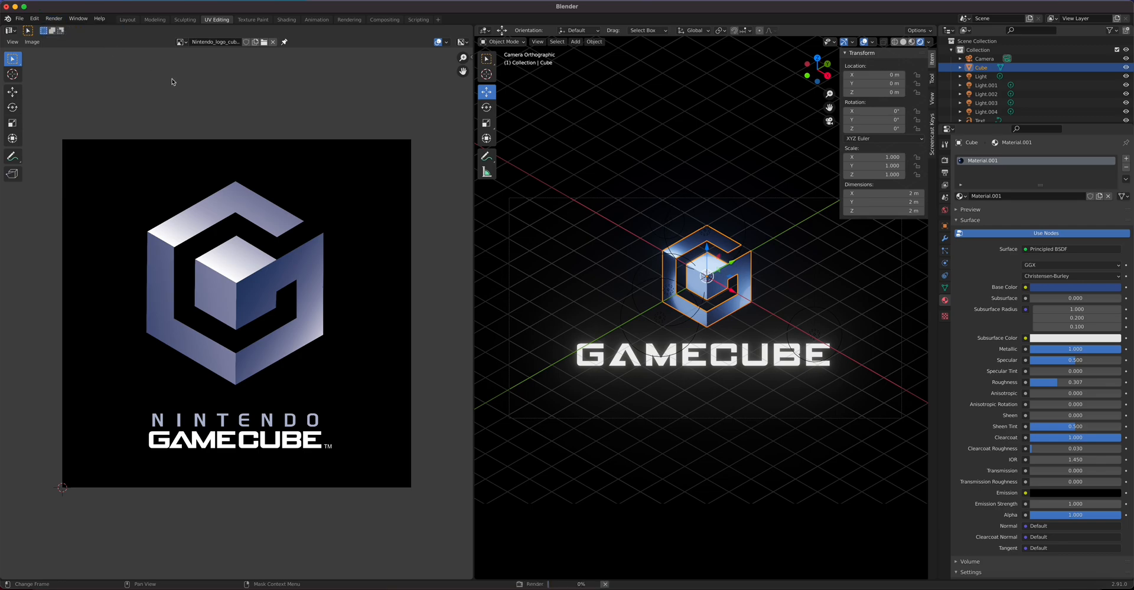